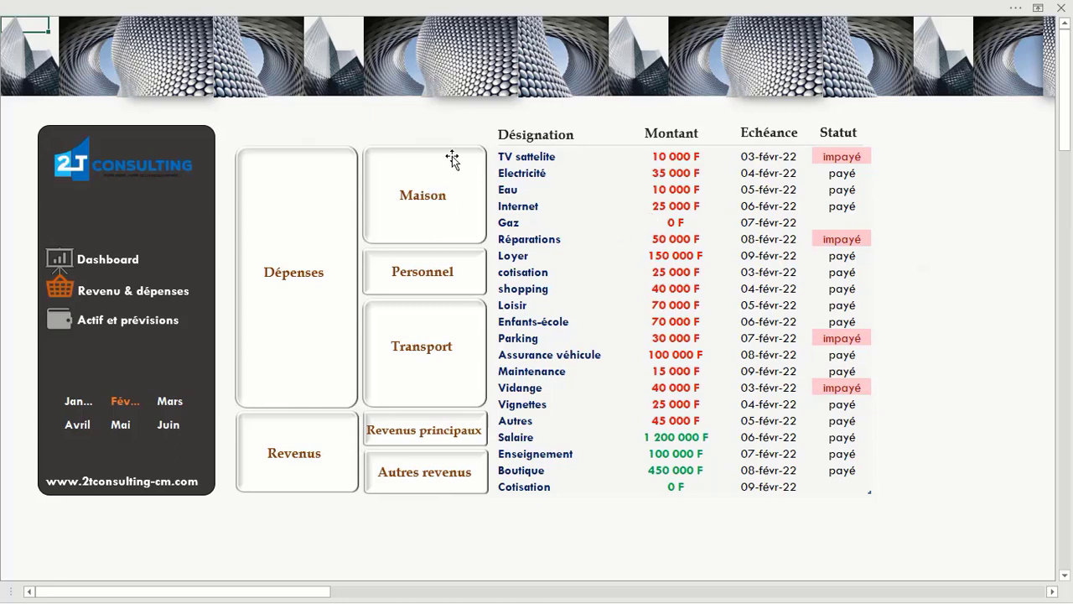
- View the income and expense list for January and March, and look over the Actif et prévisions page
left_click(85, 406)
left_click(172, 403)
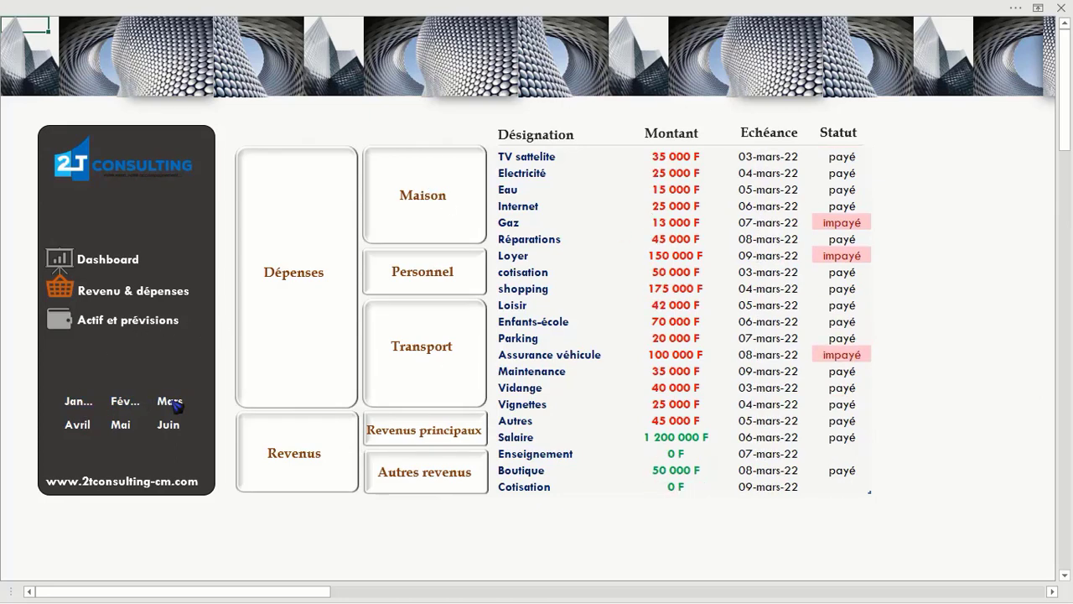
left_click(122, 320)
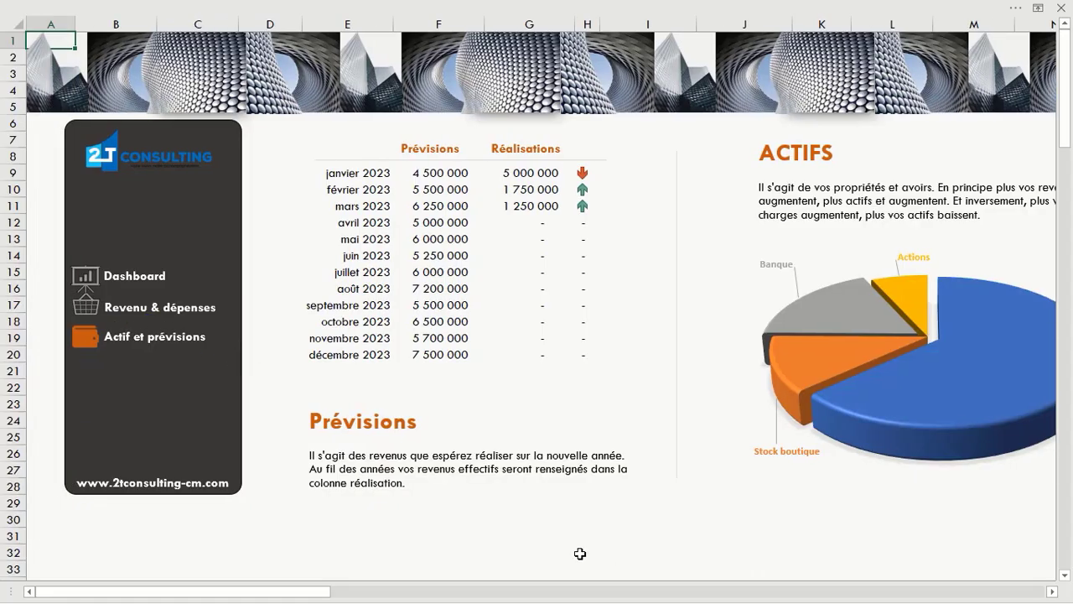
mouse_move(327, 590)
left_mouse_down()
mouse_move(448, 594)
mouse_move(309, 592)
left_mouse_up()
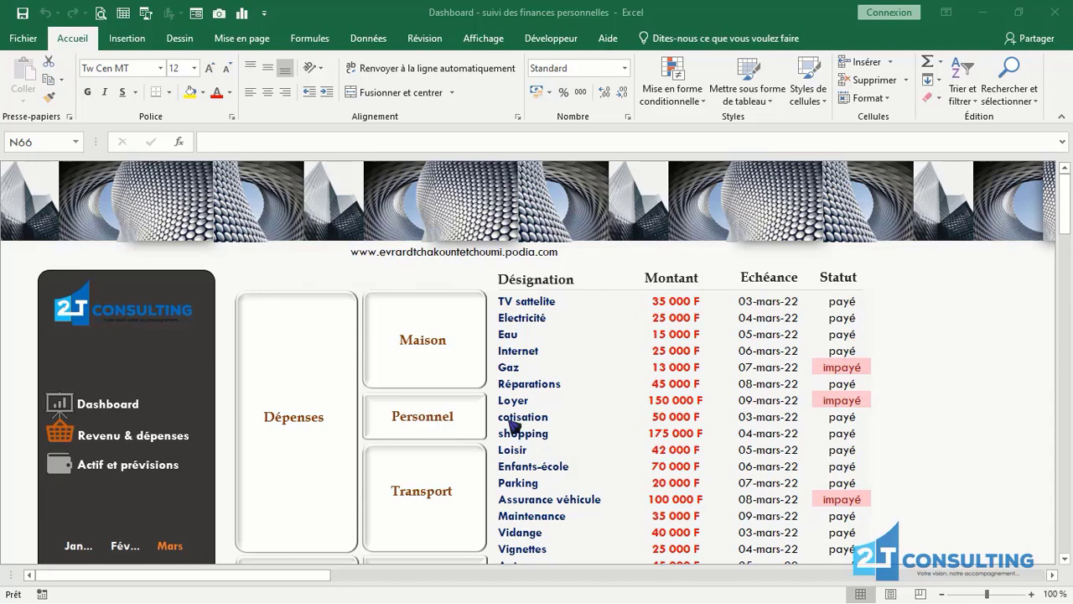
- Filter the finished dashboard's income and expense list to show January
left_click(1067, 216)
mouse_move(1067, 217)
left_mouse_down()
mouse_move(1069, 232)
mouse_move(1069, 216)
left_mouse_up()
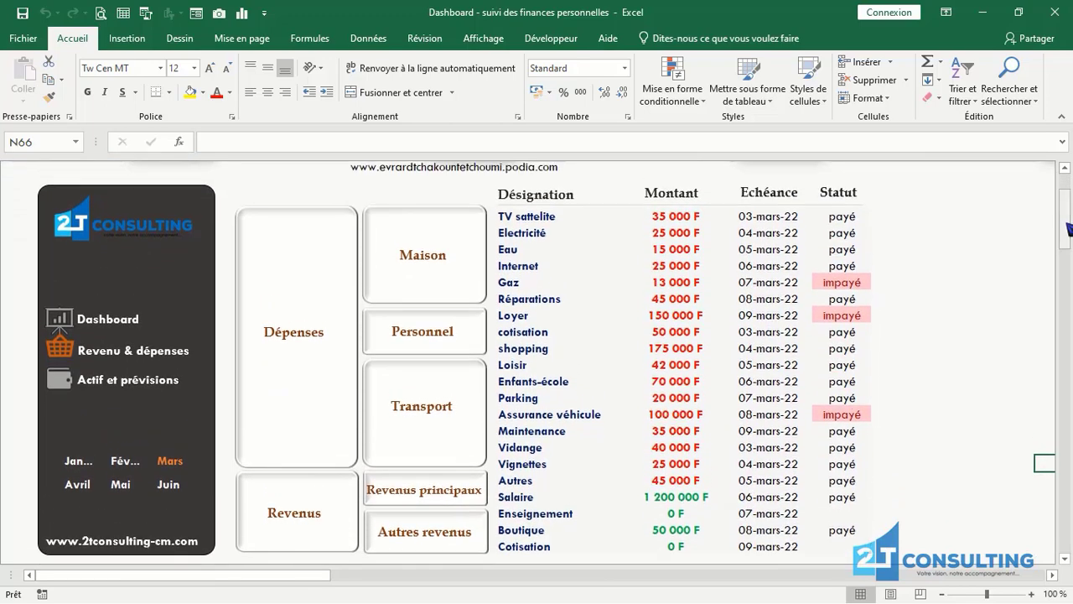
left_click(78, 447)
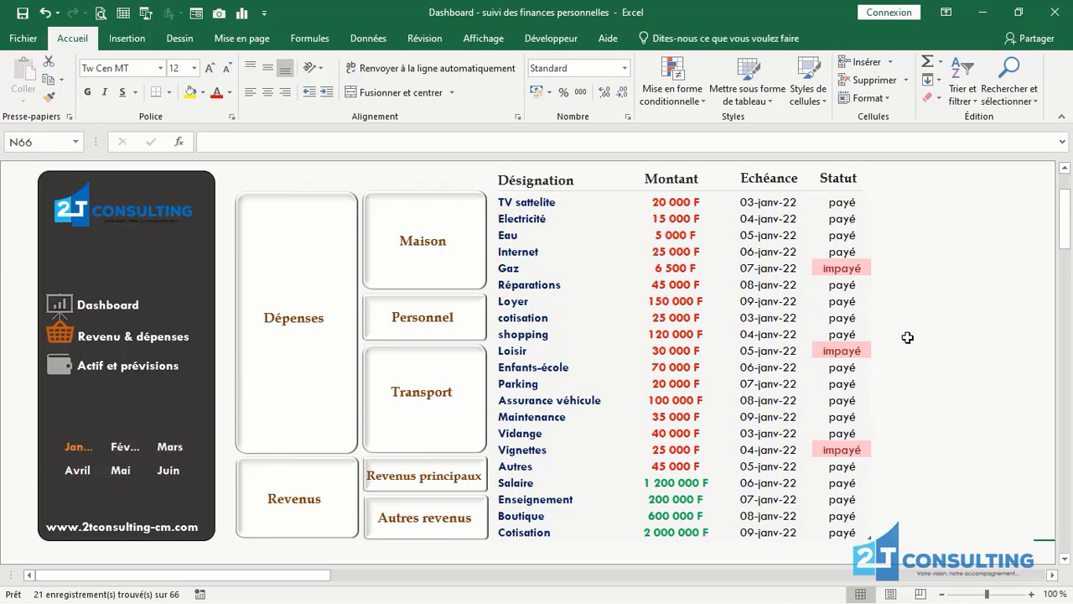
- Switch to the workbook "Template - TDB suivi des finances personnelles"
key("alt+Tab")
key("alt+Tab")
key("alt+Tab")
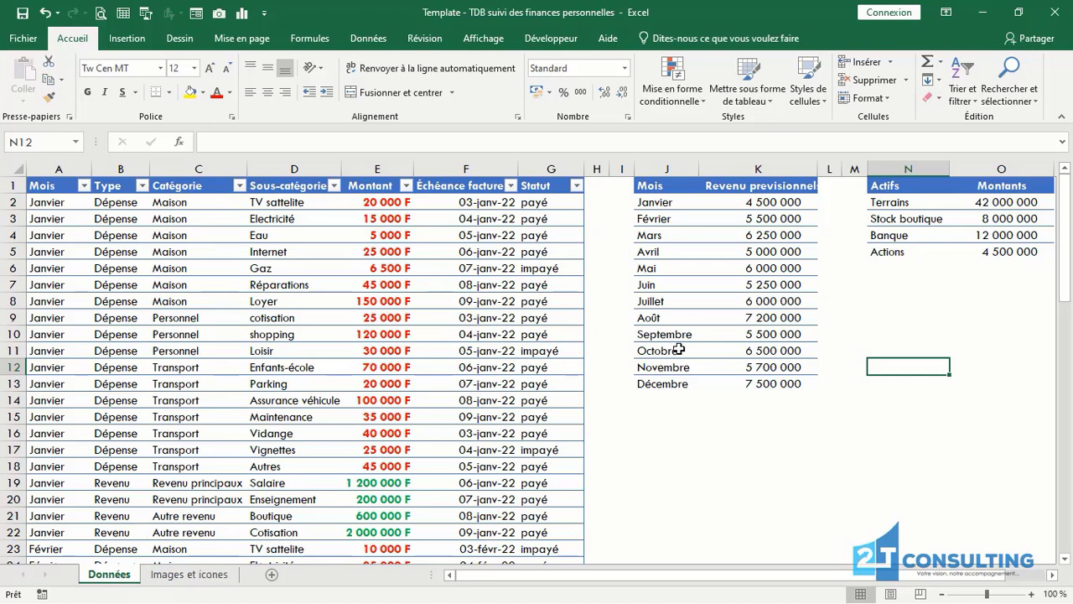
- Examine the Mois, Type, Catégorie, Sous-catégorie and Montant columns of the income and expense table on the Données sheet
left_click(62, 201)
left_click(118, 200)
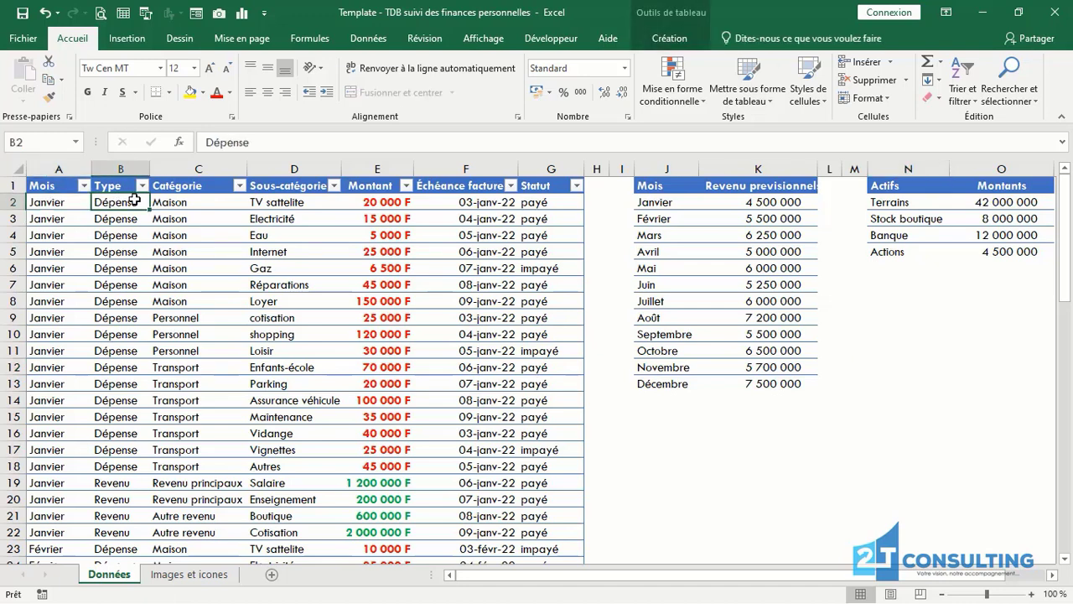
left_click(192, 203)
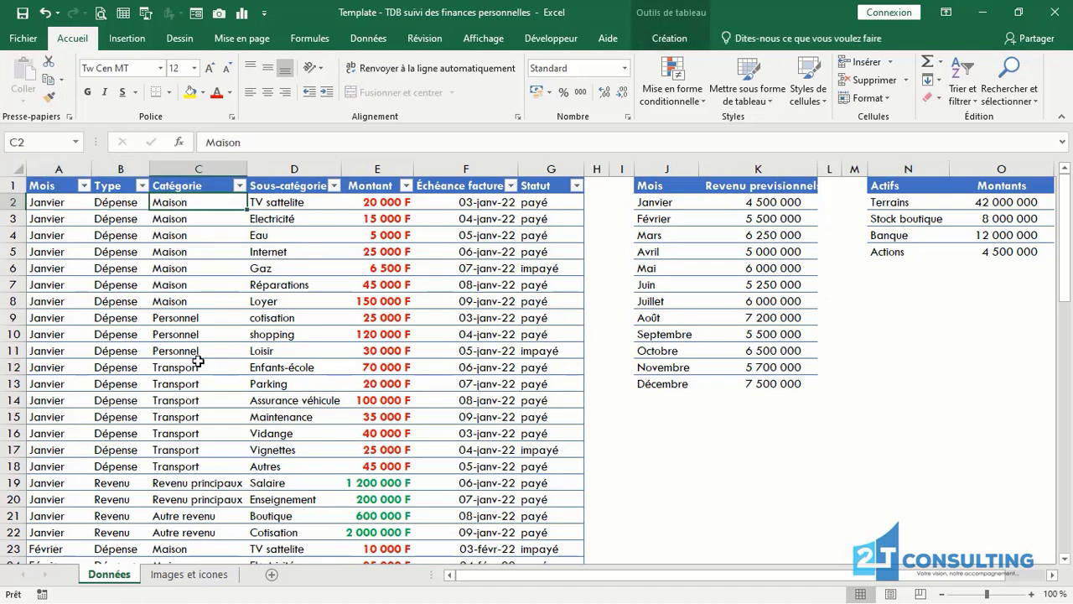
left_click(191, 220)
left_click(192, 319)
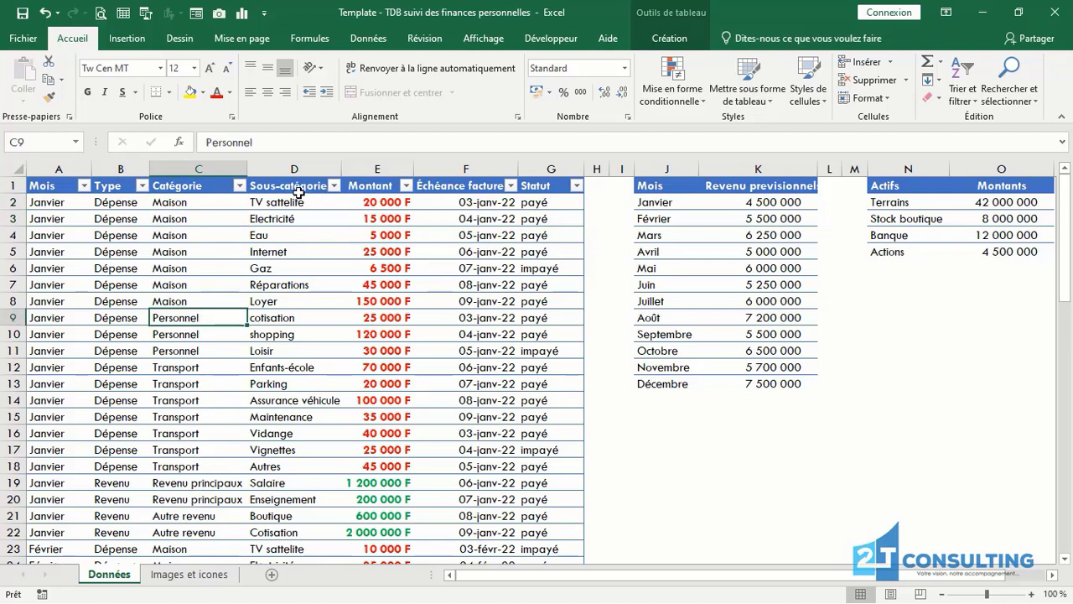
left_click_drag(289, 205, 297, 385)
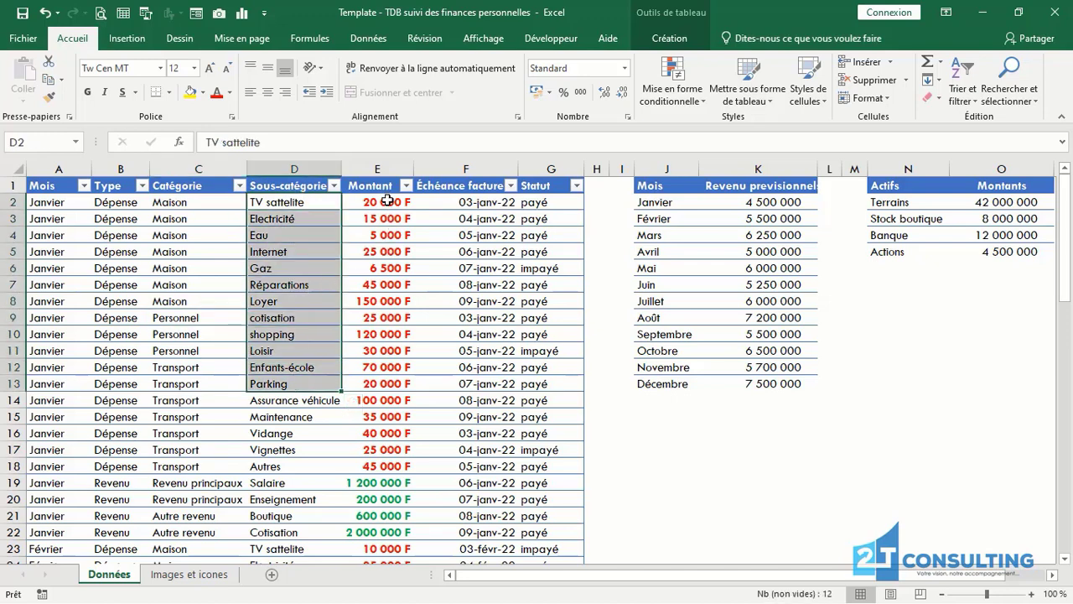
left_click_drag(387, 201, 379, 326)
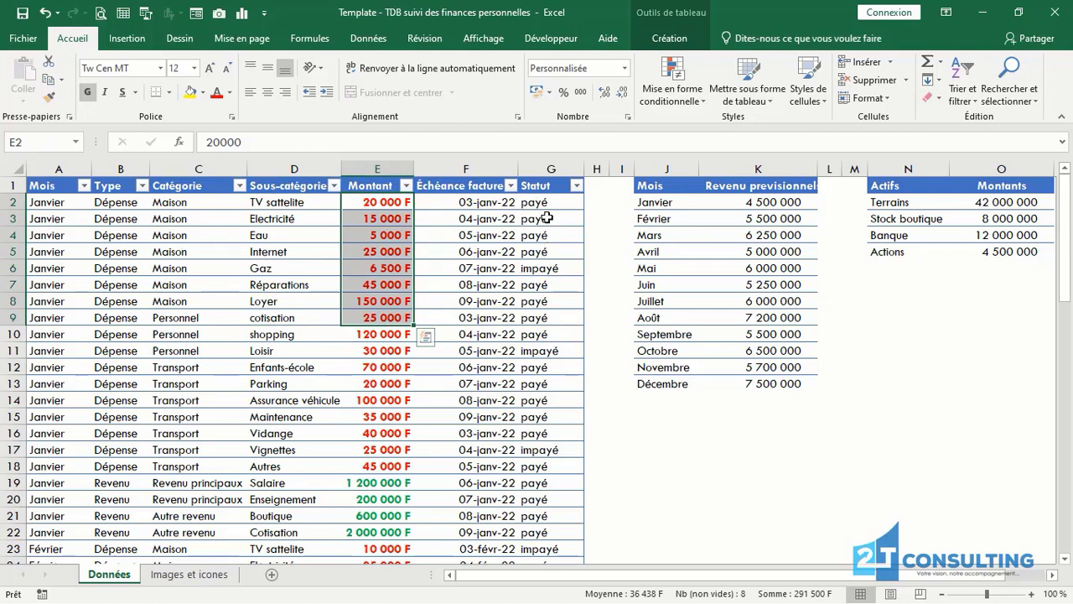
left_click(173, 485)
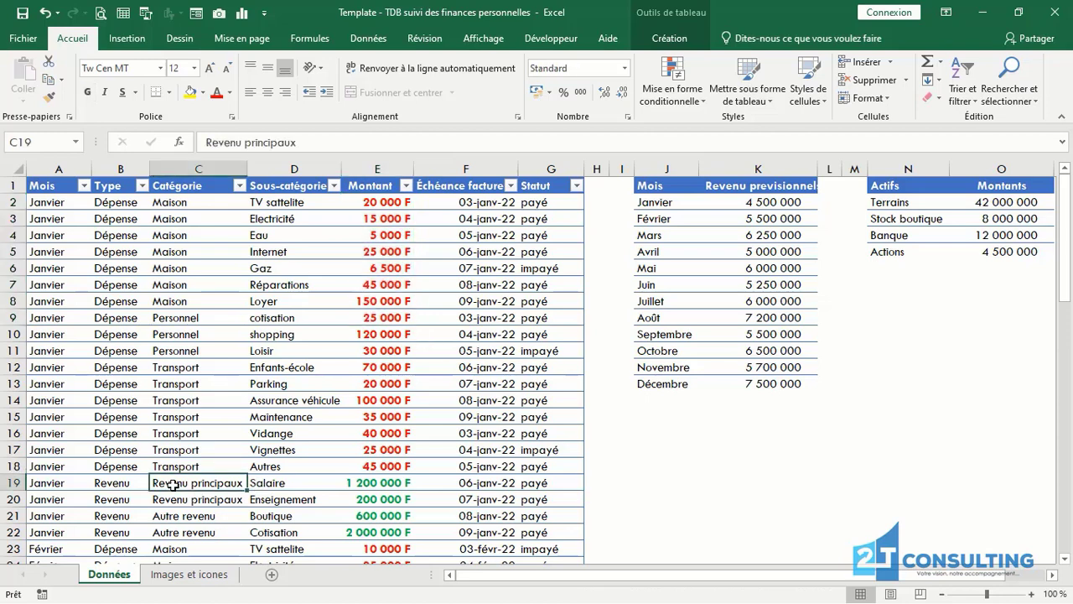
left_click(395, 486)
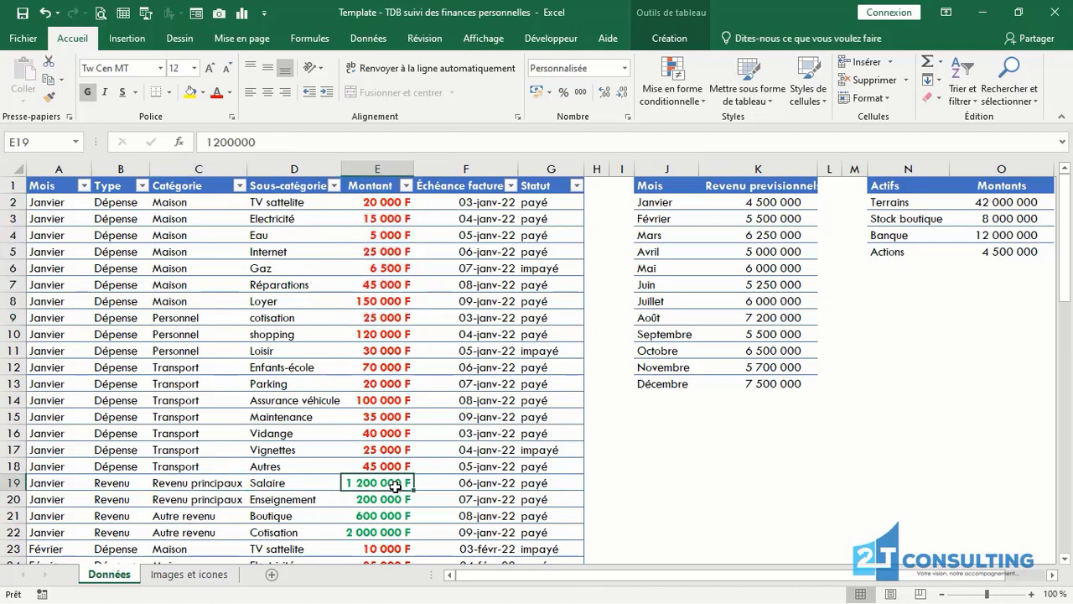
left_click(393, 199)
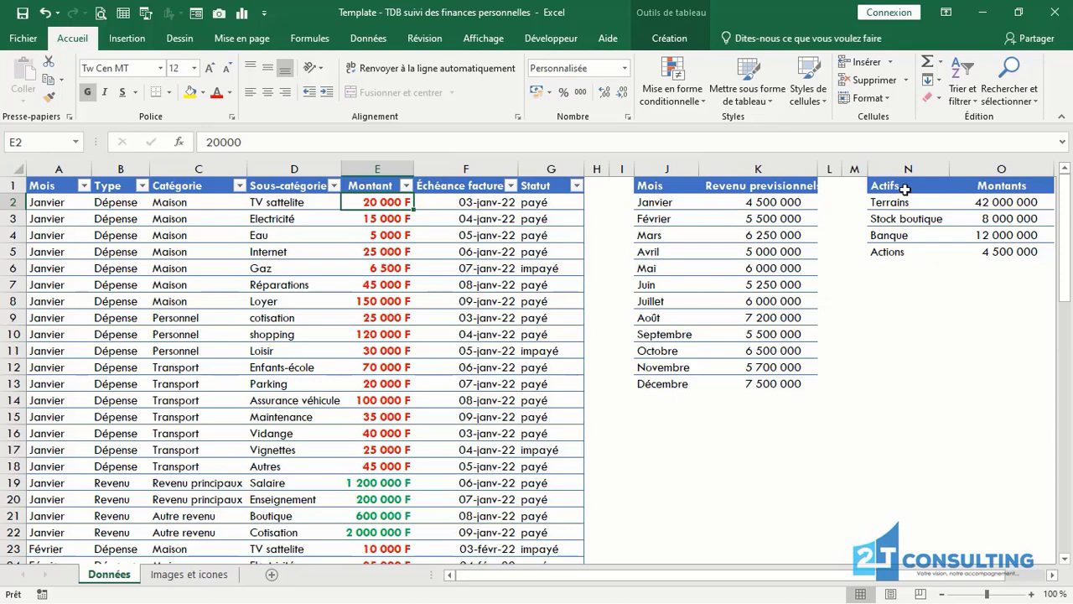
- Review the assets in the Actifs table, and look over the pictures on the Images et icones sheet
left_click_drag(904, 201, 985, 253)
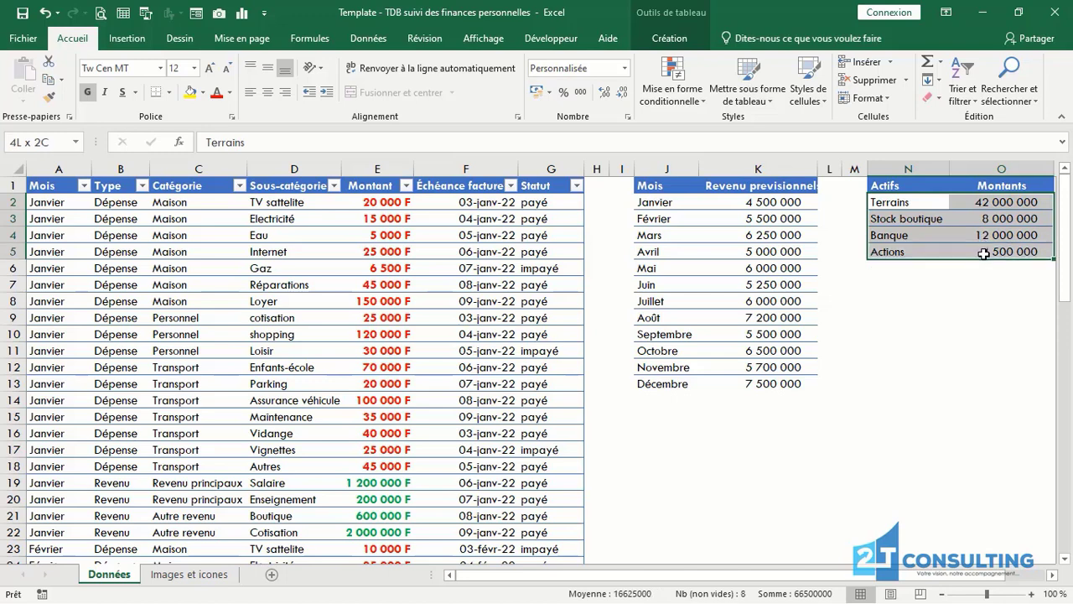
left_click(911, 203)
left_click(896, 220)
left_click(896, 238)
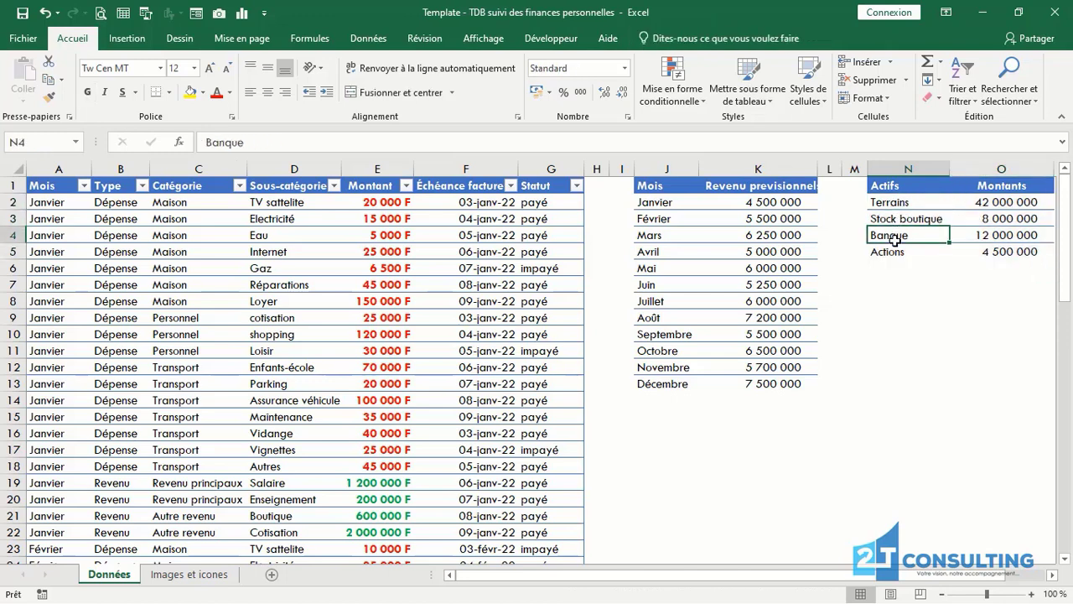
left_click(896, 253)
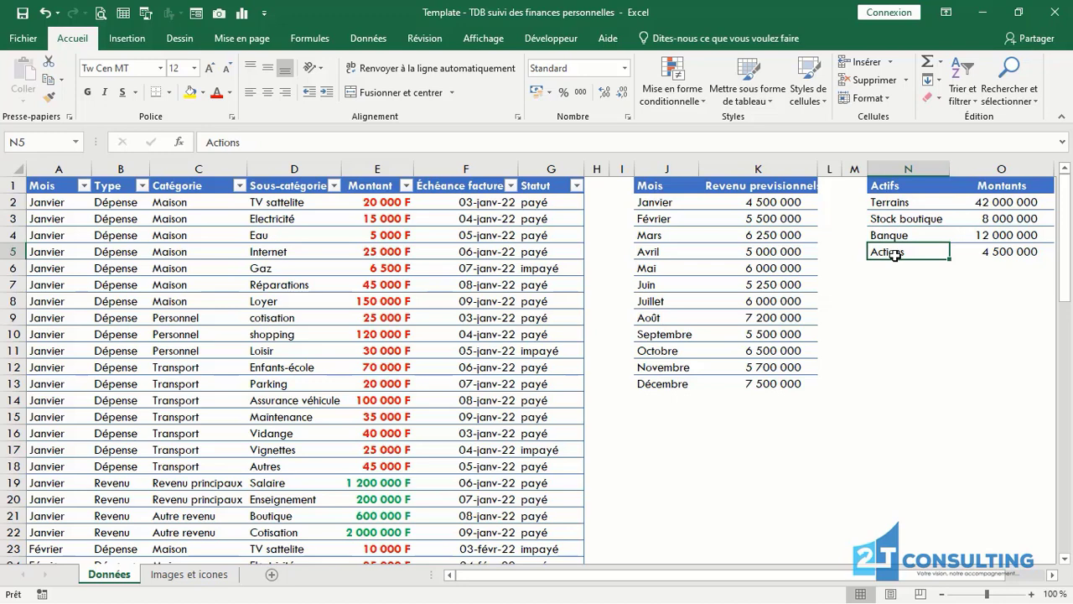
left_click(189, 574)
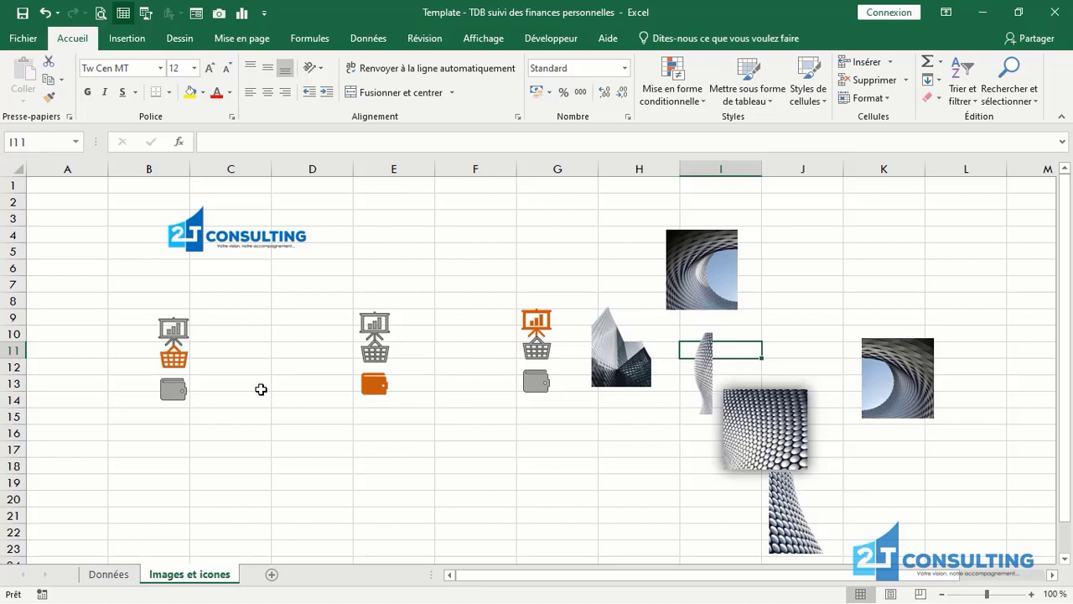
- Add a new worksheet and name it "Revenu et depenses"
left_click(275, 577)
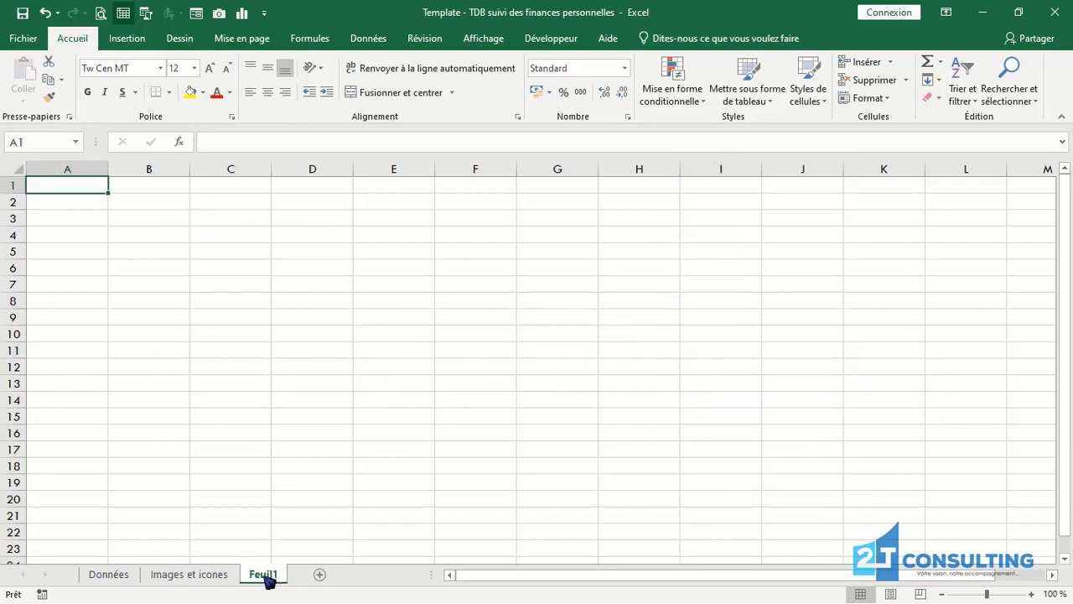
double_click(266, 575)
type("Reve")
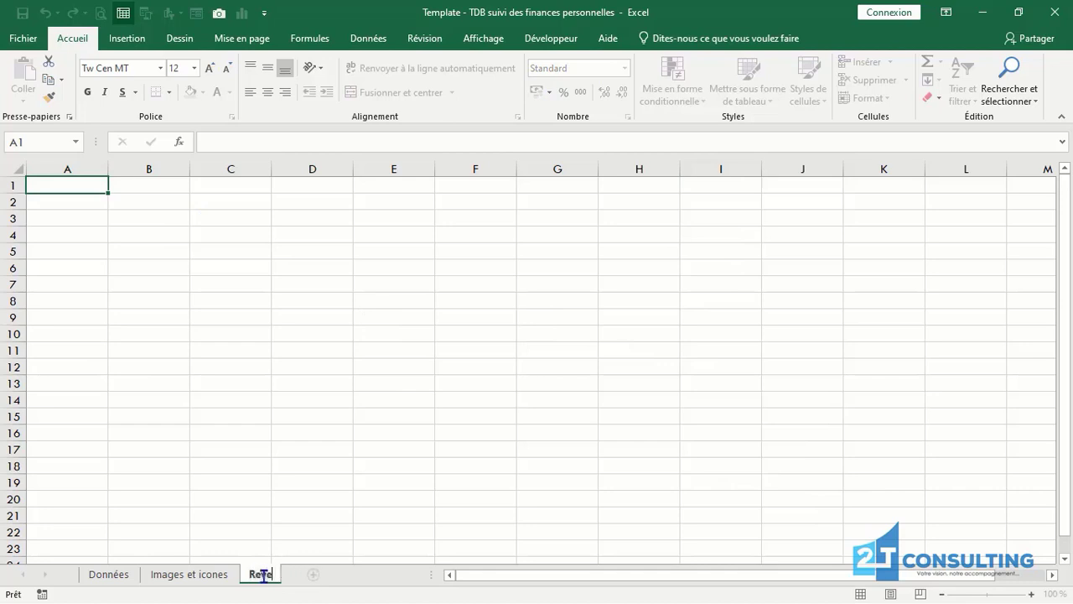
type("nu et depenses")
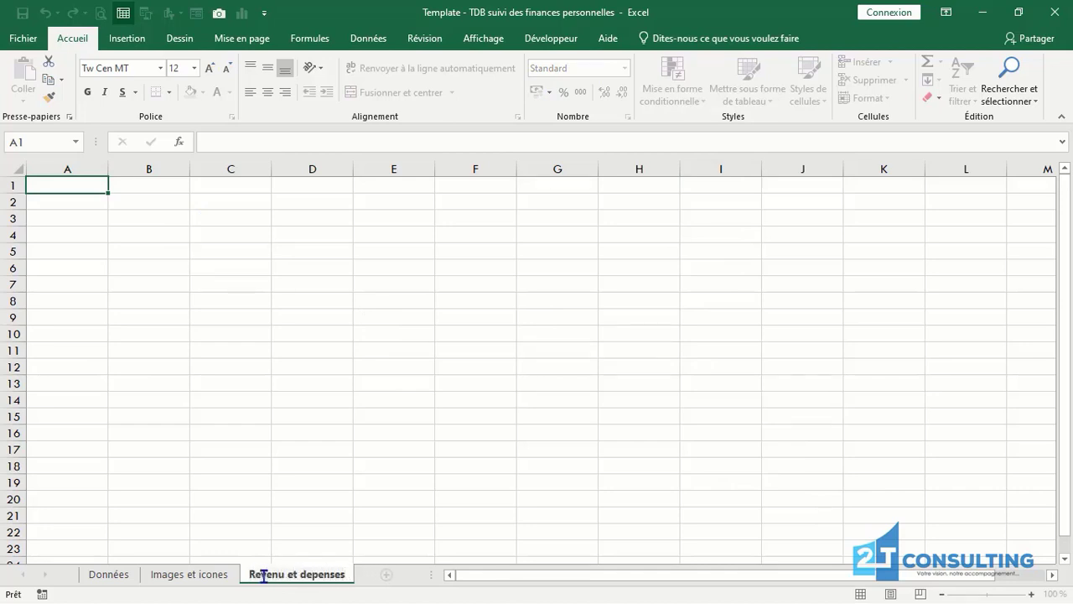
key("Return")
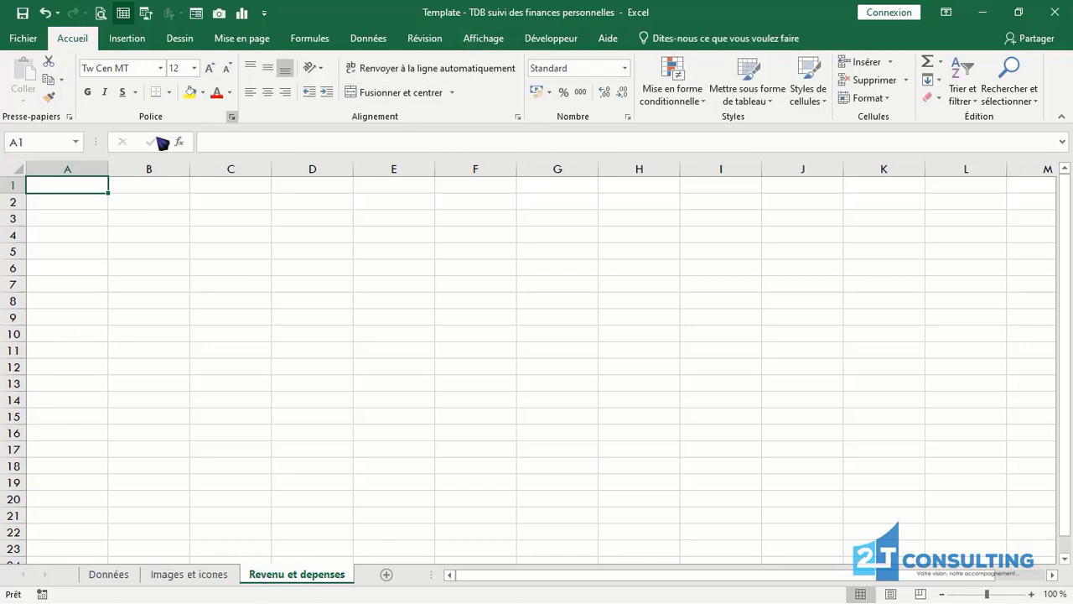
- Fill the range A1:CD590 of the Revenu et depenses sheet with the recently used off-white colour
left_click_drag(74, 184, 956, 512)
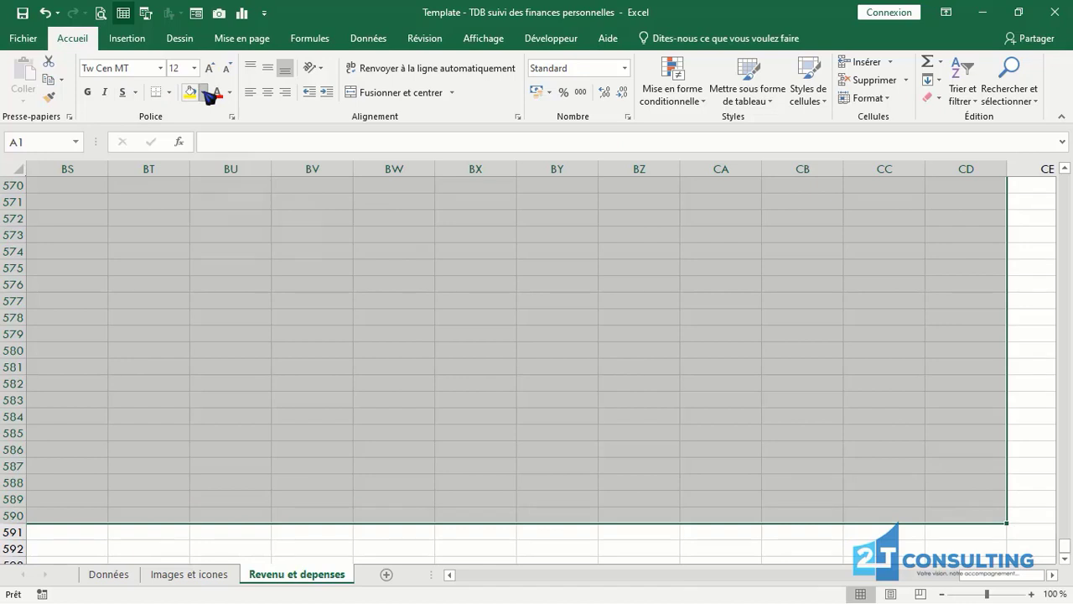
left_click(204, 93)
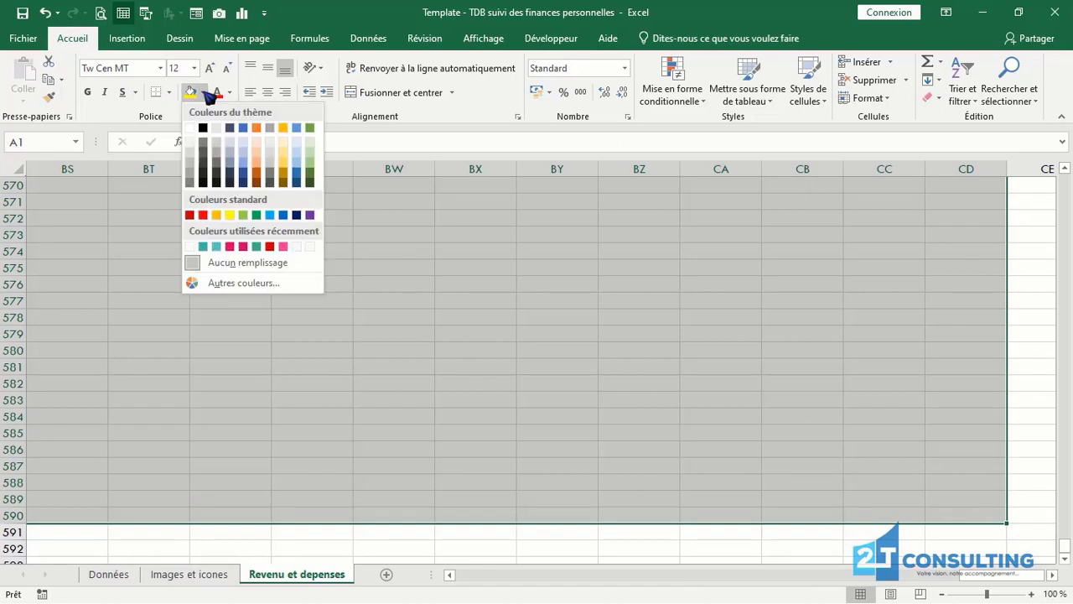
left_click(311, 247)
left_click(208, 234)
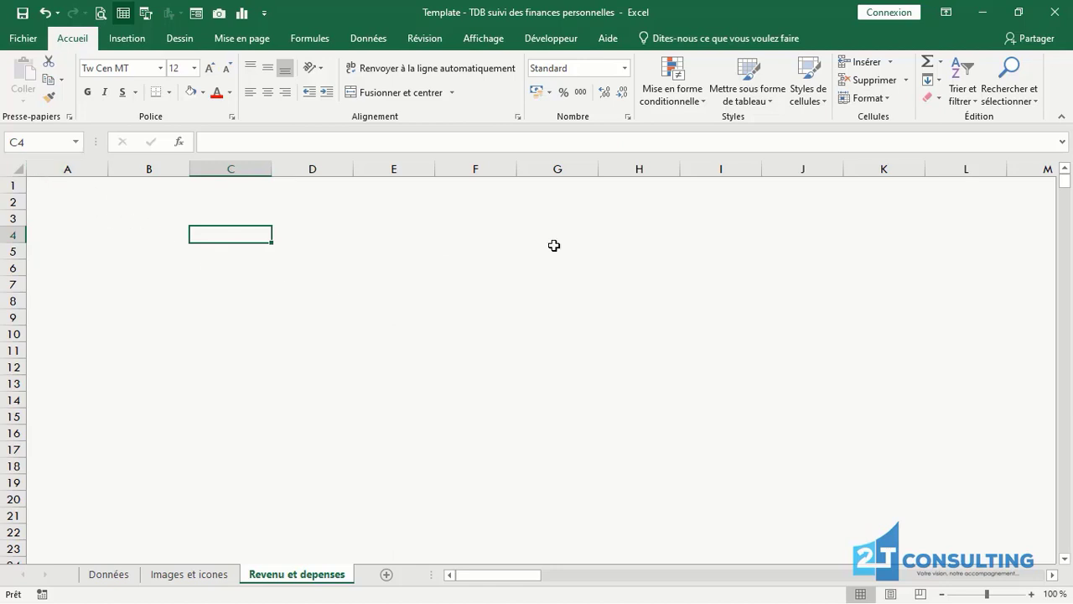
- Copy the six architecture pictures from the Images et icones sheet to the Revenu et depenses sheet
left_click(185, 575)
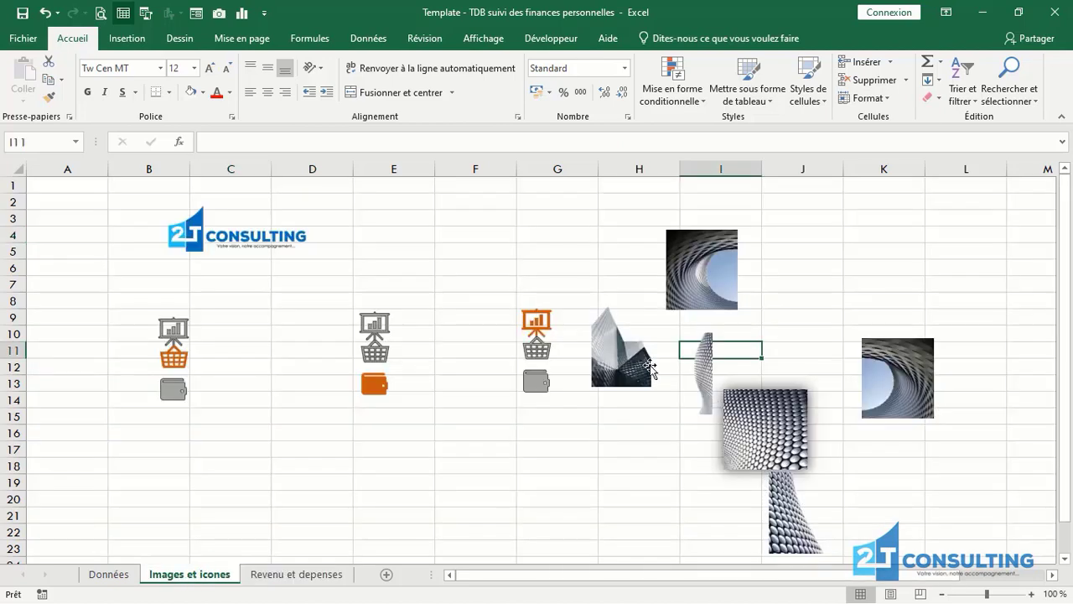
left_click(639, 363)
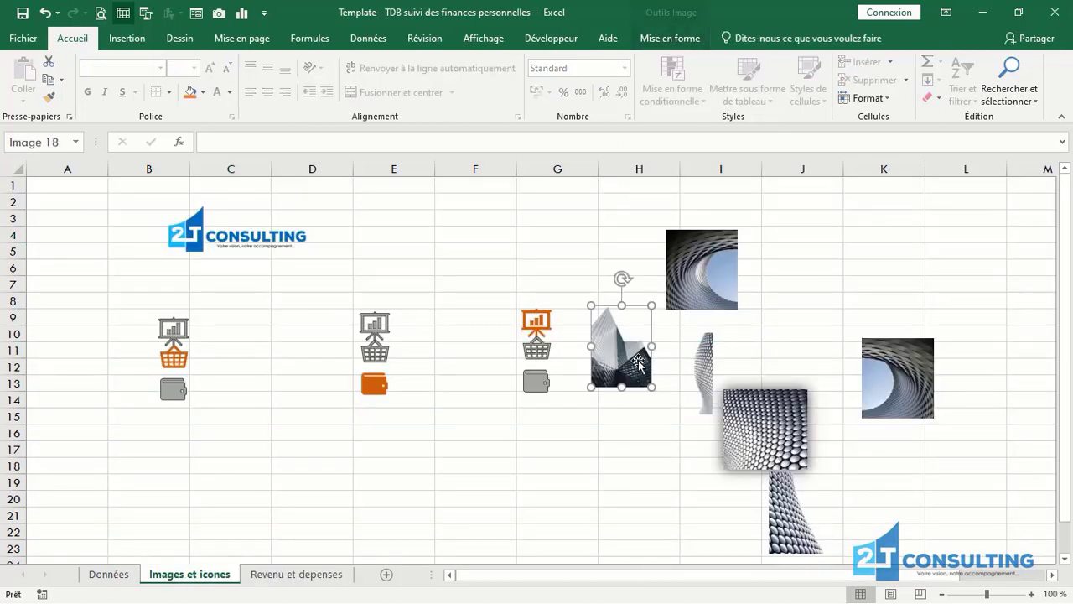
left_click(723, 273, "ctrl")
left_click(704, 373, "ctrl")
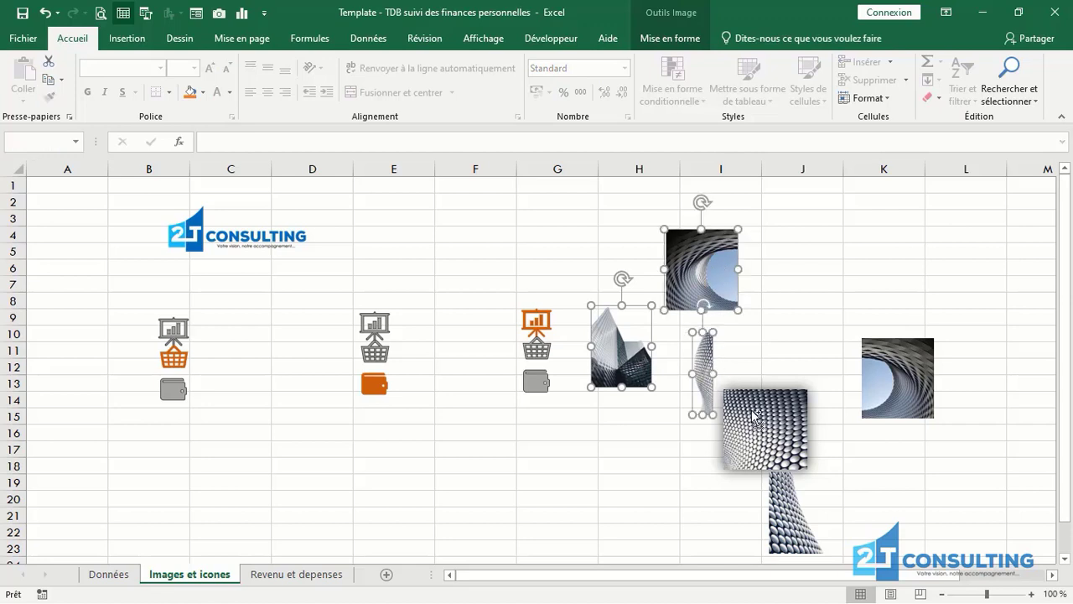
left_click(769, 432, "ctrl")
left_click(788, 510, "ctrl")
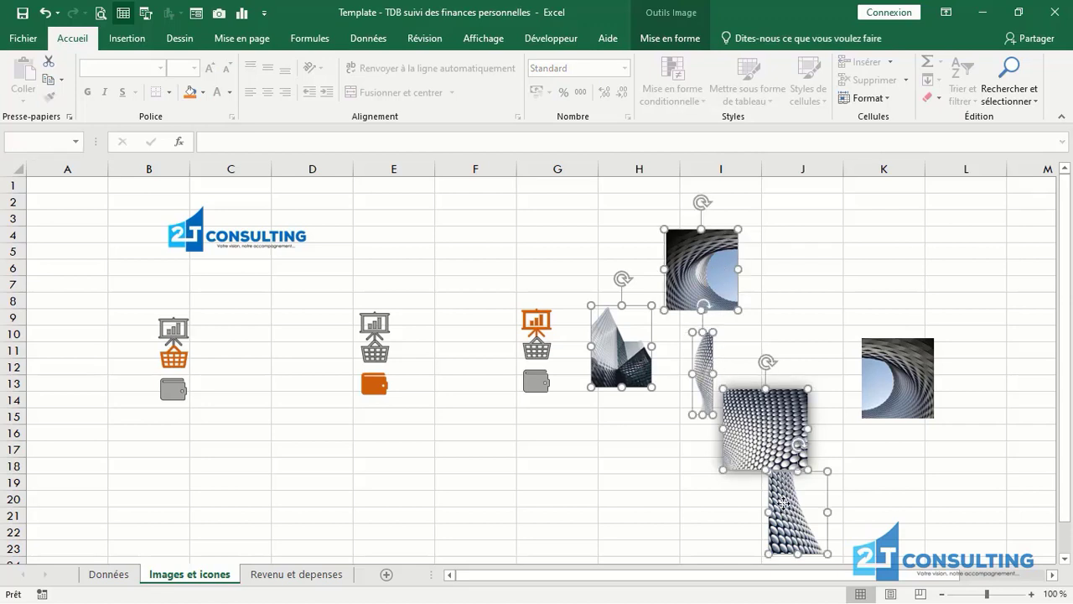
left_click(884, 394, "ctrl")
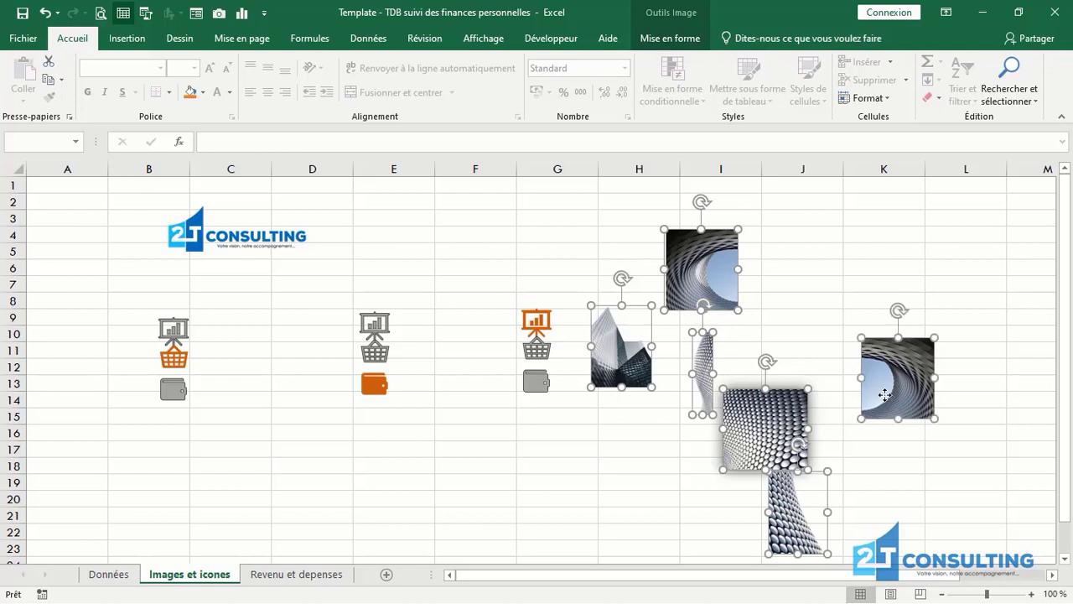
left_click(277, 576)
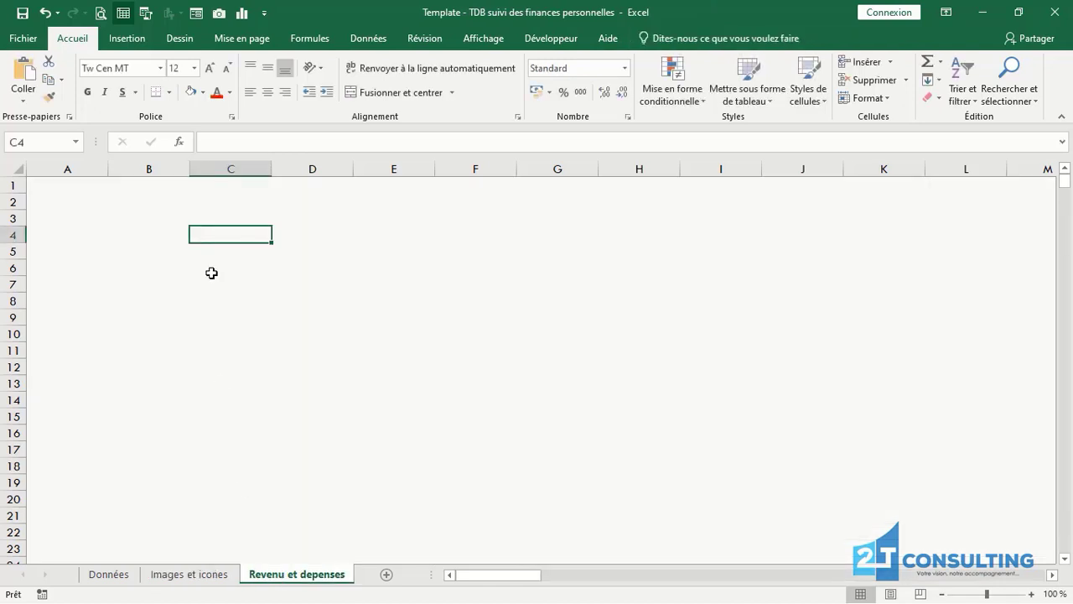
key("ctrl+v")
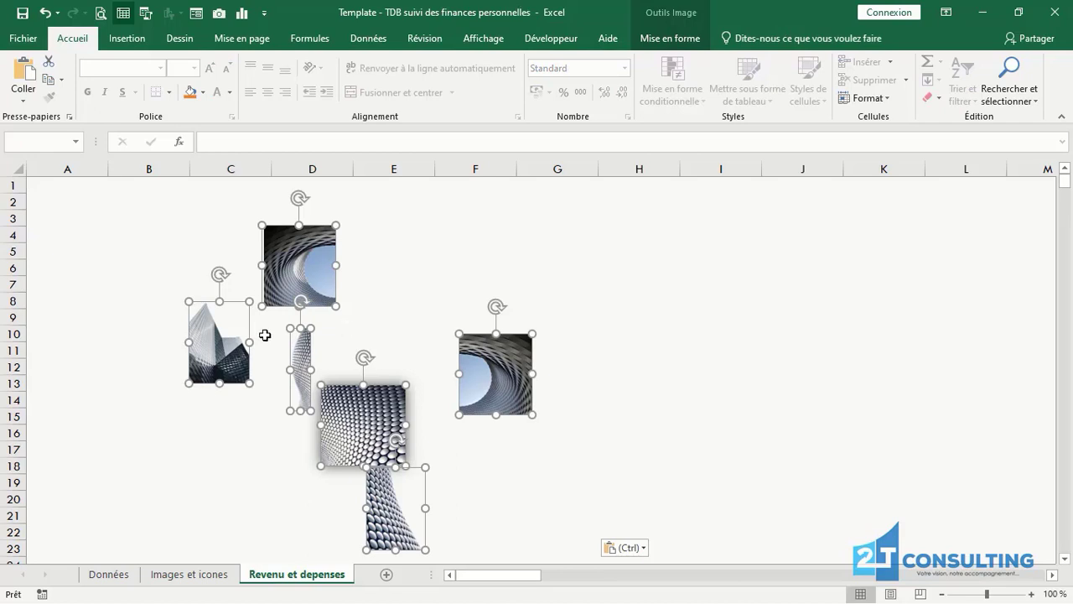
- Line up the pointed building, the round-opening picture and the narrow facade strip side by side across rows 1 to 5, starting at A1
left_click_drag(240, 340, 45, 201)
left_click(109, 269)
left_click(193, 289)
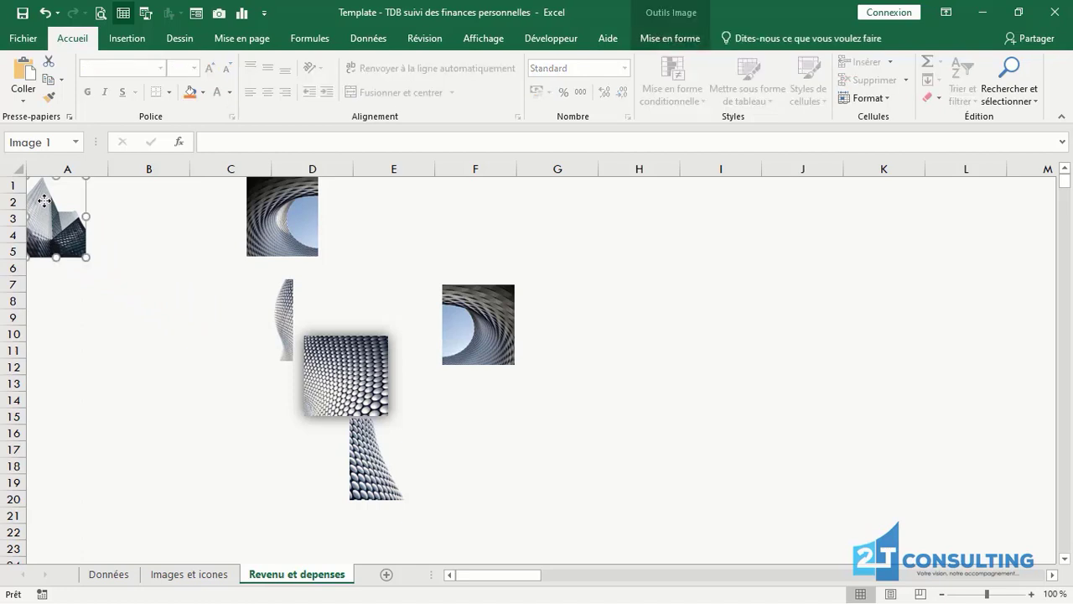
left_click_drag(293, 236, 104, 229)
left_click_drag(281, 317, 166, 212)
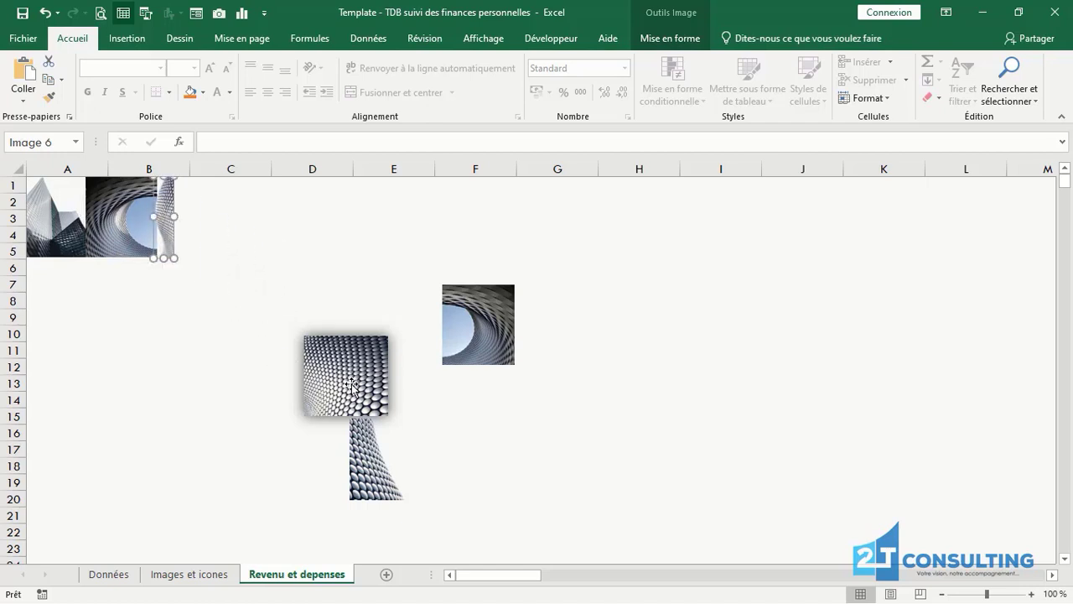
- Place the square bubble facade, the curved facade and the second round-opening picture beside the others, extending the banner across rows 1 to 5 into column D
left_click(338, 357)
left_click_drag(338, 358, 181, 208)
left_click(162, 208)
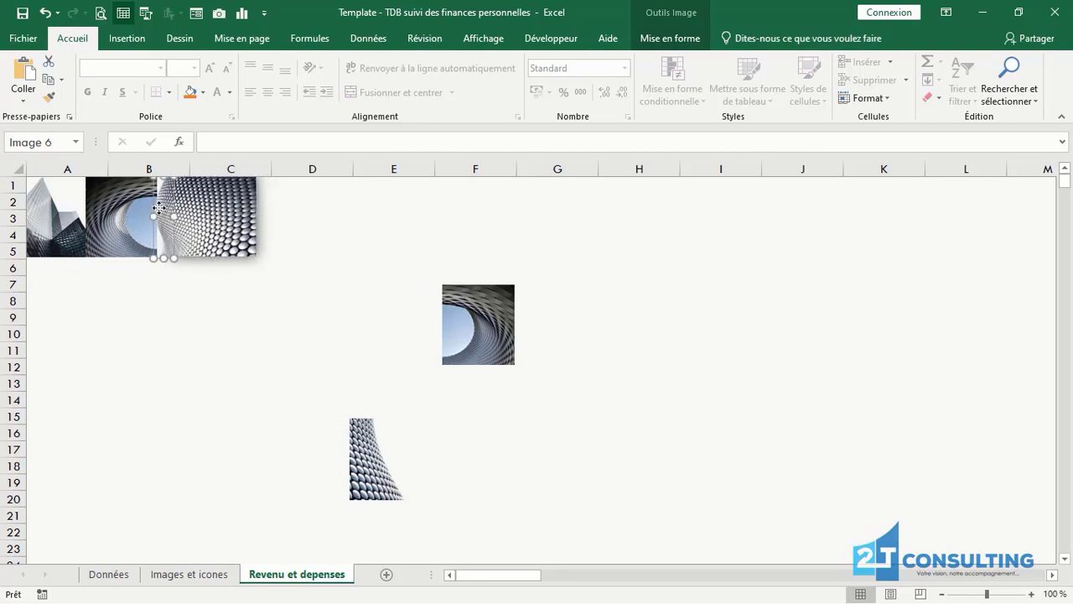
left_click_drag(162, 208, 152, 206)
left_click_drag(229, 221, 216, 220)
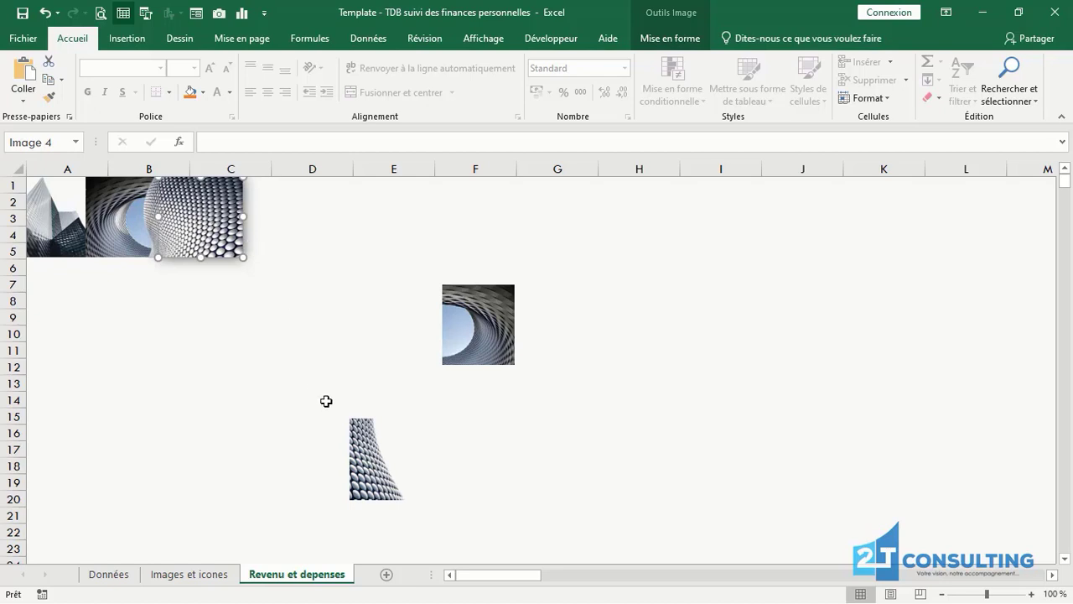
left_click_drag(361, 435, 251, 194)
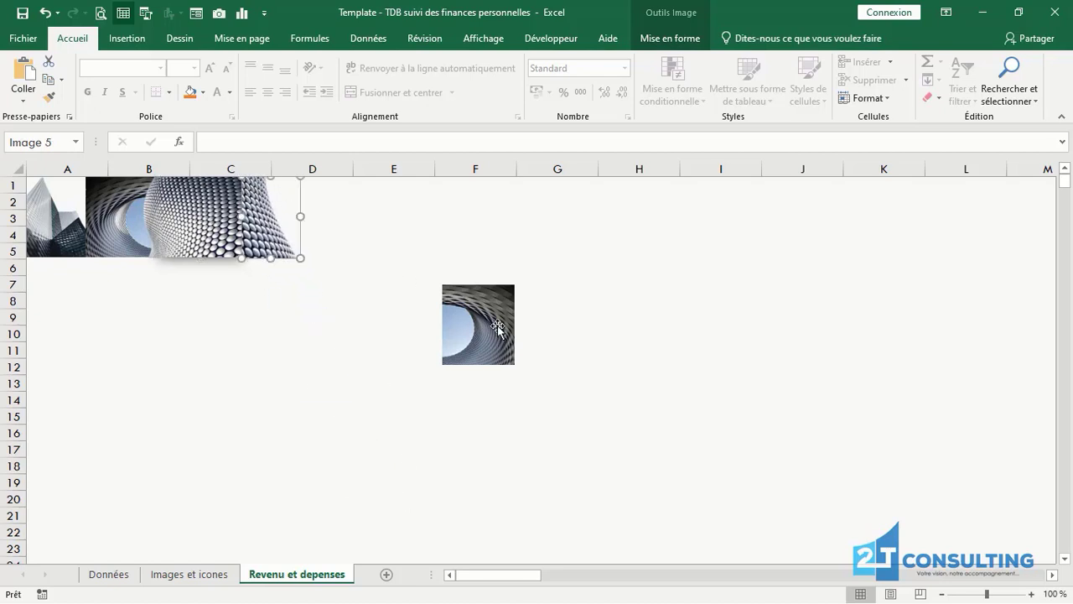
left_click_drag(497, 296, 320, 183)
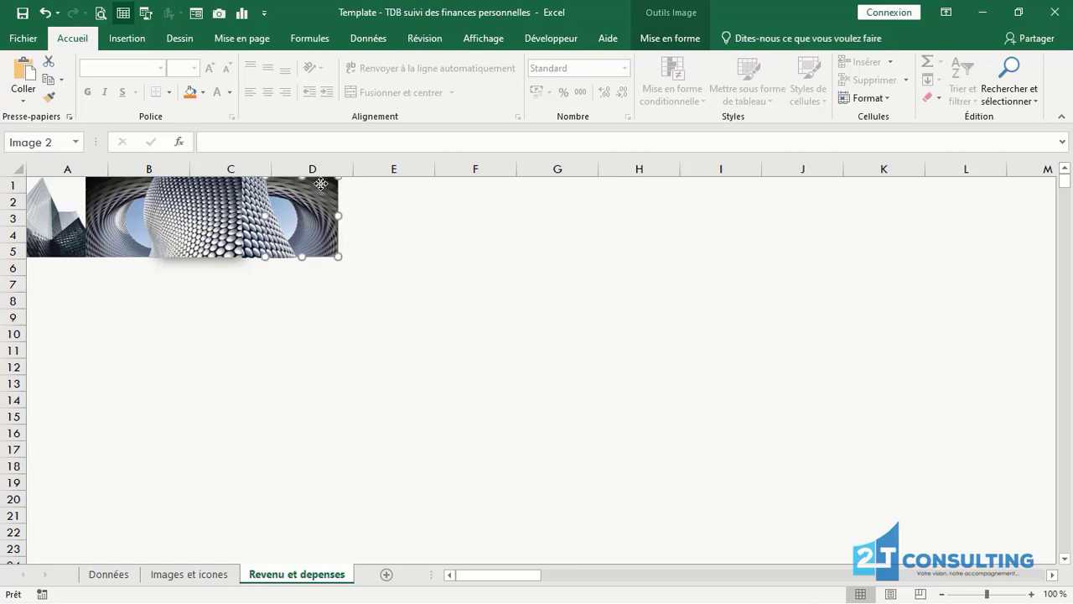
left_click(86, 280)
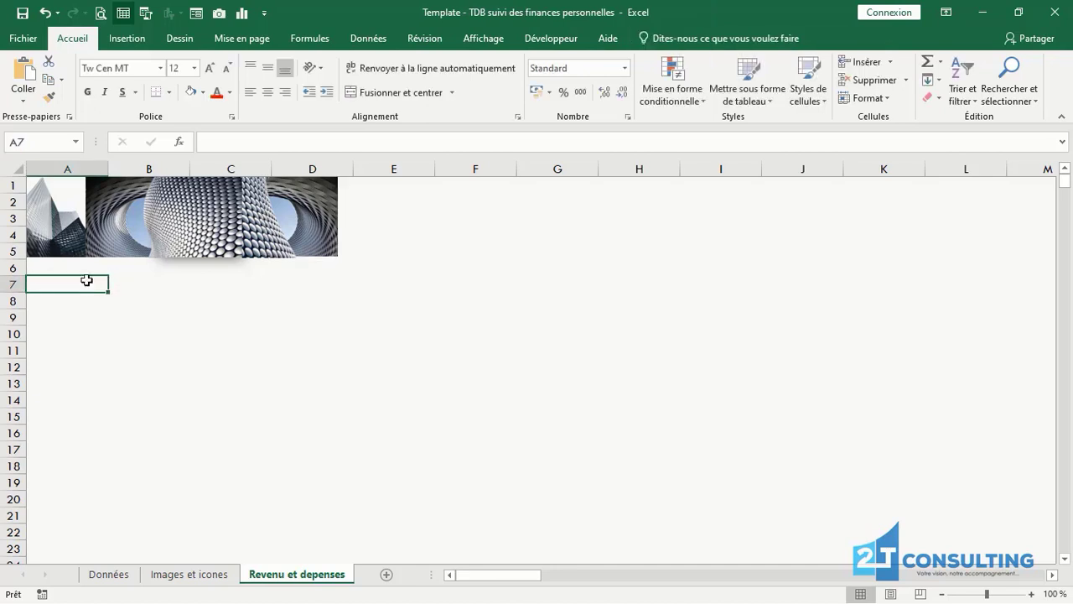
- Group all six banner pictures in A1:D5 into a single object
left_click(70, 235)
left_click(123, 241, "ctrl")
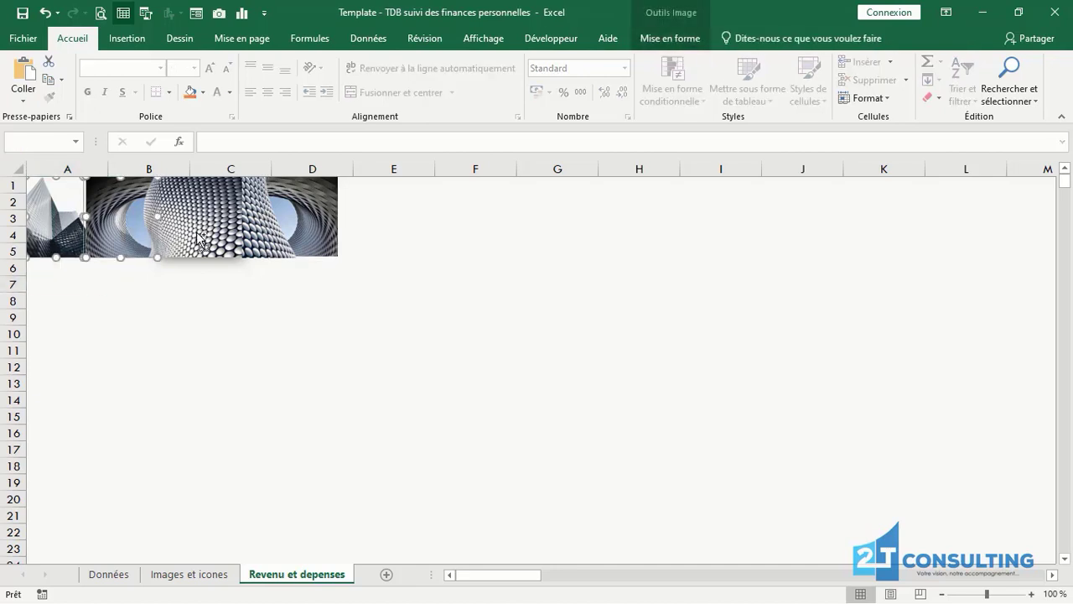
left_click(151, 219, "ctrl")
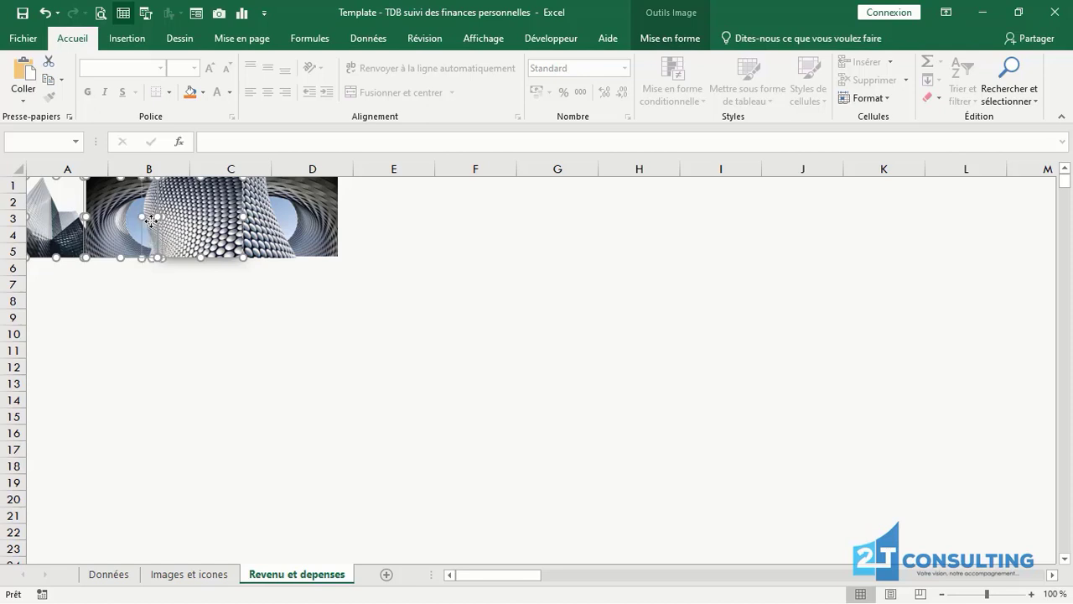
left_click(274, 220, "ctrl")
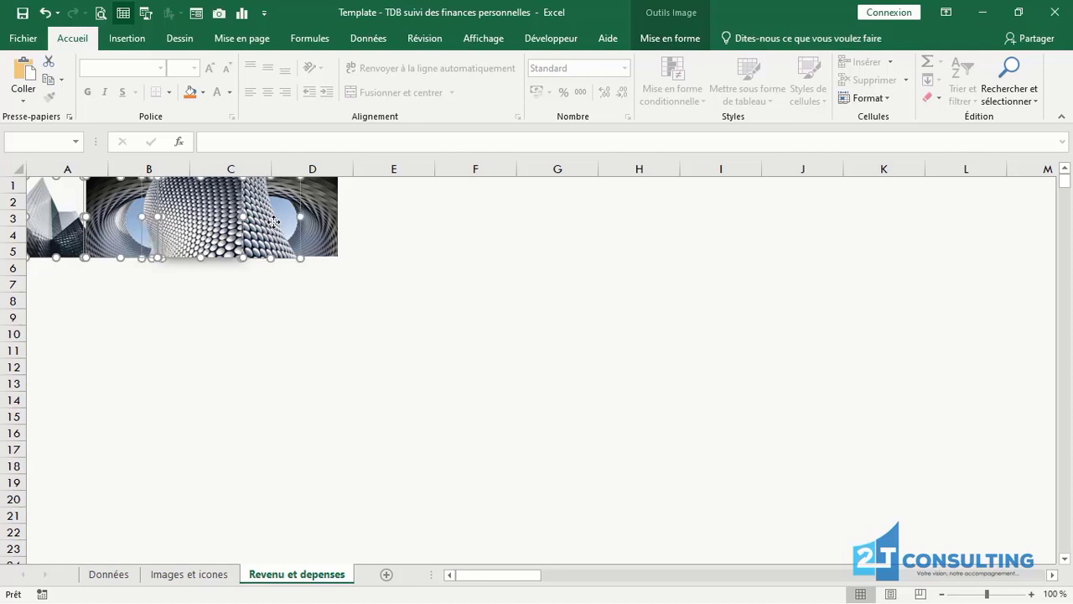
left_click(319, 233, "ctrl")
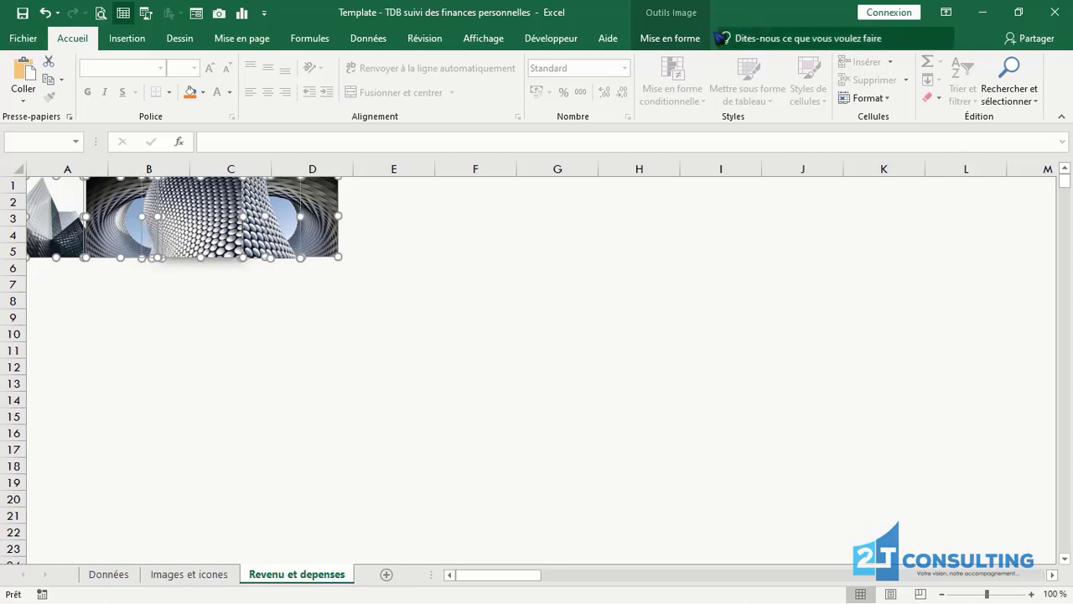
left_click(668, 42)
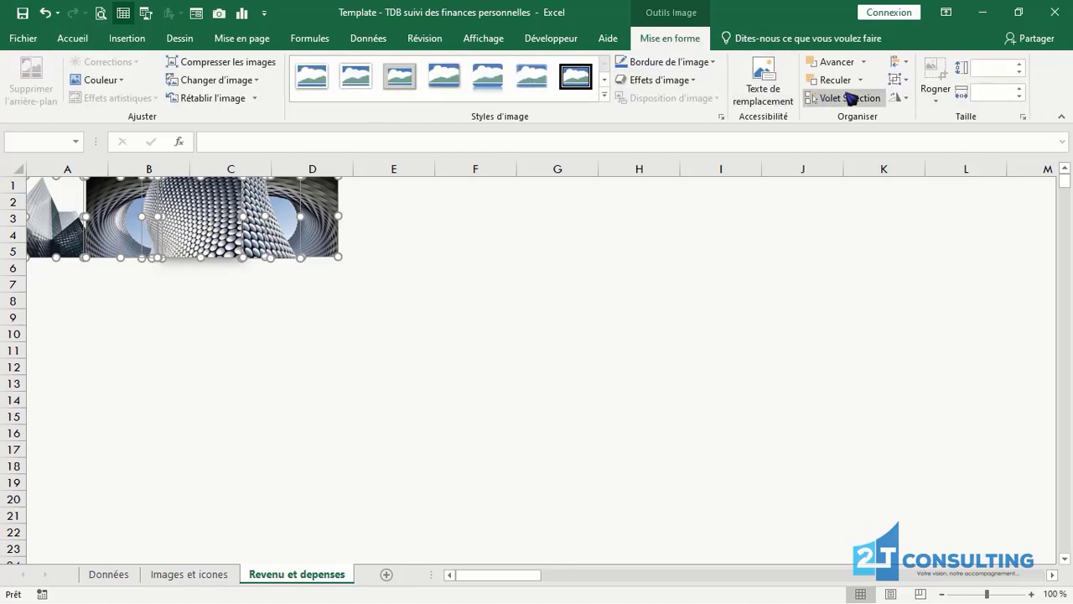
left_click(900, 79)
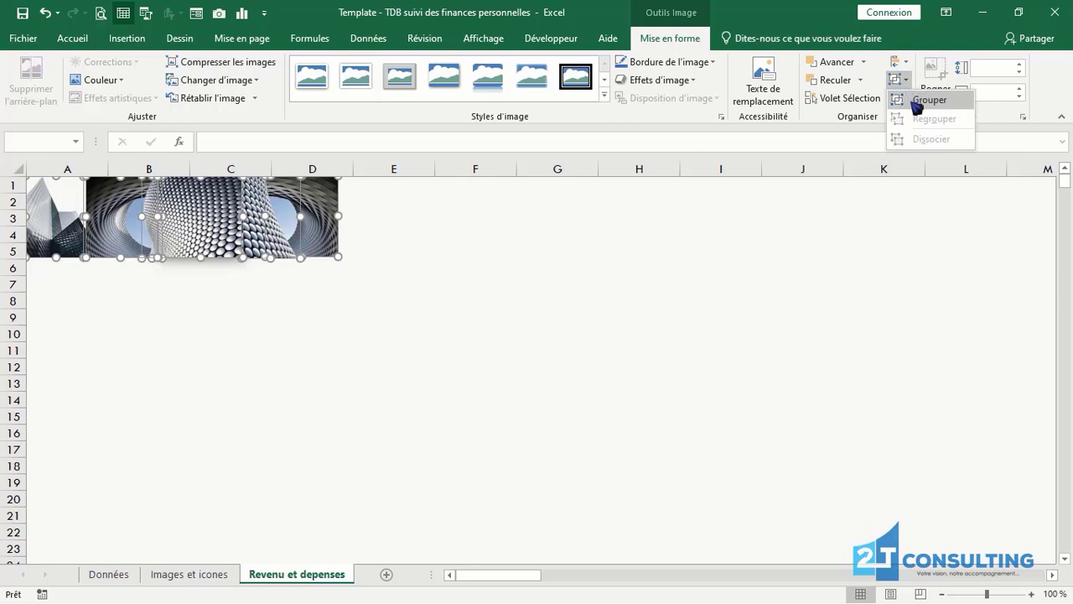
left_click(914, 100)
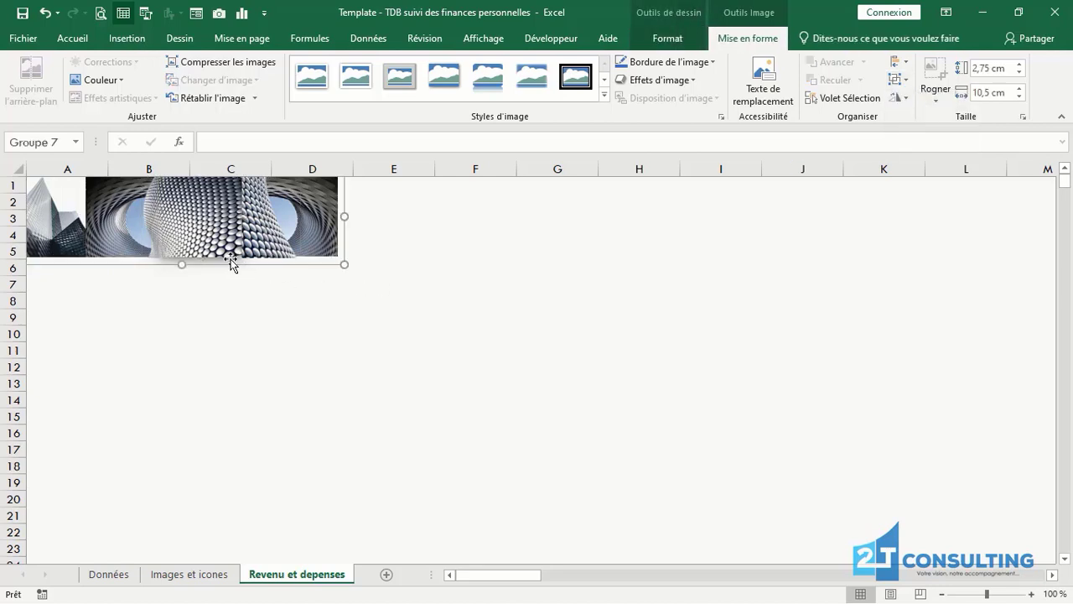
- Duplicate the grouped banner five times and place the copies end to end along rows 1 to 5, through column W
left_click_drag(126, 263, 97, 225)
key("ctrl+c")
key("ctrl+v")
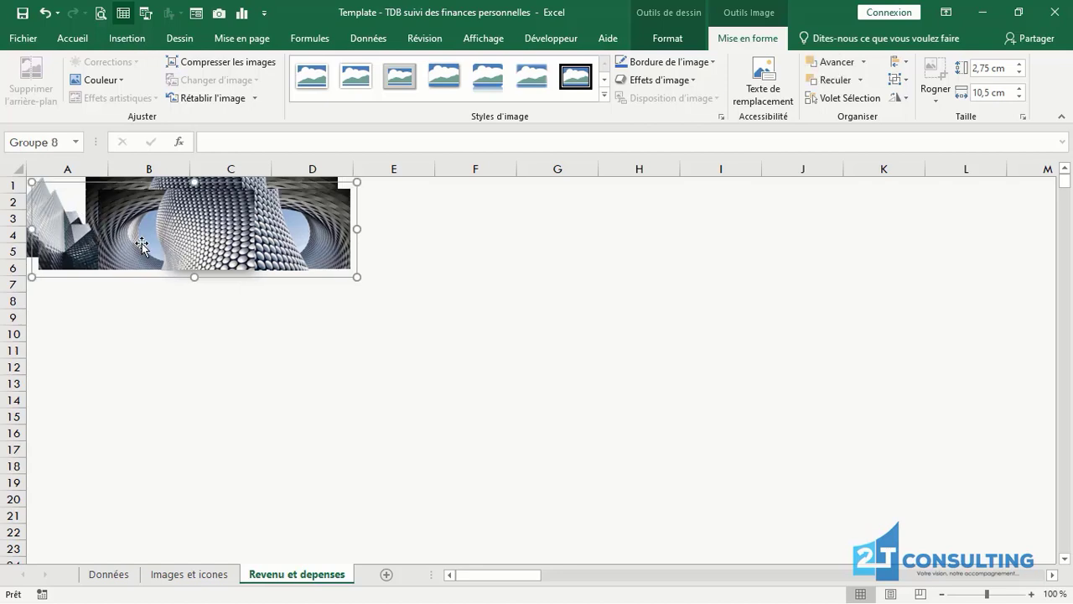
left_click_drag(138, 231, 773, 199)
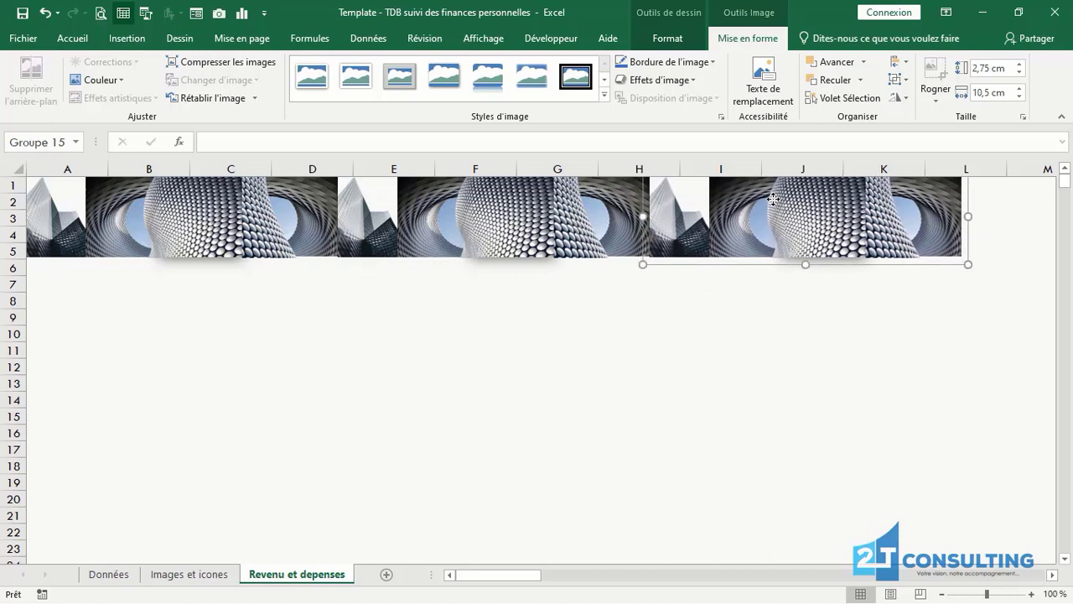
key("ctrl+d")
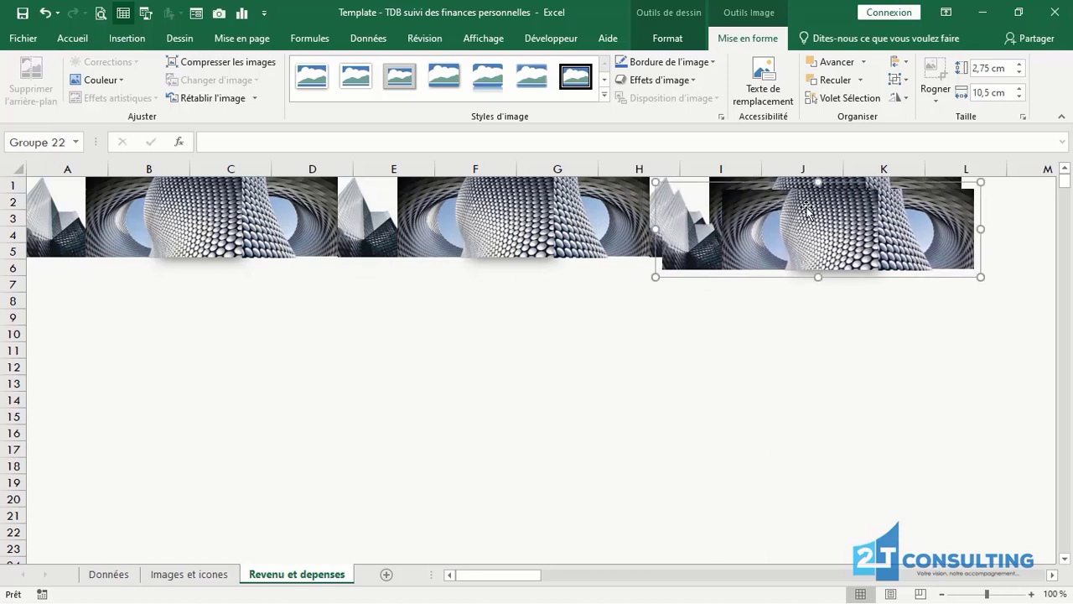
left_click_drag(847, 213, 975, 187)
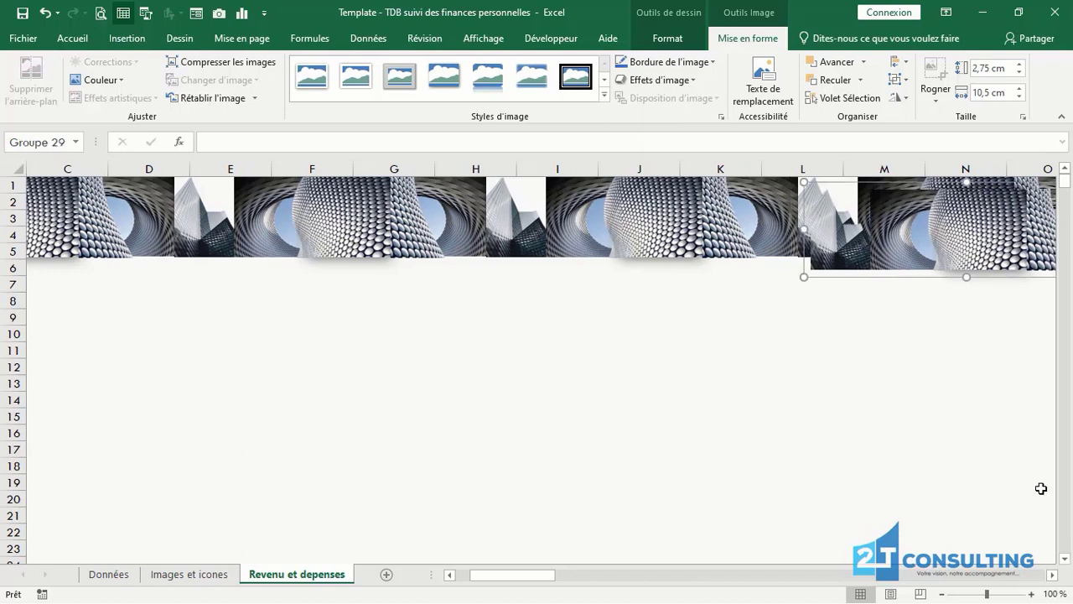
left_click(1053, 575)
left_click_drag(1053, 576, 1053, 576)
left_click_drag(415, 239, 905, 215)
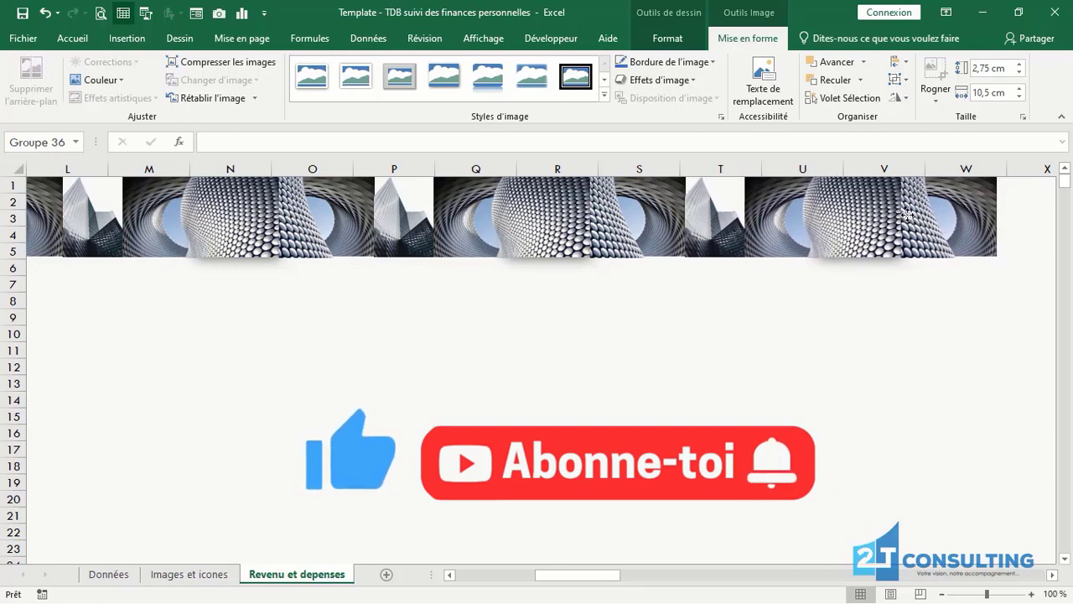
left_click_drag(594, 574, 515, 574)
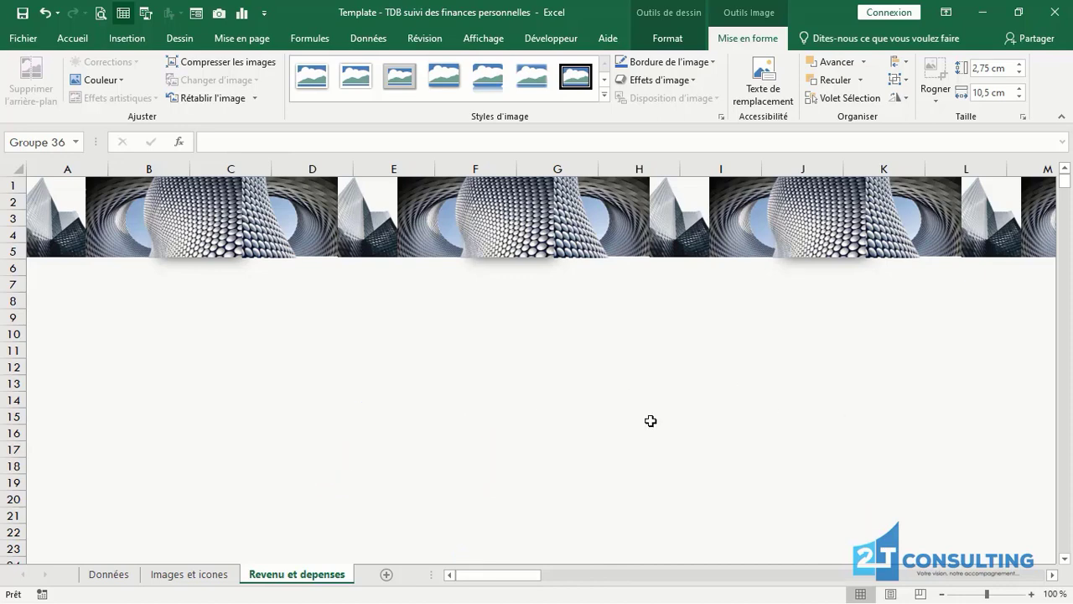
- Draw a rounded rectangle about 9.1 cm high and 4.6 cm wide below the banner, from row 7 to row 23 around column B
left_click(122, 40)
left_click(208, 94)
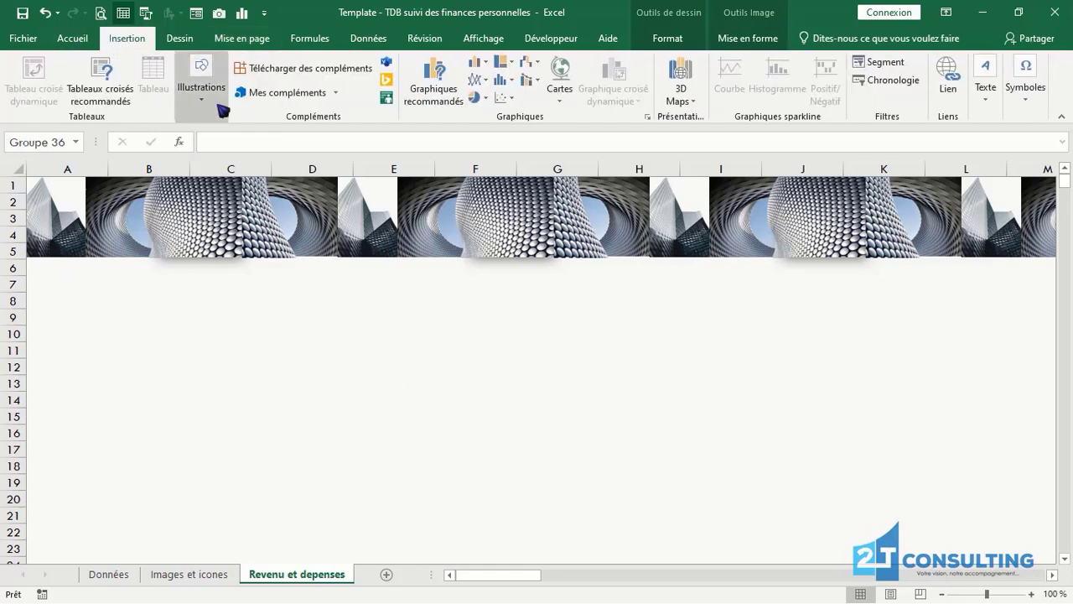
left_click(264, 151)
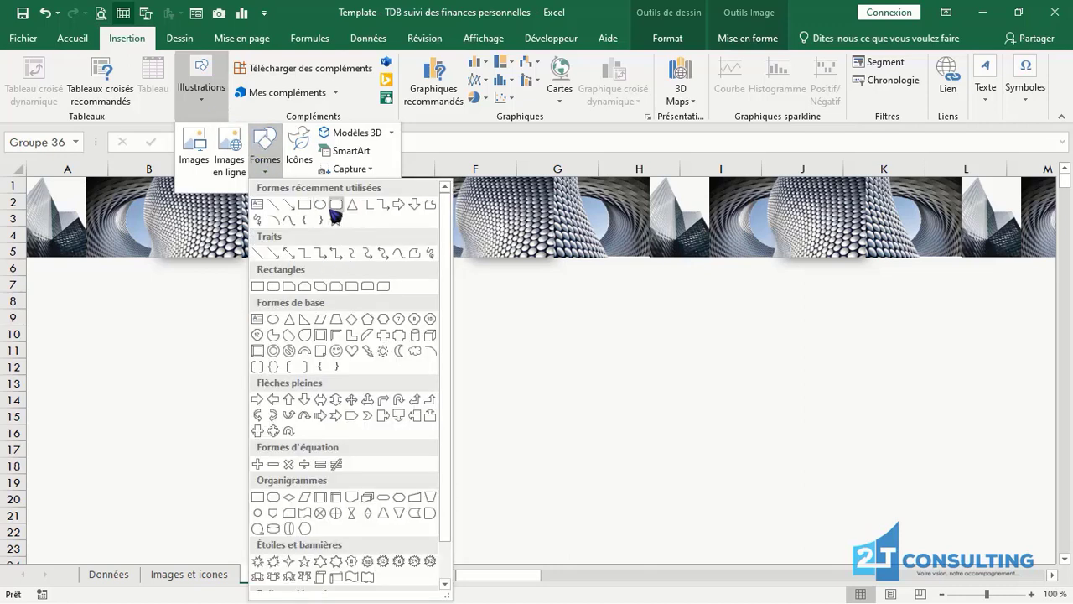
left_click(337, 205)
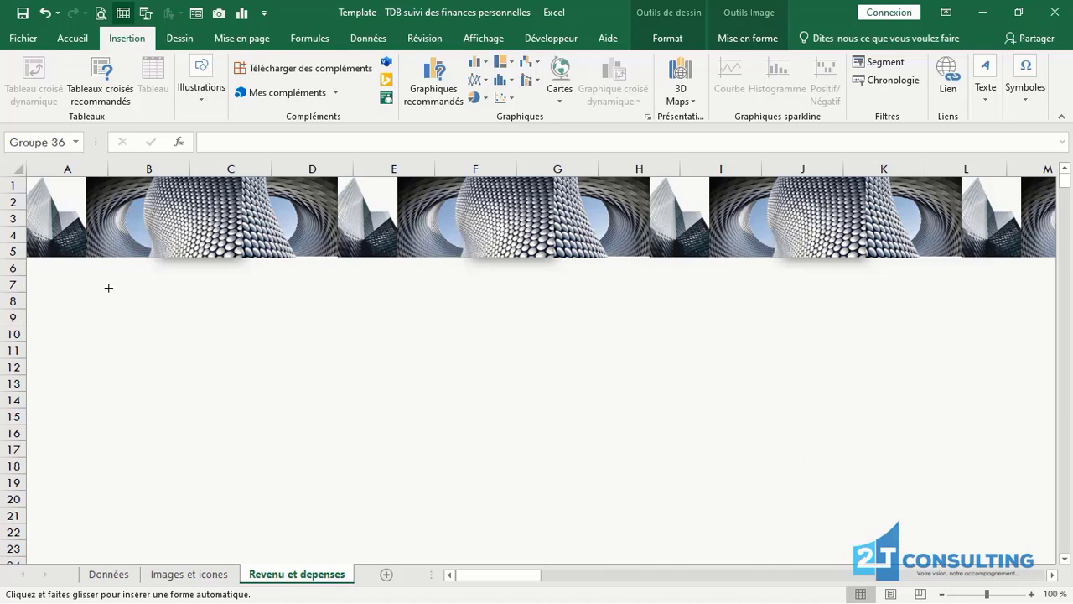
mouse_move(98, 280)
left_mouse_down()
mouse_move(166, 311)
mouse_move(204, 377)
mouse_move(239, 458)
mouse_move(234, 549)
left_mouse_up()
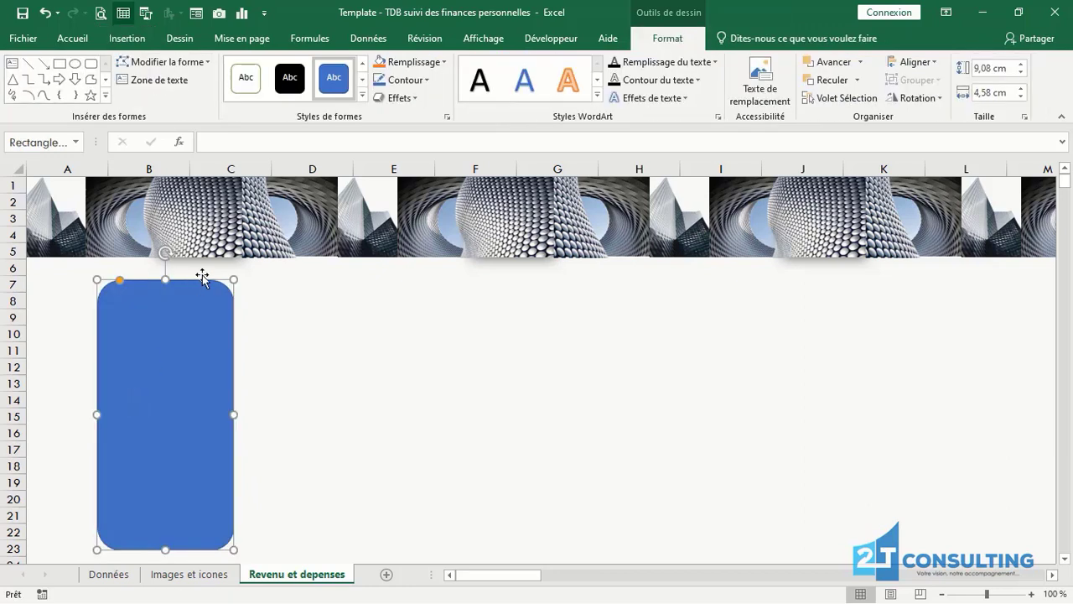
- Set the rounded rectangle's height to 12,44 cm and width to 5,95 cm, and reduce the rounding of its corners
left_click(980, 69)
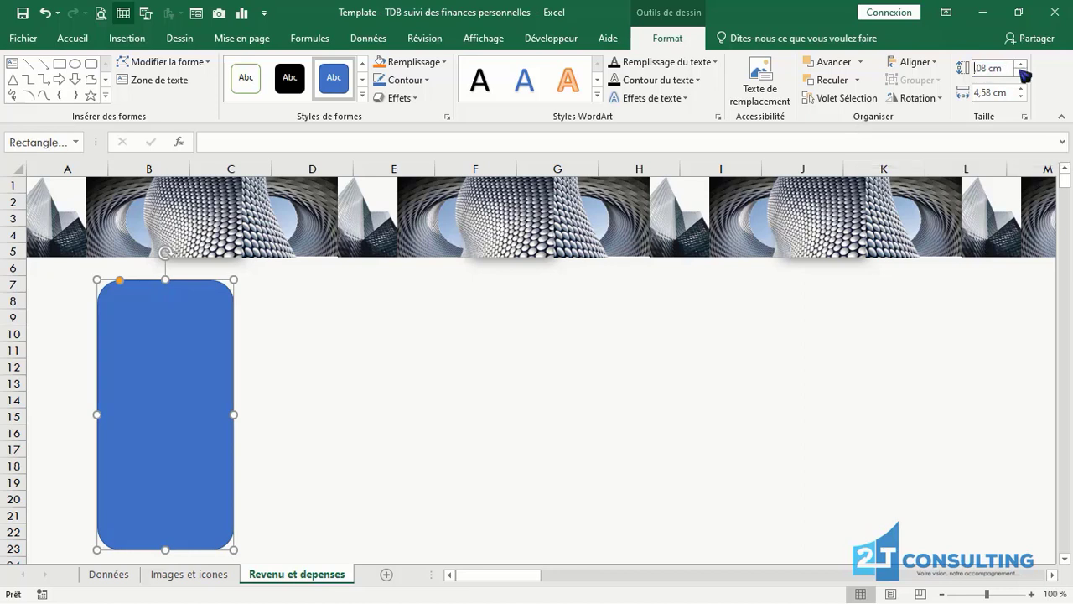
type("12,44")
left_click(978, 93)
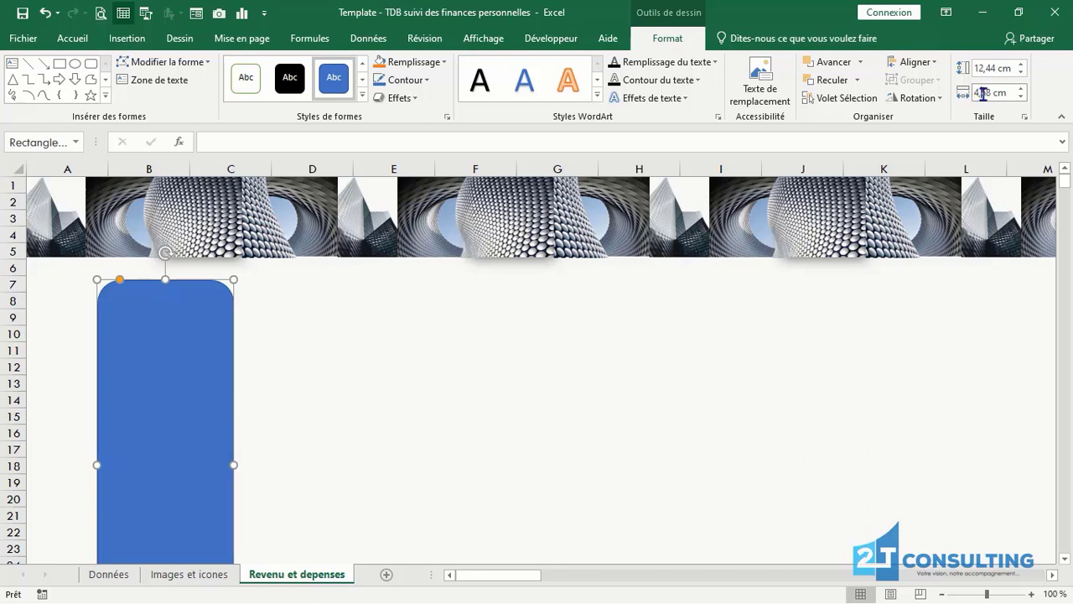
key("BackSpace")
key("Return")
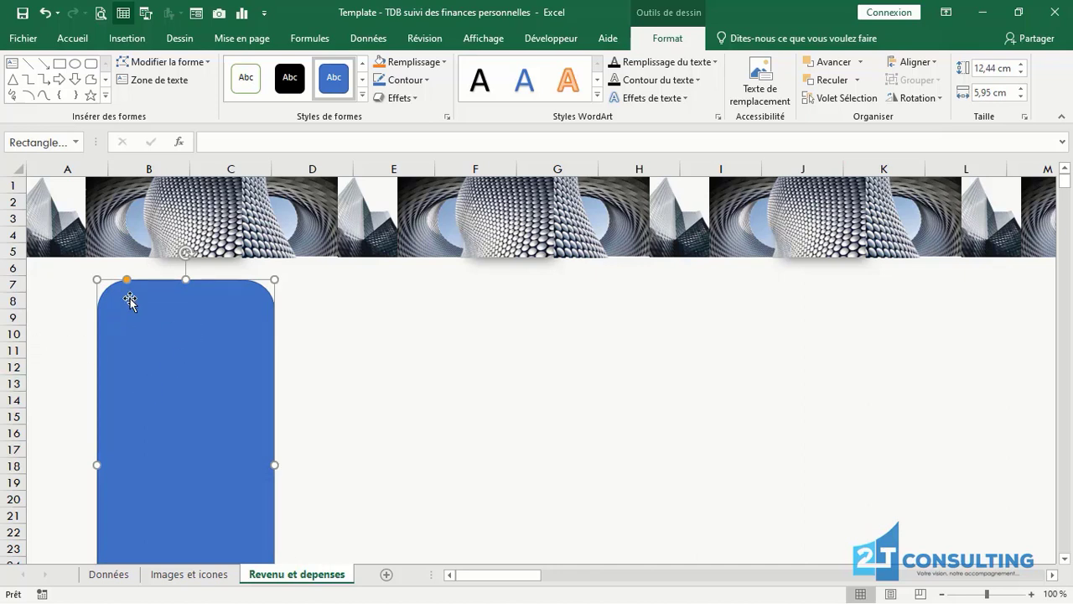
left_click_drag(126, 283, 111, 280)
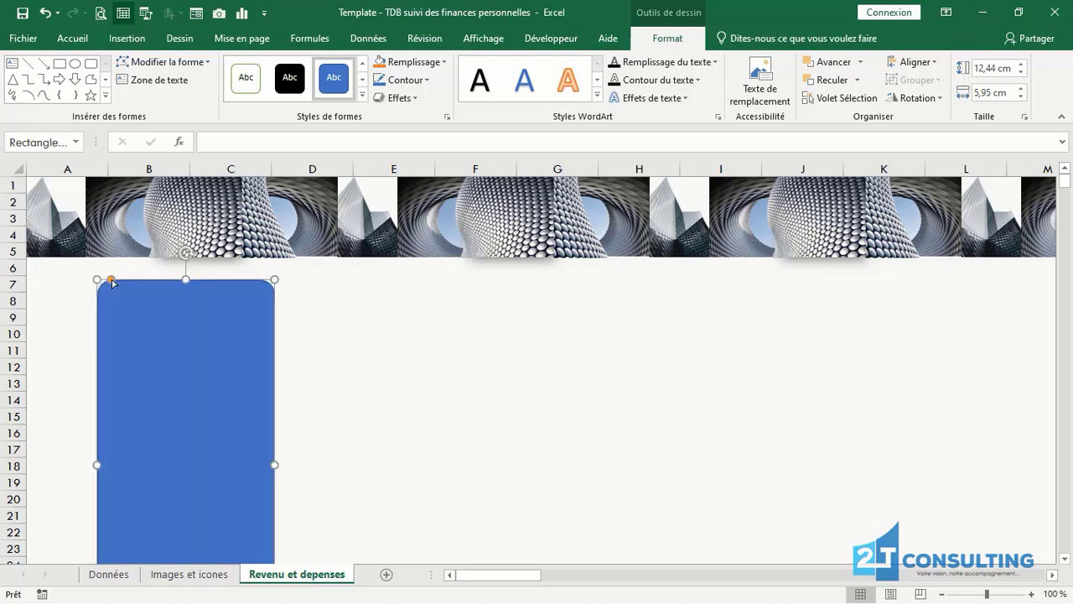
- Remove the rounded rectangle's outline and fill it with the dark grey theme colour
left_click(419, 80)
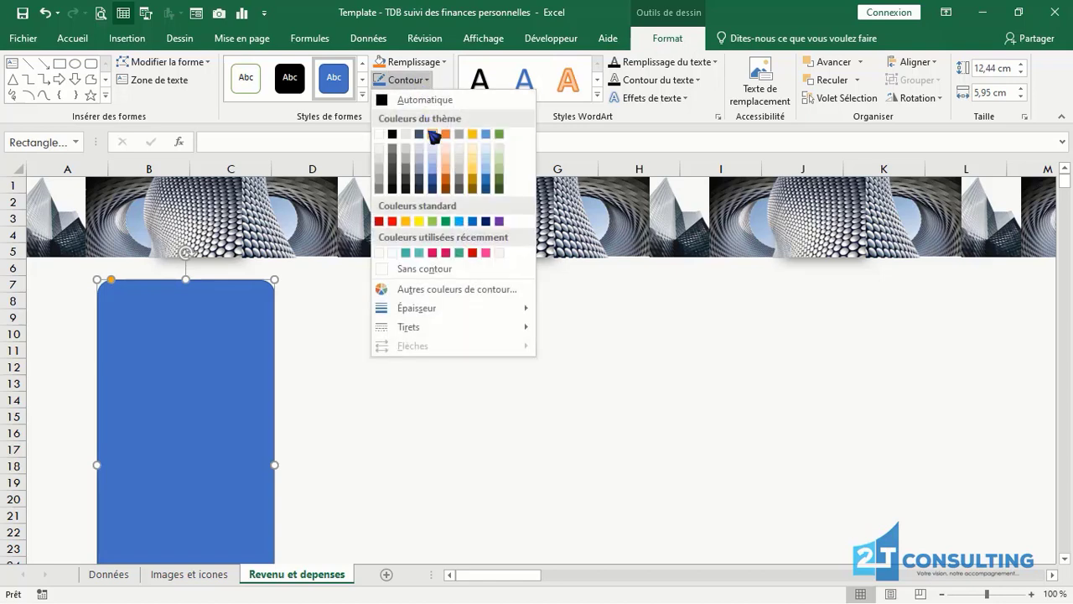
left_click(445, 274)
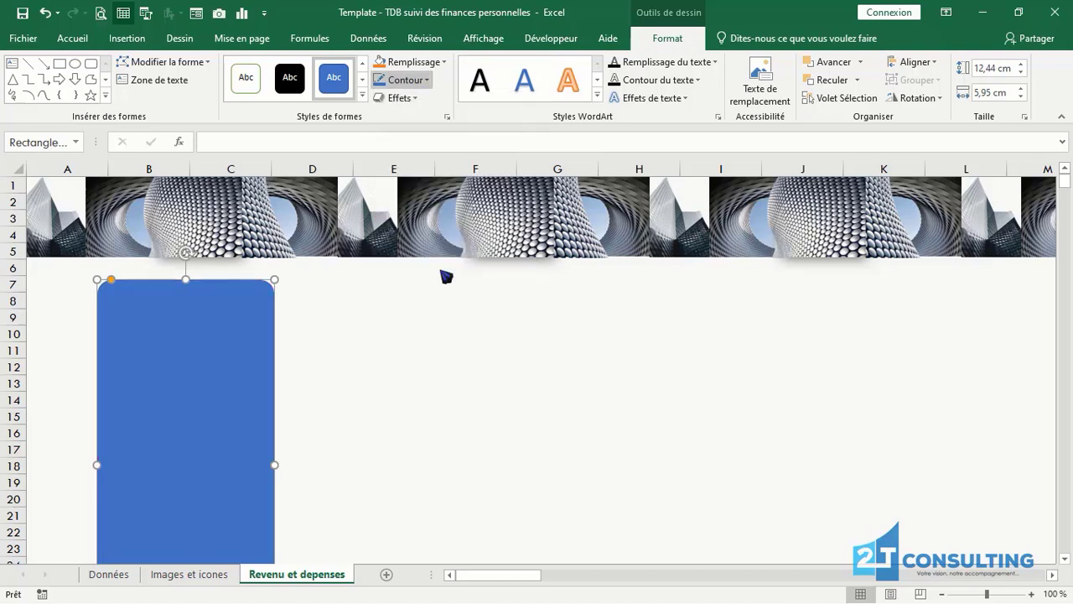
left_click(443, 63)
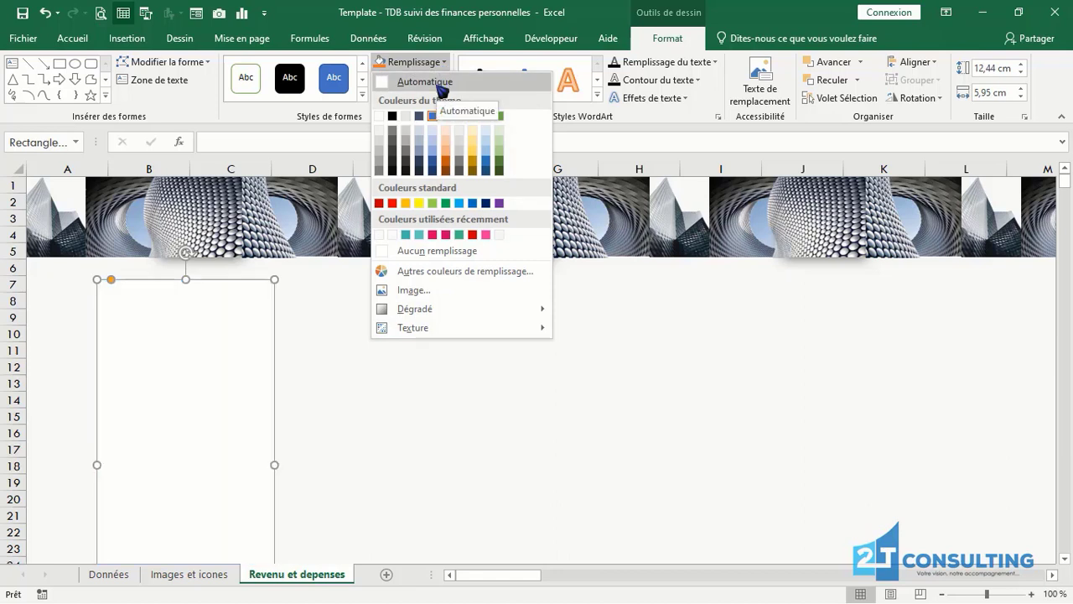
left_click(406, 161)
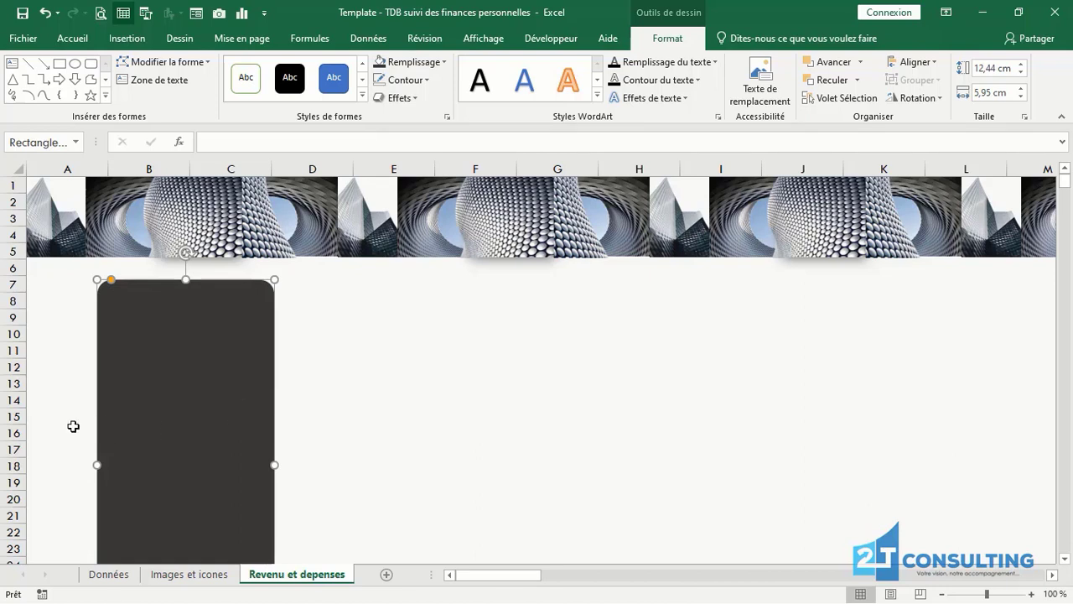
- Copy the whole monthly income and expense table from the Données sheet into Revenu et depenses, starting at cell E9
left_click(120, 579)
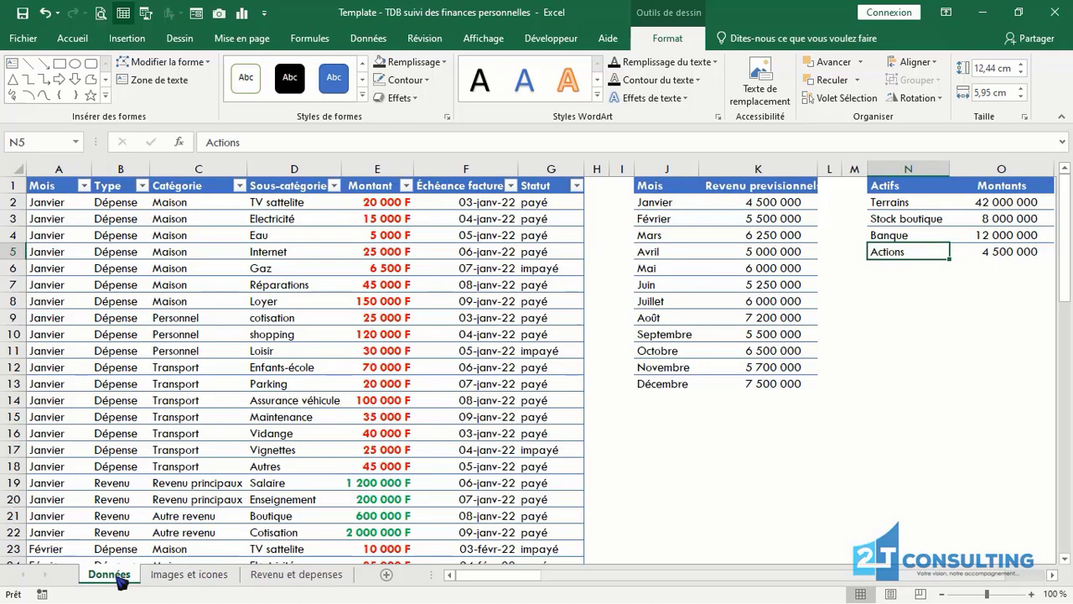
left_click(55, 186)
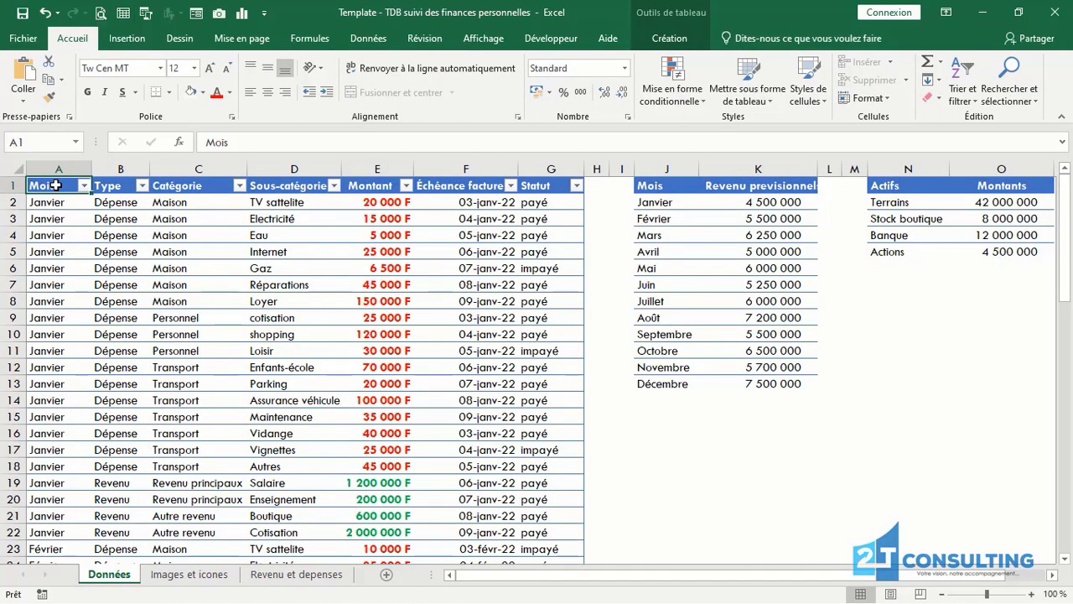
key("ctrl+shift+Right")
key("ctrl+shift+Down")
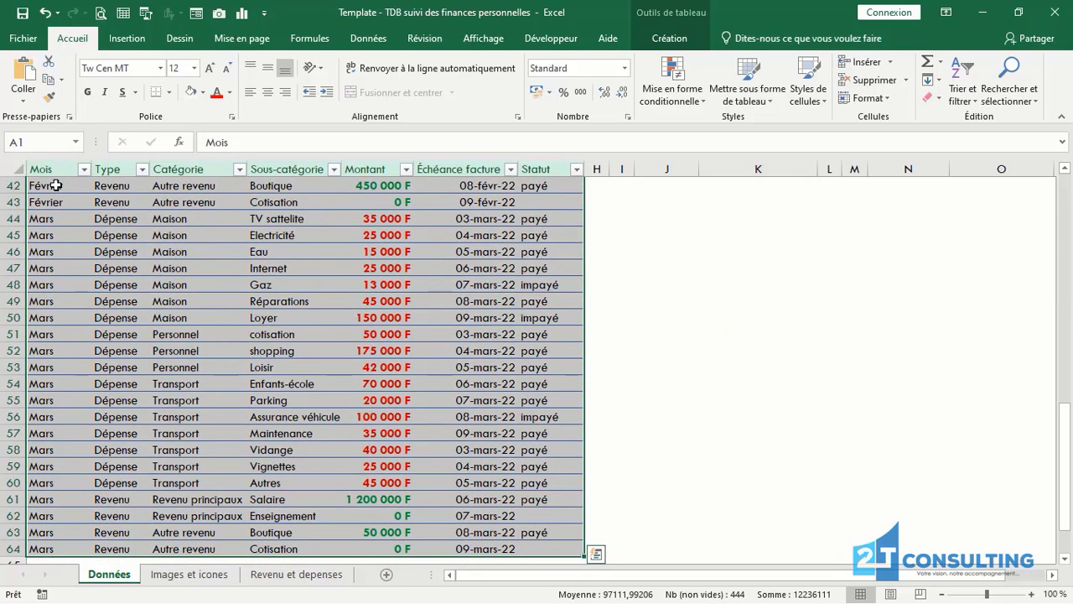
key("ctrl+c")
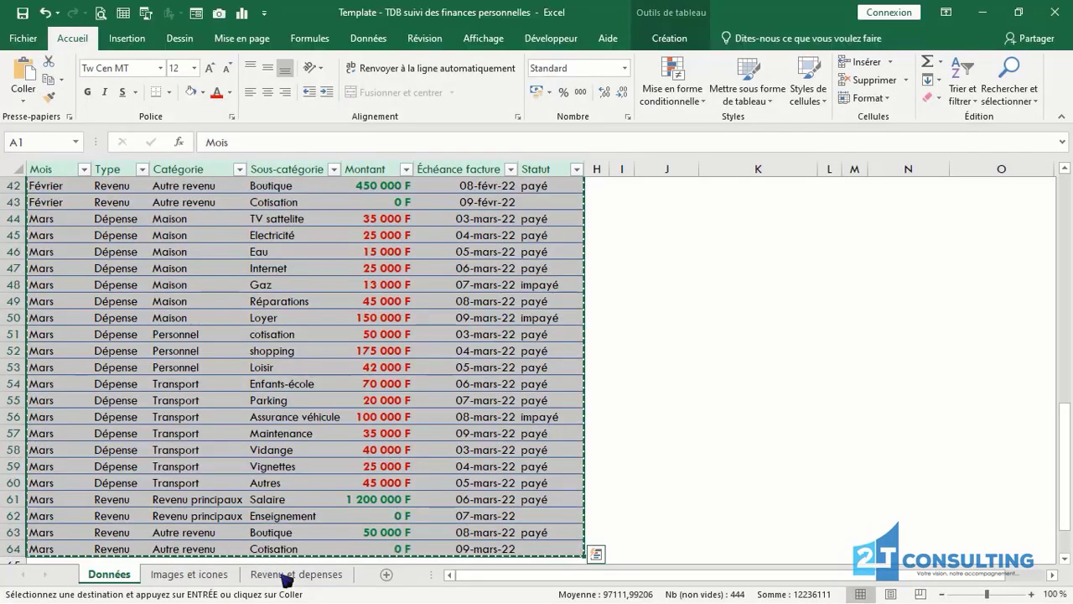
left_click(283, 574)
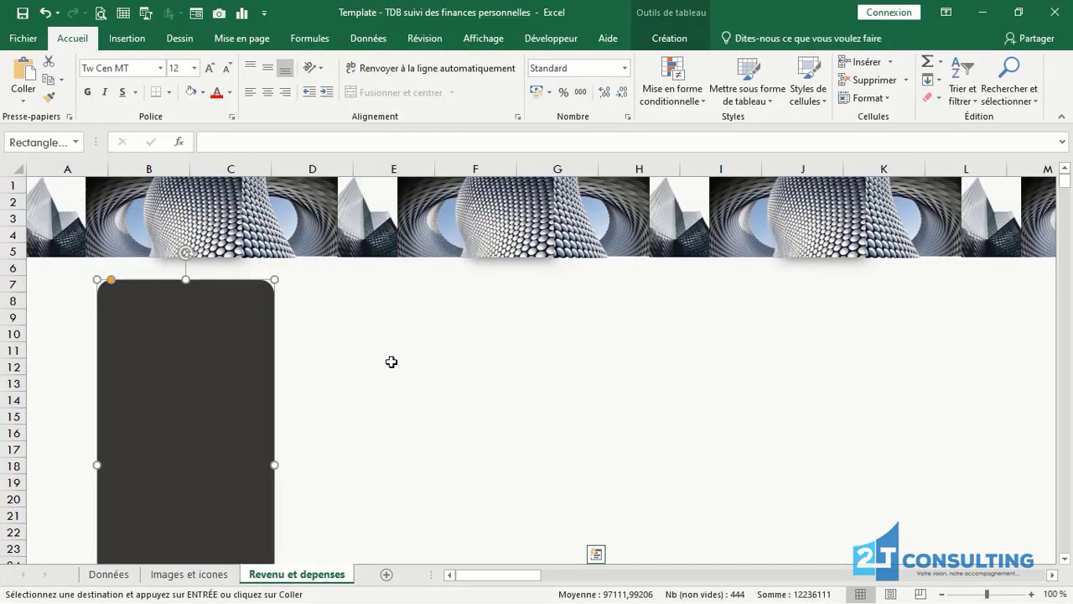
left_click(383, 317)
key("ctrl+v")
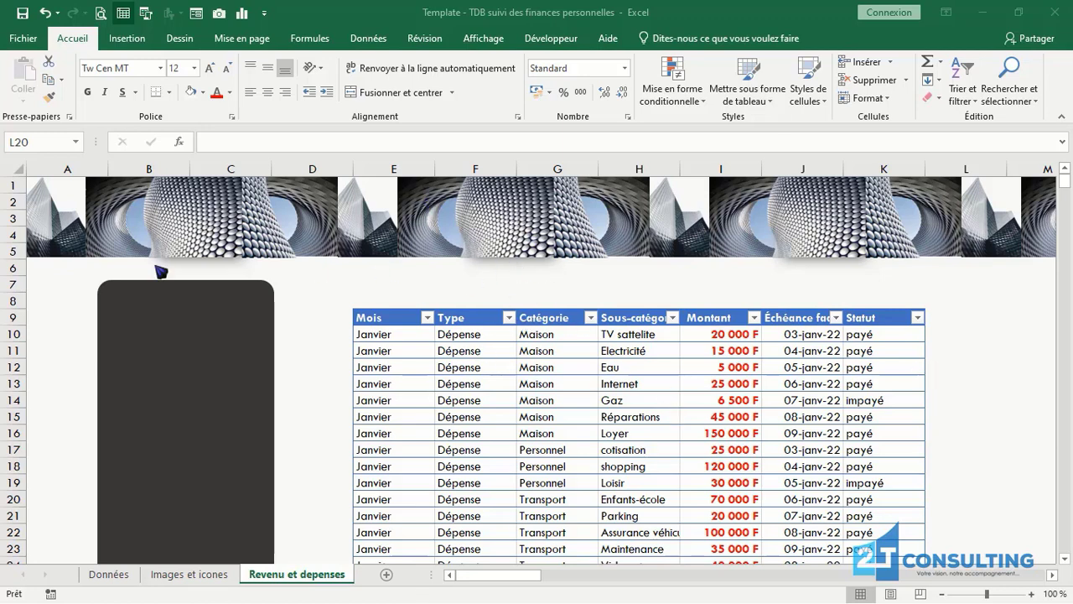
- Select the grouped banner images along rows 1 to 5 and set their properties to "Ne pas déplacer ou dimensionner avec les cellules"
left_click(43, 236)
left_click(83, 228)
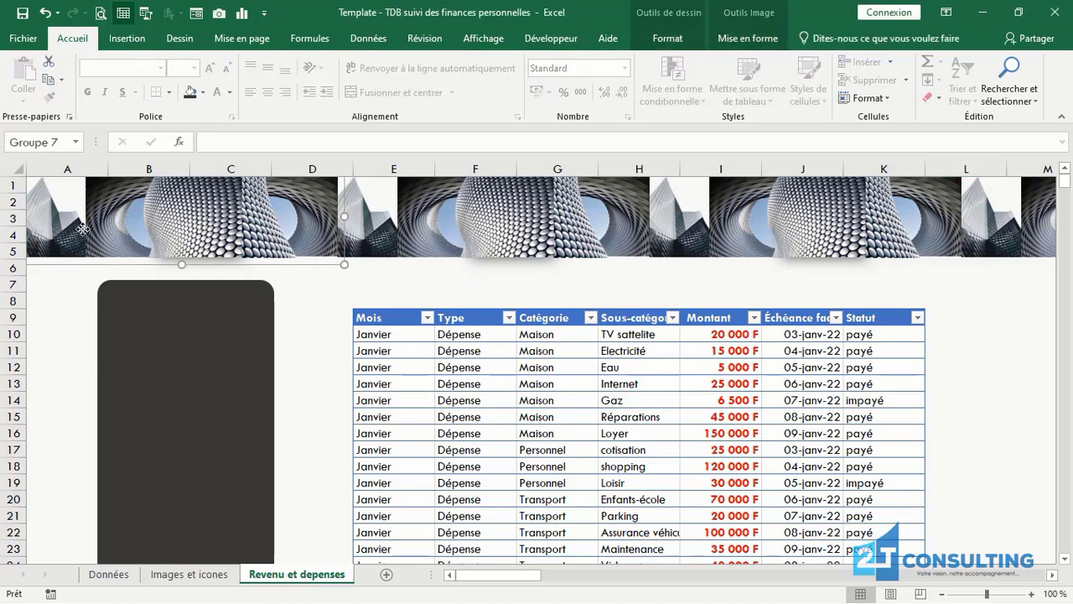
left_click(475, 230, "ctrl")
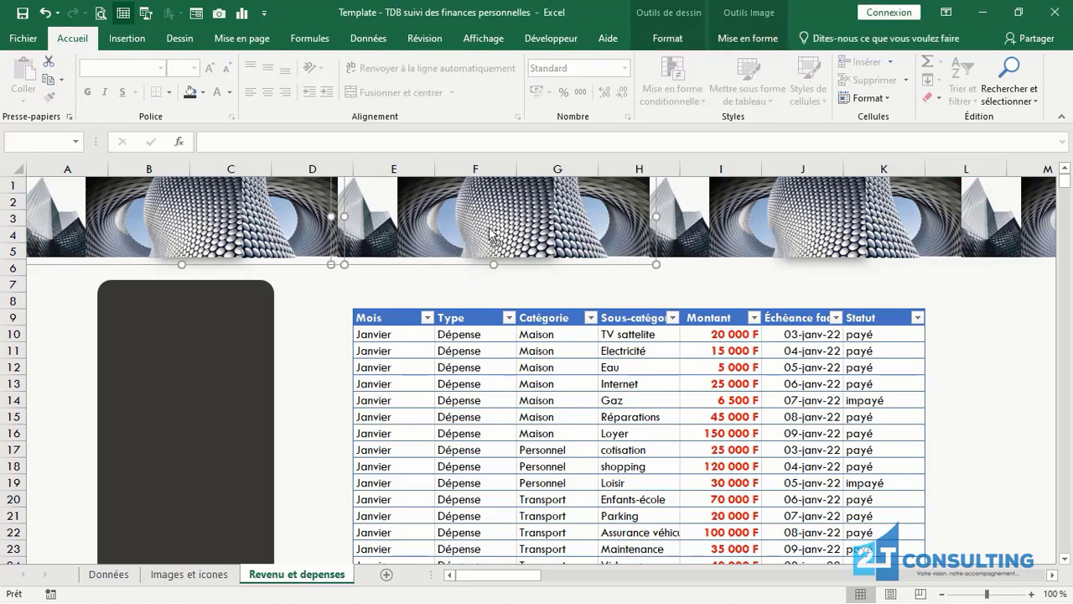
left_click(862, 231, "ctrl")
left_click(993, 231, "ctrl")
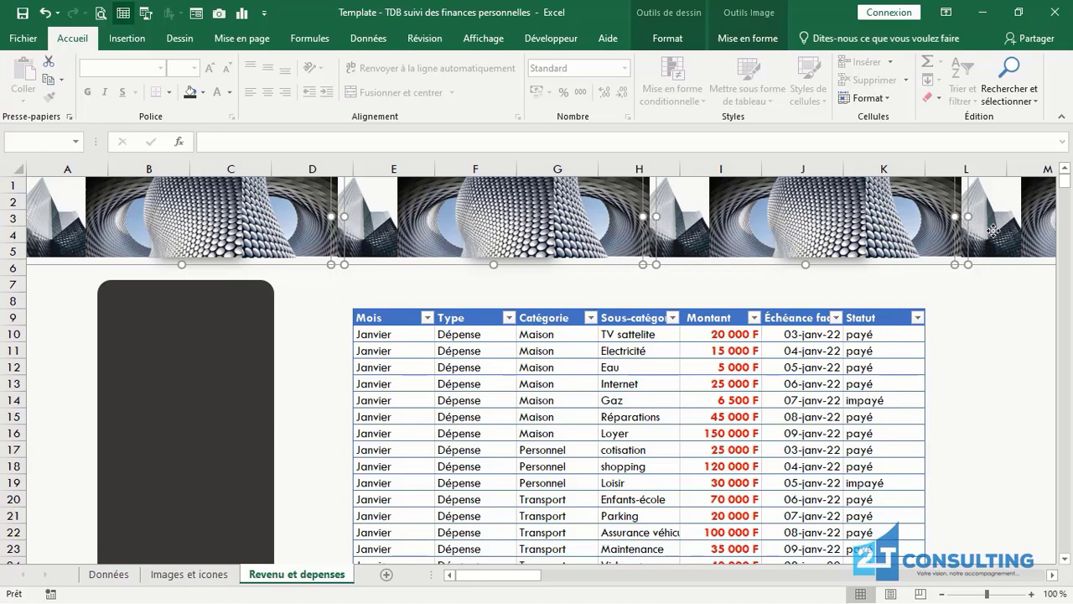
scroll(824, 239, "right", 3)
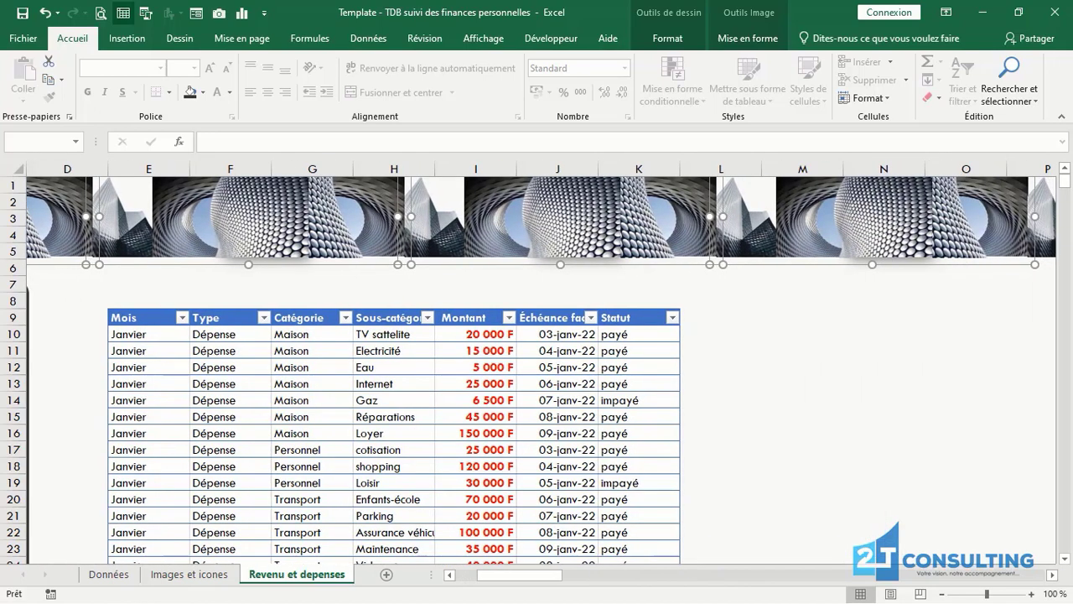
scroll(843, 235, "right", 3)
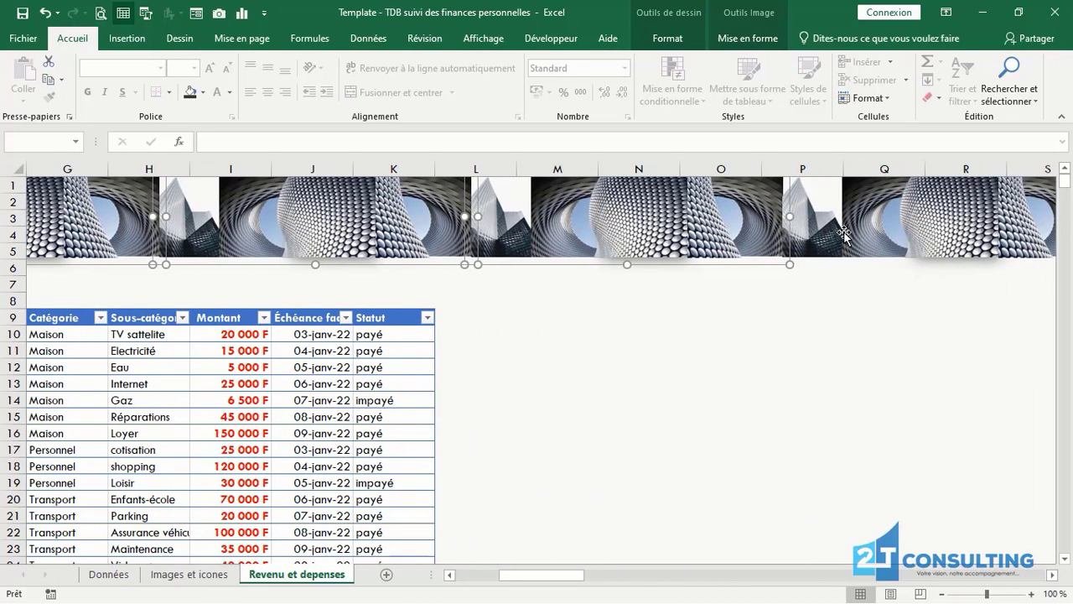
left_click(860, 225, "ctrl")
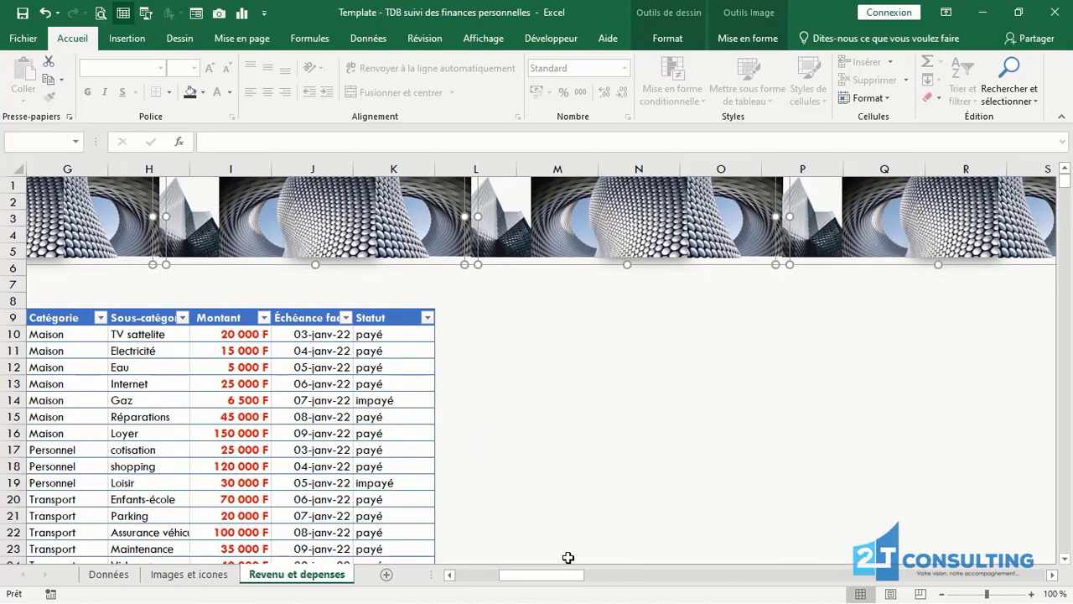
left_click_drag(553, 575, 492, 573)
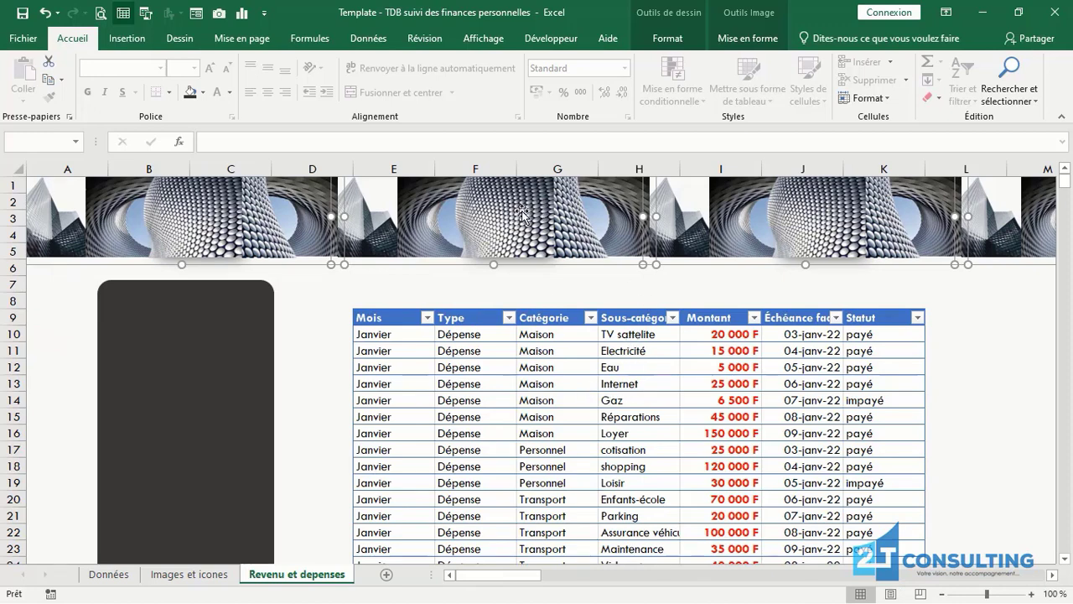
right_click(493, 210)
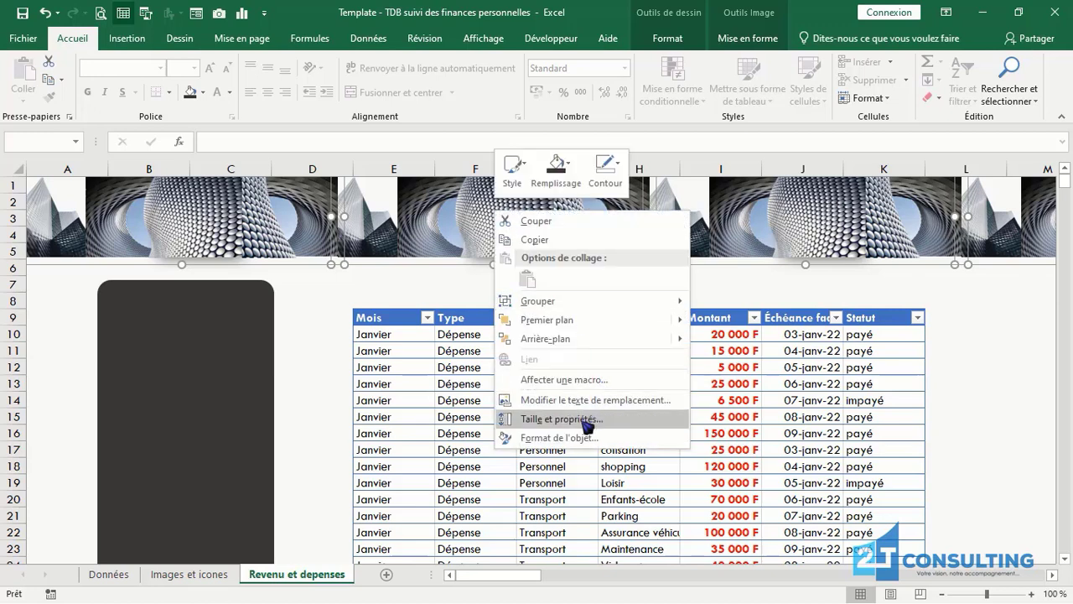
left_click(587, 427)
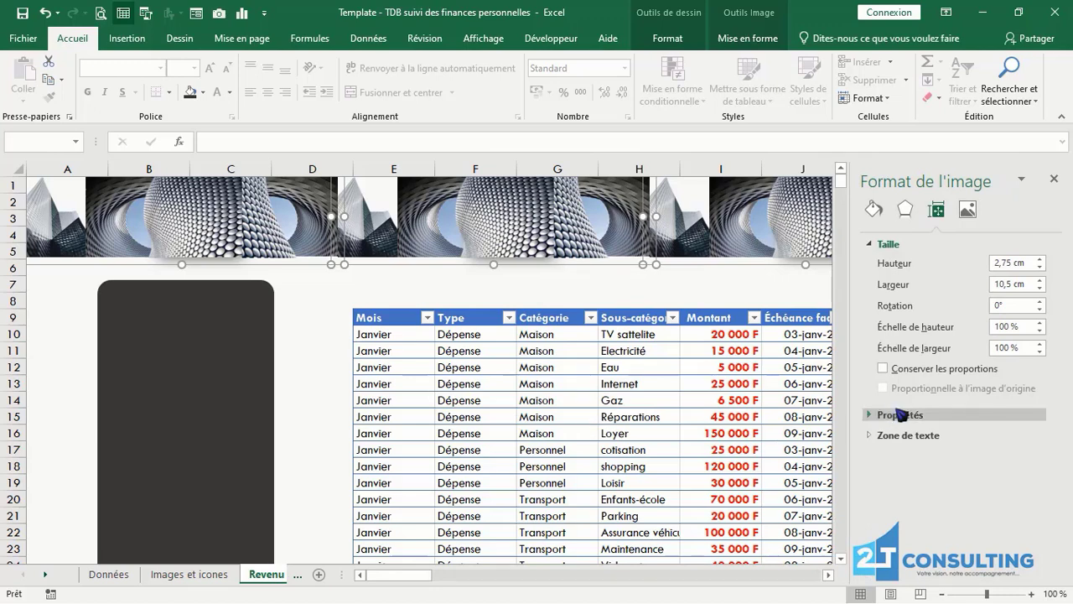
left_click(882, 416)
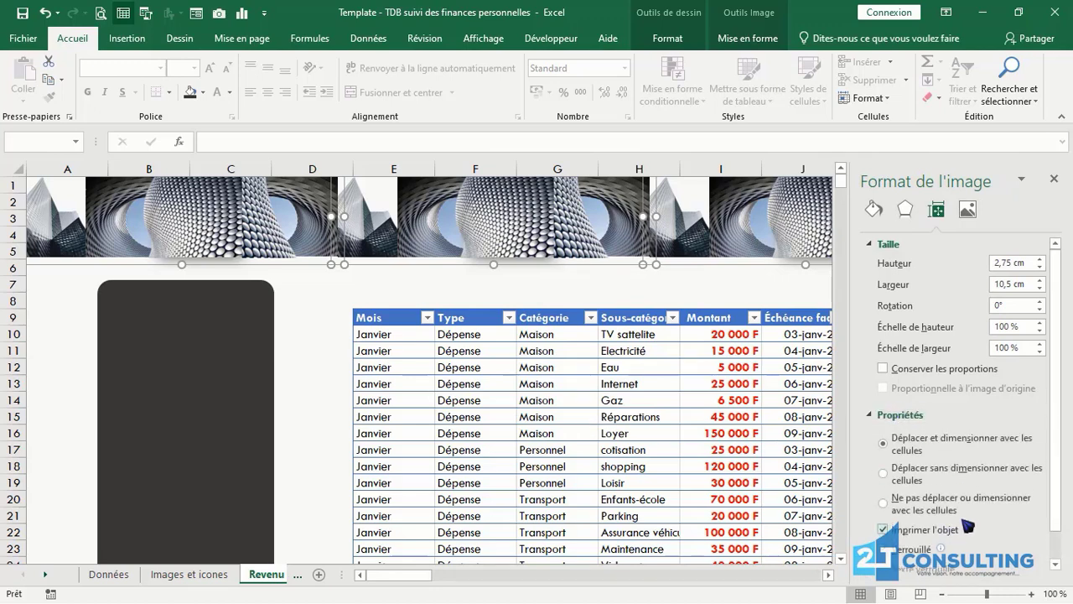
left_click(882, 502)
left_click(326, 293)
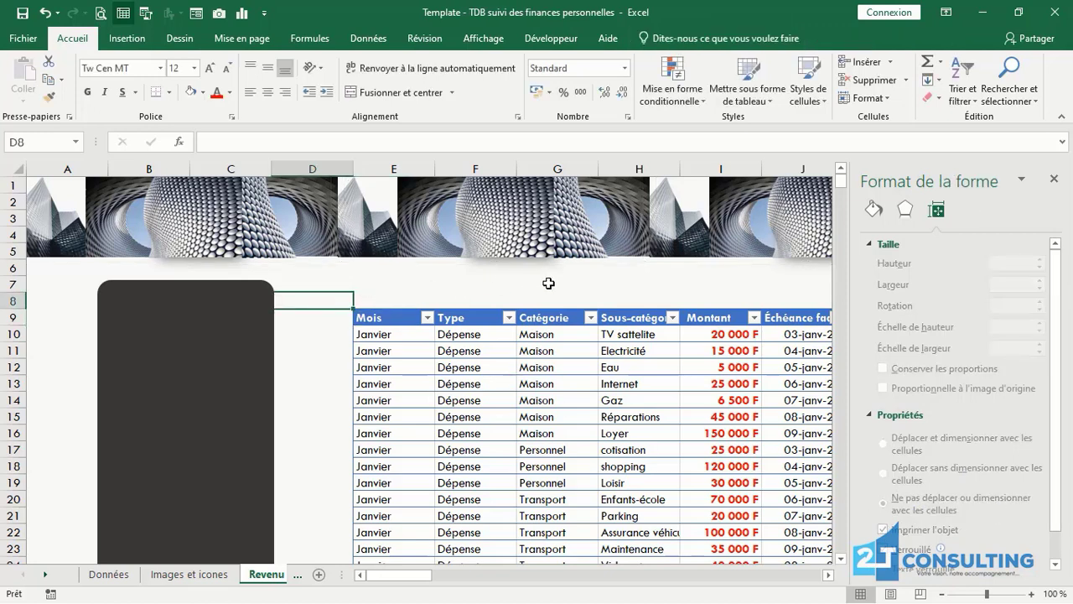
left_click(1055, 181)
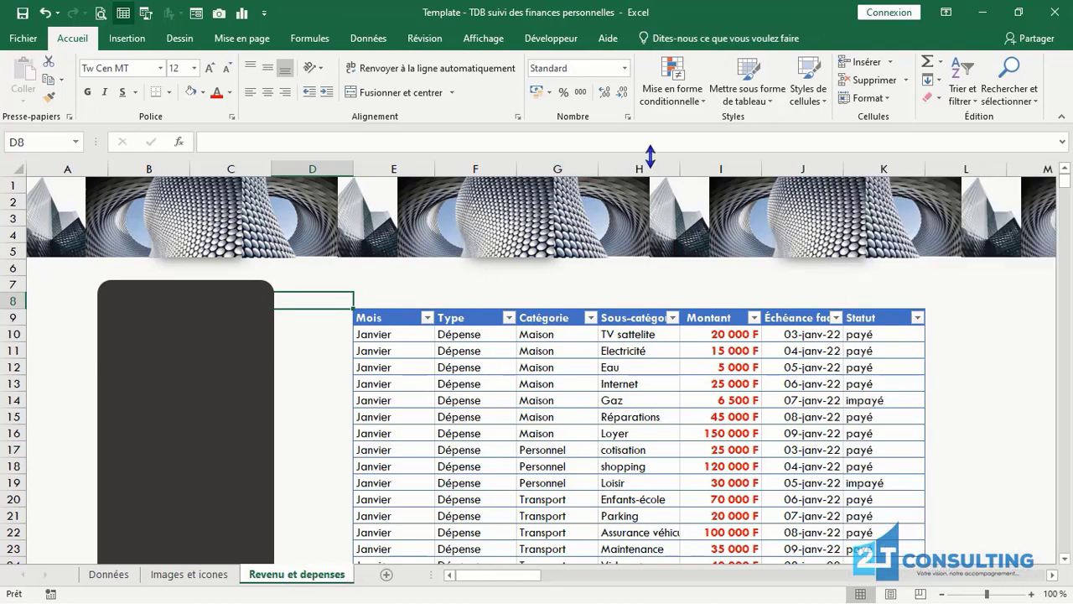
- Fit the widths of columns H and J to the Sous-catégorie and Échéance facture contents
double_click(677, 167)
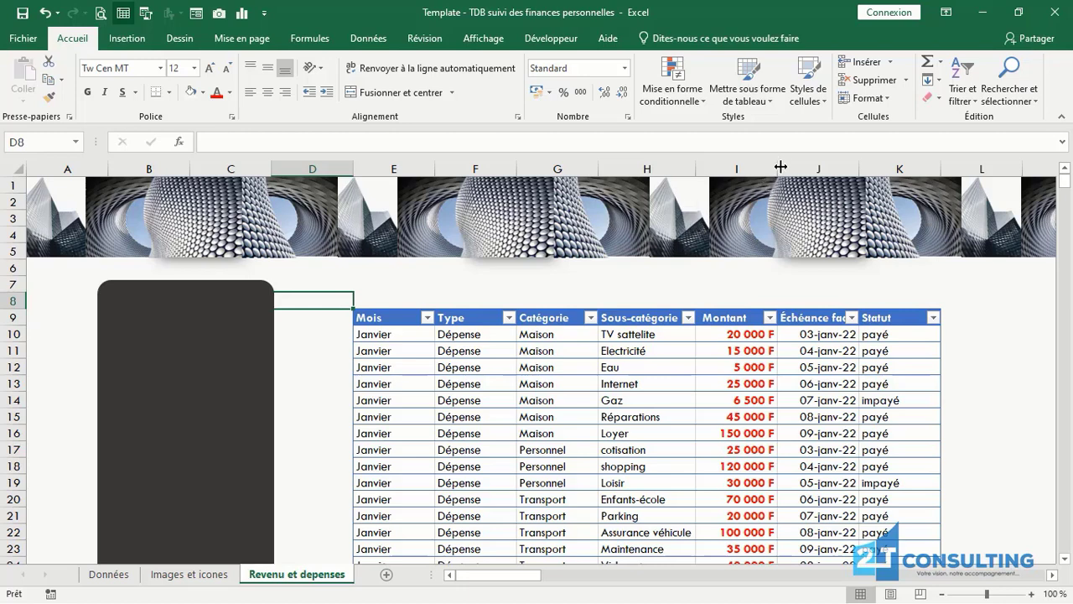
double_click(861, 168)
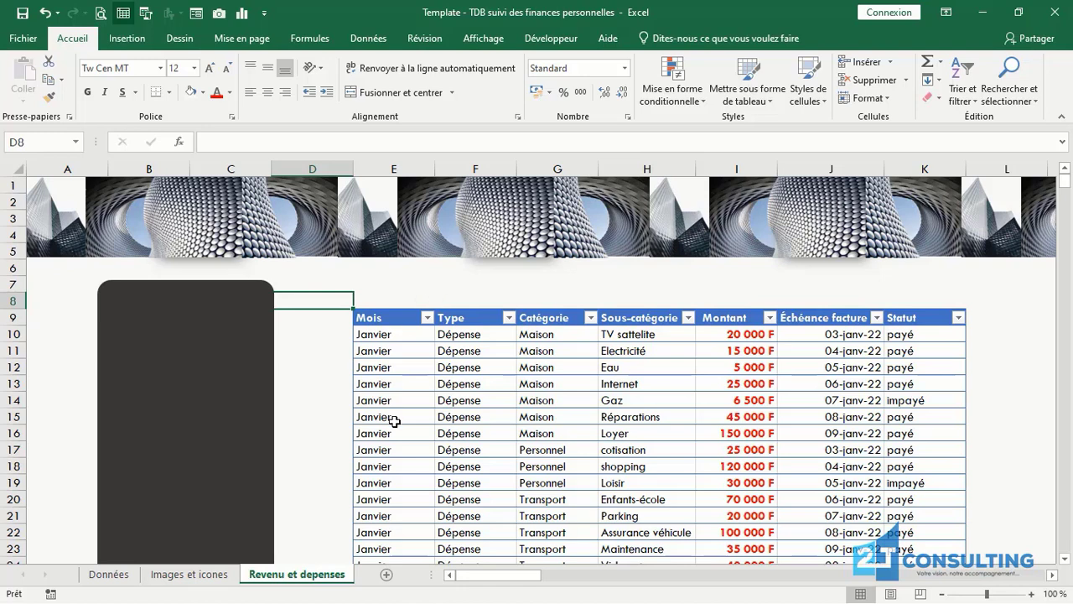
left_click(576, 423)
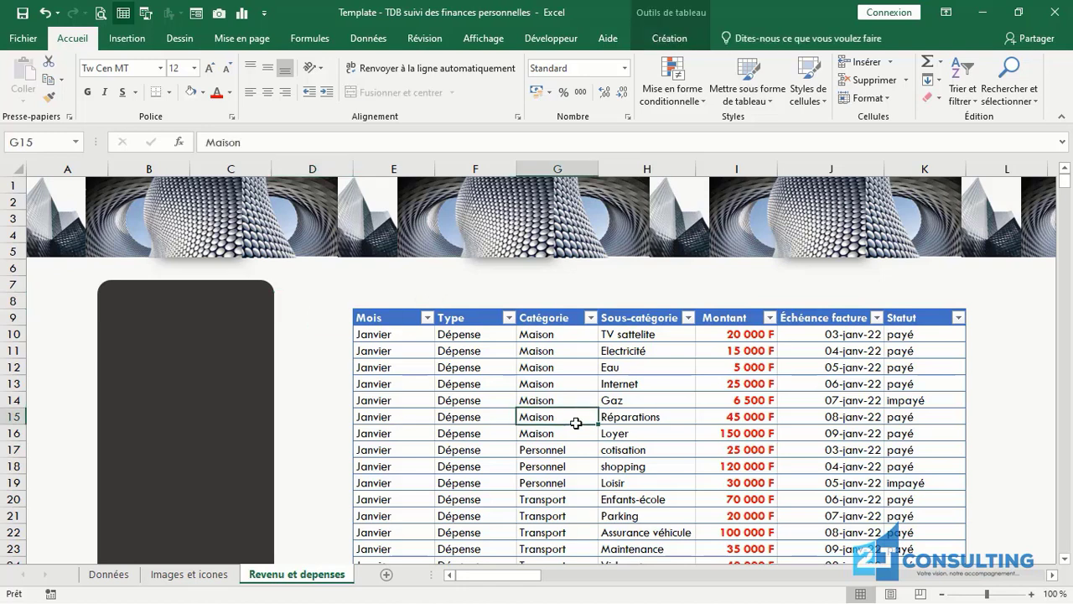
- Insert a slicer for the Mois field of the pasted table
left_click(461, 385)
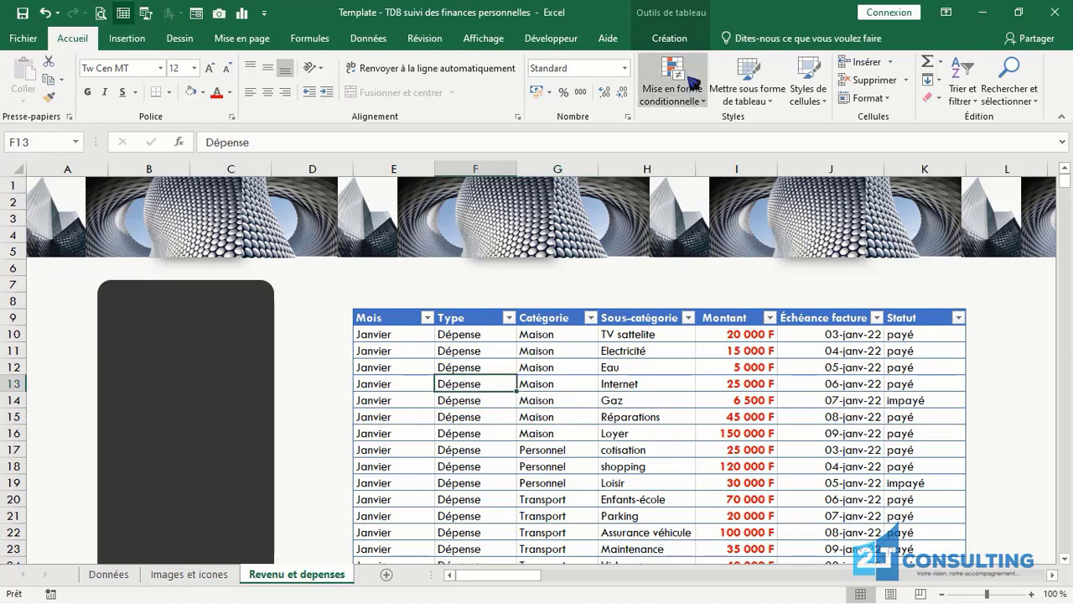
left_click(671, 38)
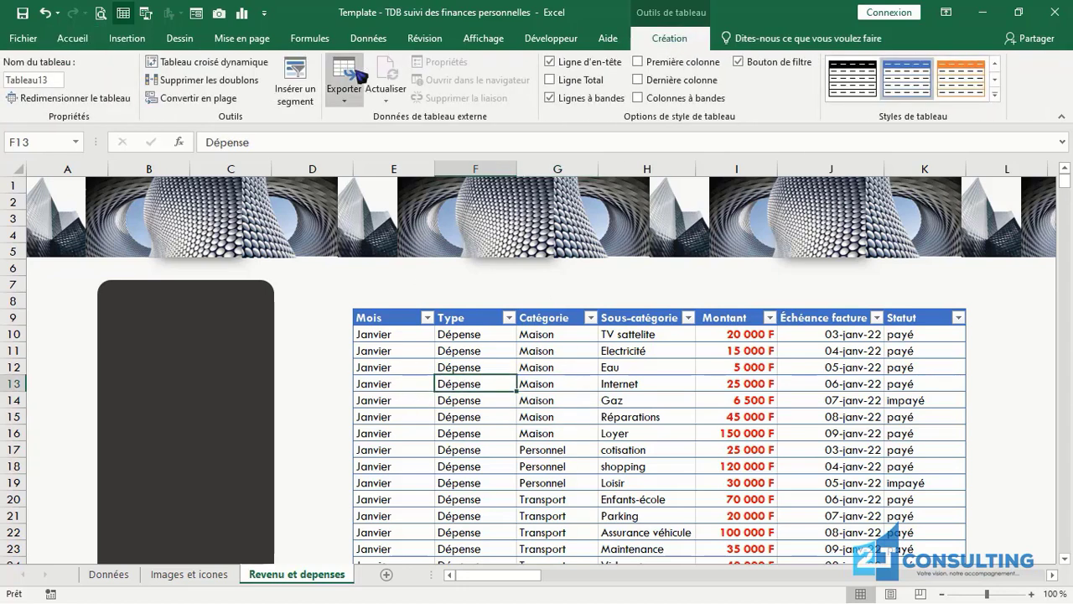
left_click(299, 92)
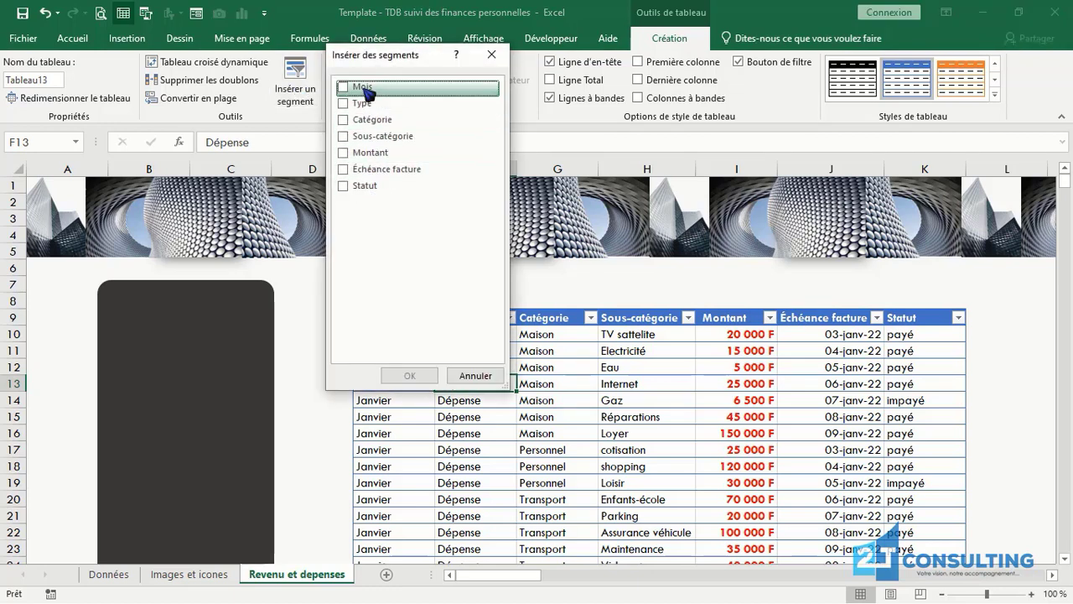
left_click(366, 89)
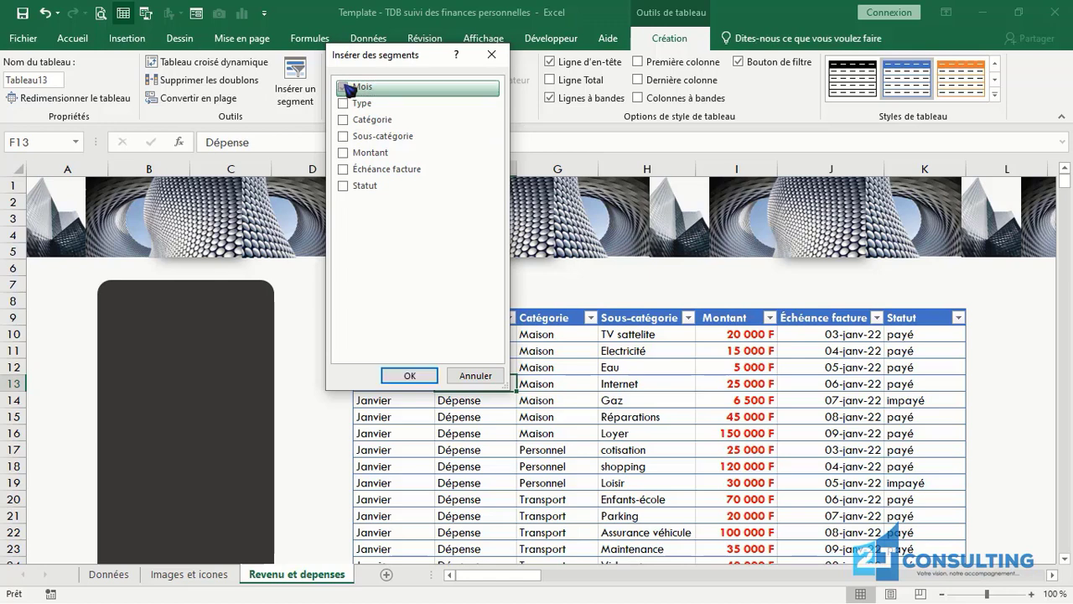
left_click(410, 375)
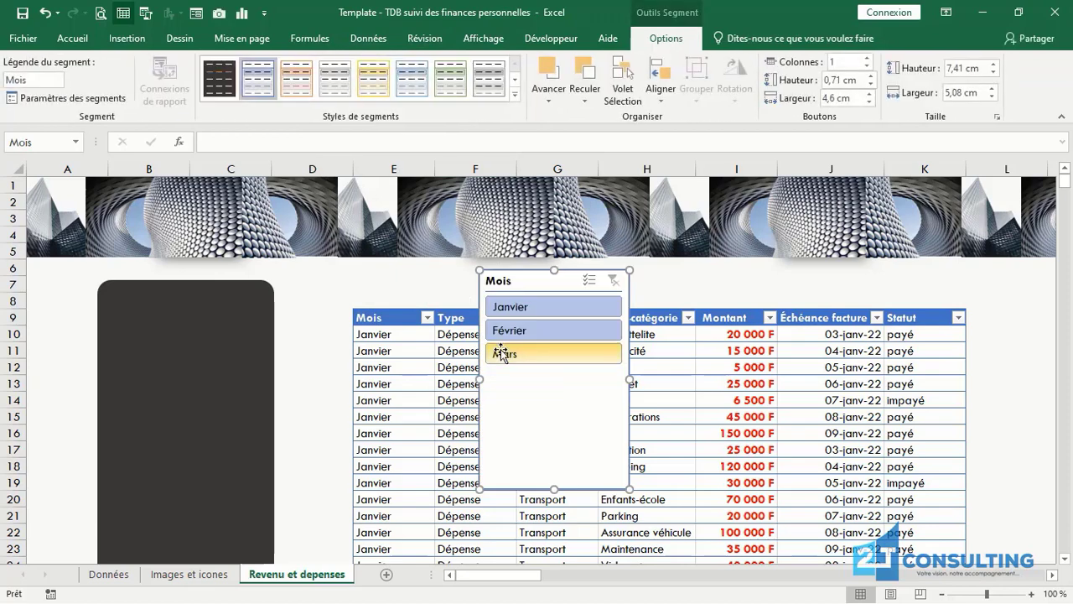
- Move the Mois slicer to the lower end of the dark rounded panel and shorten it to about 4,34 cm high
left_click_drag(522, 278, 172, 424)
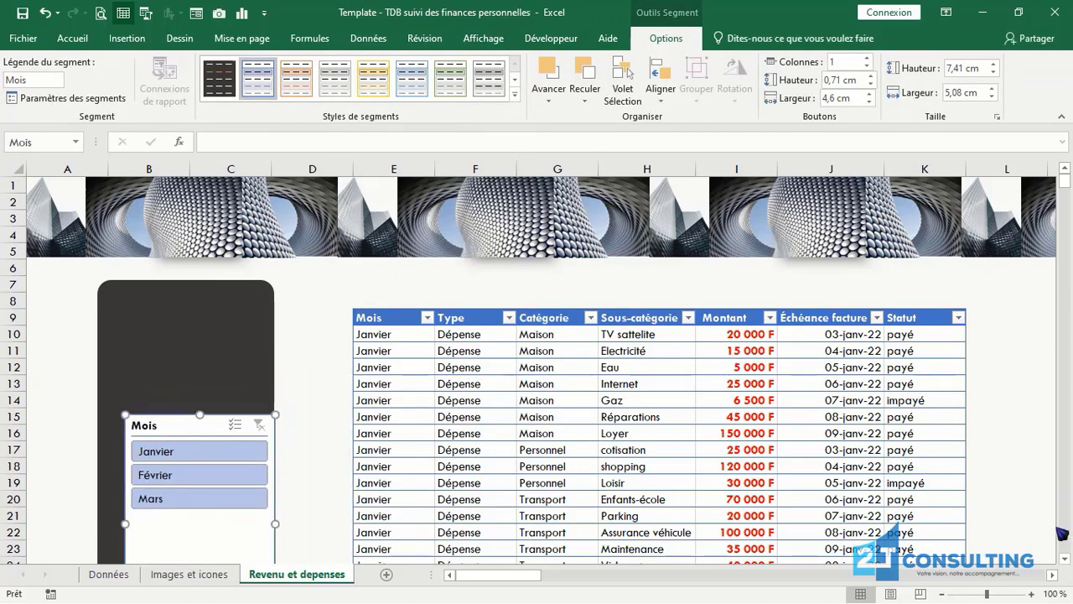
left_click(1065, 558)
scroll(1066, 563, "down", 1)
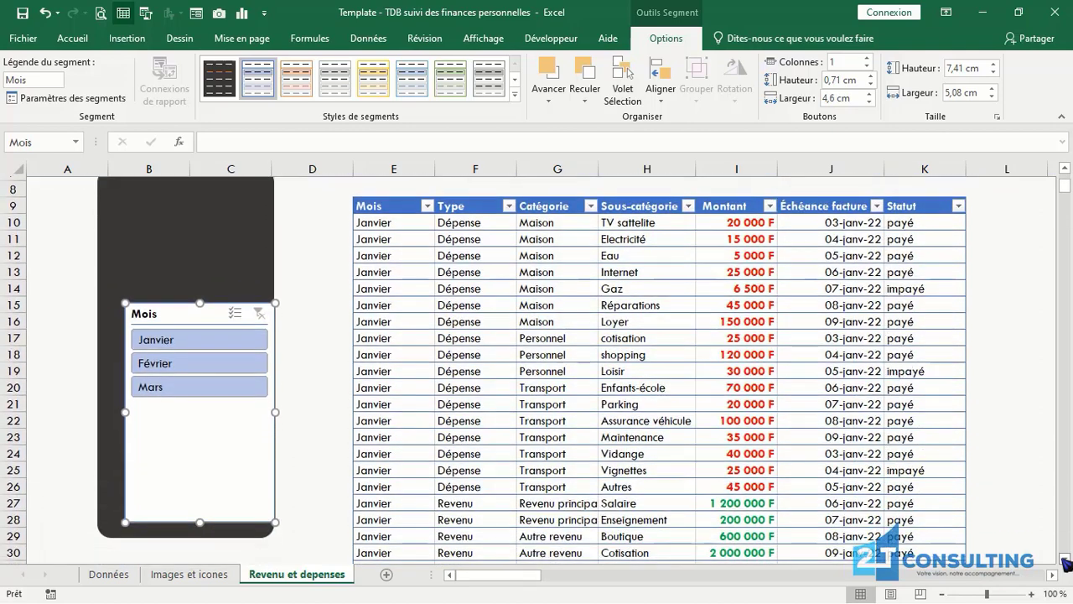
left_click_drag(174, 305, 158, 313)
left_click_drag(185, 528, 185, 435)
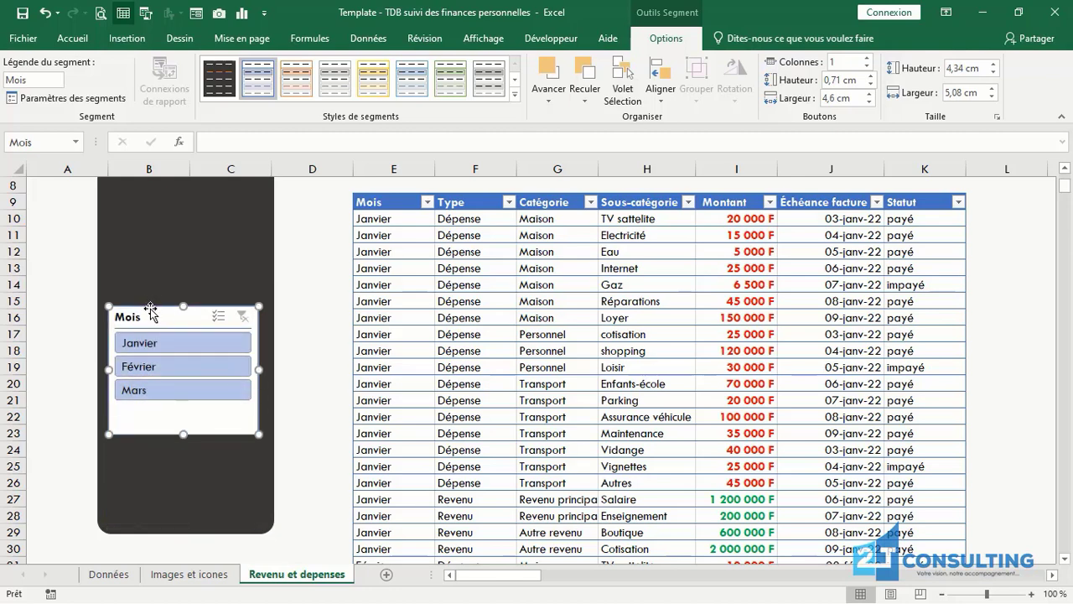
left_click_drag(151, 308, 154, 397)
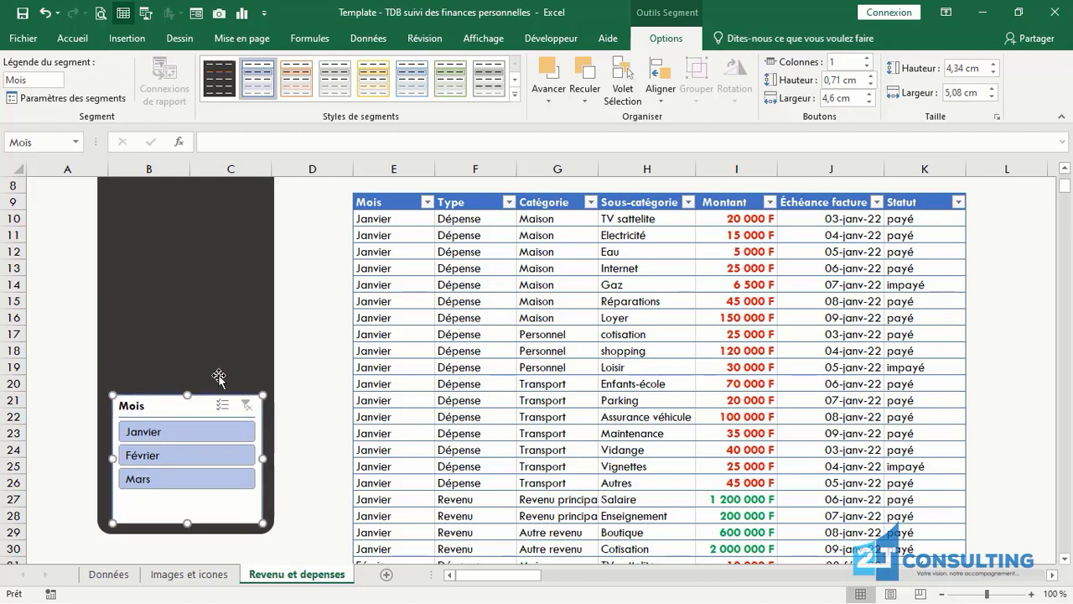
- Test the Mois slicer by filtering the table on individual months, and reselect Janvier, Février and Mars together
left_click(189, 440)
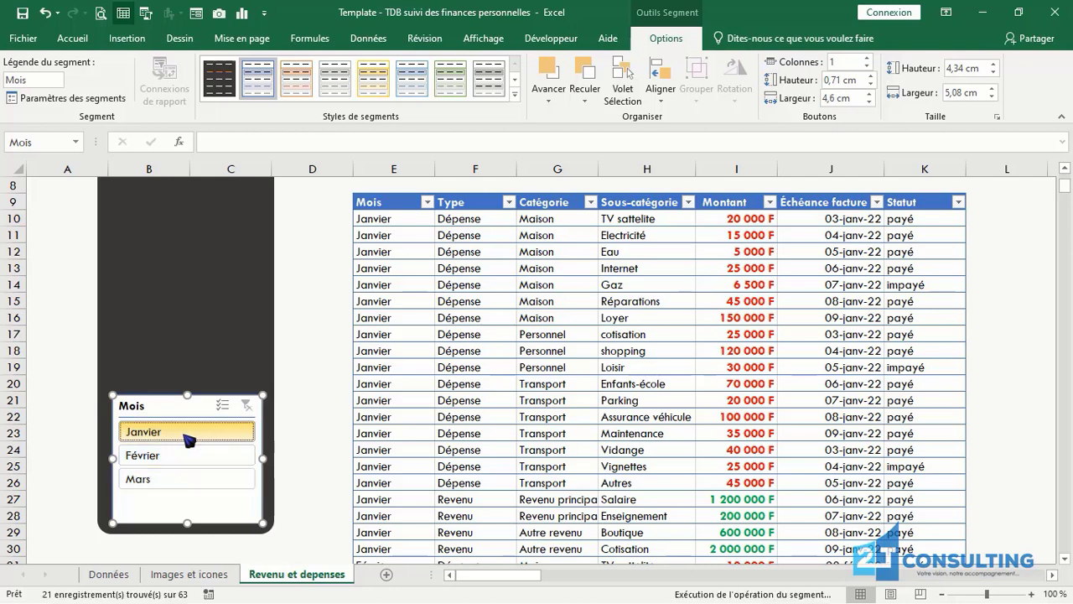
left_click(188, 455)
left_click(192, 476)
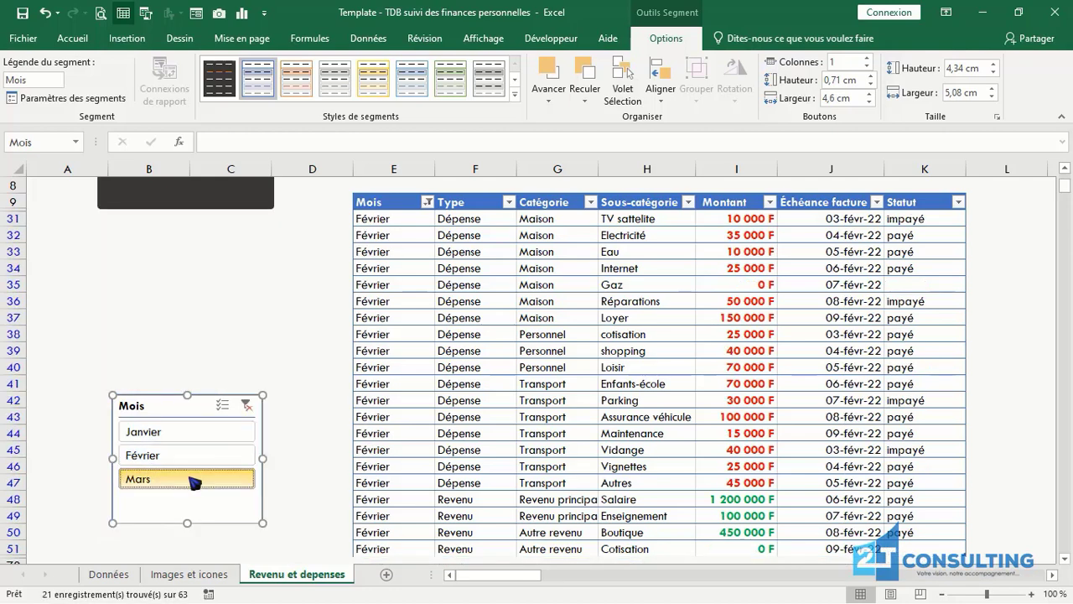
left_click(192, 438)
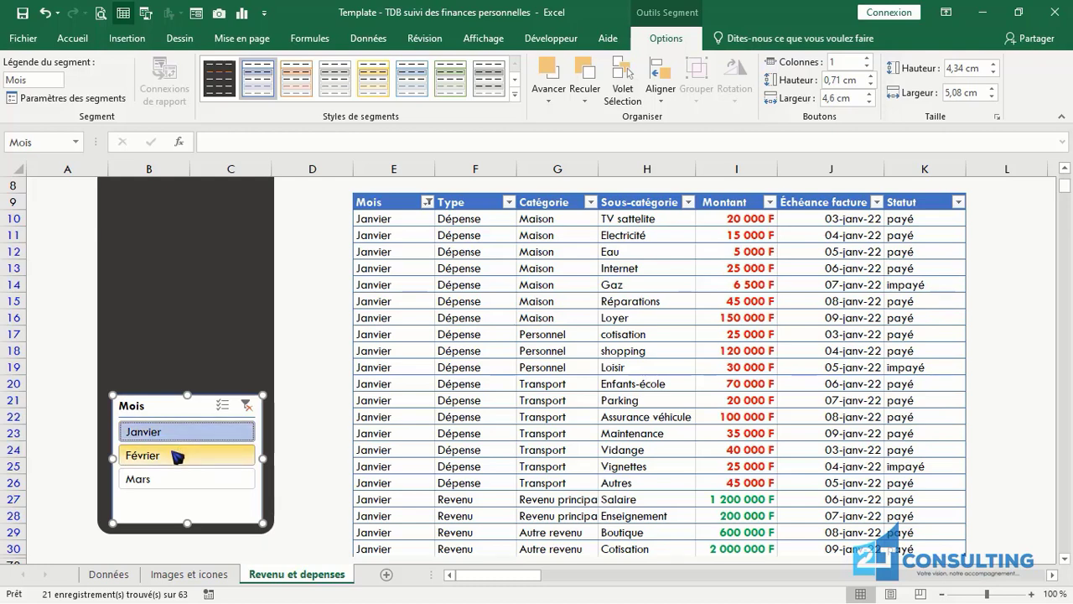
left_click_drag(177, 455, 177, 481)
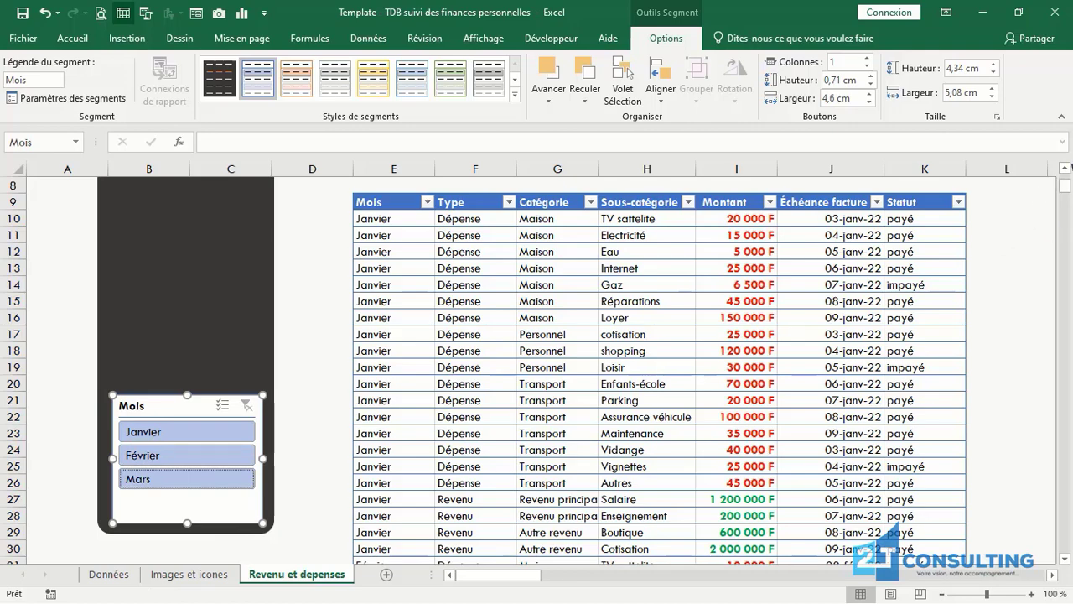
left_click(1065, 168)
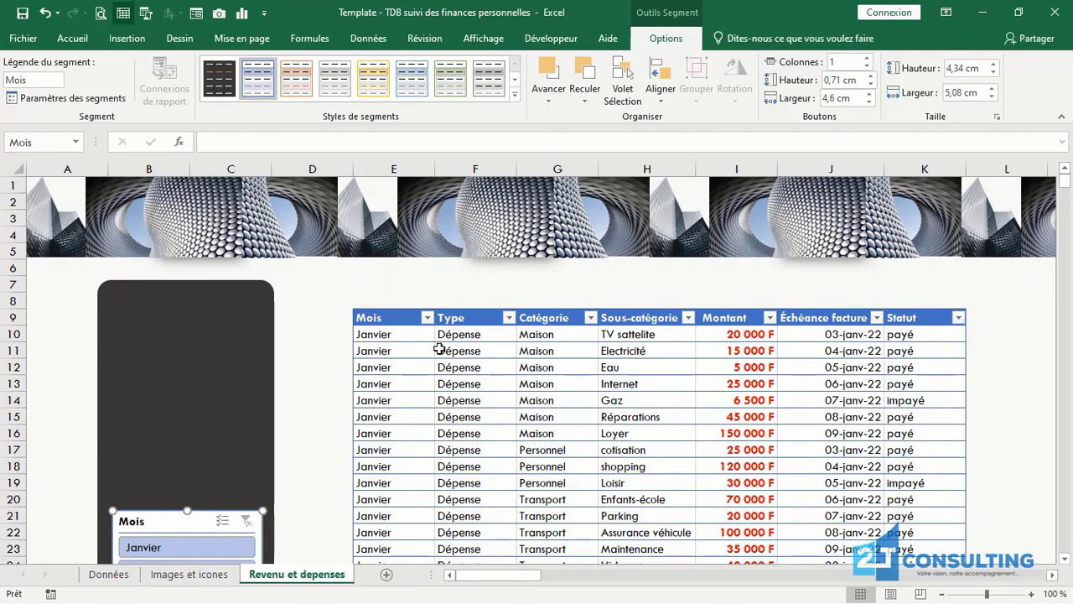
- Fill the whole table, from the Mois header down to the last Mars row, with the recently used off-white colour
left_click_drag(388, 321, 498, 367)
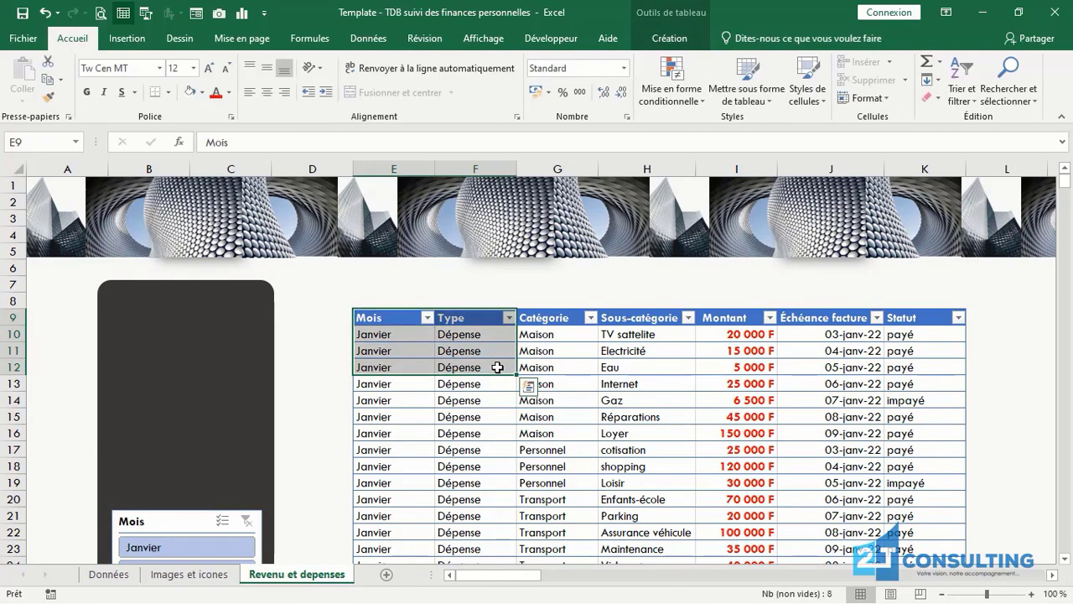
key("ctrl+shift+End")
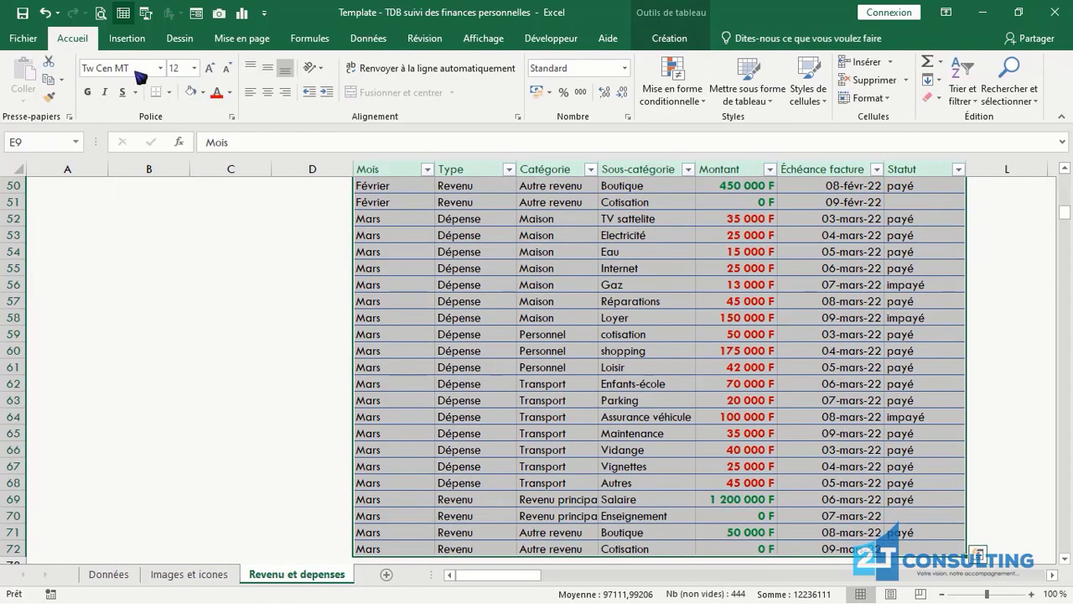
left_click(203, 93)
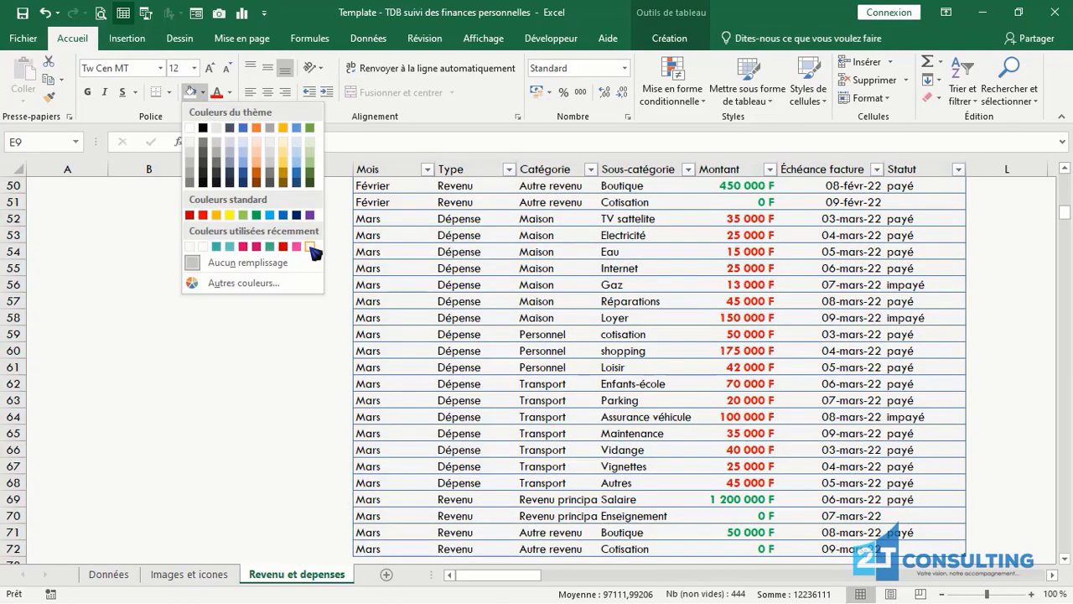
left_click(313, 249)
scroll(356, 264, "up", 16)
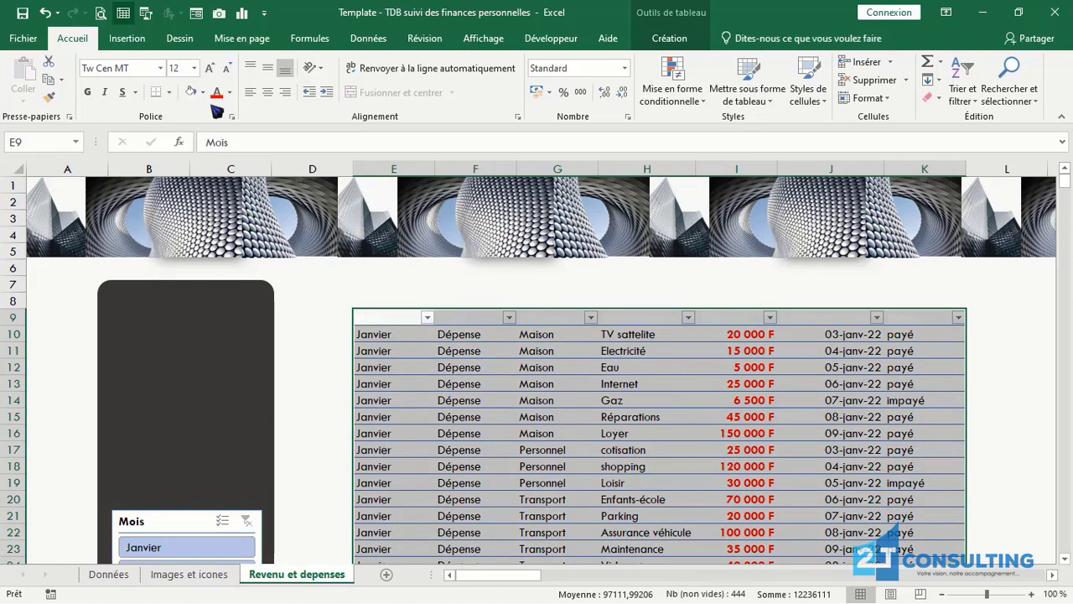
- Remove all cell borders from the selected table range
left_click(170, 92)
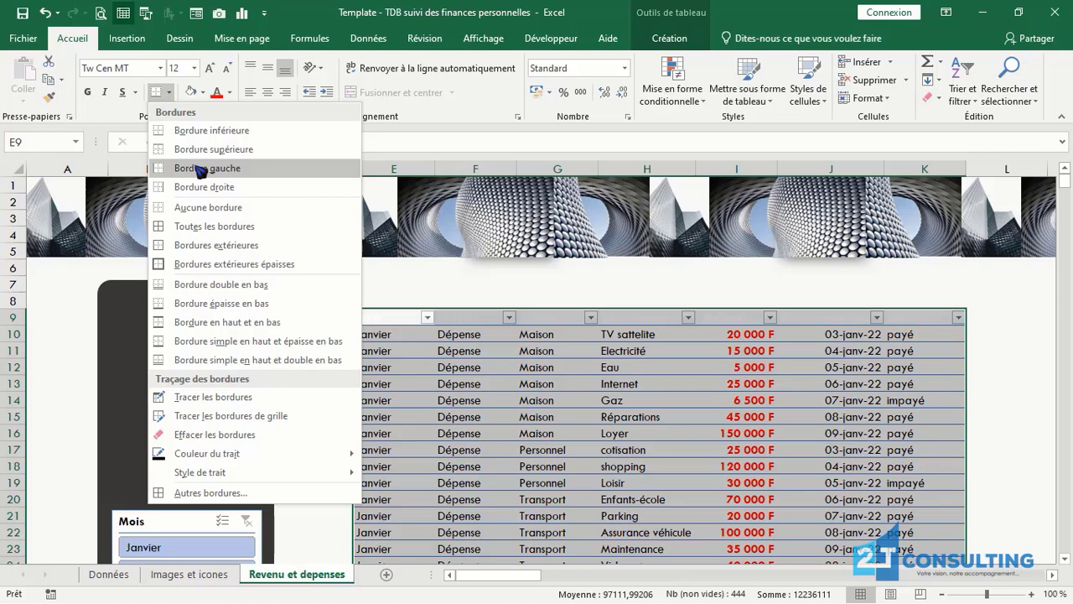
left_click(219, 210)
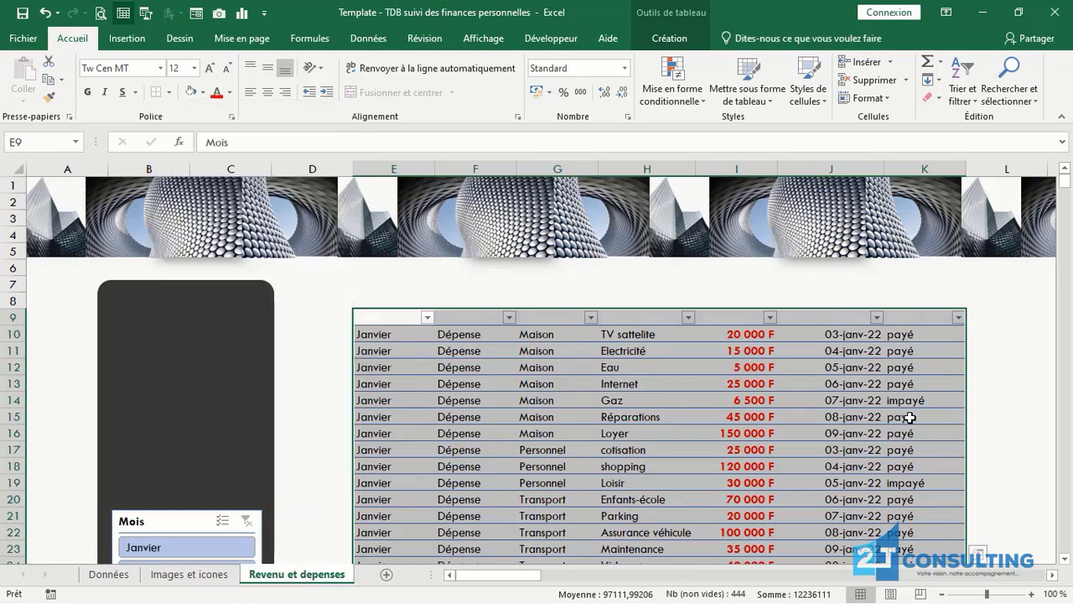
left_click(1012, 369)
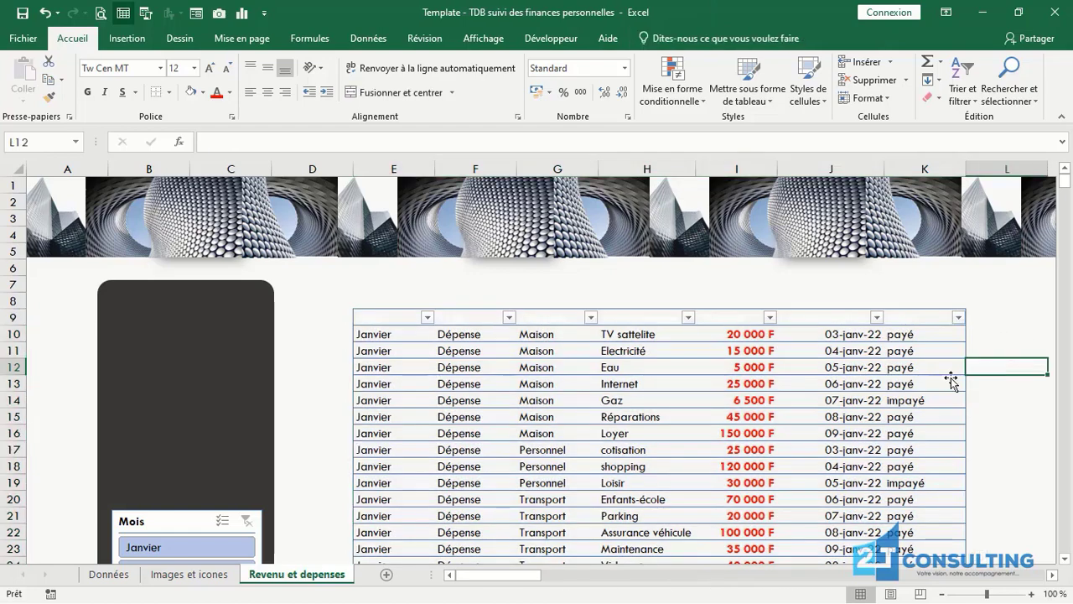
- Set the style of the entire revenue and expense table to Aucune (none)
left_click_drag(391, 315, 934, 530)
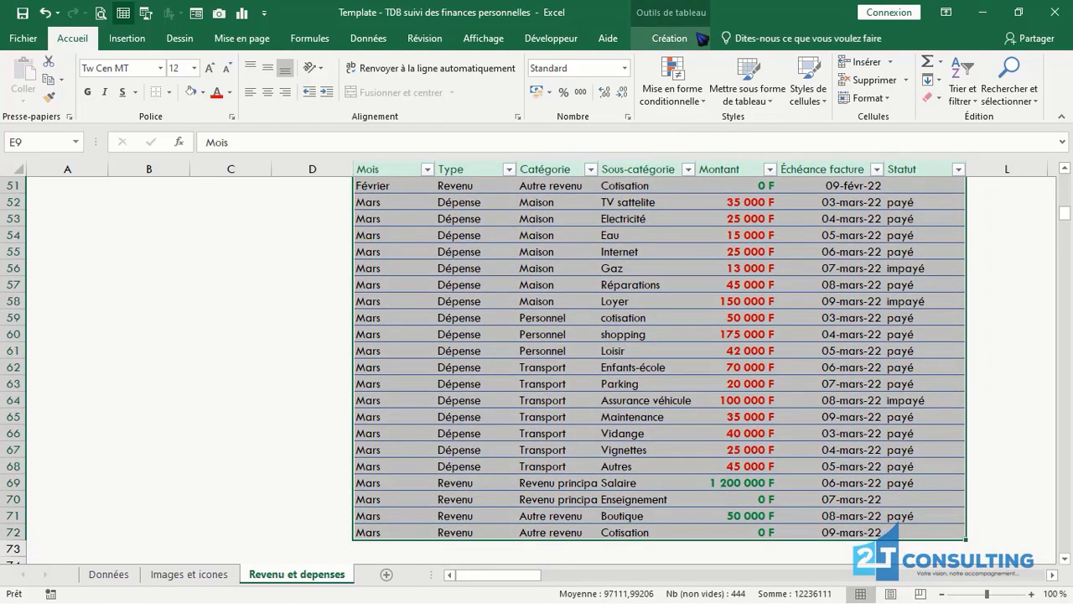
left_click(668, 40)
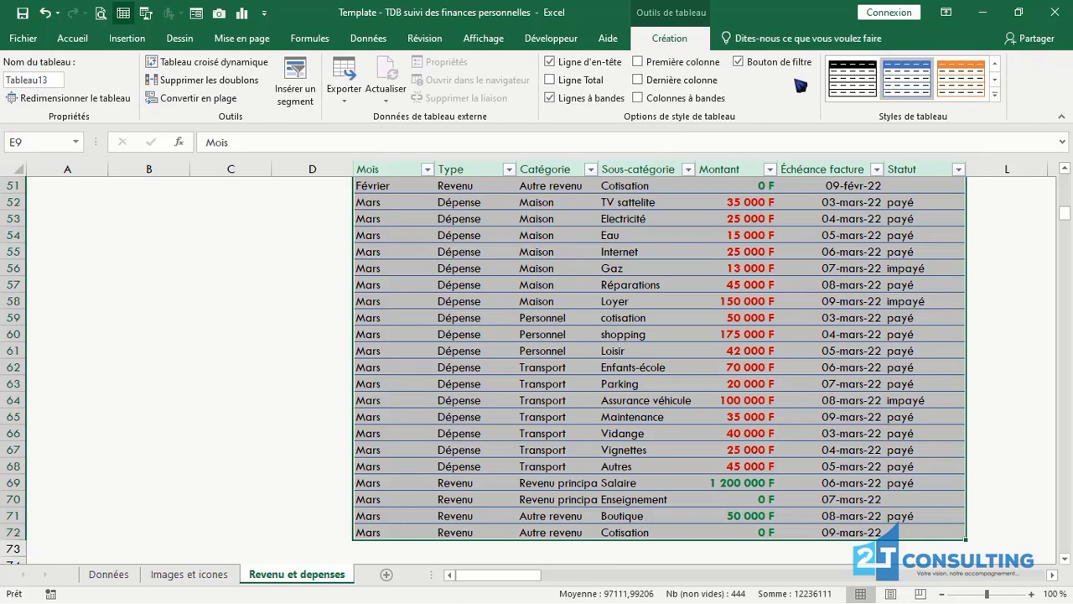
left_click(995, 95)
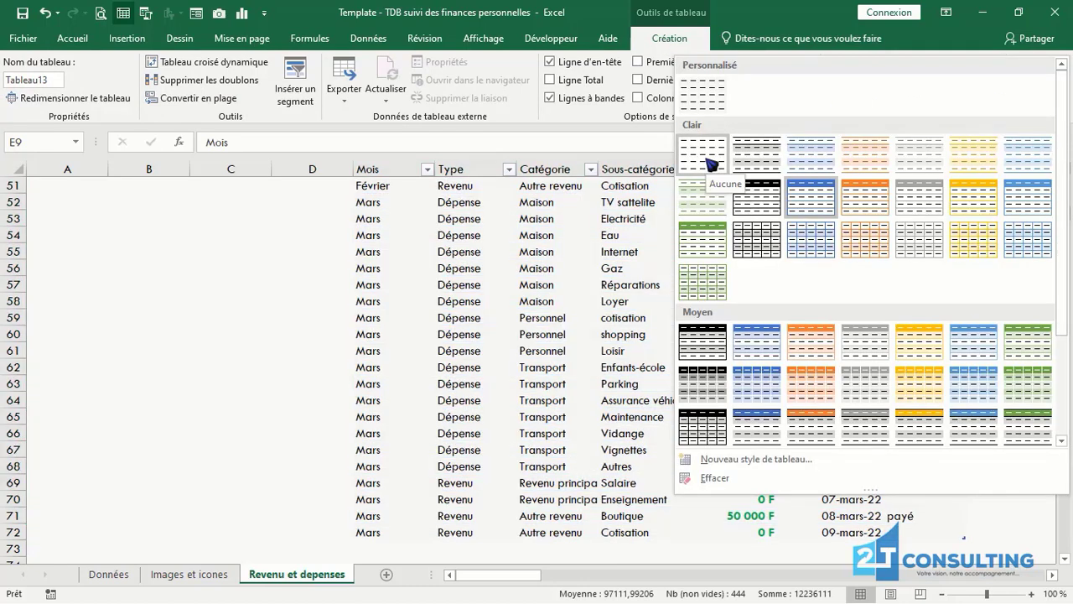
left_click(708, 159)
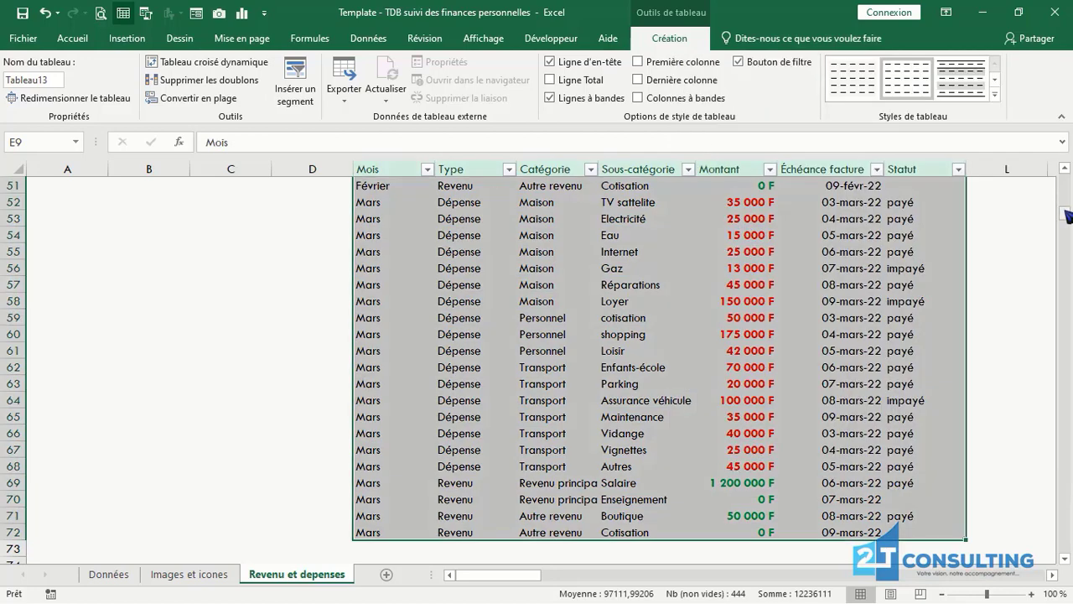
left_click_drag(1066, 216, 1035, 243)
left_click(1018, 285)
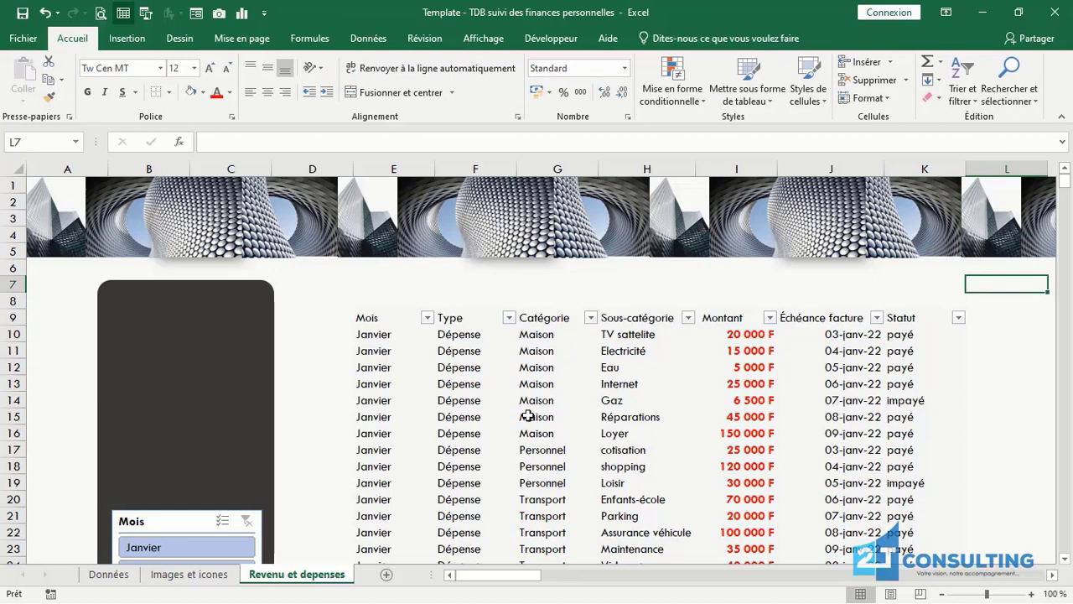
- Try toggling the table's banded rows and removing its header row, and undo the header row removal
left_click(391, 323)
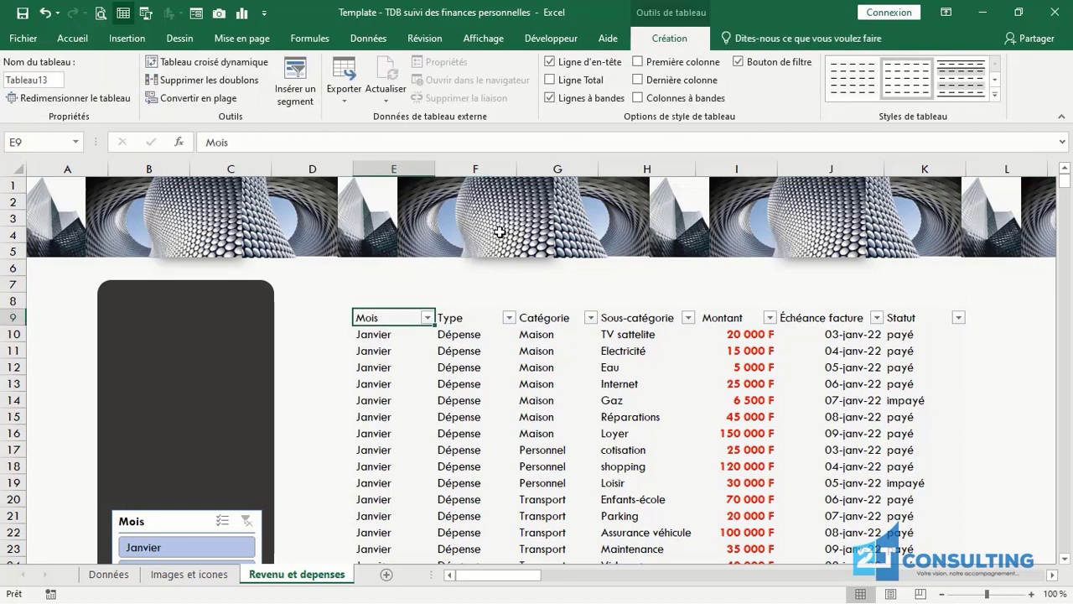
left_click(578, 104)
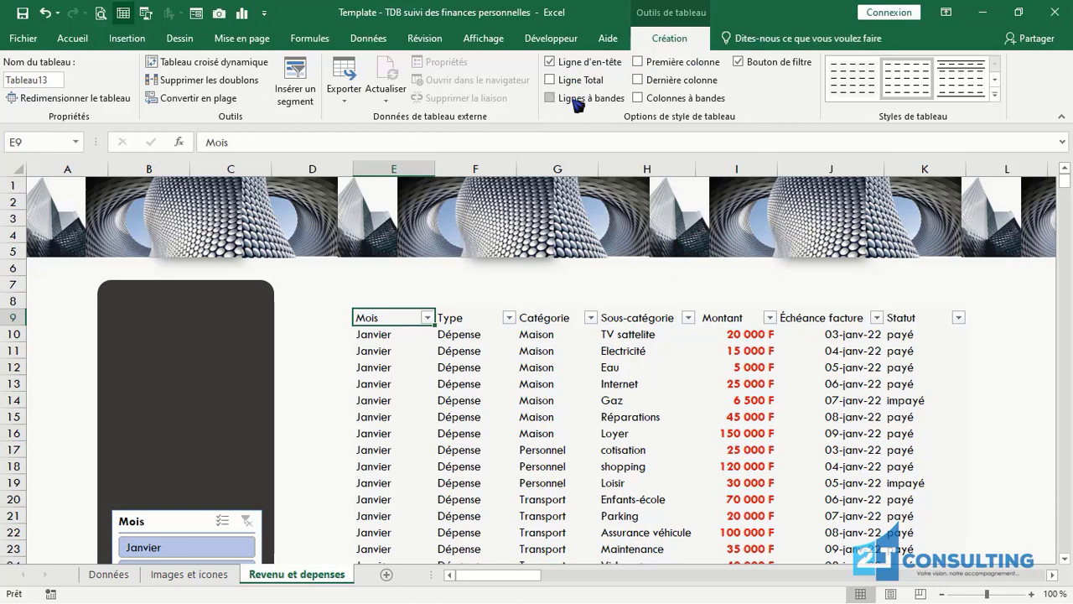
left_click(578, 104)
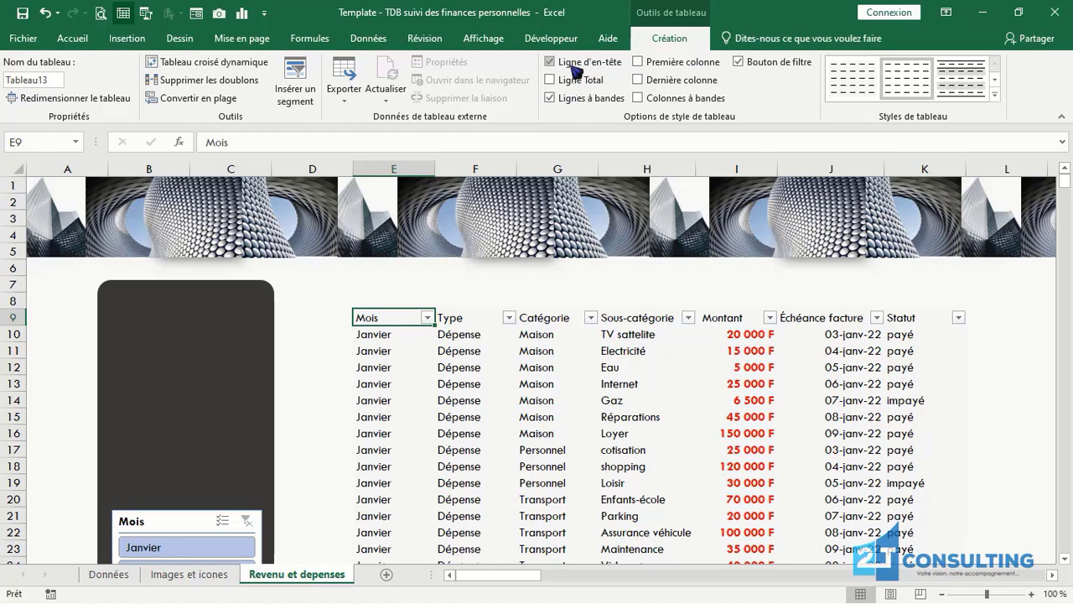
left_click(577, 71)
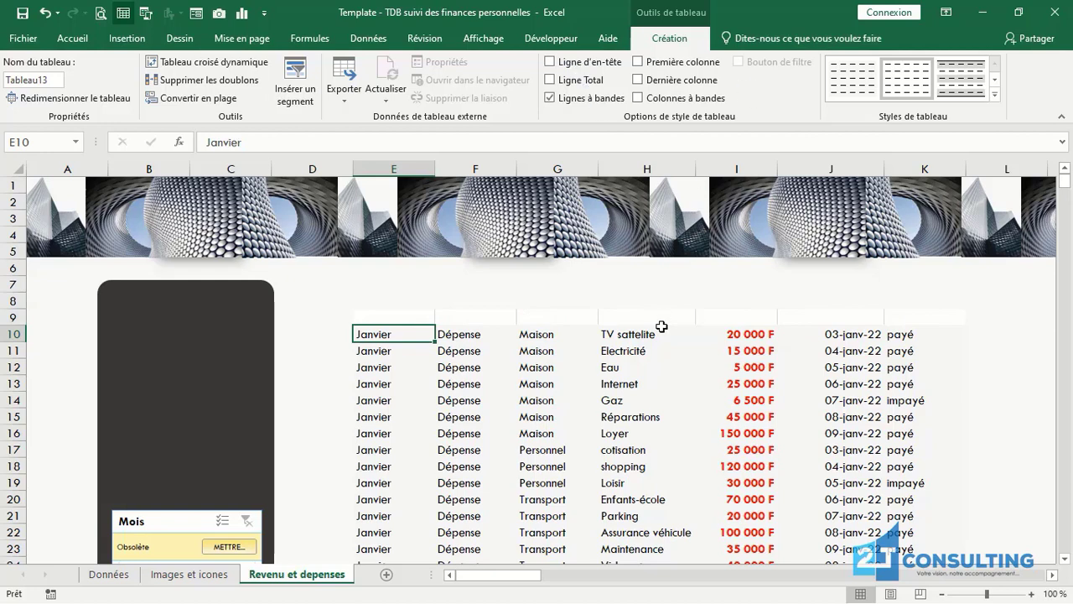
left_click(1011, 360)
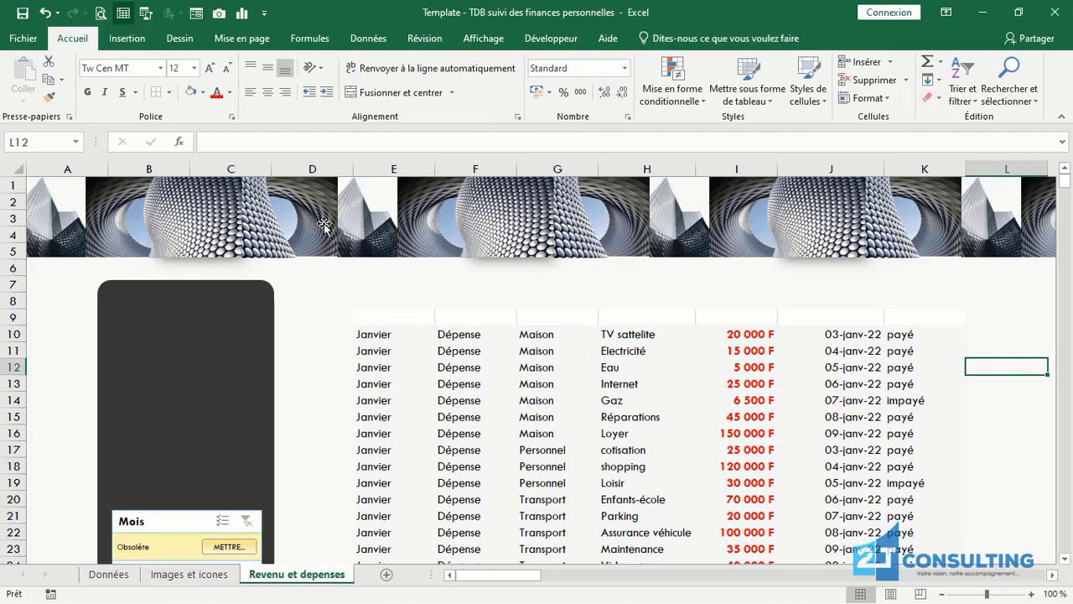
left_click(46, 14)
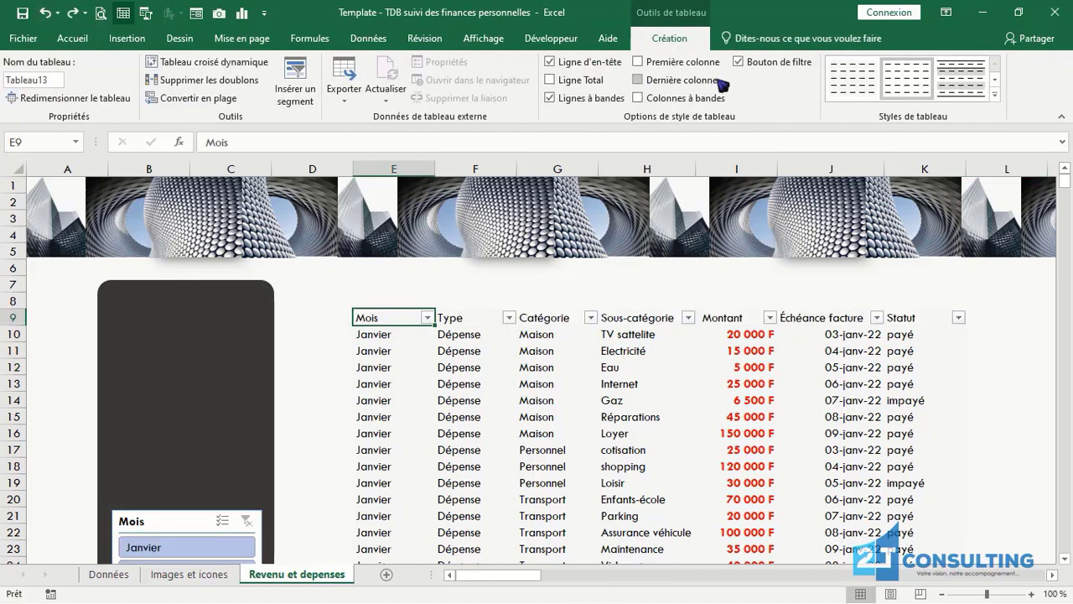
- Remove the table's filter buttons and colour the header text from Catégorie to Statut with the recent off-white colour
left_click(746, 64)
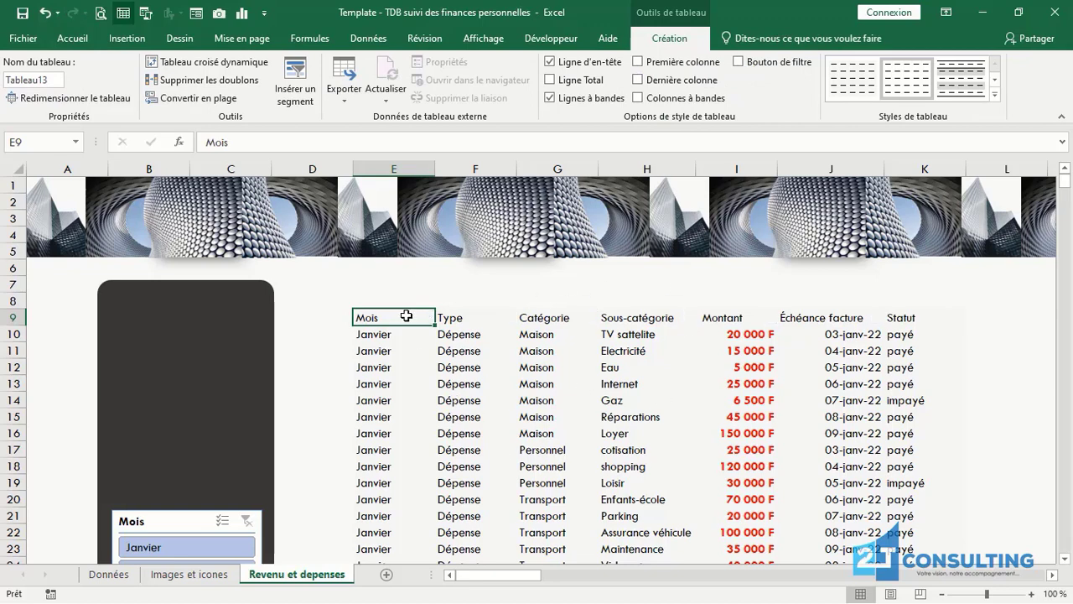
left_click_drag(391, 317, 893, 317)
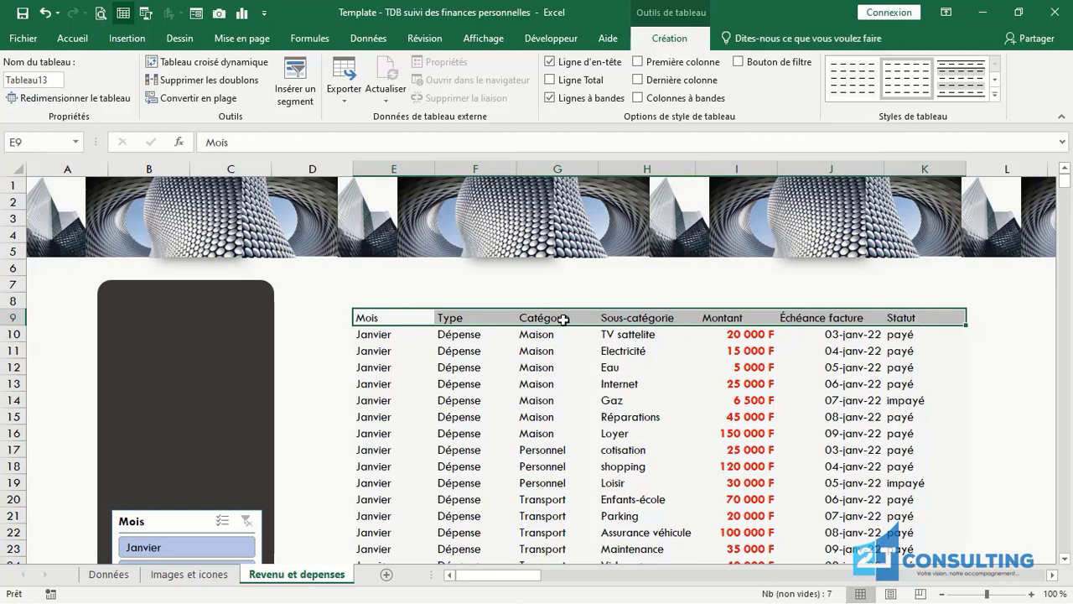
left_click(535, 318)
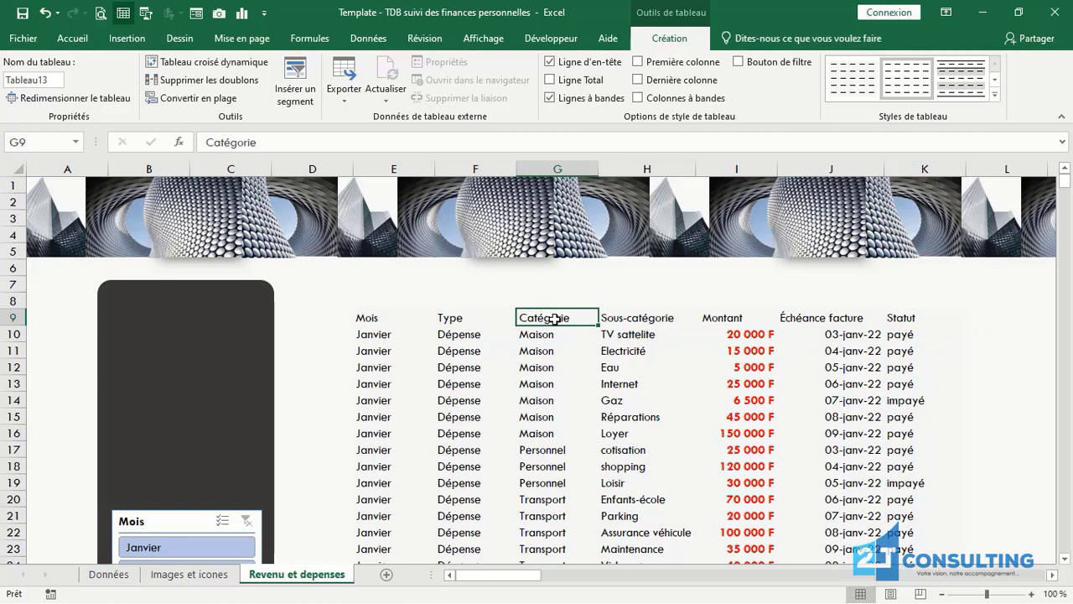
mouse_move(556, 318)
left_mouse_down()
mouse_move(894, 320)
mouse_move(551, 319)
left_mouse_up()
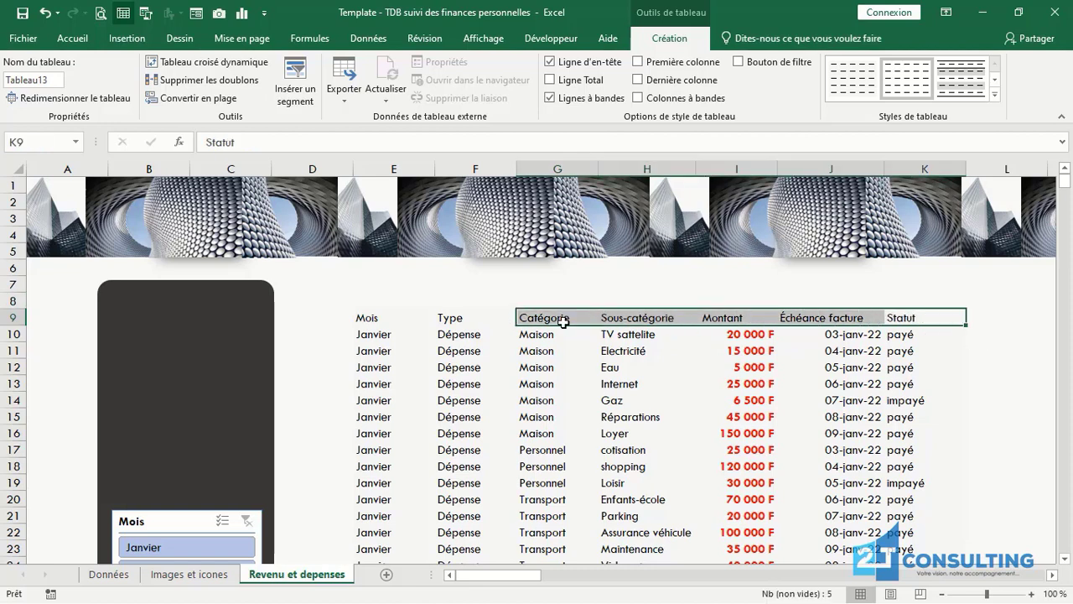
left_click(74, 39)
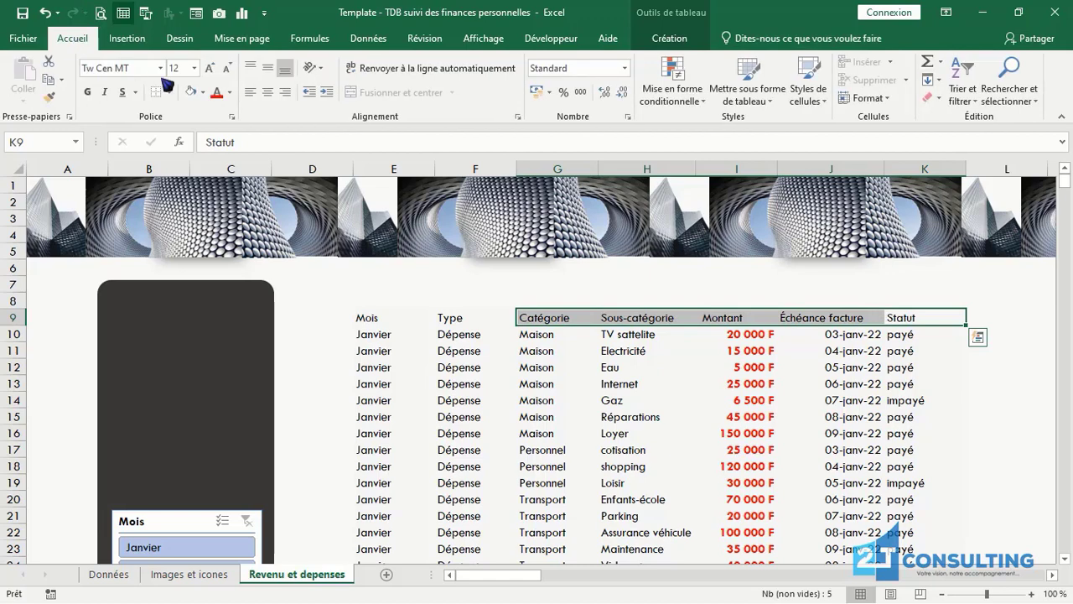
left_click(229, 92)
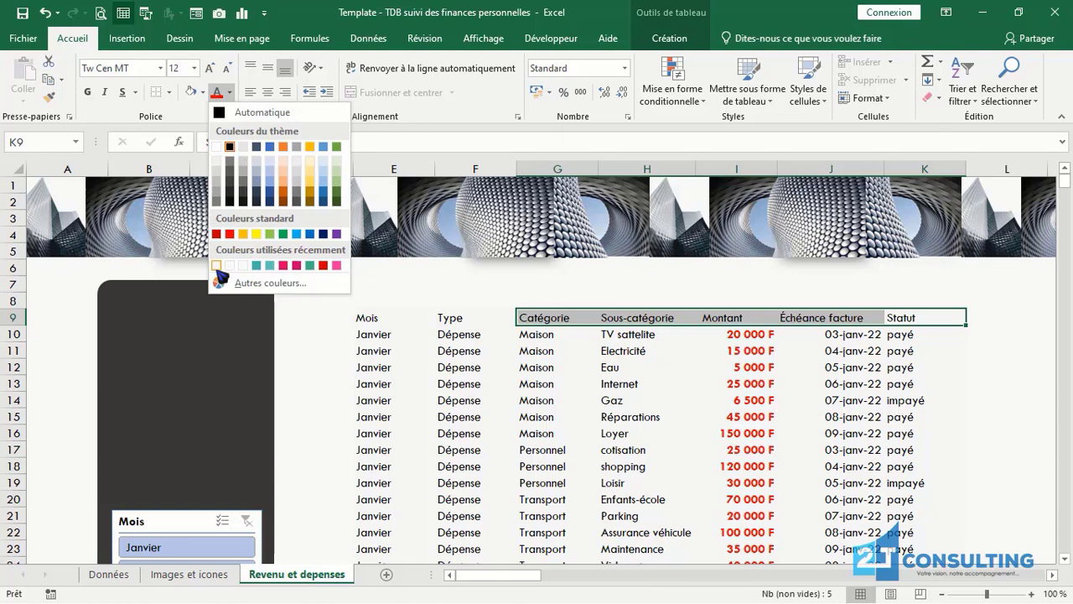
left_click(216, 265)
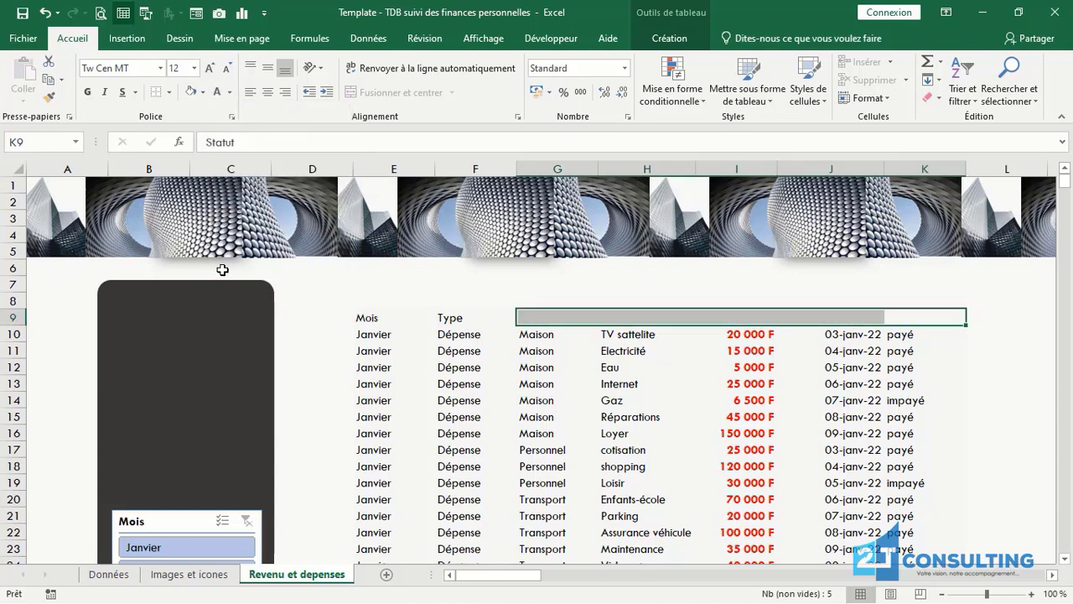
left_click(732, 285)
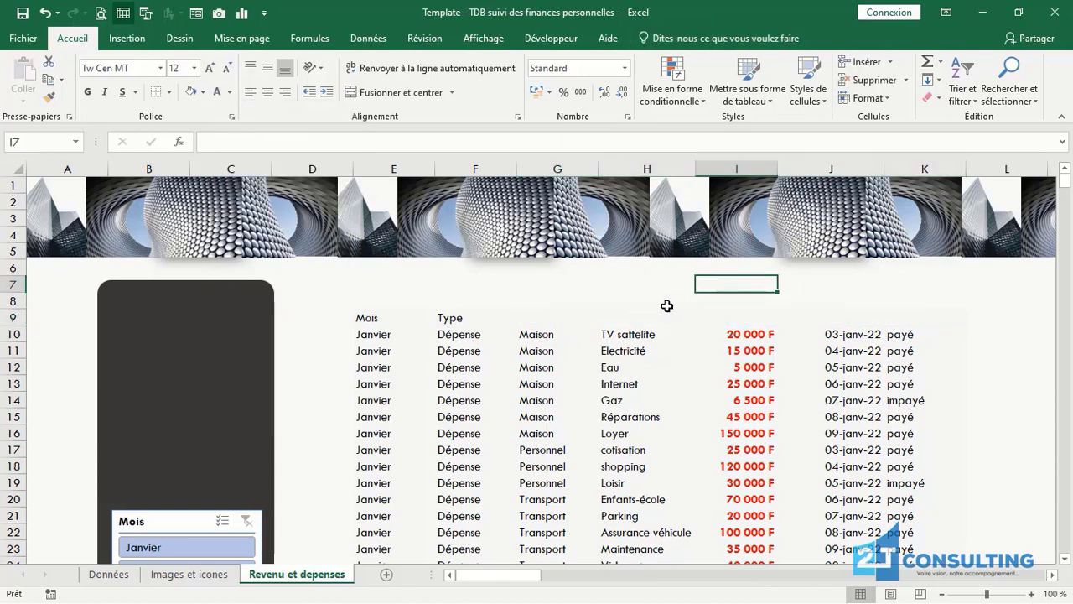
- Apply the same off-white font colour to the whole header row, including Mois and Type
left_click(363, 321)
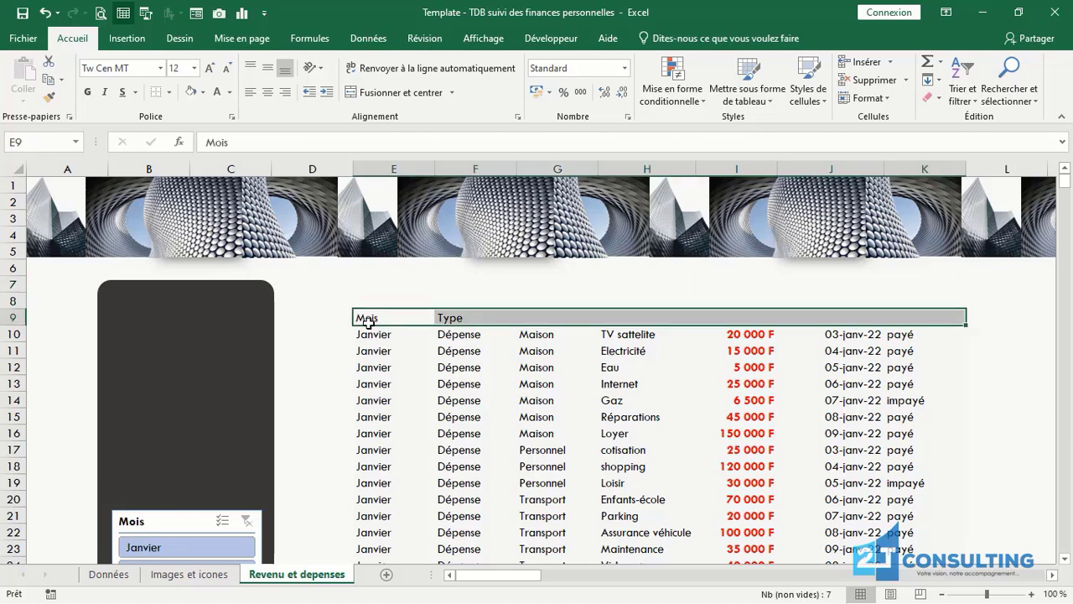
left_click(394, 288)
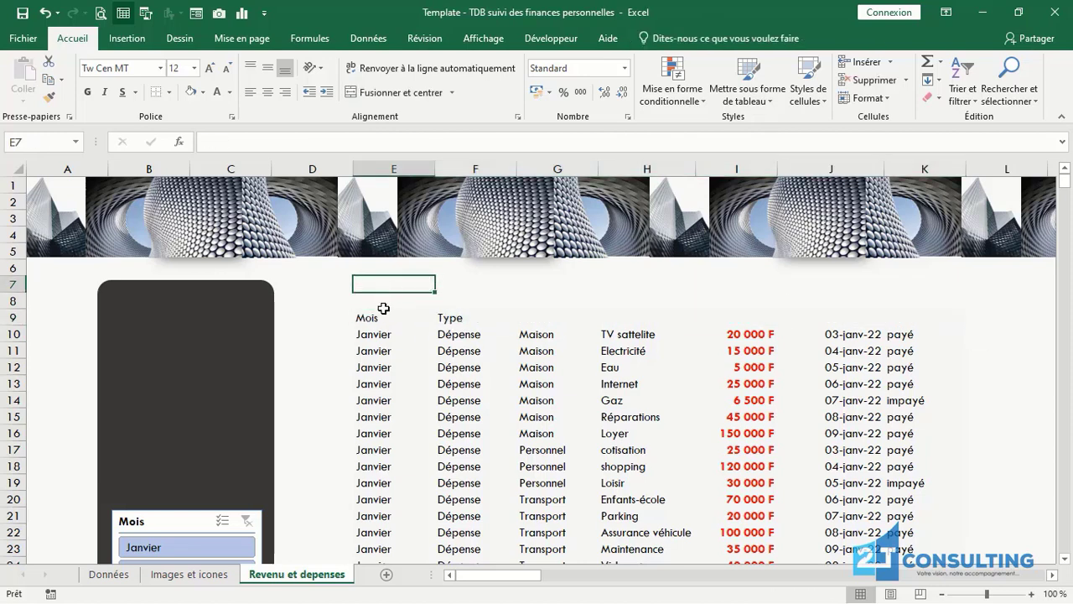
left_click(361, 319)
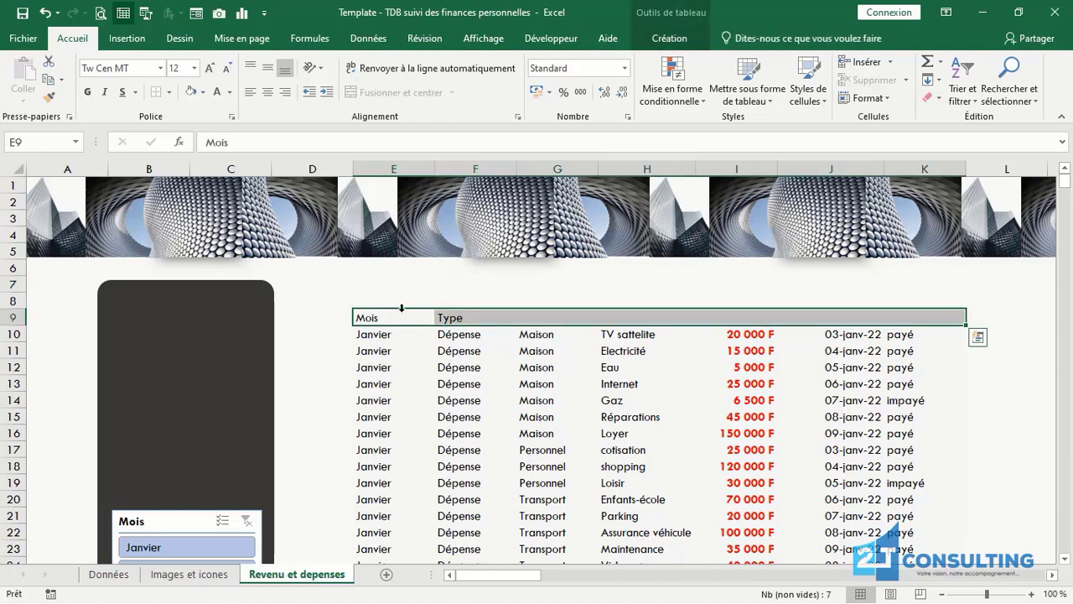
left_click(216, 91)
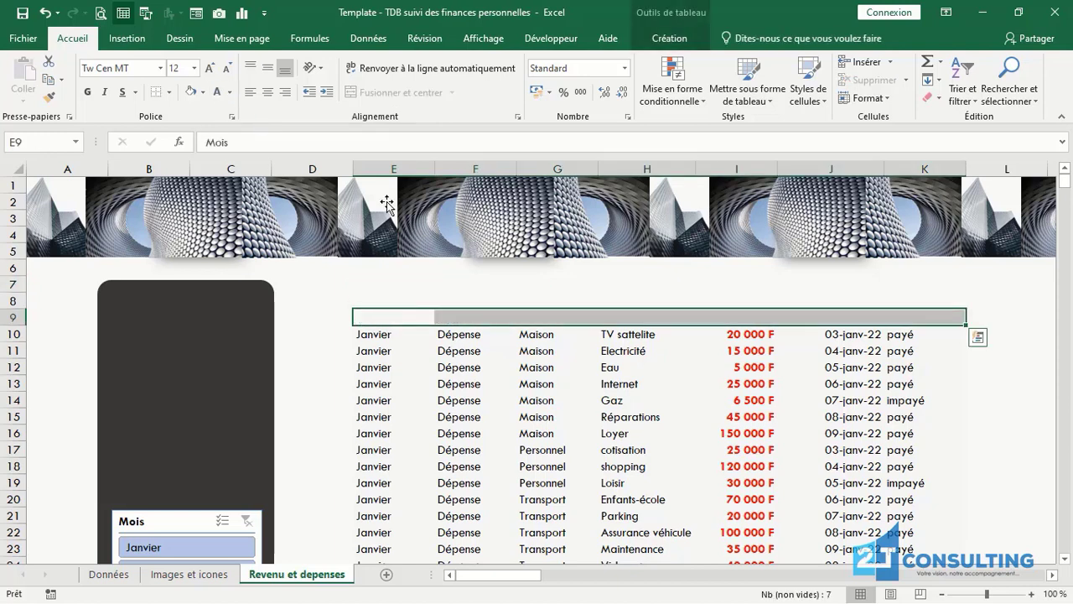
left_click(951, 395)
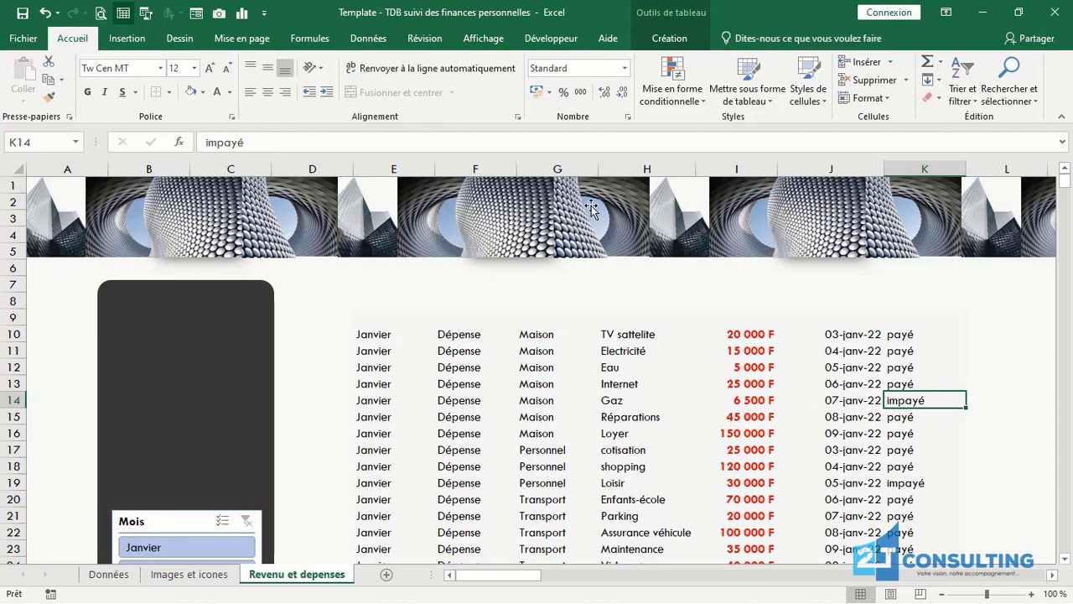
- Insert a text box reading "Désignation" over the hidden header cell of the Sous-catégorie column
left_click(127, 39)
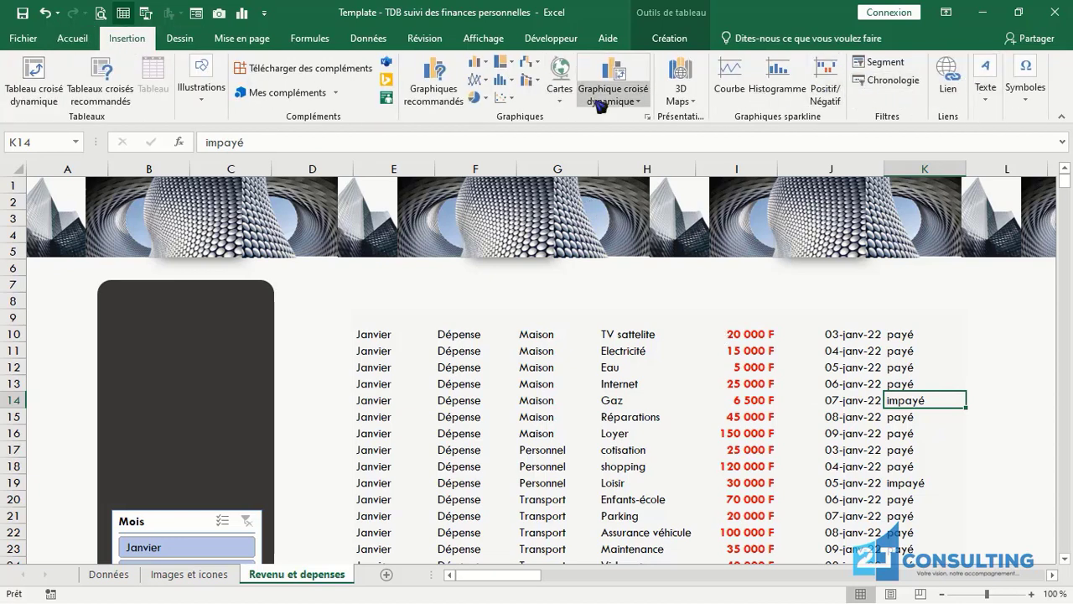
left_click(981, 92)
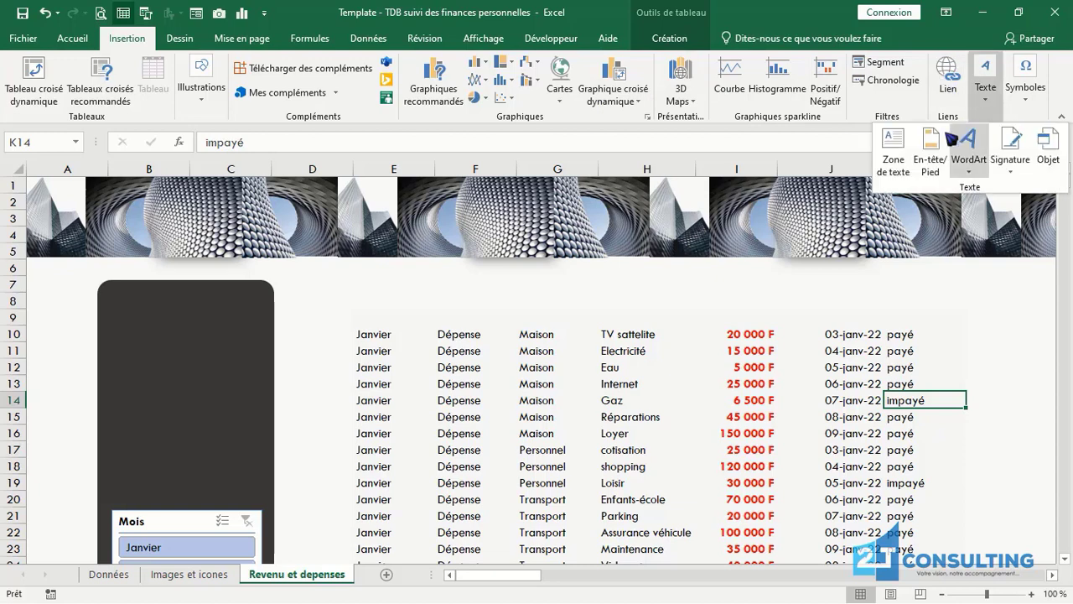
left_click(896, 151)
left_click_drag(596, 294, 681, 315)
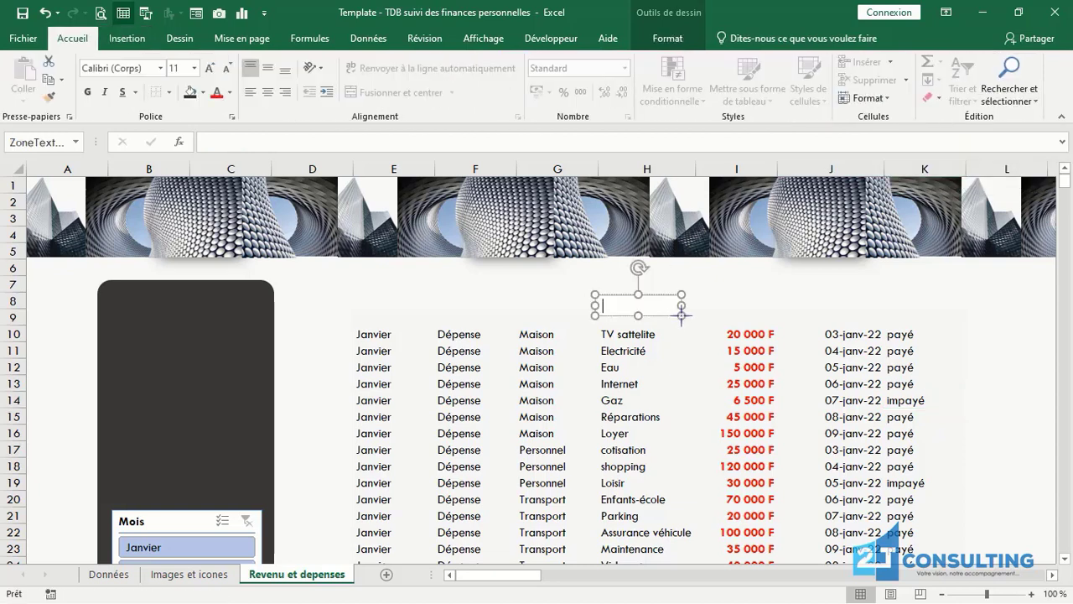
left_click(638, 324)
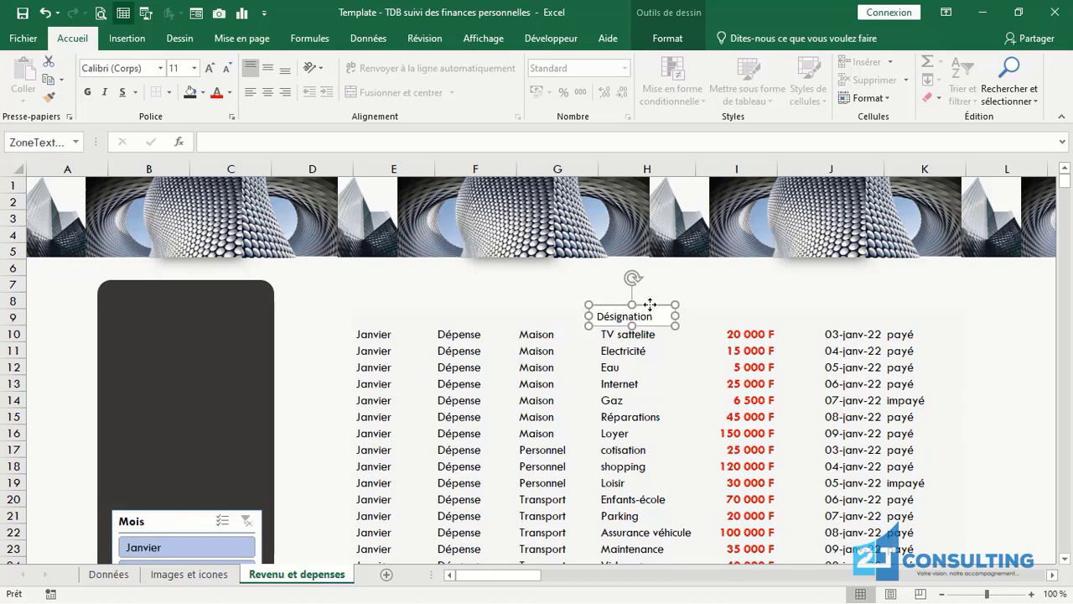
- Paste a copy of the Désignation text box over the amount column's hidden header and change its text to "Montant"
left_click(717, 297)
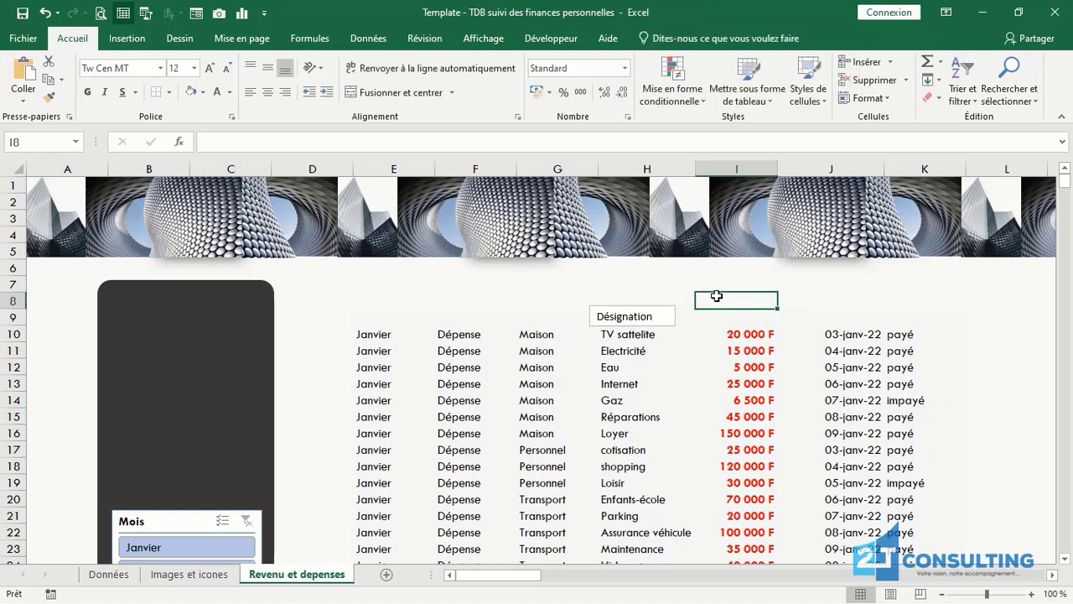
key("ctrl+v")
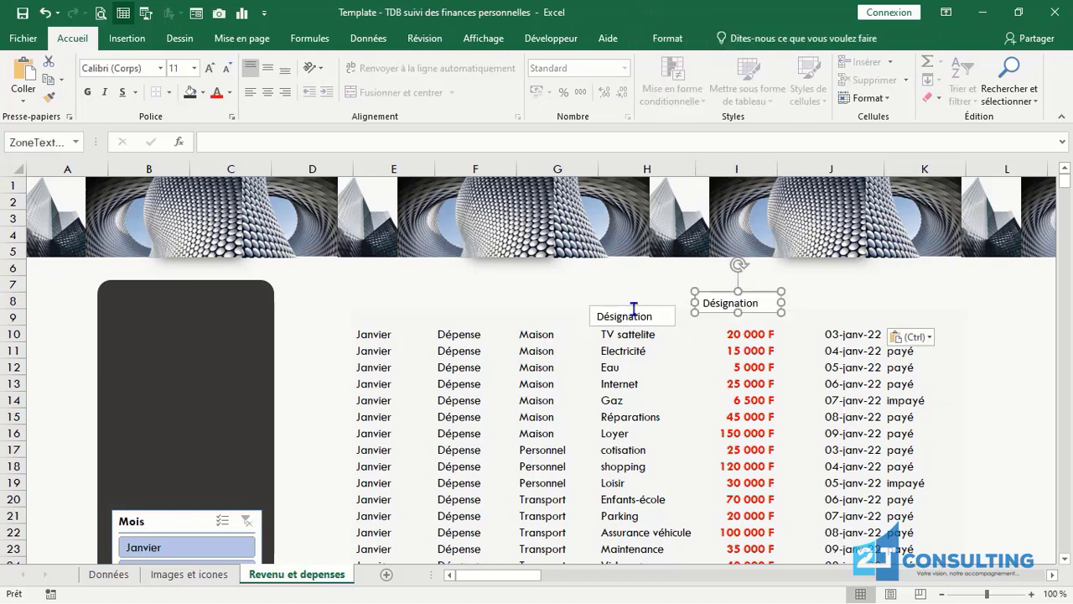
left_click_drag(715, 313, 728, 324)
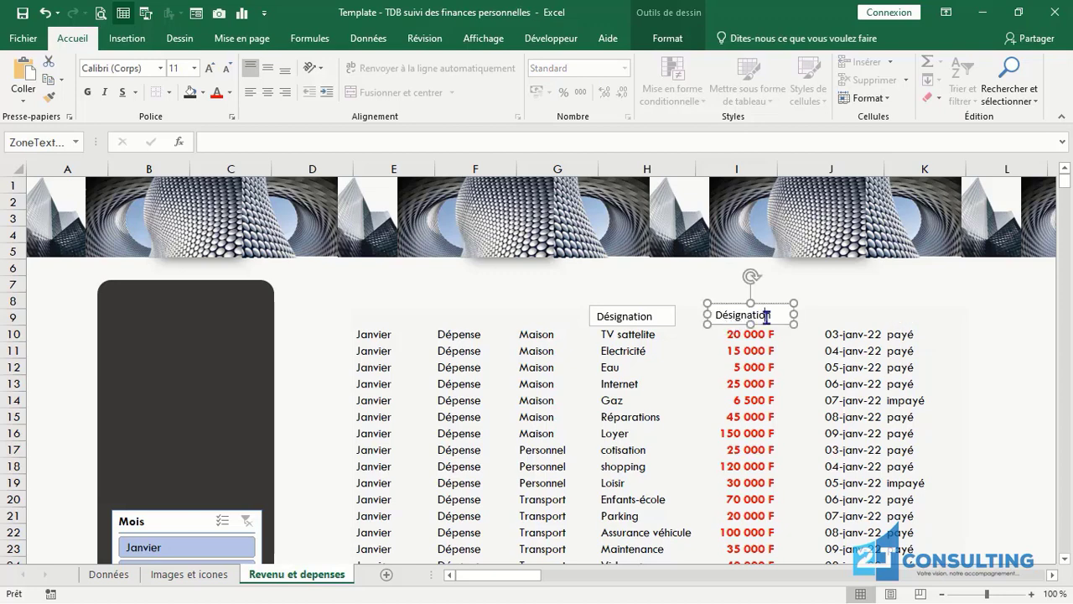
double_click(716, 316)
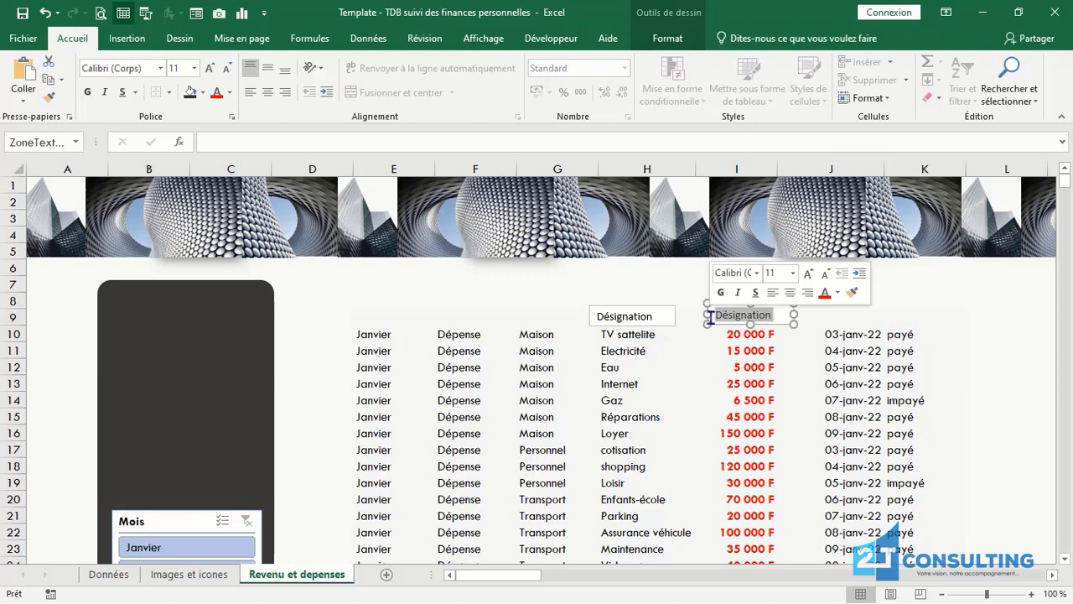
type("Montant")
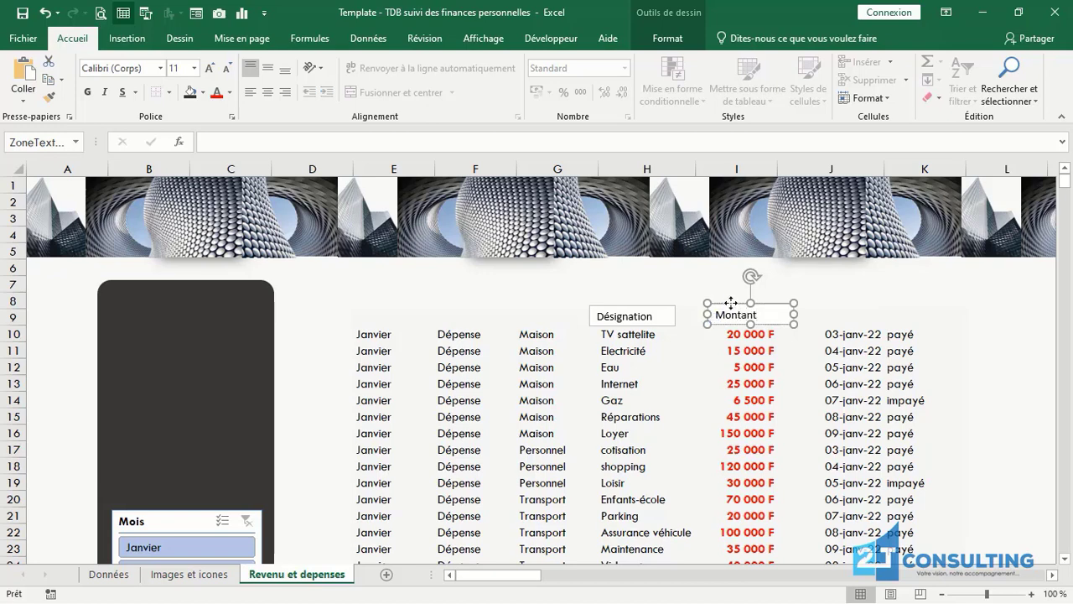
- Place a copy of the Montant text box over the date column's hidden header and change its text to "Echéance"
left_click_drag(731, 303, 868, 306)
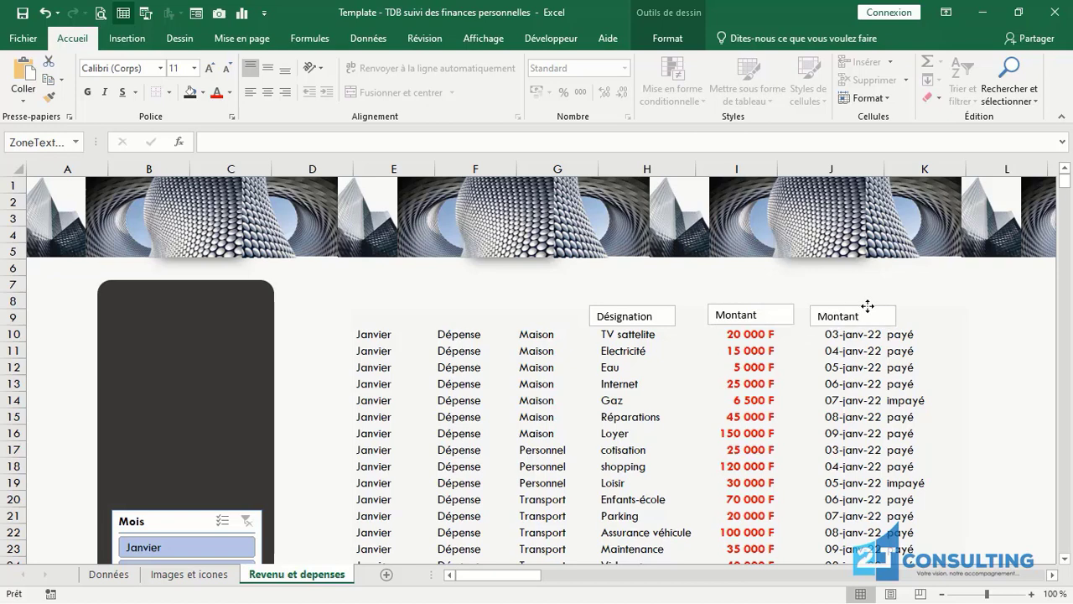
left_click(868, 306)
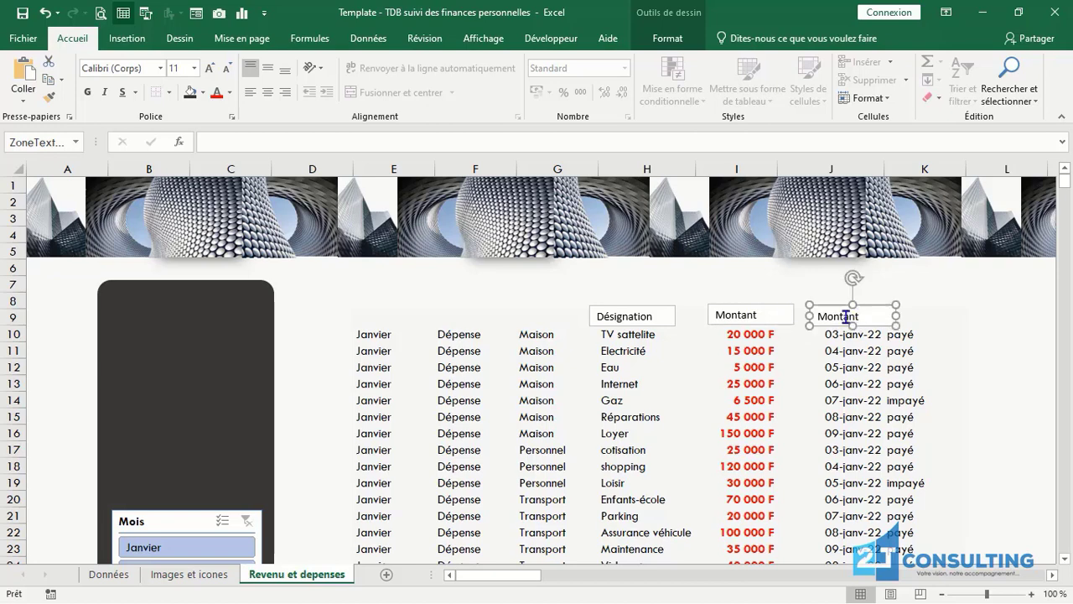
double_click(846, 316)
type("Da")
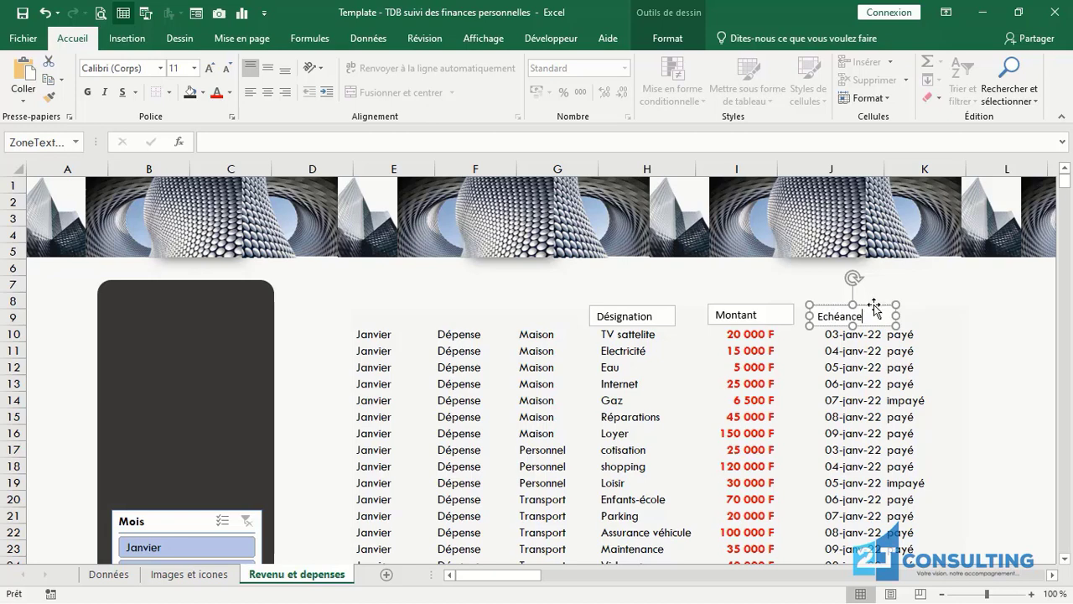
- Duplicate the Echéance text box, place the copy above the payment status column and change its text to "Statut"
key("ctrl+d")
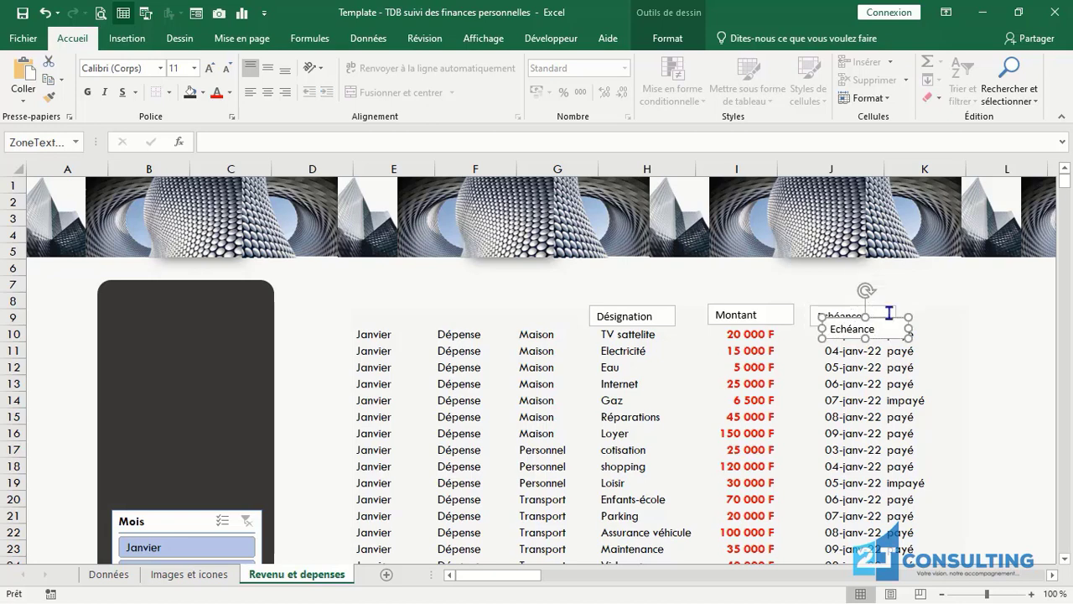
mouse_move(891, 321)
left_mouse_down()
mouse_move(965, 308)
mouse_move(893, 322)
left_mouse_up()
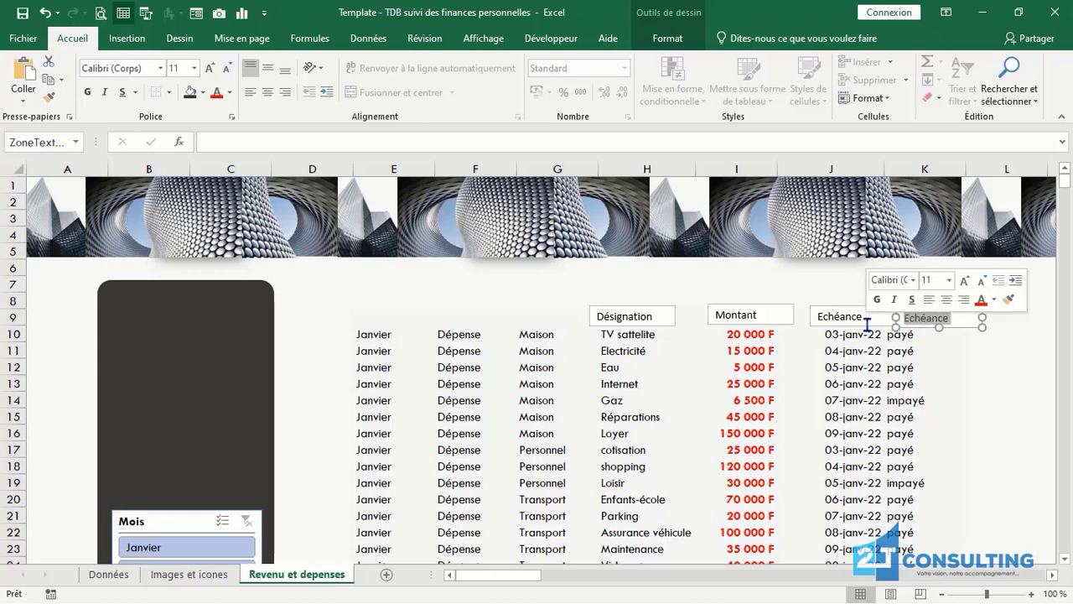
type("Statut")
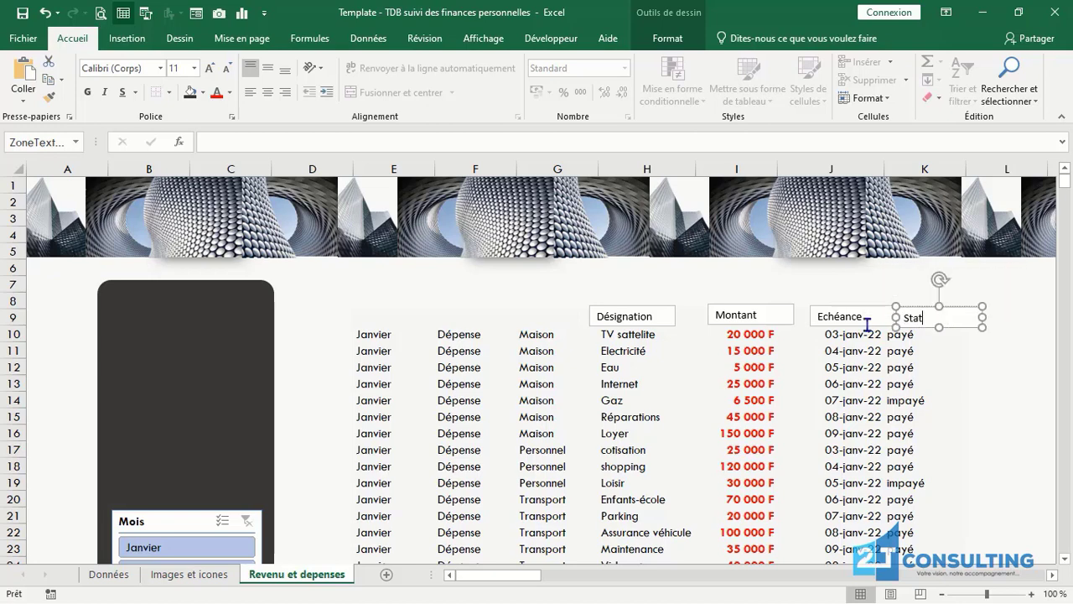
- Format the Désignation text box in bold Book Antiqua with a near-black theme font colour
left_click(653, 312)
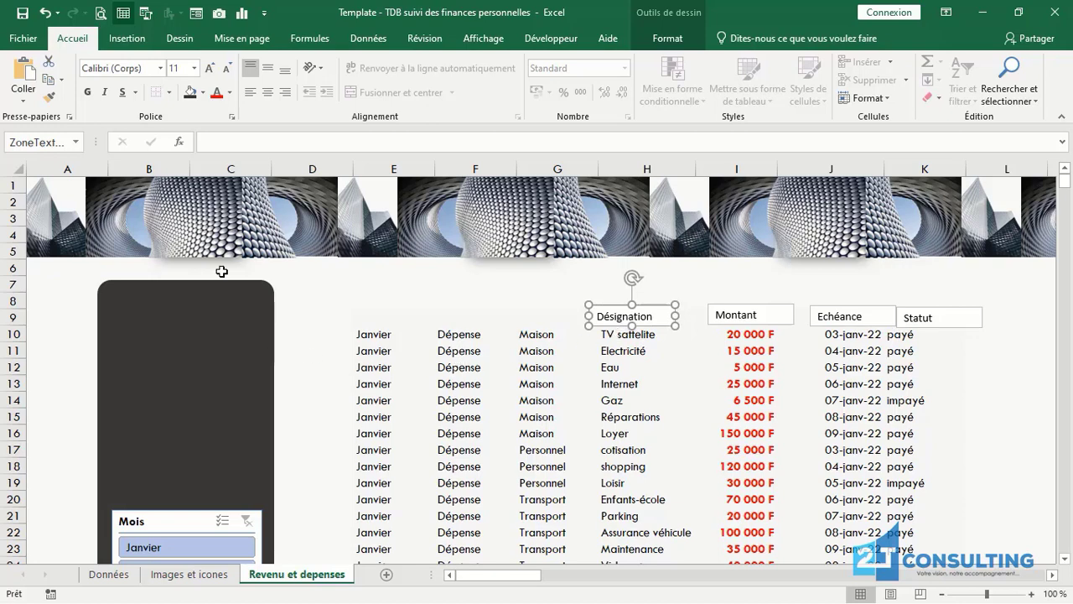
left_click(139, 68)
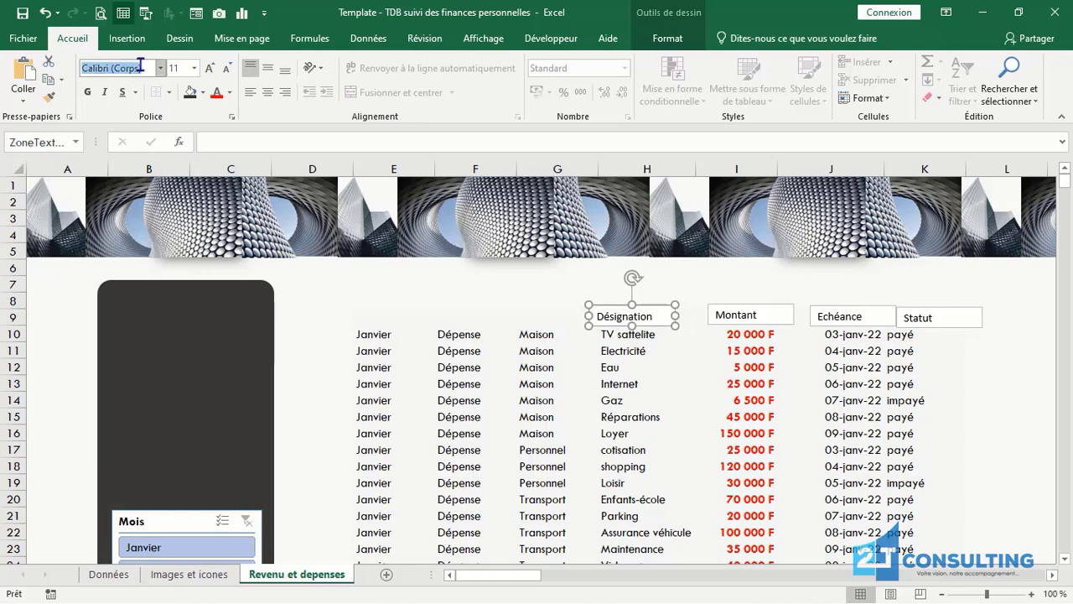
type("Book Antiqua")
key("Tab")
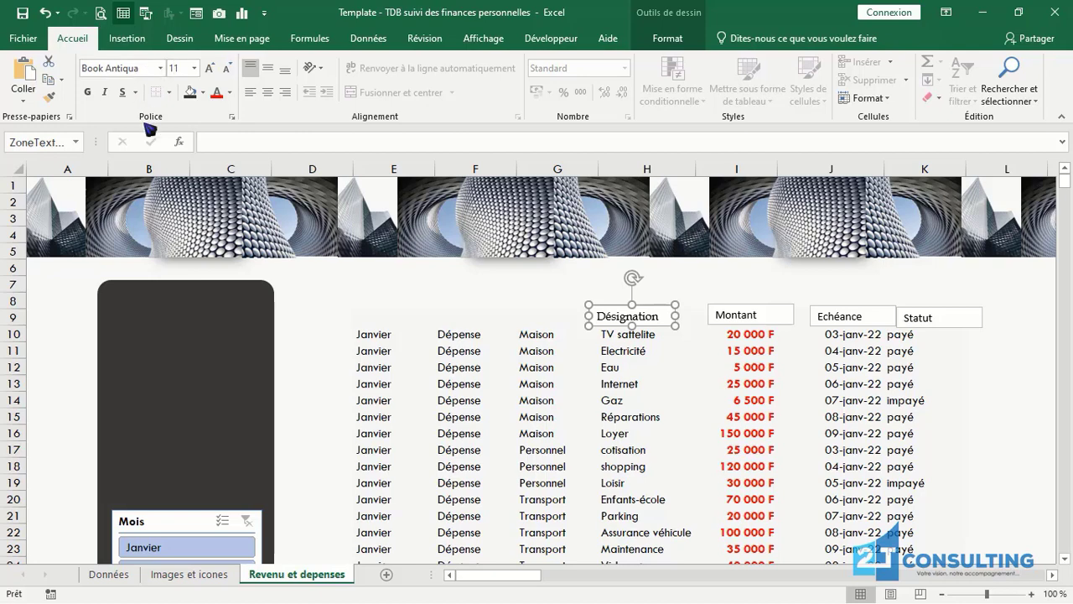
left_click(87, 91)
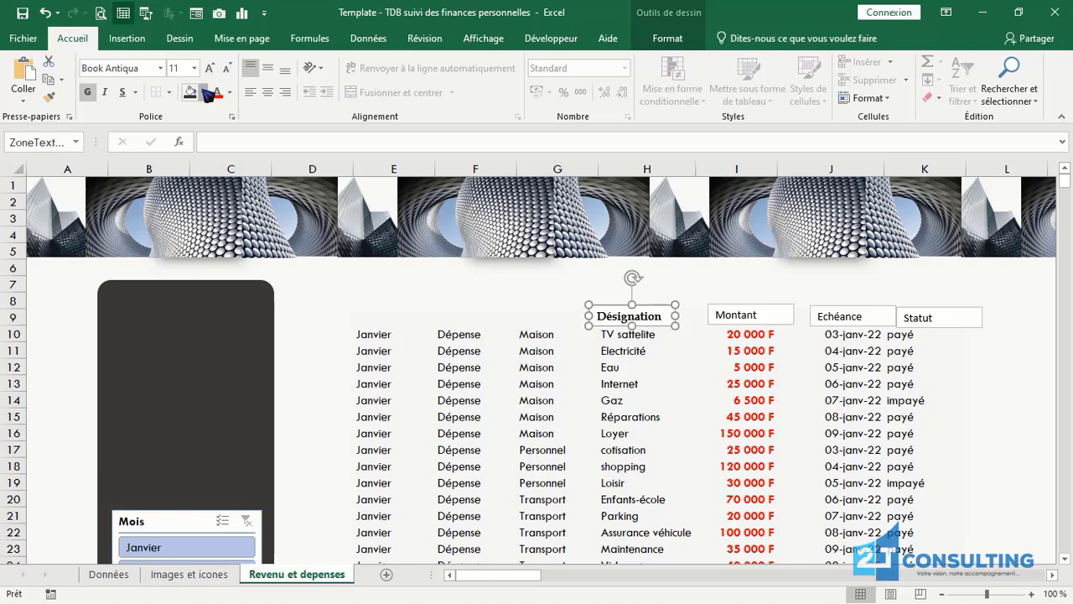
left_click(203, 92)
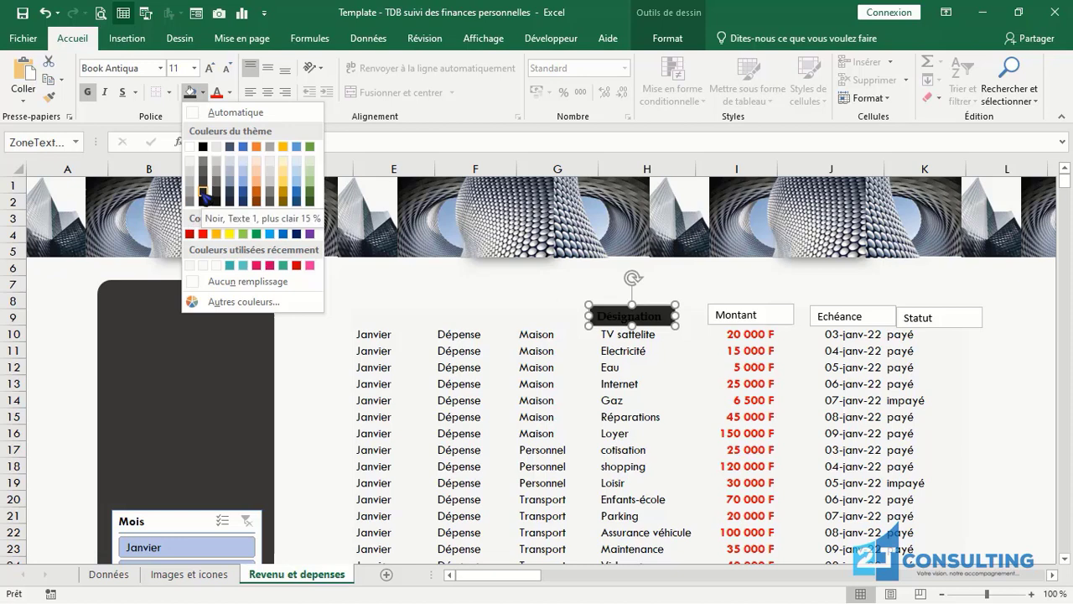
left_click(230, 92)
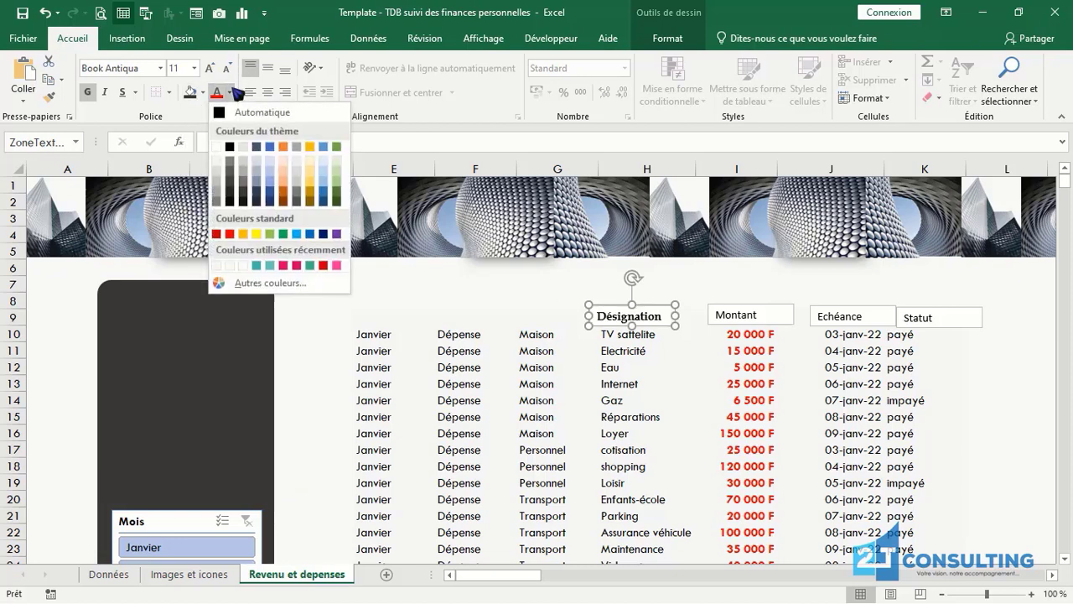
left_click(230, 199)
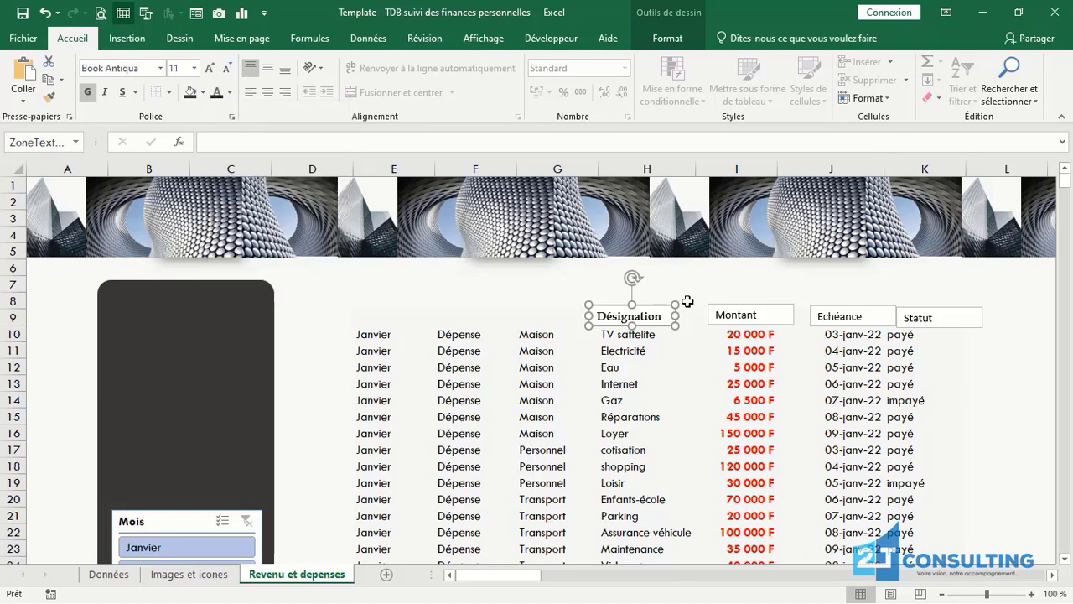
- Copy the Désignation text box's formatting to the Montant, Echéance and Statut text boxes
left_click(48, 97)
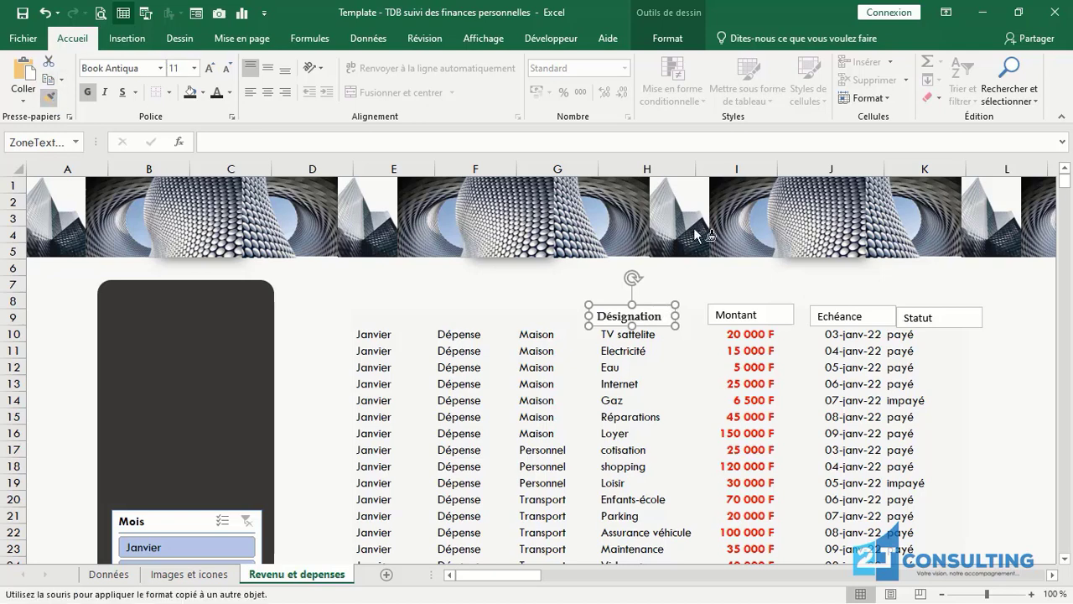
left_click(781, 315)
left_click(838, 319)
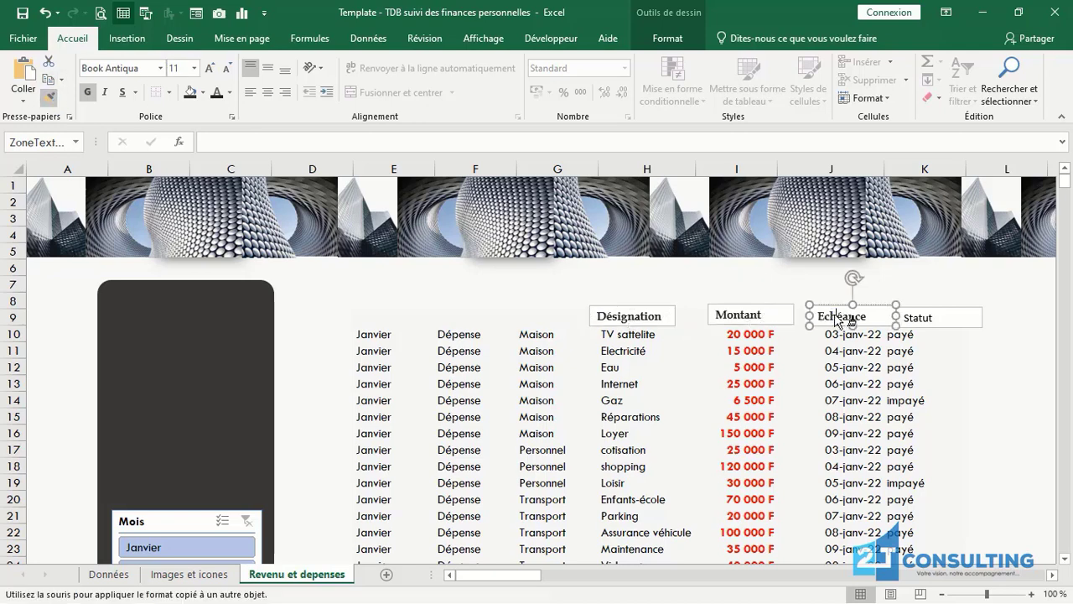
left_click(925, 315)
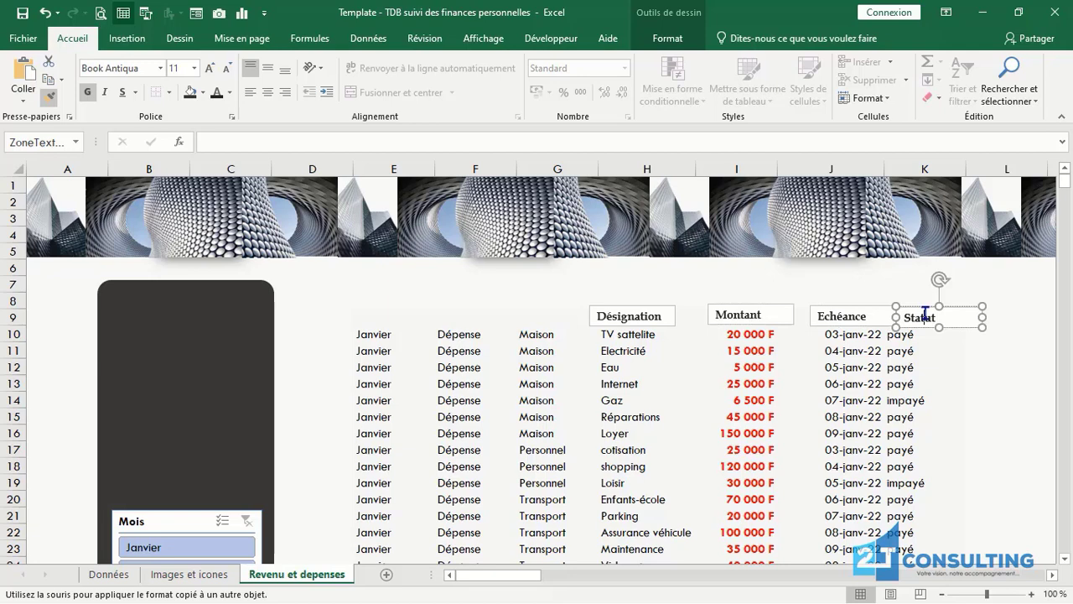
- Remove the outline and the fill from the Désignation text box
left_click(653, 310)
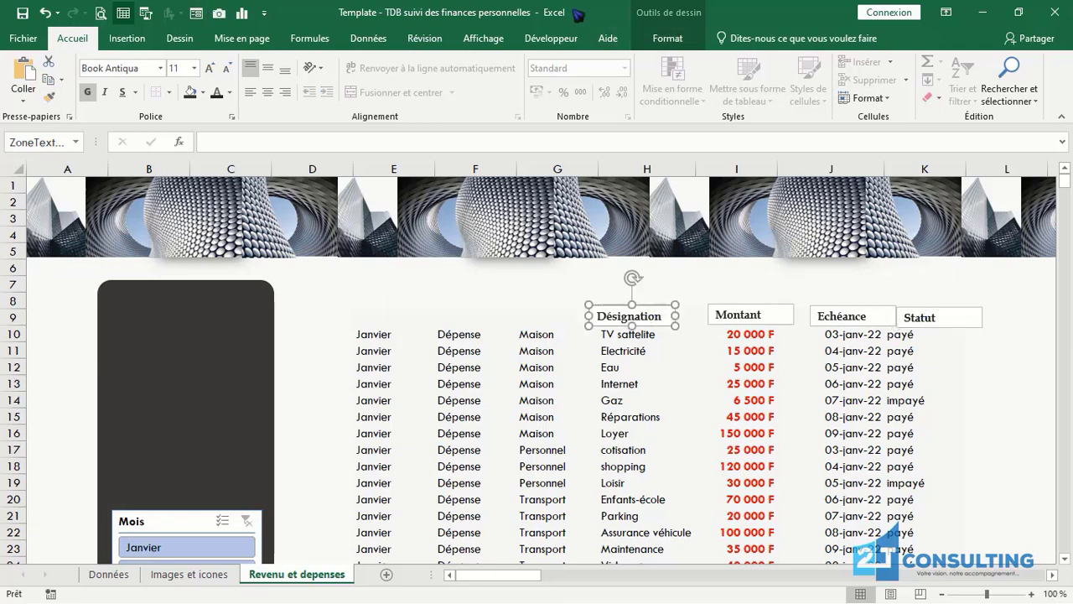
left_click(669, 39)
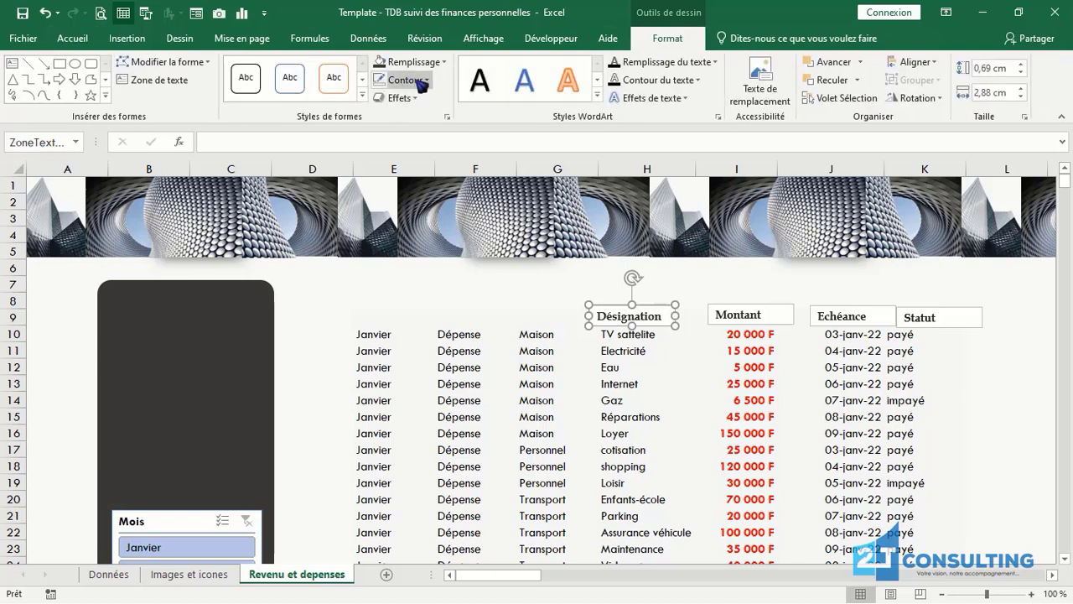
left_click(422, 81)
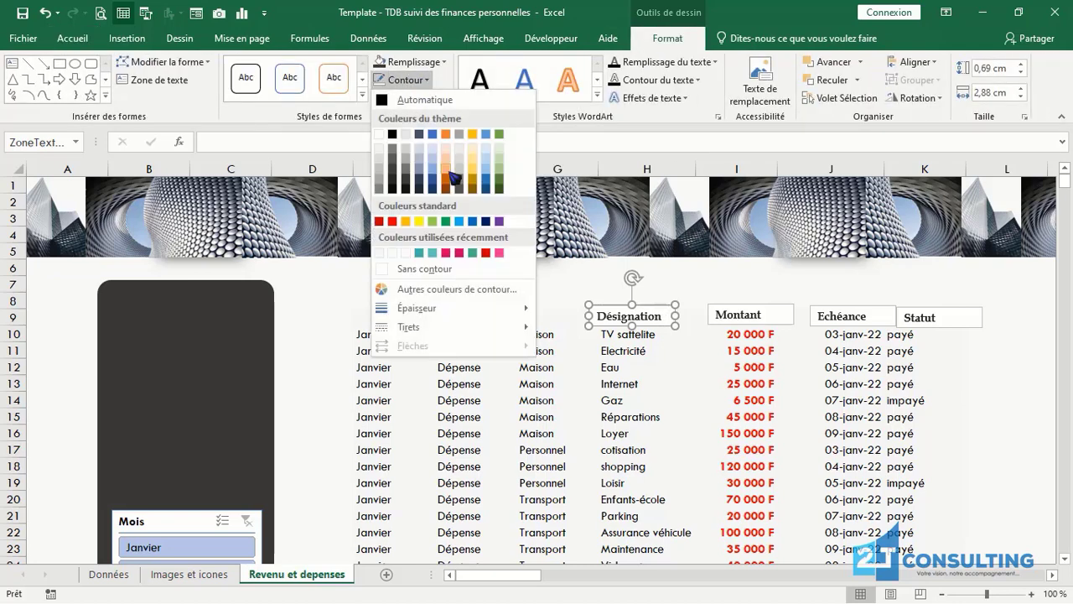
left_click(425, 270)
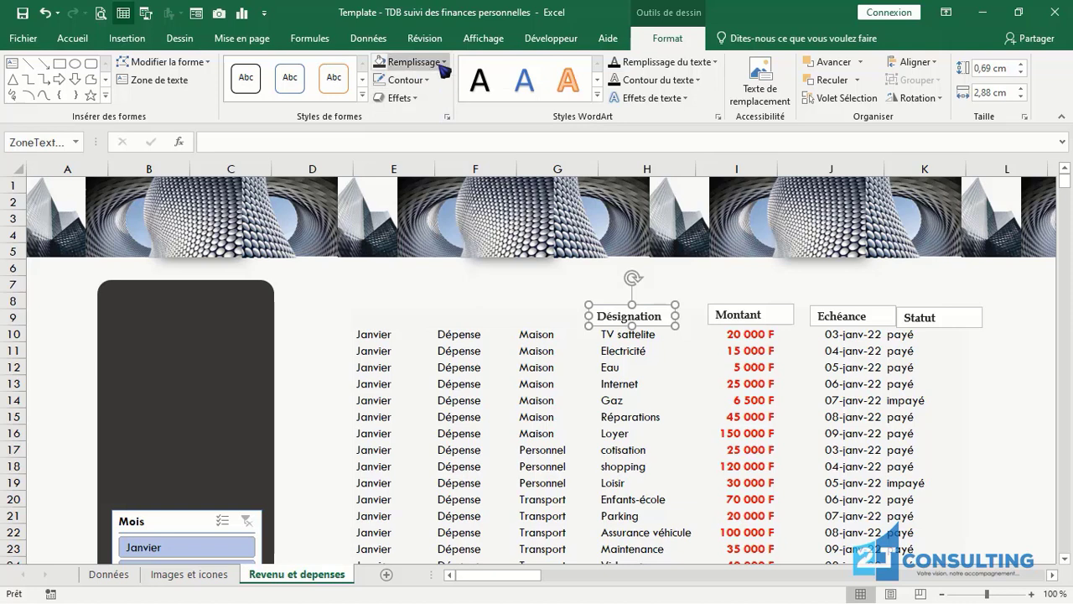
left_click(419, 62)
left_click(417, 252)
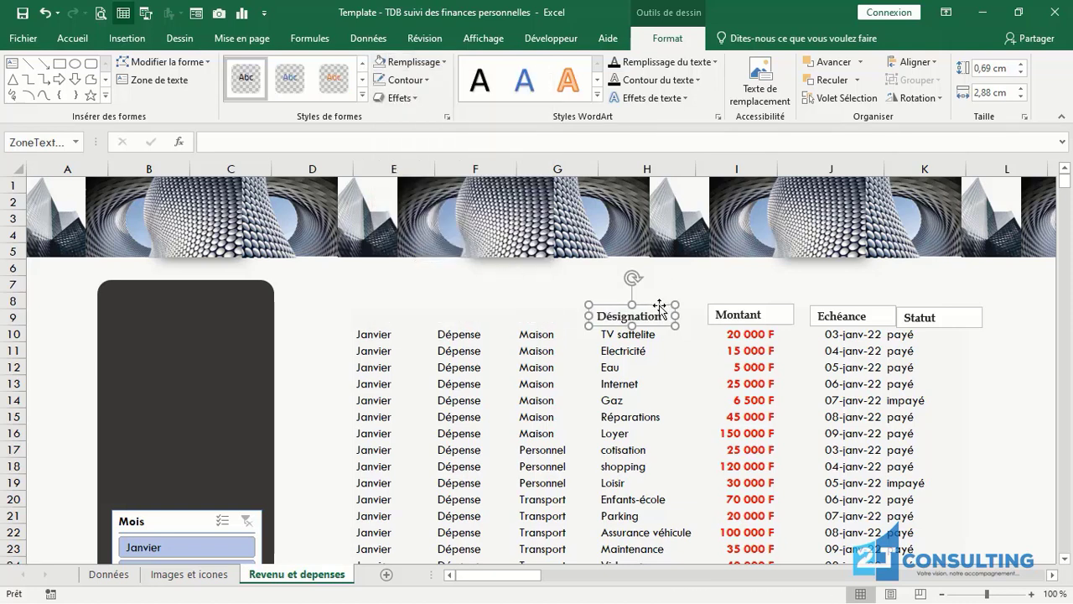
left_click(575, 286)
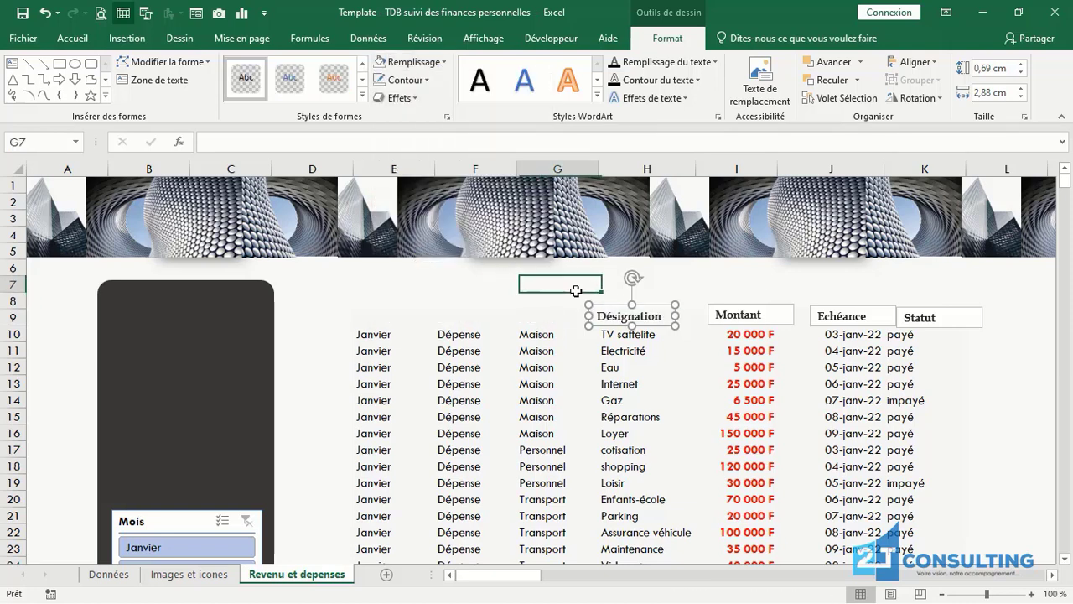
- Copy the Désignation text box's formatting, without outline or fill, to the Montant text box
left_click(642, 322)
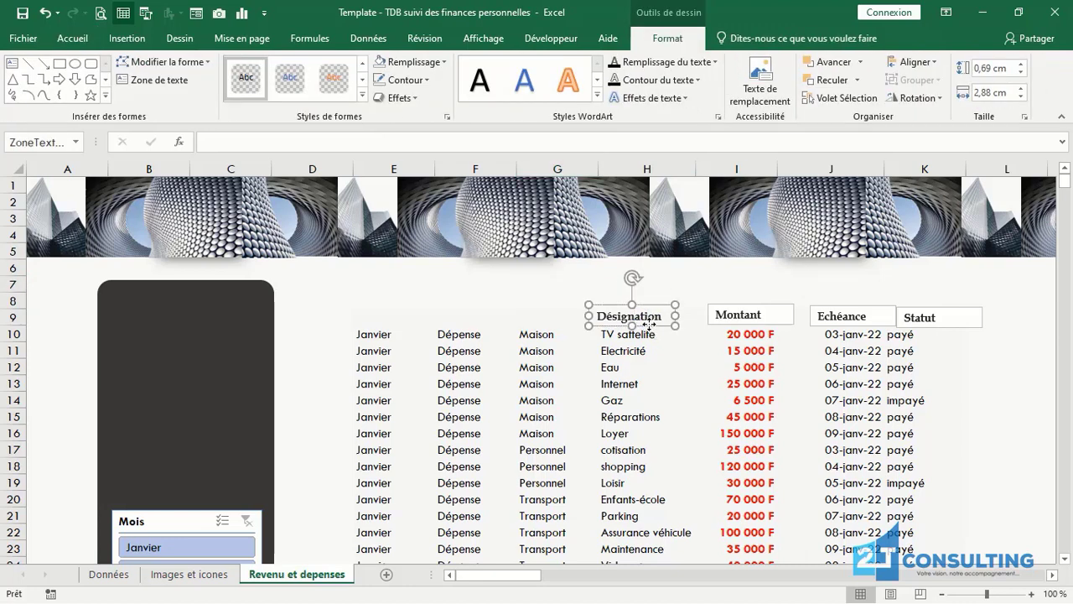
left_click(72, 37)
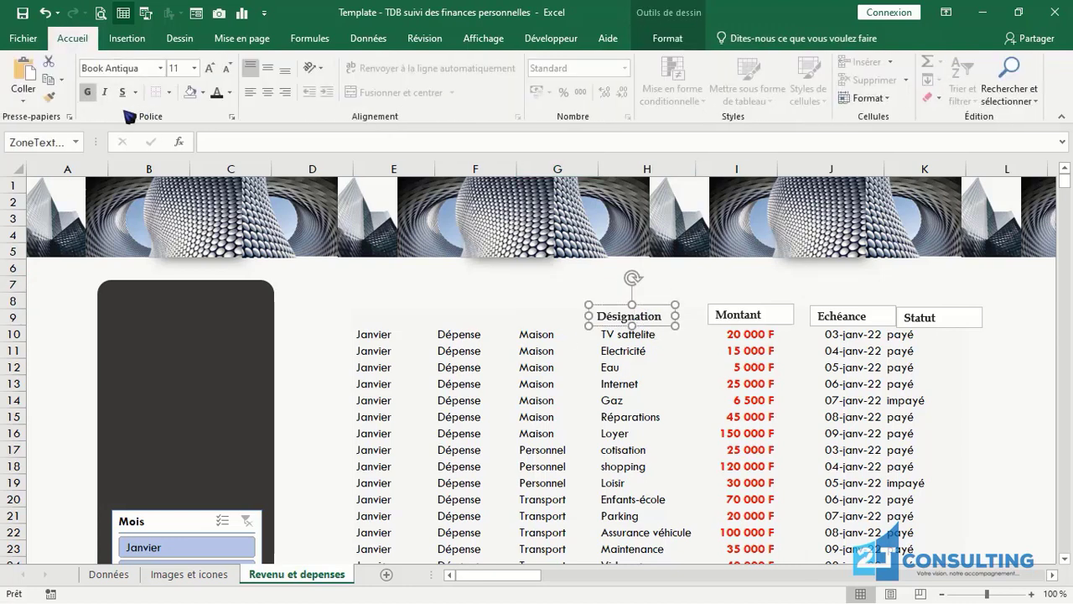
left_click(48, 96)
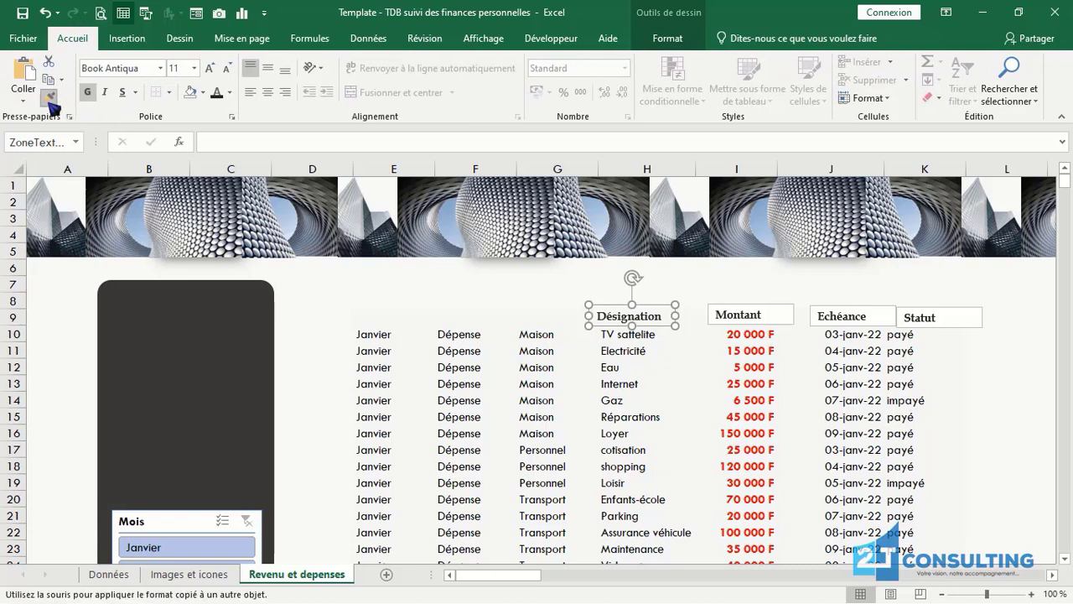
left_click(734, 320)
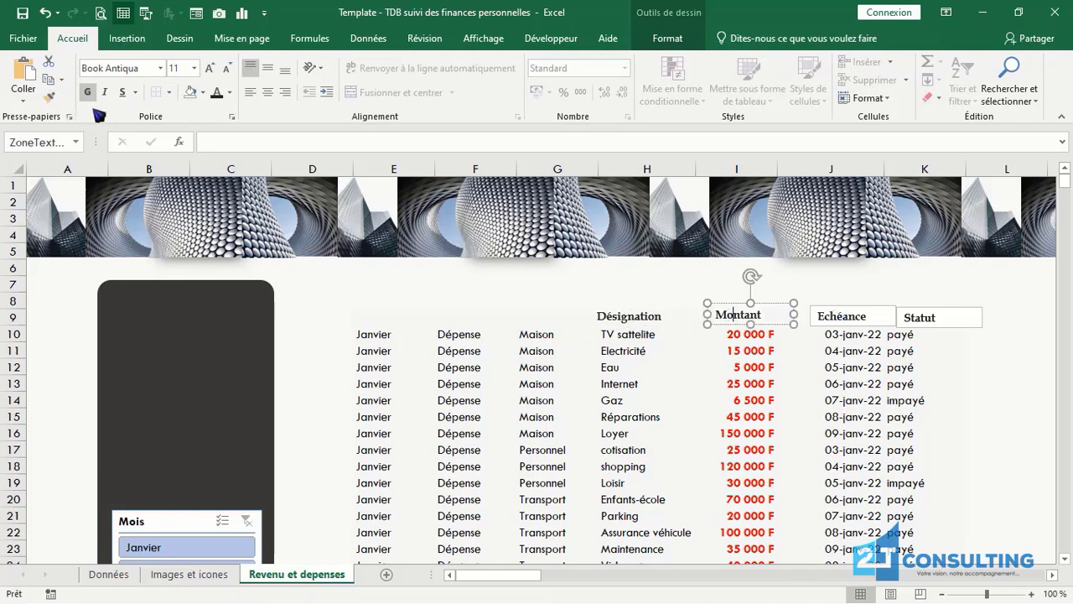
- Copy the Montant text box's formatting, without outline or fill, to the Echéance and Statut text boxes
left_click(50, 99)
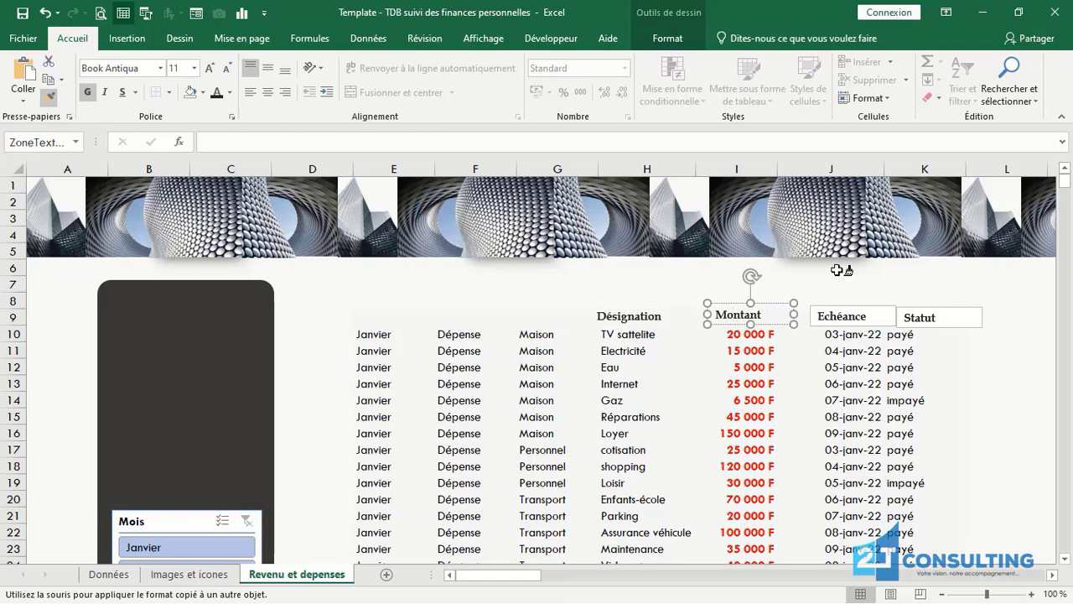
left_click(873, 321)
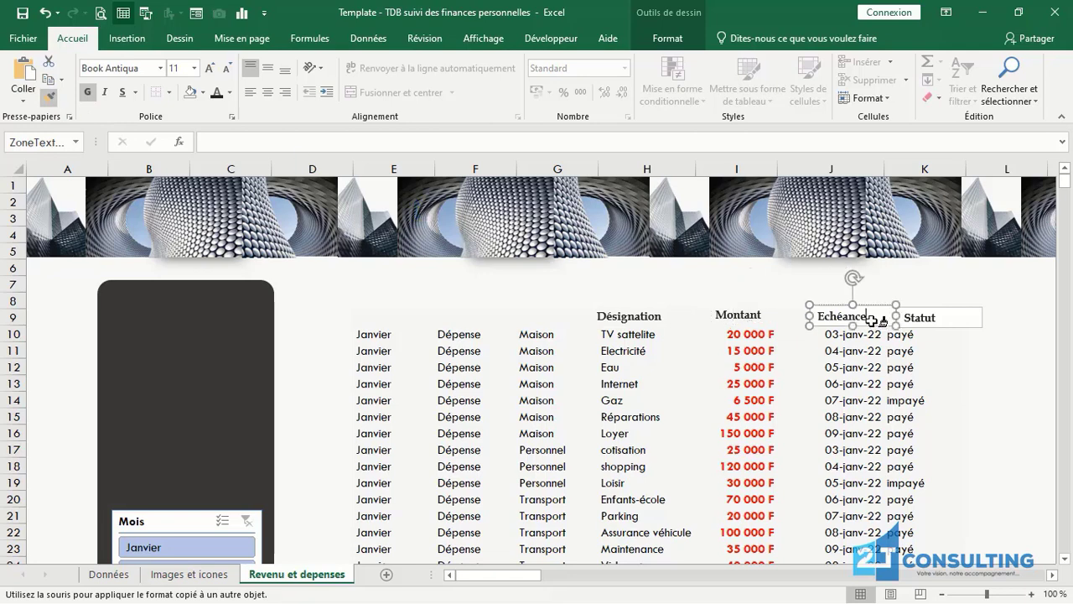
left_click(930, 318)
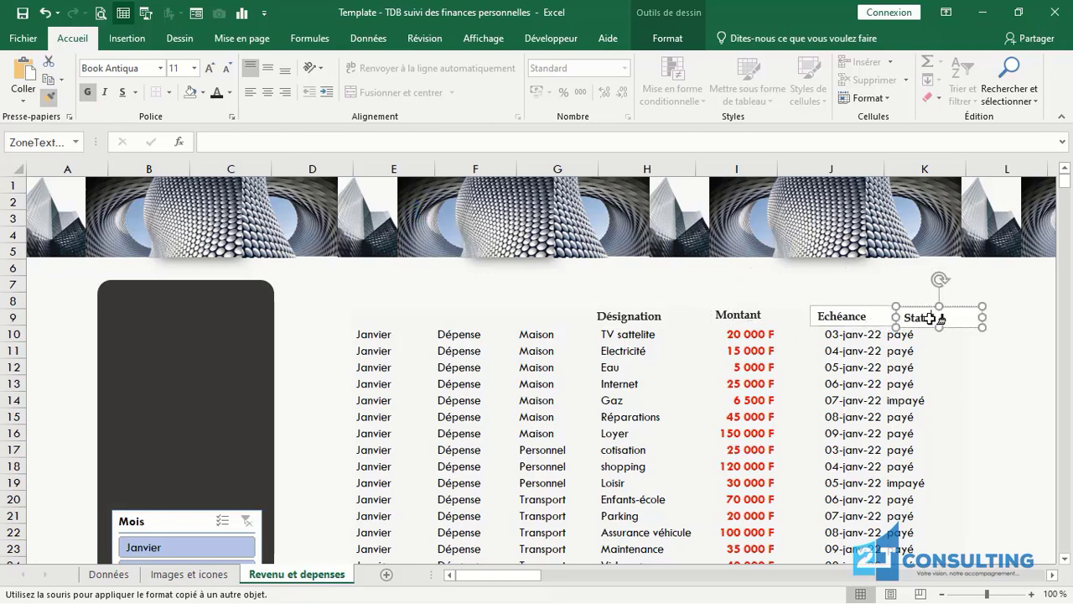
left_click(760, 315)
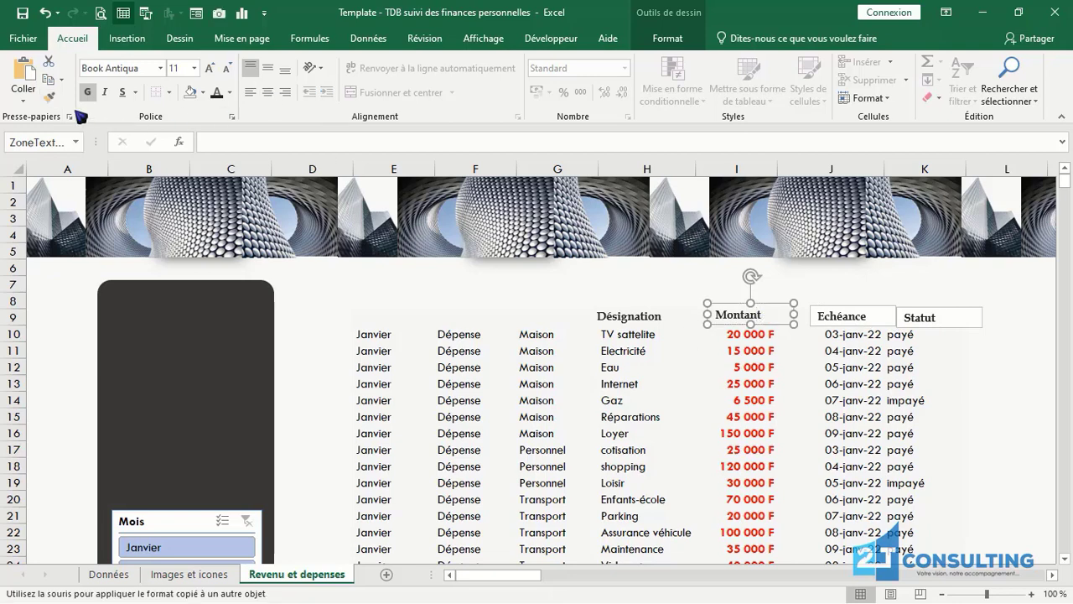
left_click(49, 97)
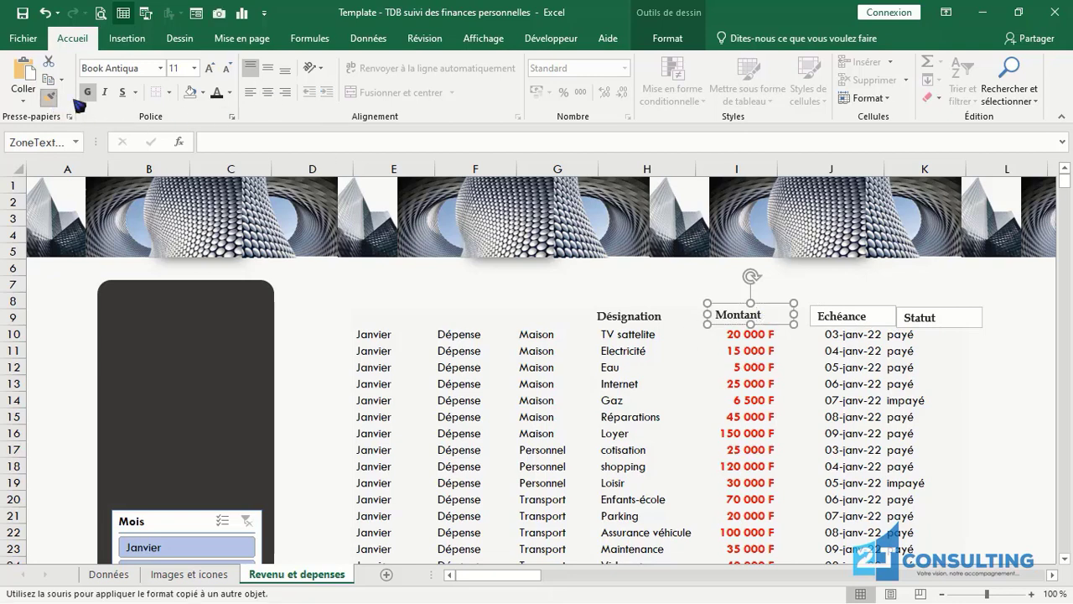
left_click(852, 324)
left_click(933, 320)
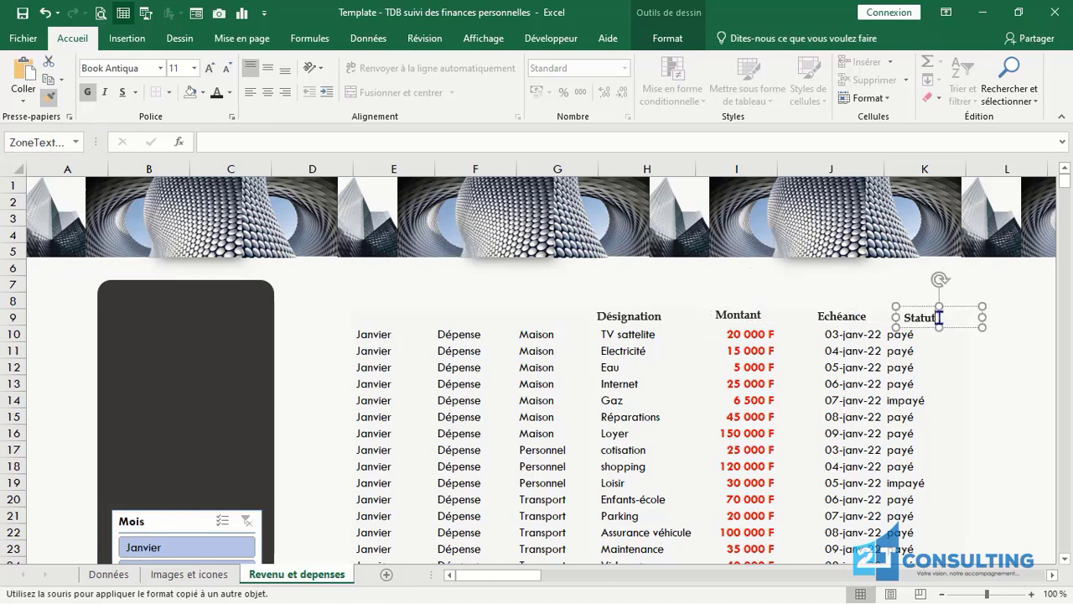
left_click(966, 415)
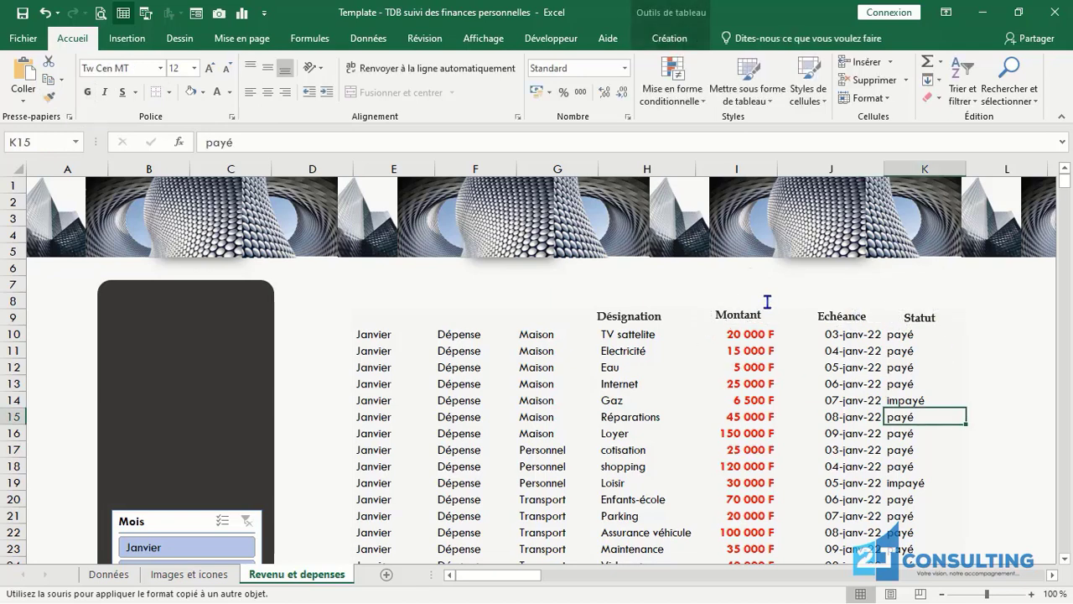
- Reposition the Montant and Statut text boxes in line with the other headers above their columns, and widen column K slightly
left_click(744, 314)
left_click_drag(742, 306, 749, 303)
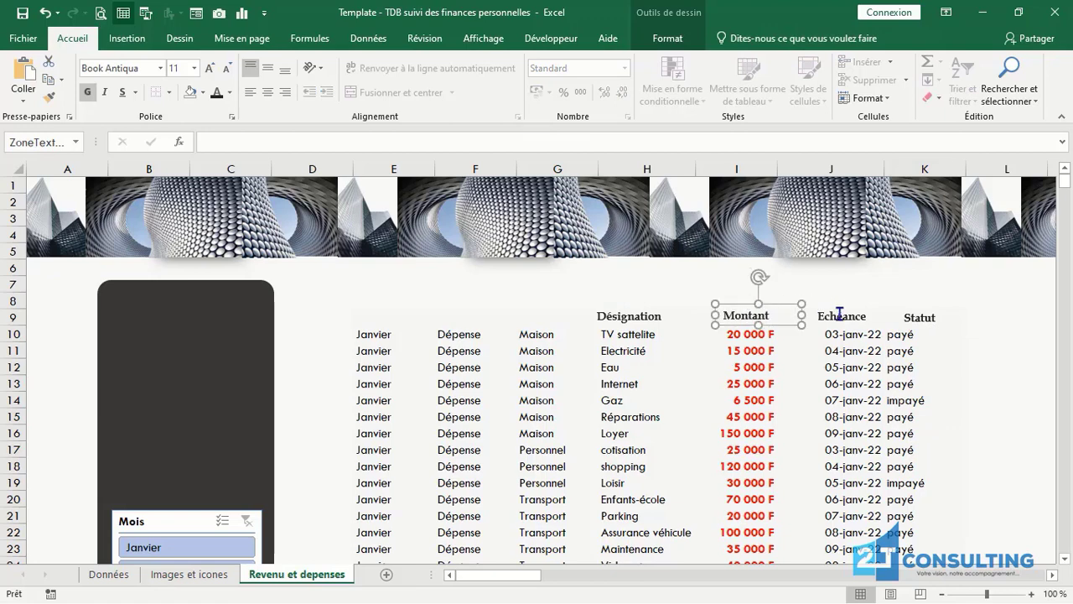
left_click(921, 319)
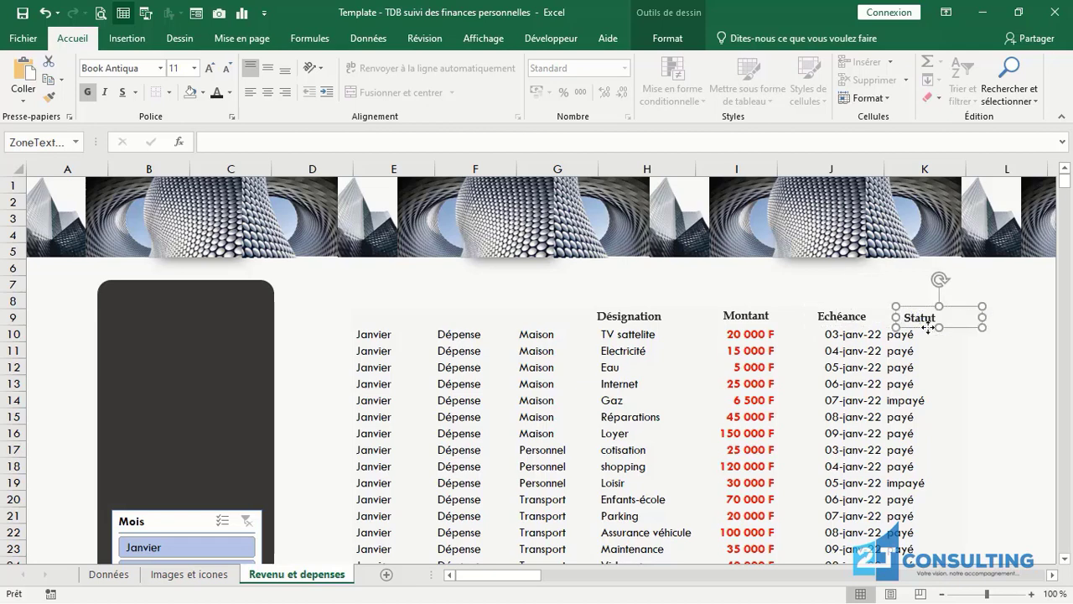
left_click_drag(929, 327, 908, 325)
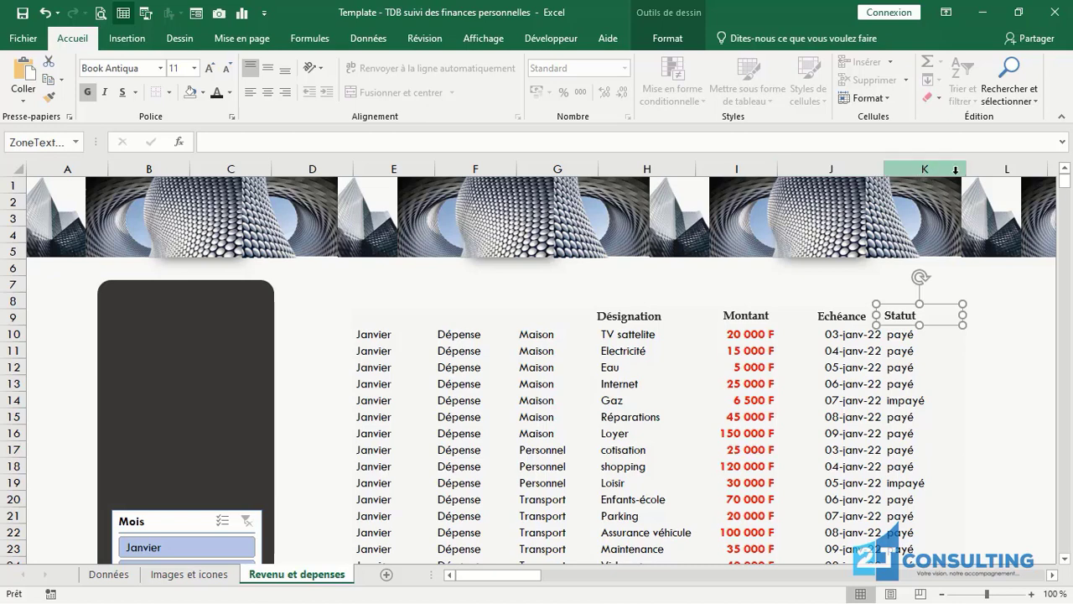
left_click_drag(967, 169, 976, 169)
left_click(923, 168)
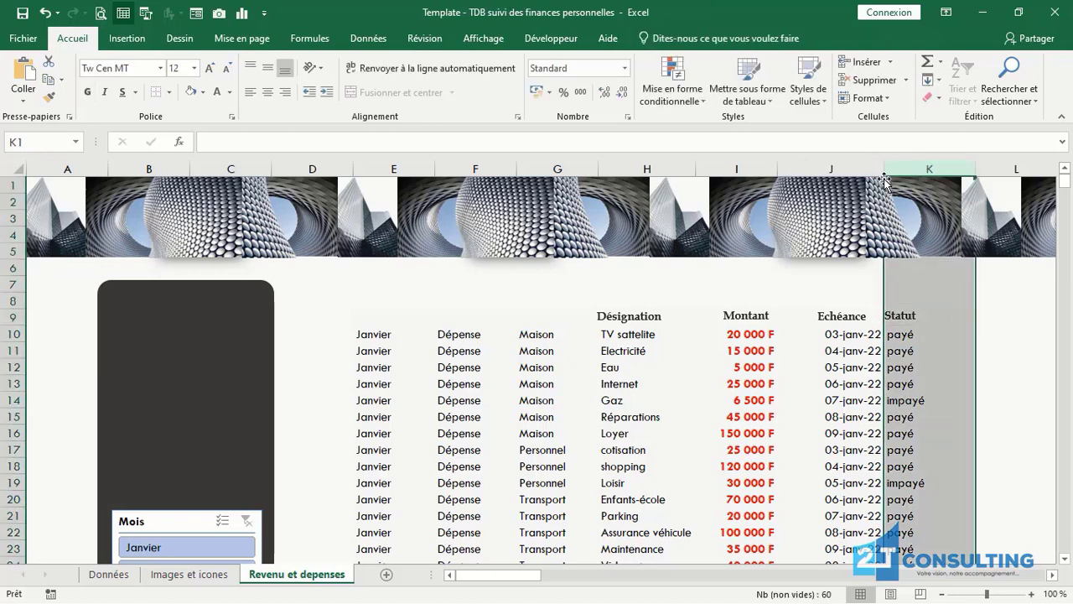
left_click_drag(885, 170, 888, 170)
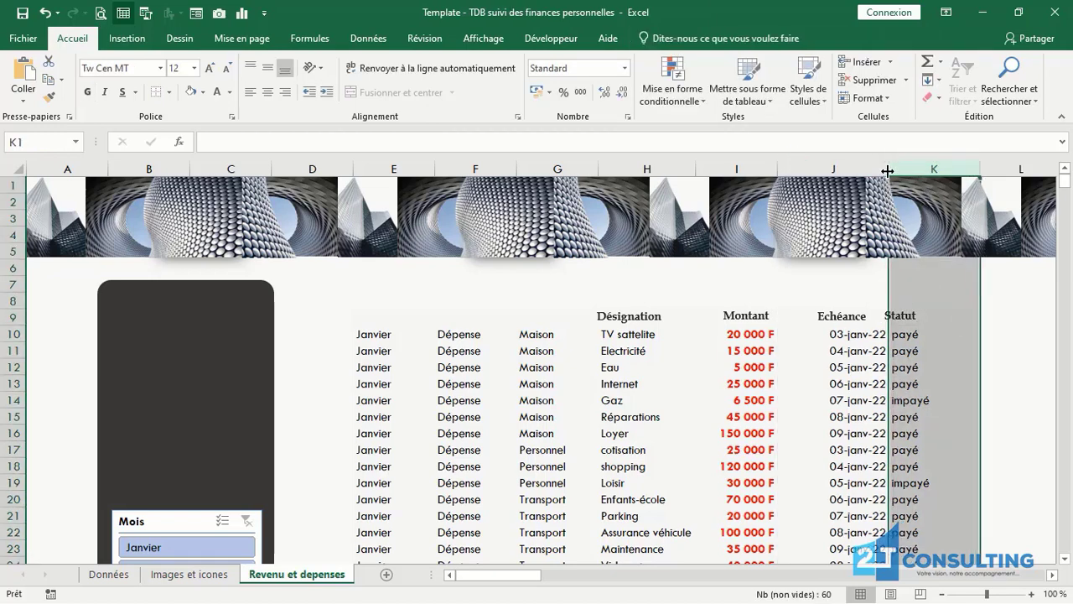
left_click(47, 13)
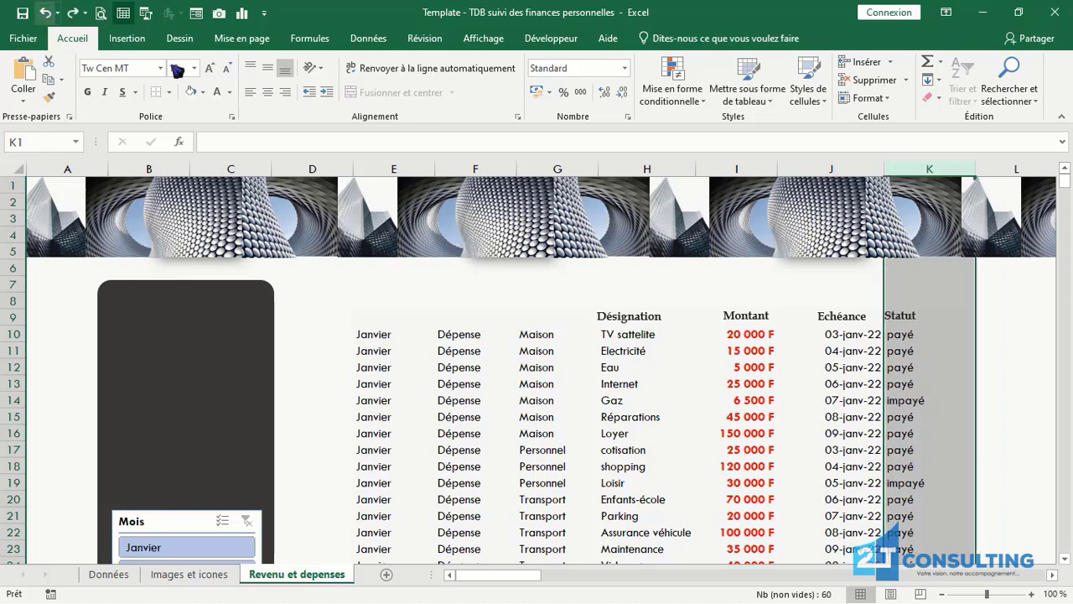
left_click(983, 344)
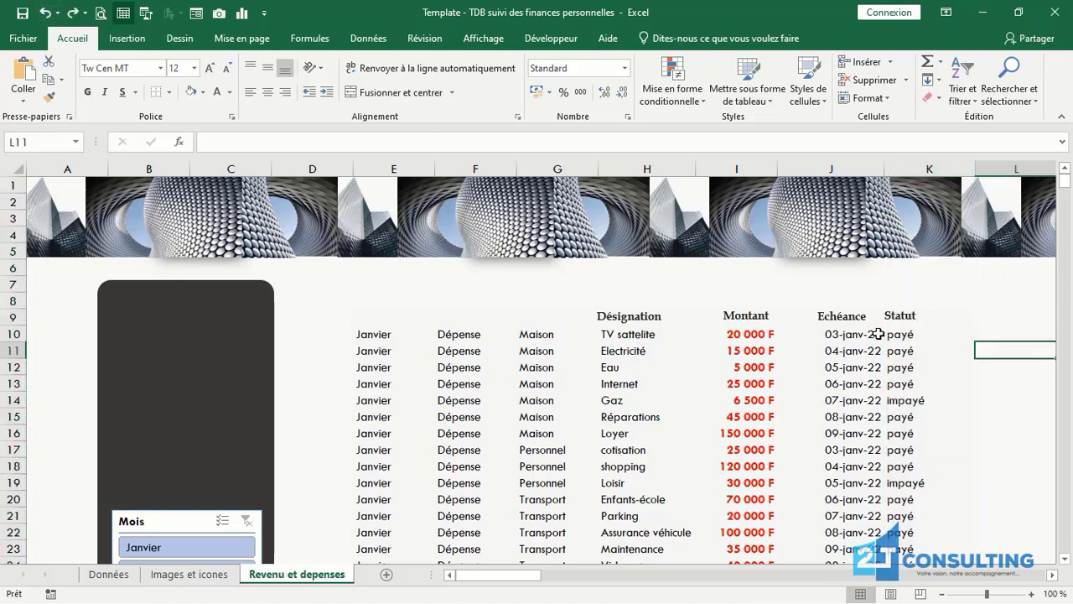
- Draw a straight horizontal line about 11 cm long beneath the headers, from Désignation to Statut
left_click(127, 38)
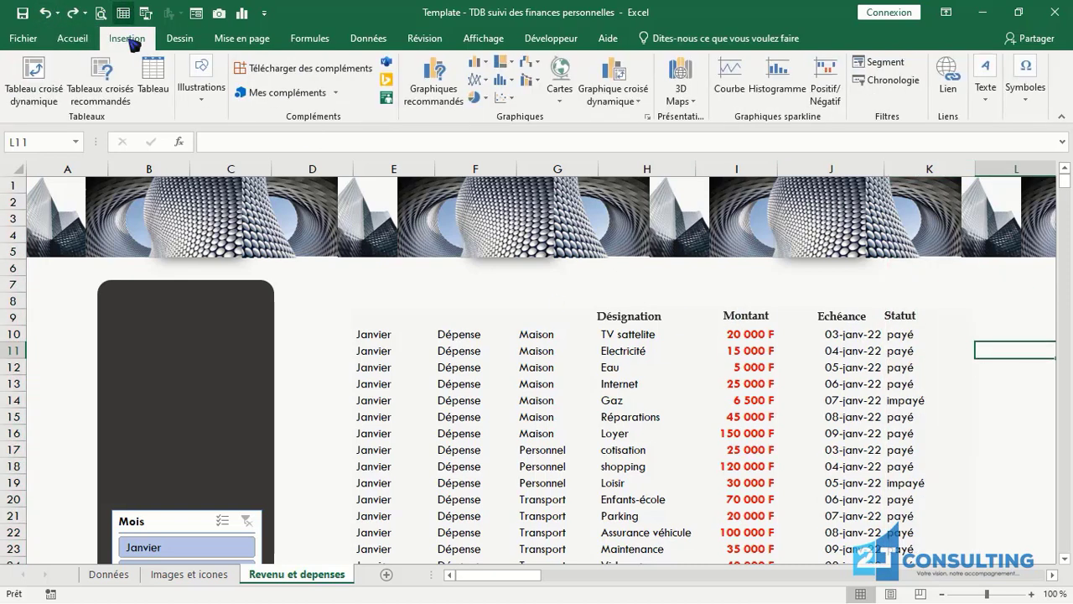
left_click(204, 94)
left_click(265, 149)
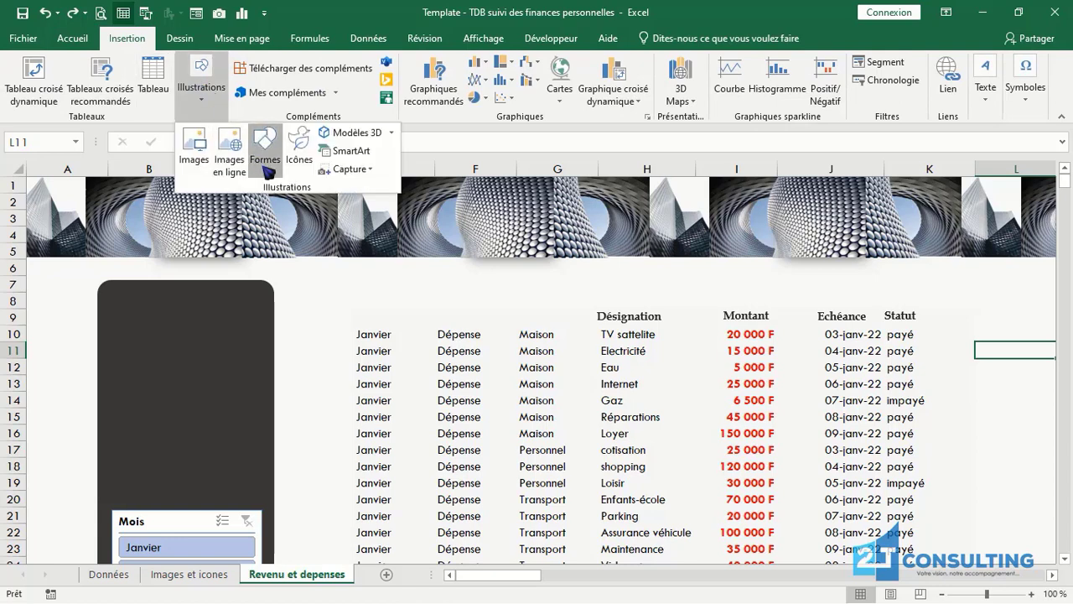
left_click(287, 220)
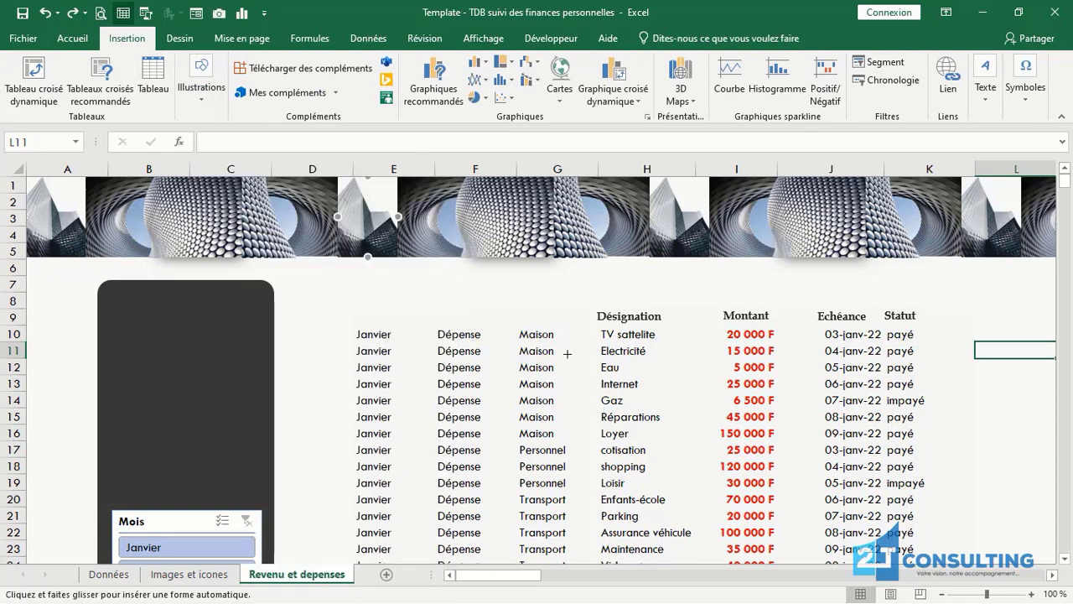
left_click_drag(594, 324, 917, 326)
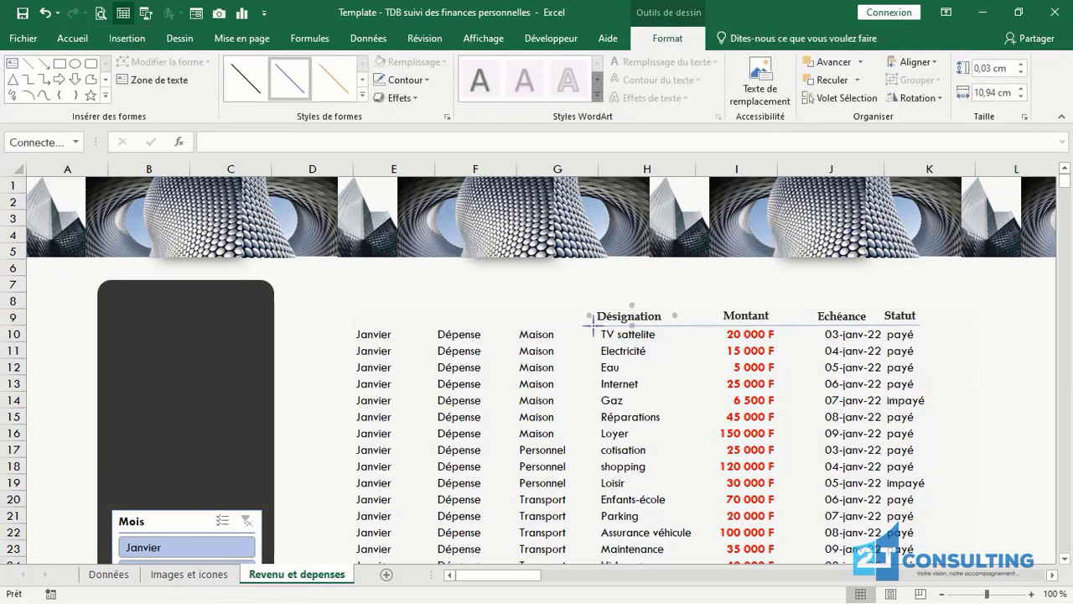
left_click_drag(593, 319, 593, 325)
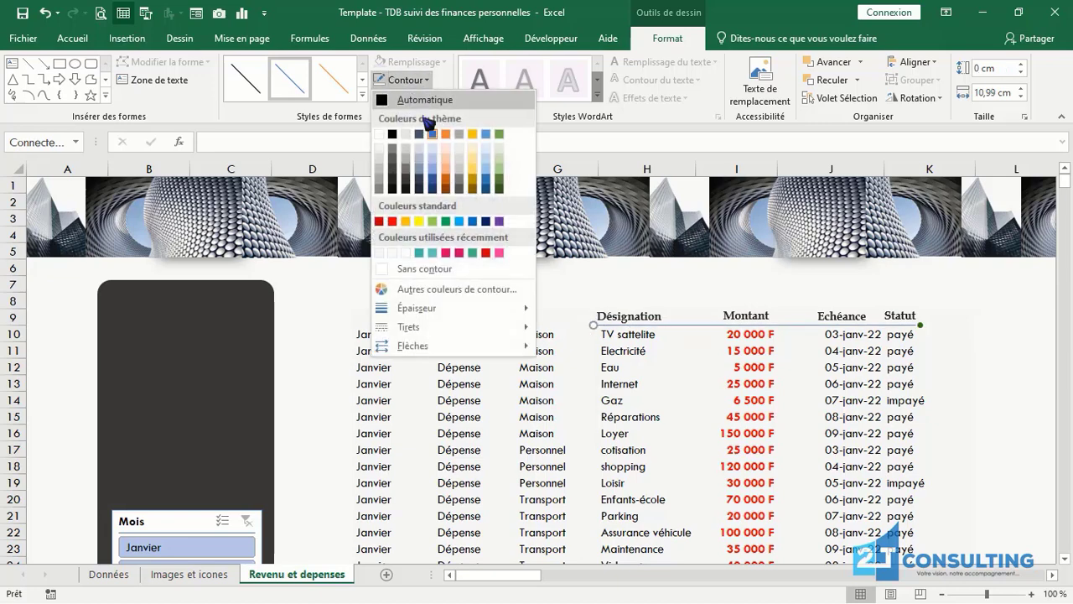
- Set the header line's outline colour to a light grey theme shade
left_click(418, 80)
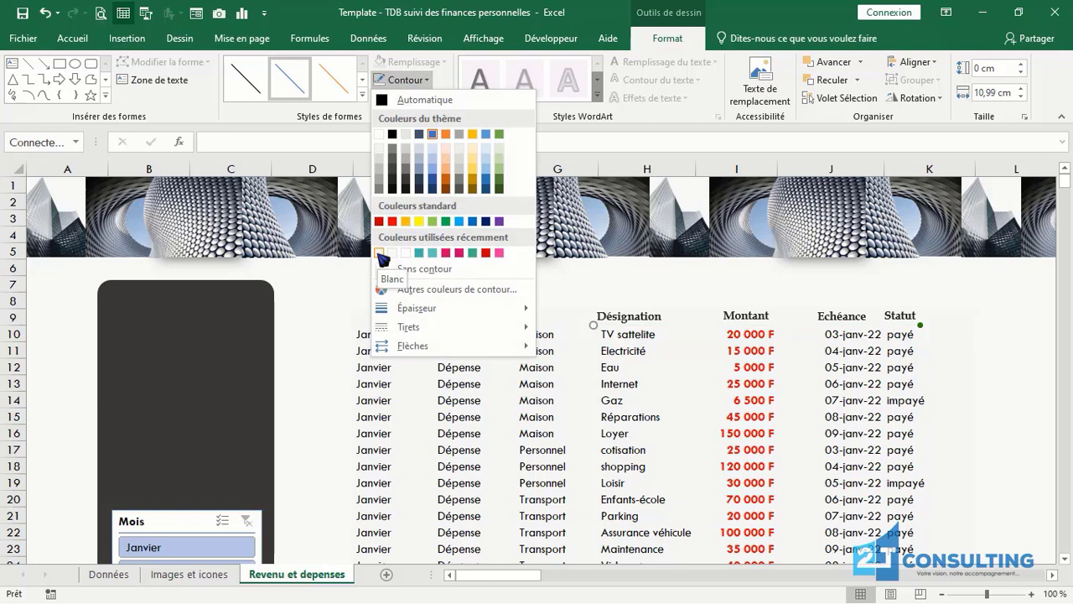
left_click(384, 162)
left_click(1006, 351)
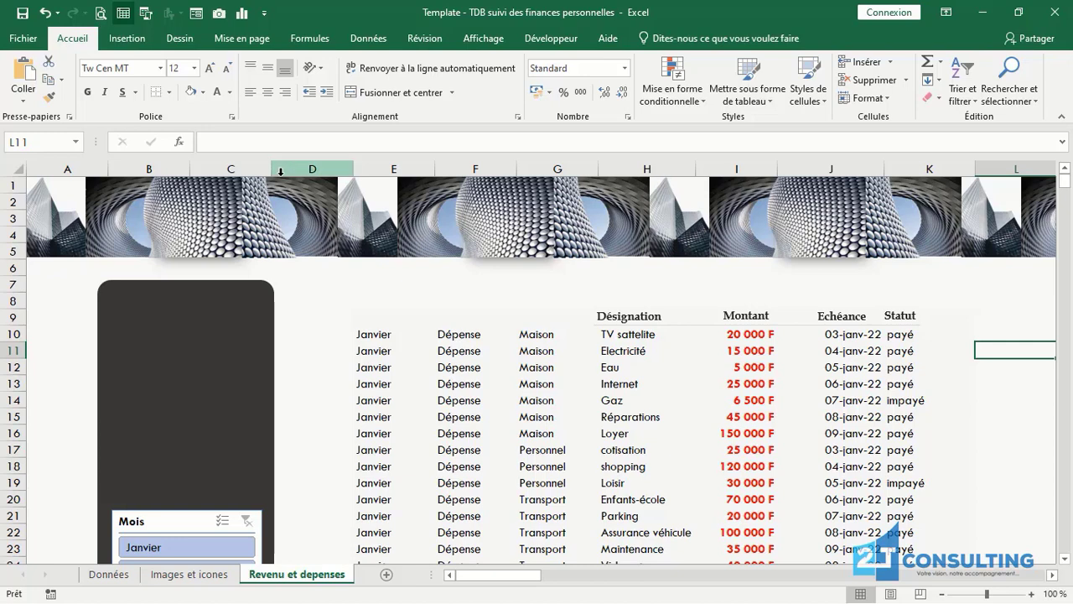
- Draw a rounded rectangle about 9.68 cm high and 5.05 cm wide over the table data in columns E and F
left_click(128, 38)
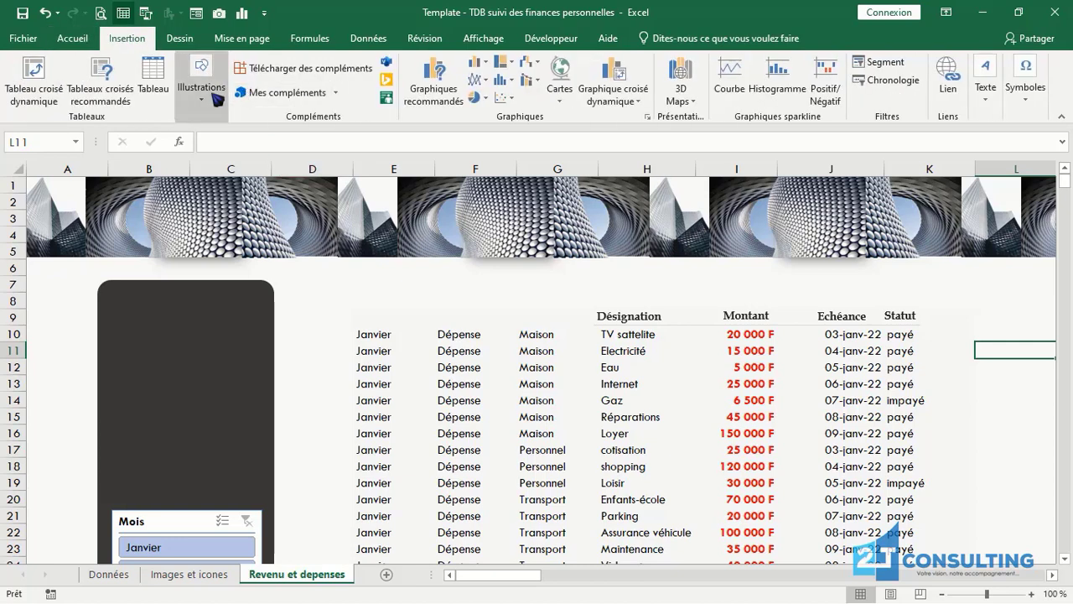
left_click(201, 83)
left_click(282, 176)
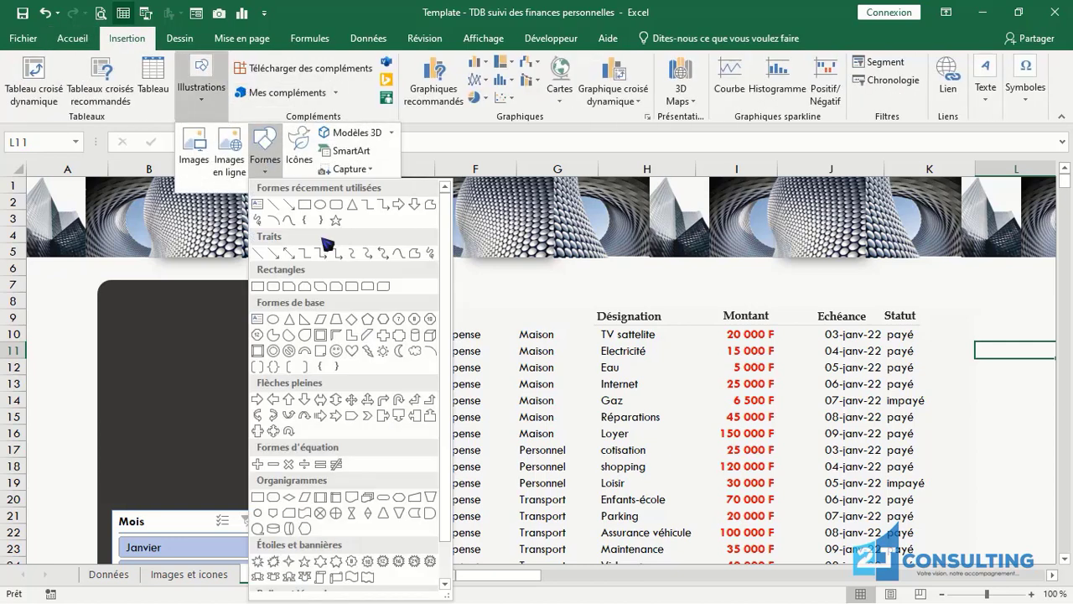
left_click(336, 208)
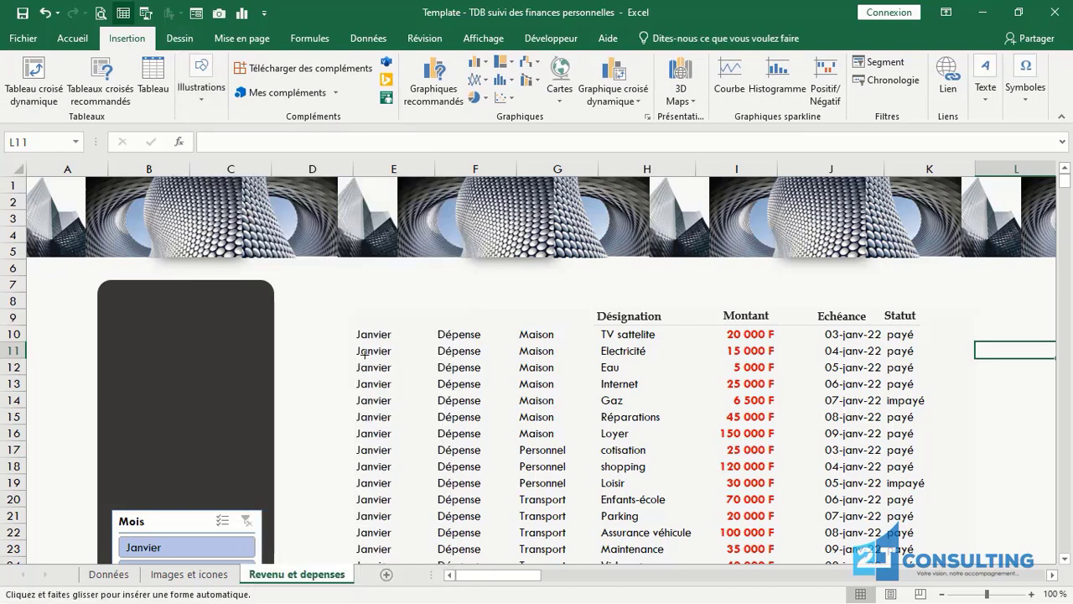
mouse_move(339, 307)
left_mouse_down()
mouse_move(503, 382)
mouse_move(506, 522)
mouse_move(480, 523)
mouse_move(499, 584)
mouse_move(486, 597)
mouse_move(498, 592)
mouse_move(490, 546)
left_mouse_up()
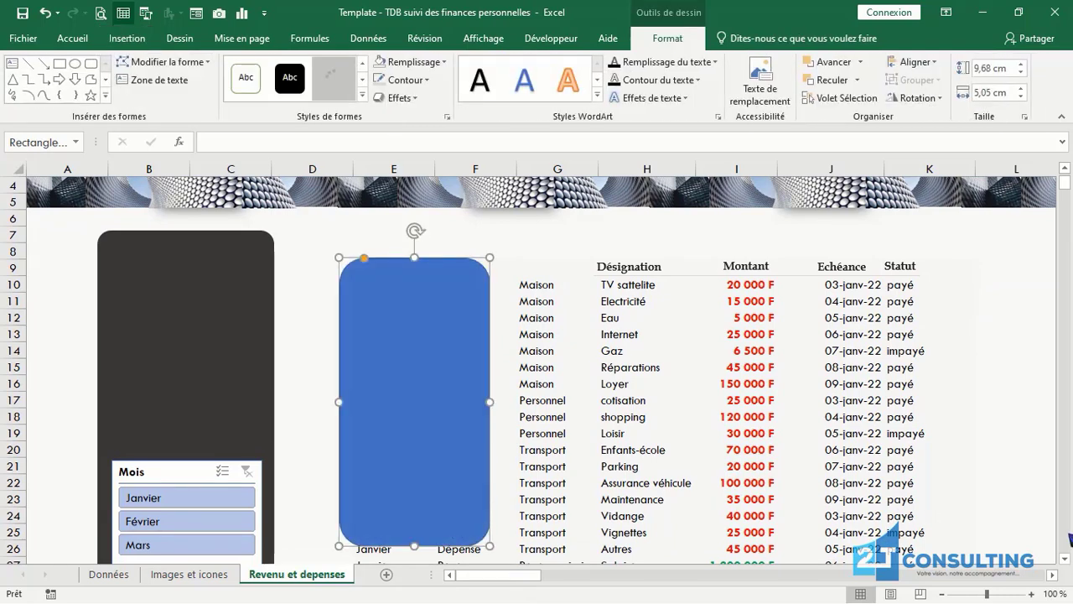
- Stretch the rounded rectangle down to about 10.16 cm high and make its corners less rounded, nudging it slightly into place
left_click(1066, 559)
left_click(1065, 559)
left_click(1065, 560)
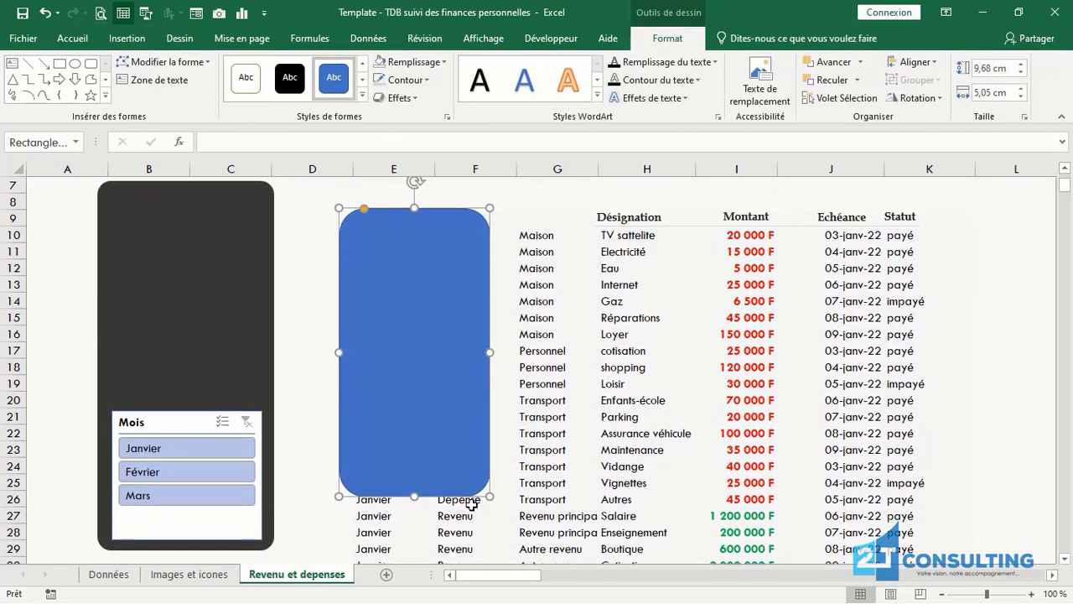
left_click_drag(414, 499, 414, 509)
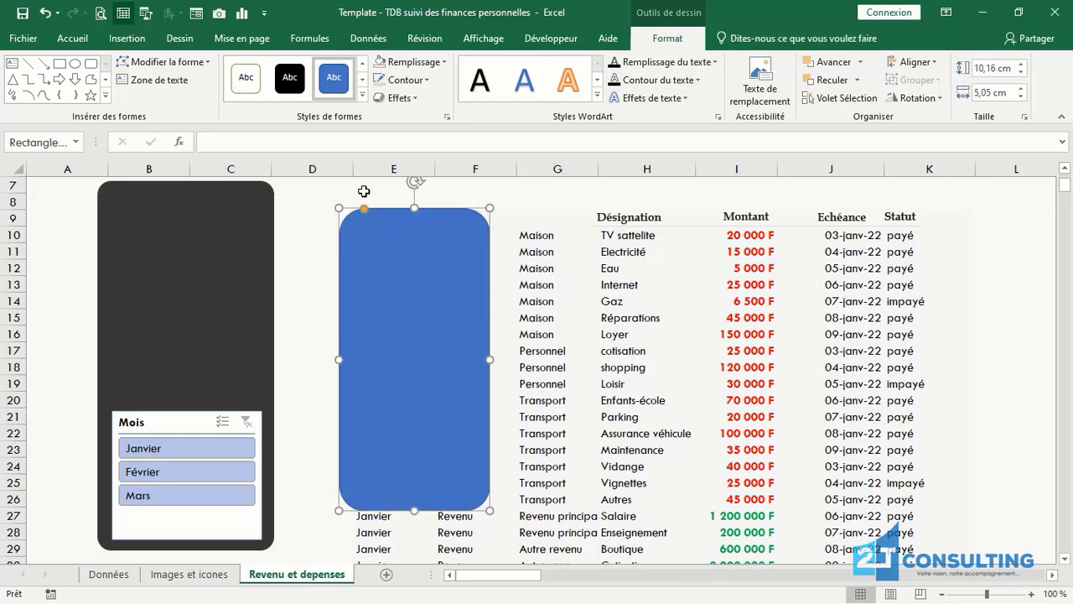
left_click_drag(363, 209, 352, 209)
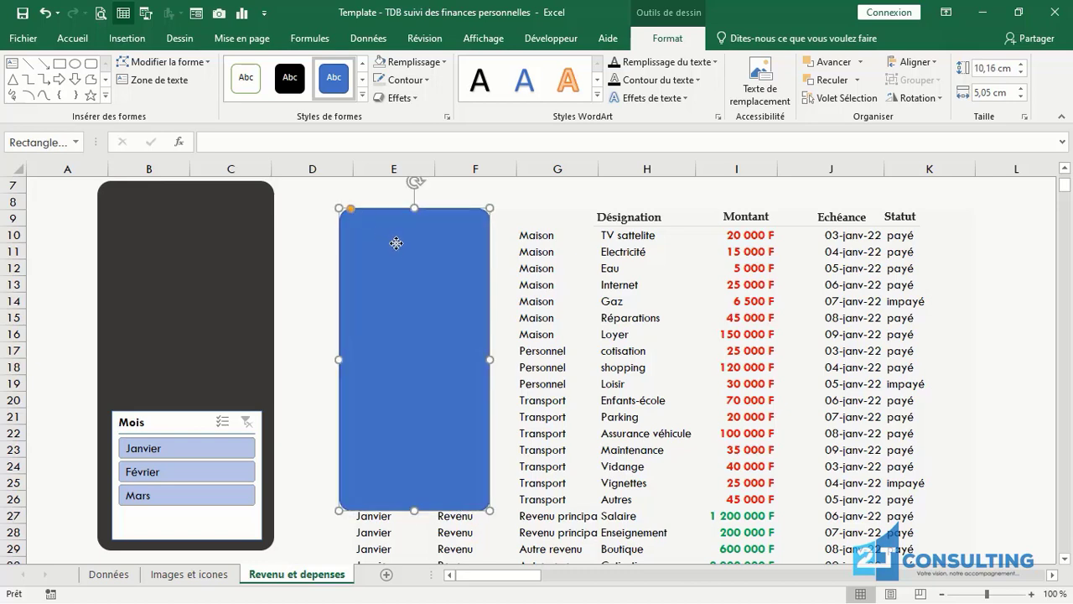
left_click_drag(396, 243, 399, 240)
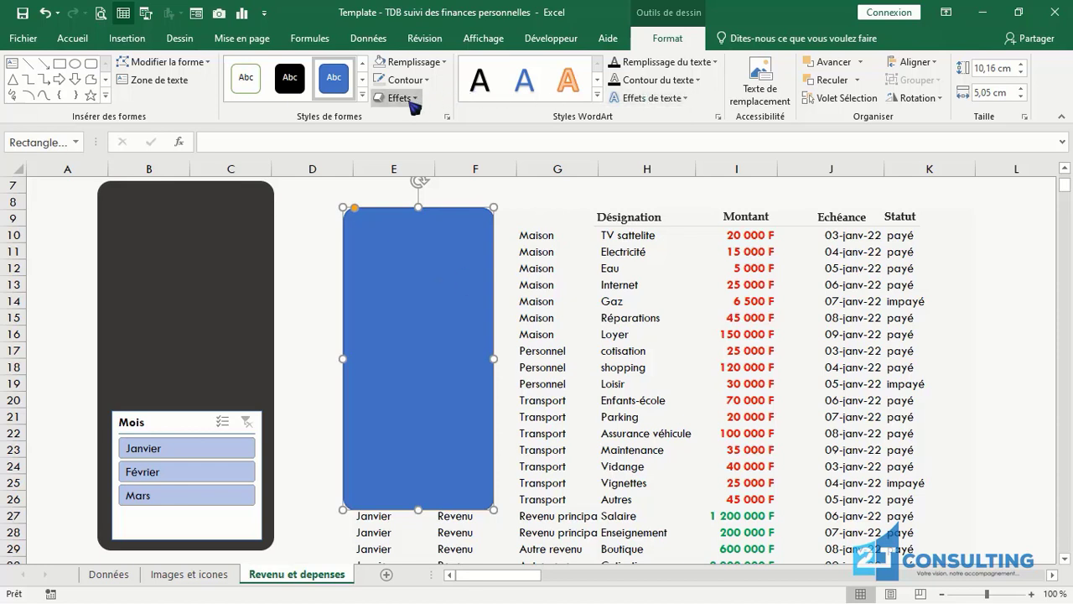
- Fill the rounded rectangle with a recently used off-white colour and apply a bevel effect from the second row of presets
left_click(443, 64)
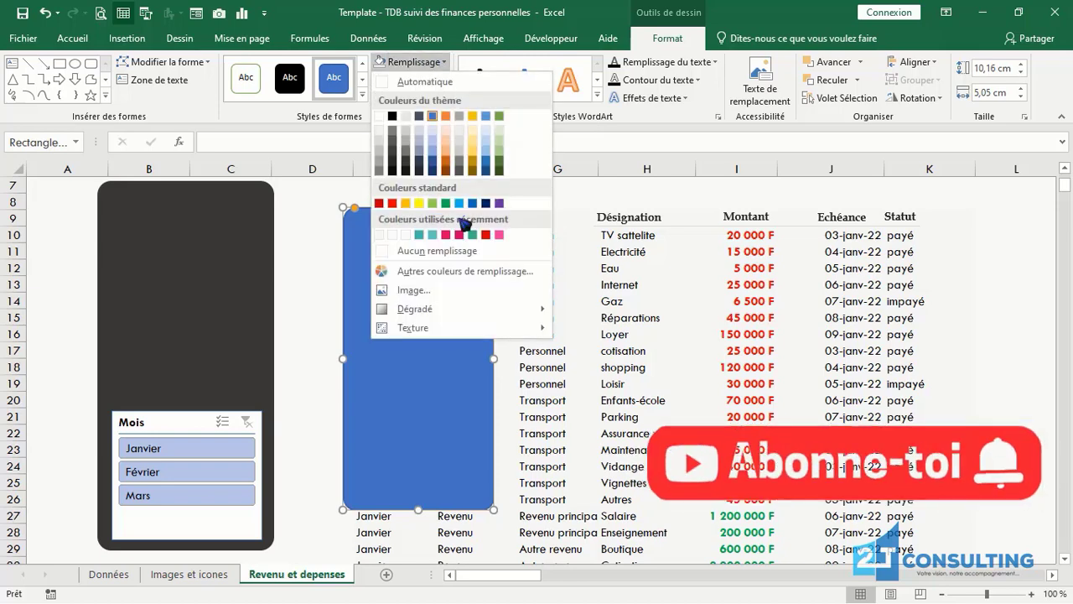
left_click(409, 236)
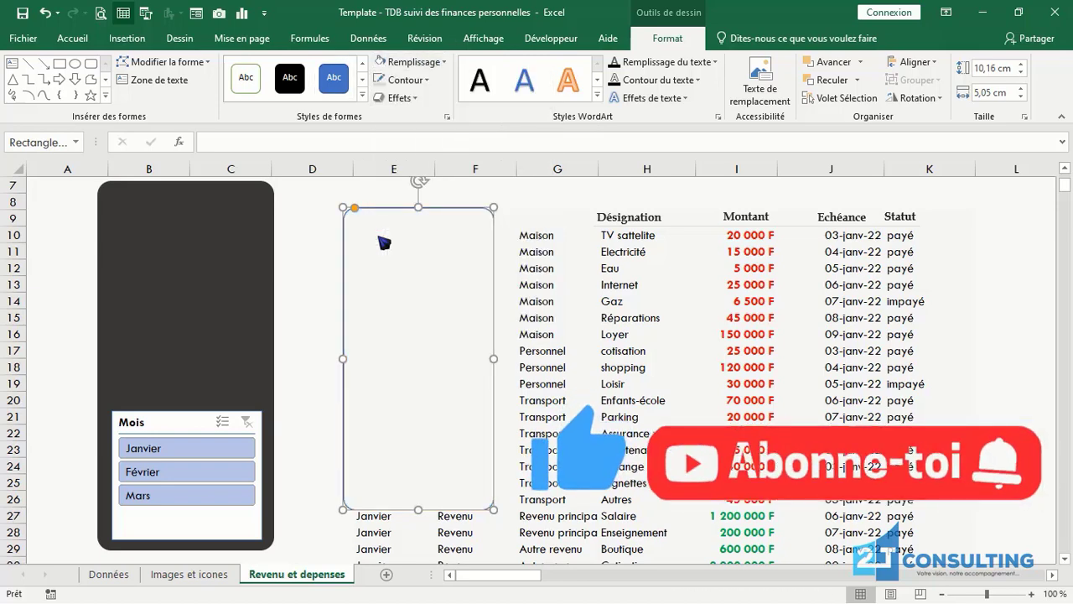
left_click(400, 97)
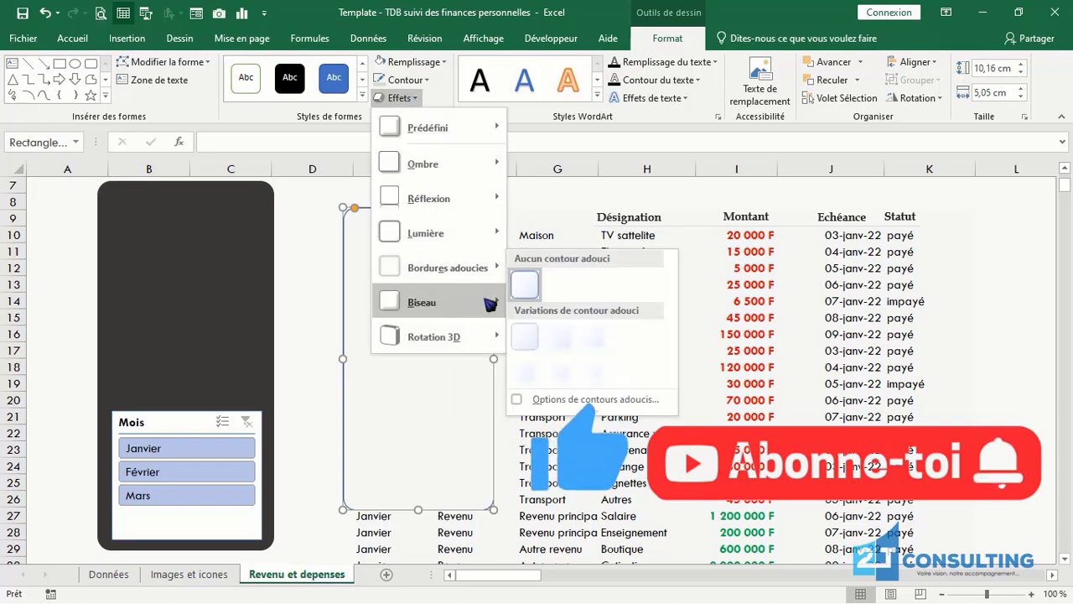
mouse_move(489, 303)
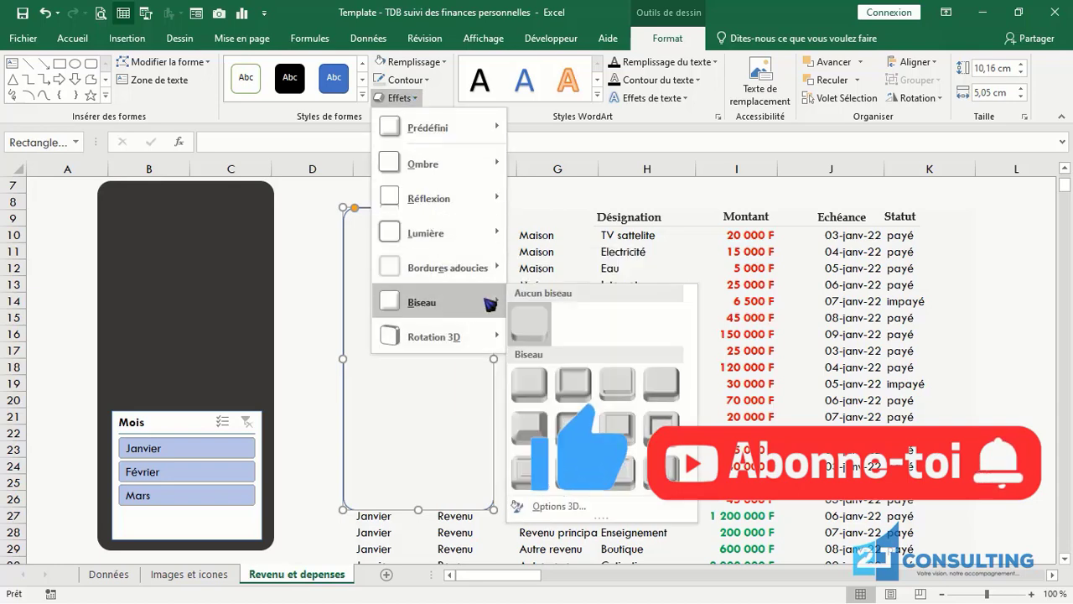
left_click(576, 427)
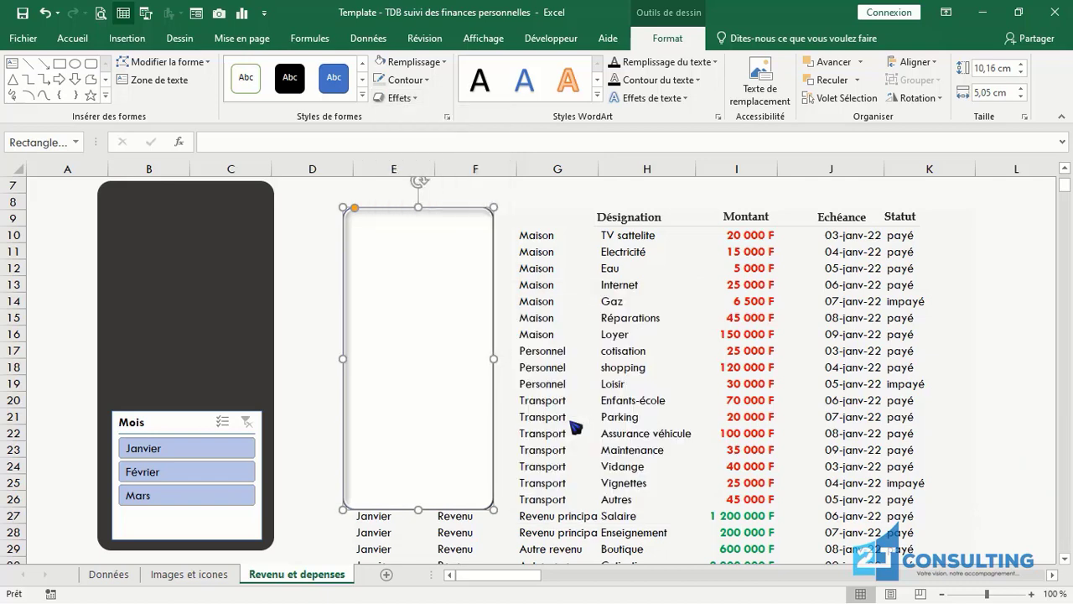
- Remove the rounded rectangle's outline and give it the outer shadow "Décalage : gauche"
left_click(417, 98)
left_click(408, 80)
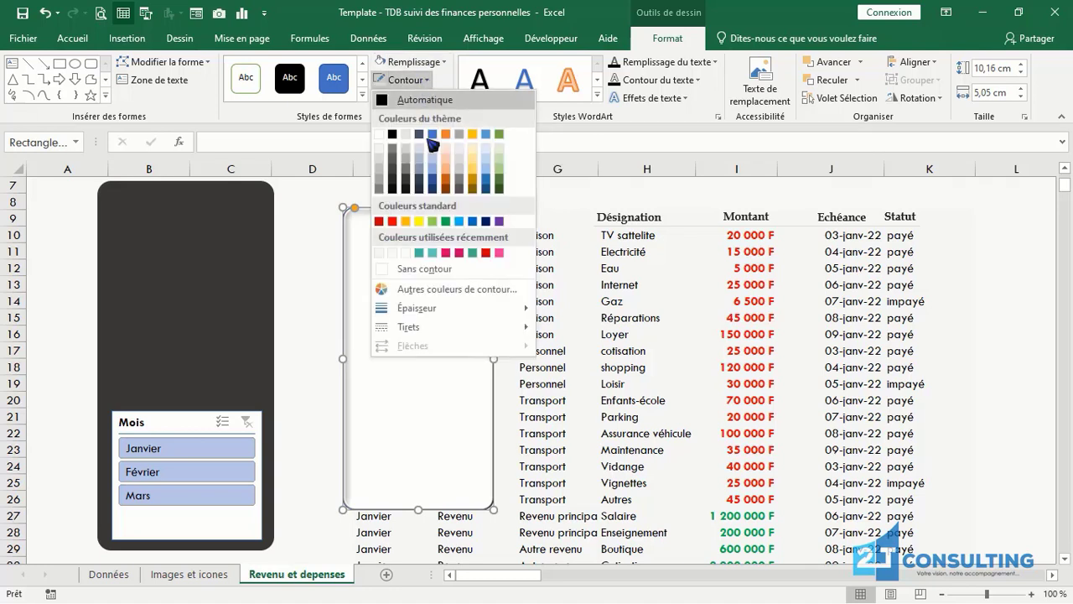
left_click(439, 270)
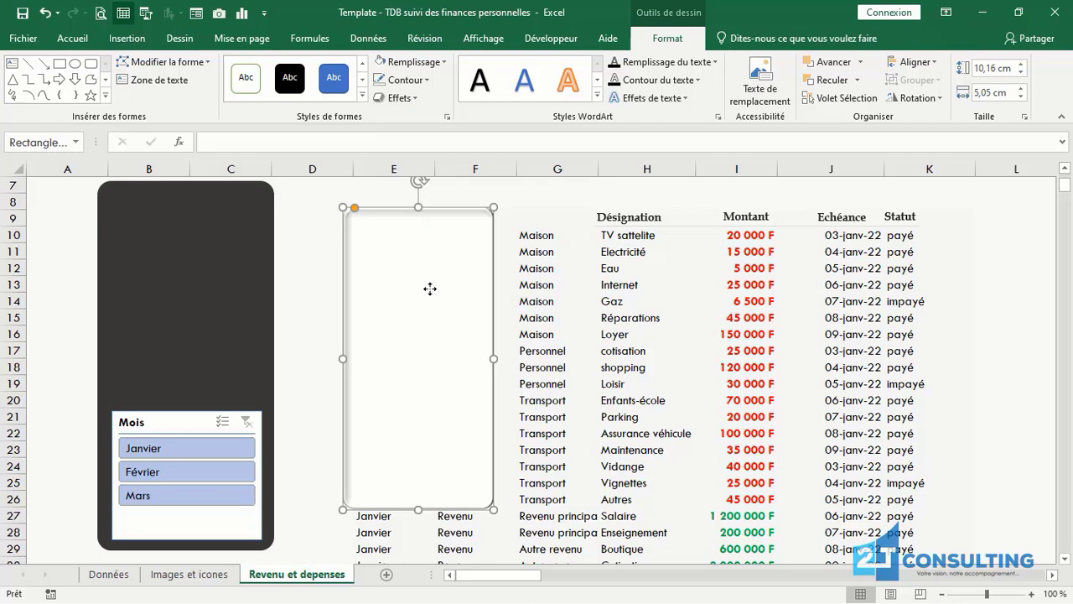
left_click(396, 97)
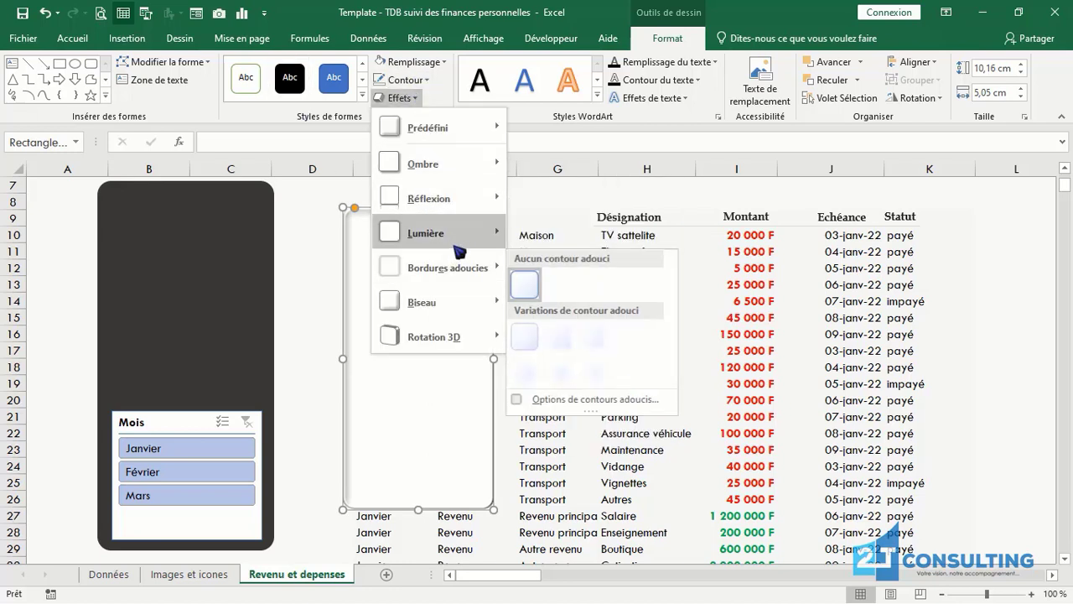
mouse_move(494, 164)
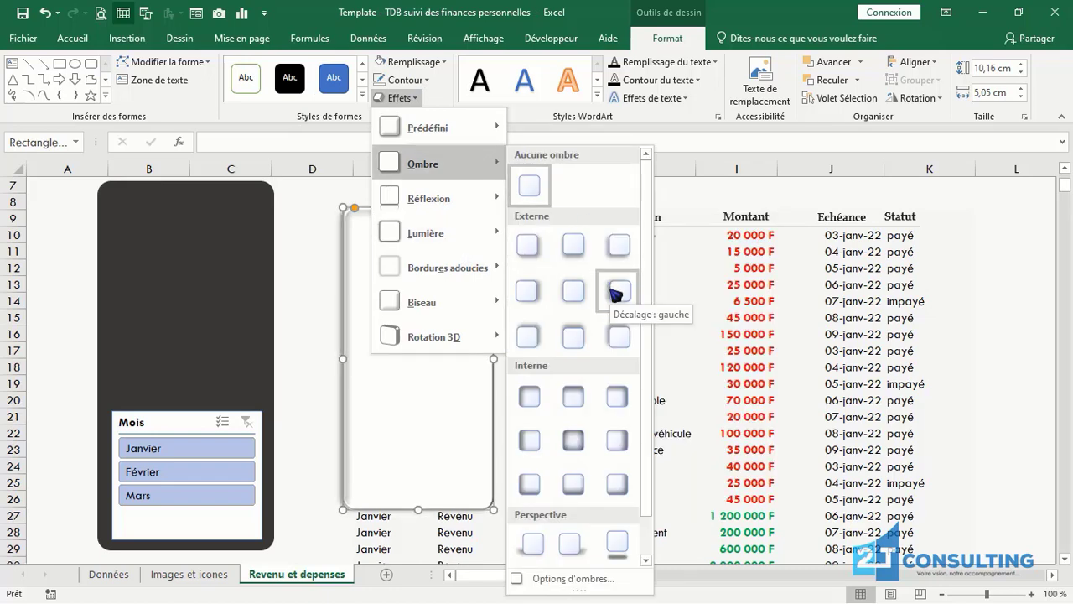
left_click(617, 291)
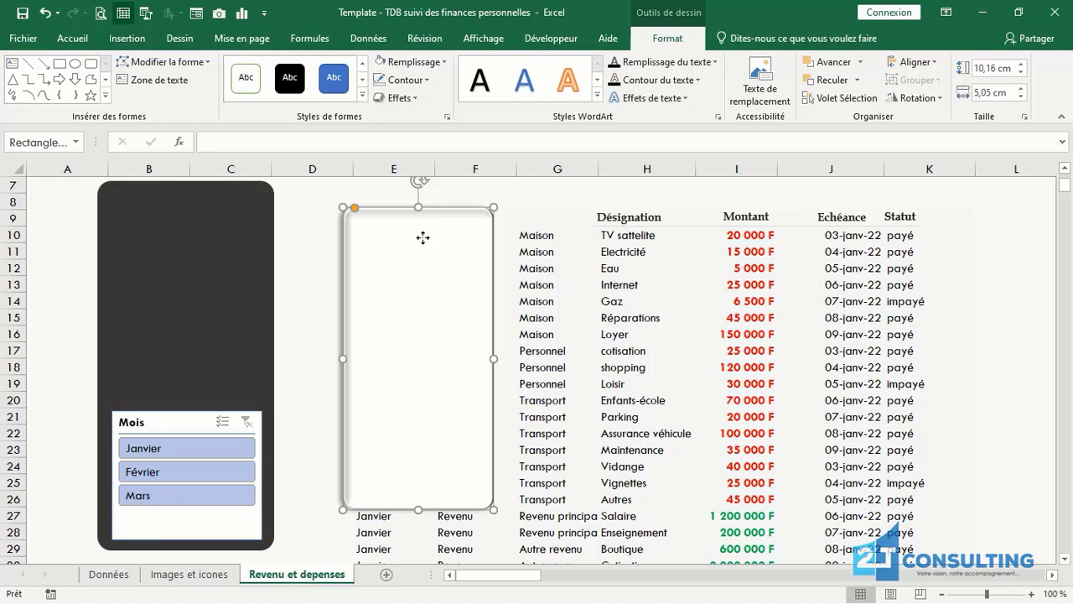
- Duplicate the rounded rectangle alongside the original with tops aligned, and shrink the copy to about 4.39 cm high and 3.12 cm wide
left_click_drag(423, 238, 574, 232)
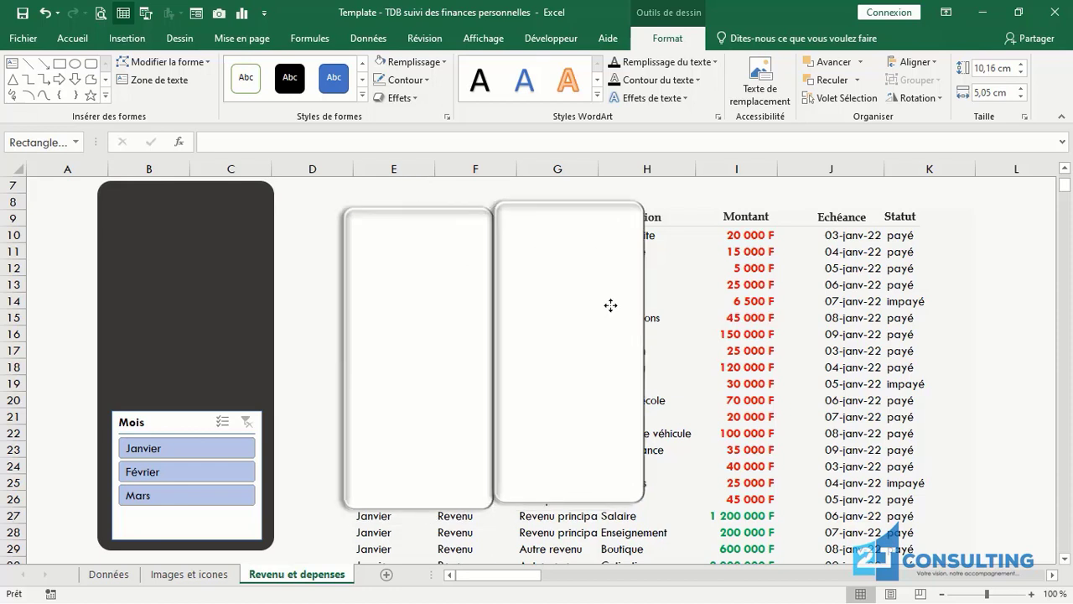
left_click_drag(610, 305, 609, 318)
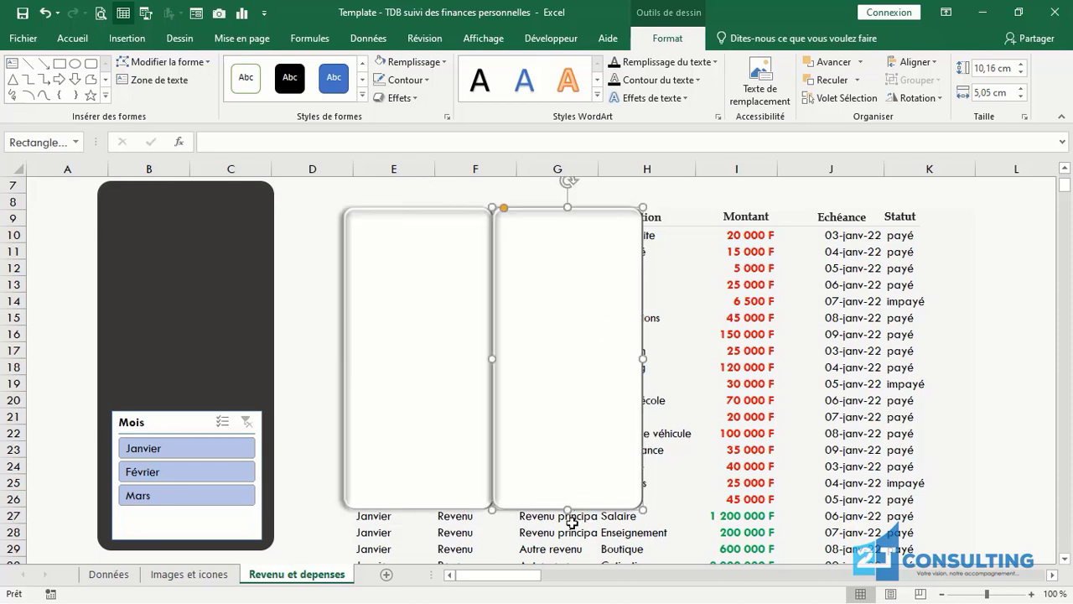
left_click_drag(567, 507, 554, 335)
left_click_drag(643, 271, 565, 290)
- Narrow the large rounded rectangle slightly and shift the small one close against its edge
left_click(461, 314)
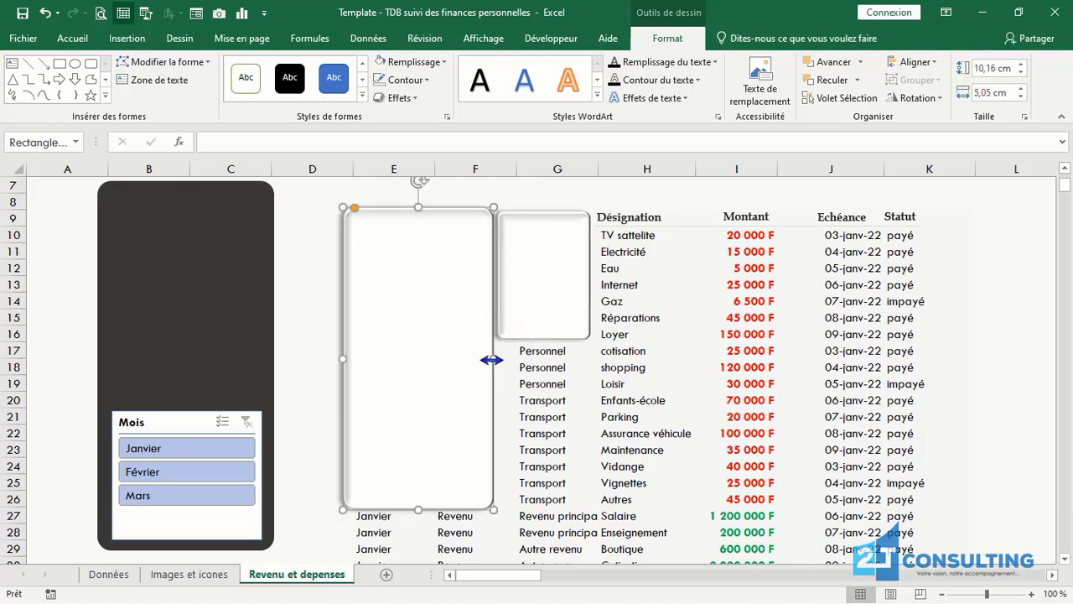
left_click_drag(491, 359, 538, 339)
left_click(517, 334)
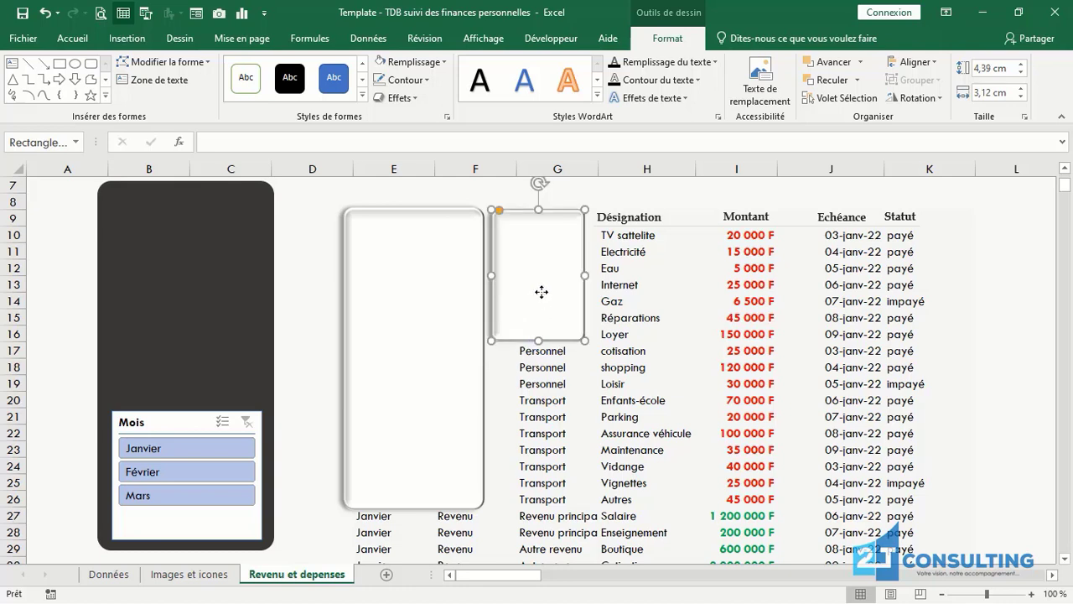
- Duplicate the small rectangle directly beneath itself and shorten the copy to about 1.54 cm high
key("ctrl+d")
left_click_drag(542, 304, 532, 438)
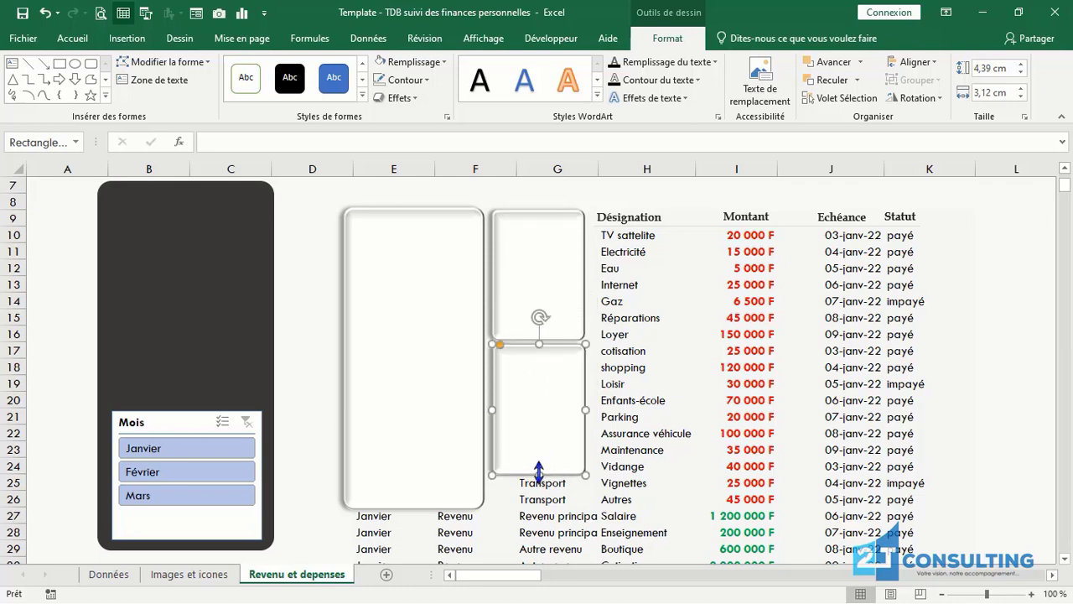
left_click_drag(539, 475, 541, 390)
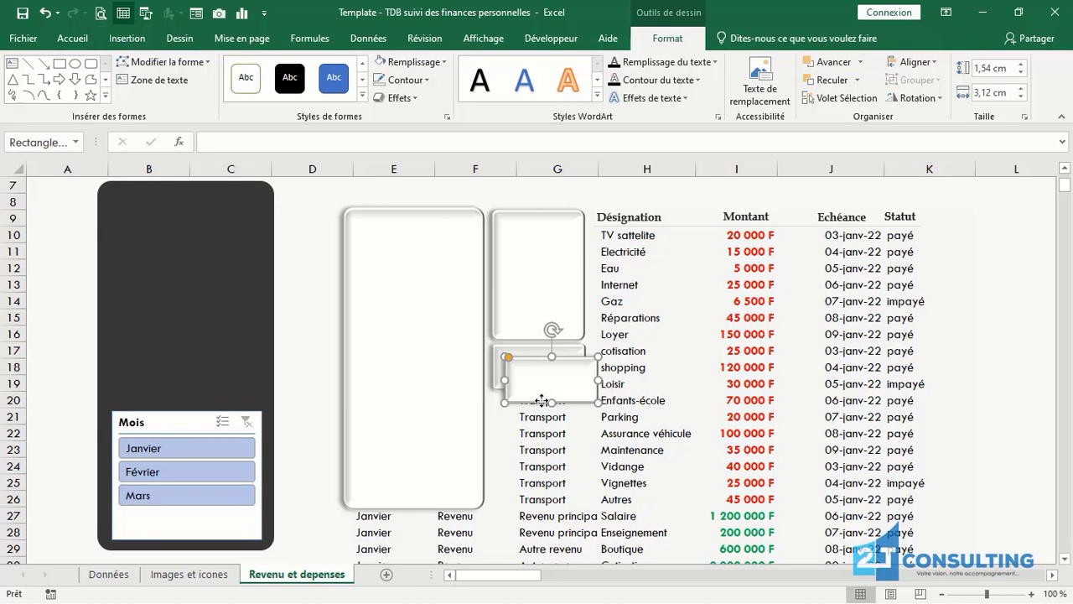
- Duplicate the short rectangle beneath itself and stretch the copy to about 3.76 cm high, down to near the large rectangle's lower edge
left_click_drag(544, 386, 544, 506)
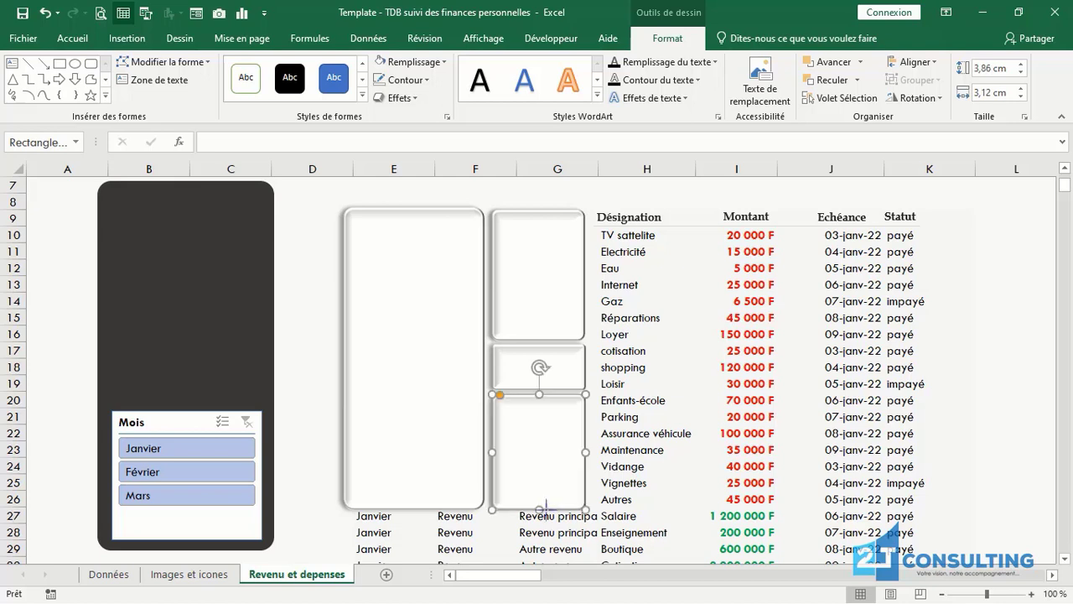
key("Delete")
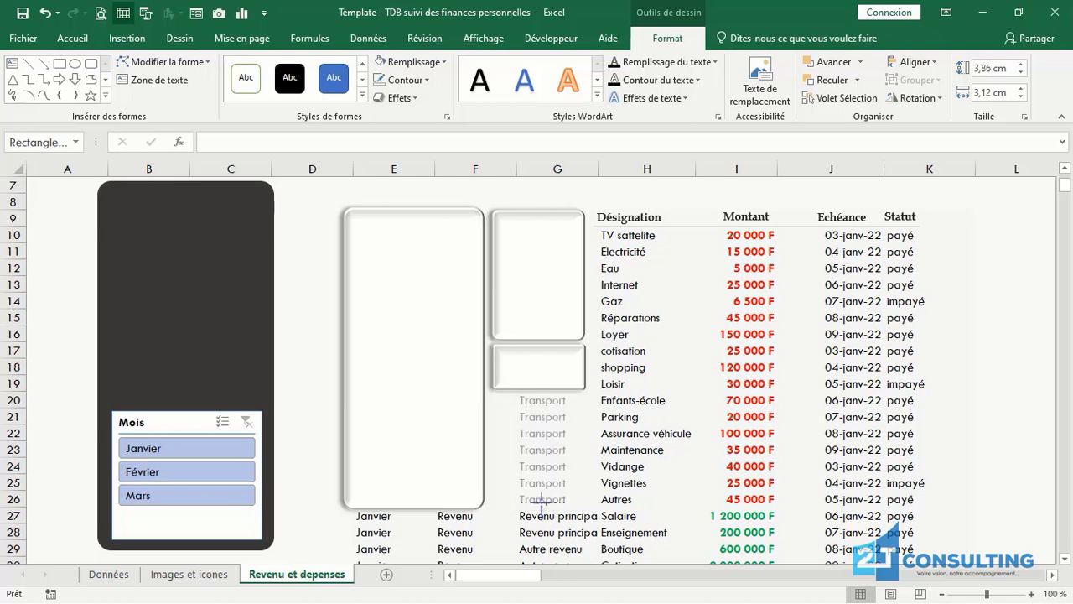
key("ctrl+z")
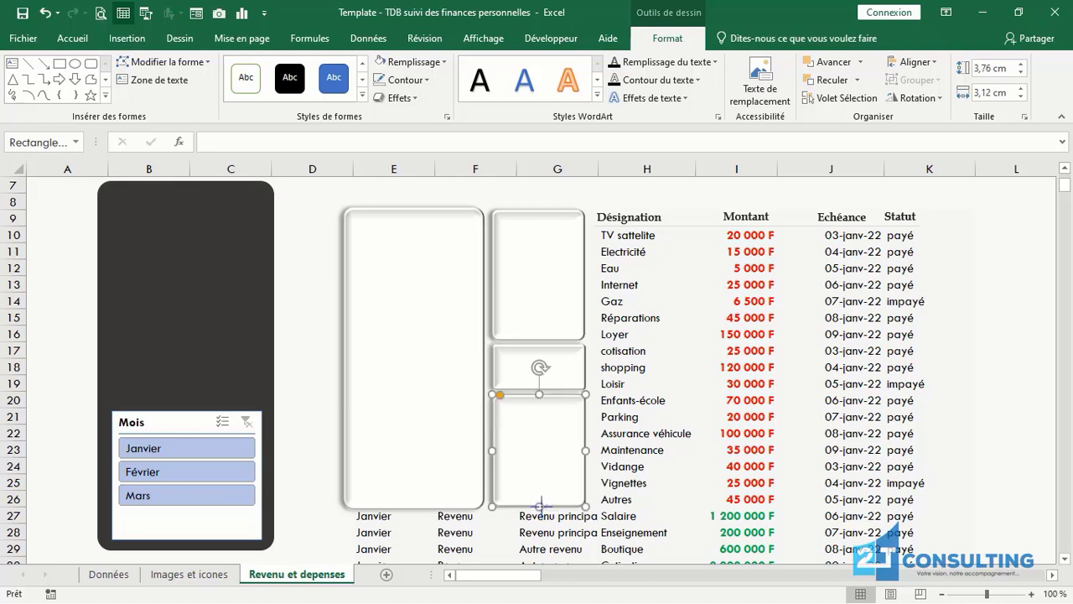
left_click(1003, 361)
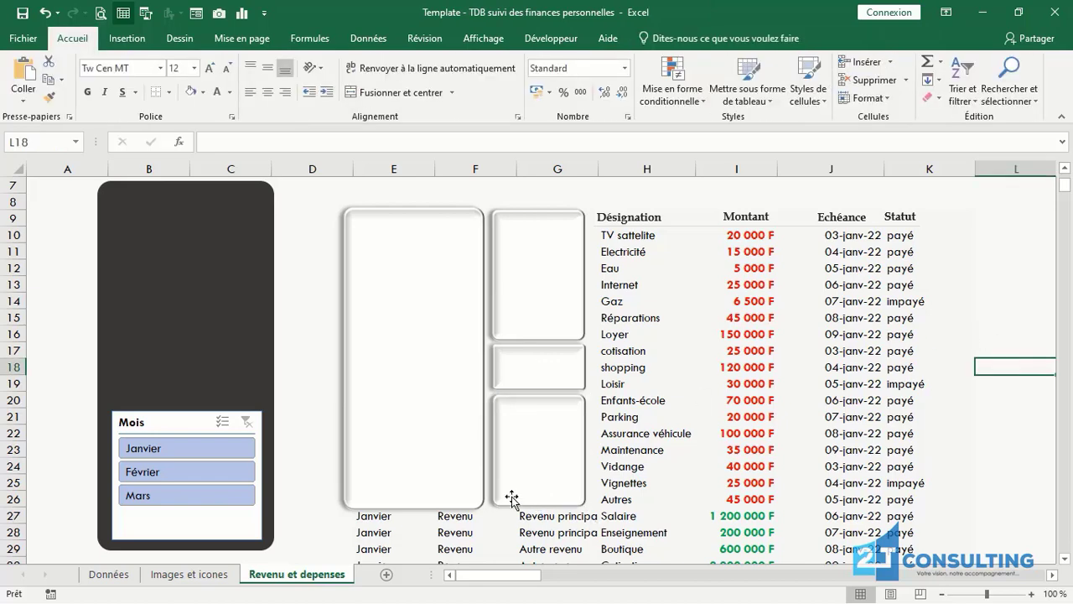
- Copy the lowest small rectangle beneath the large one, resize it to about 2.12 cm high and 4.79 cm wide, and duplicate it alongside
left_click(419, 436)
left_click(536, 467)
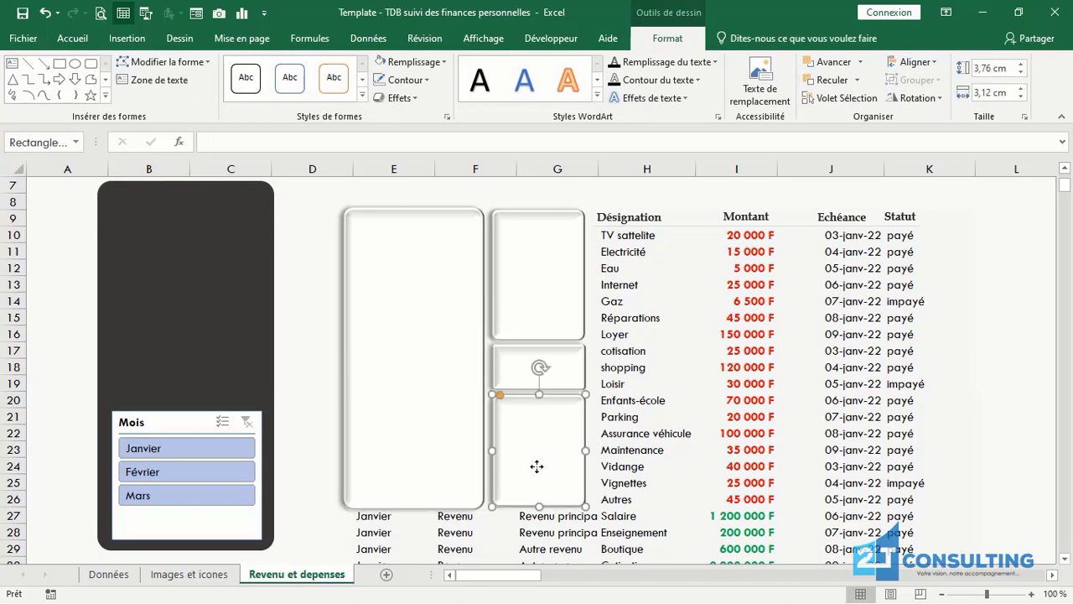
key("ctrl+d")
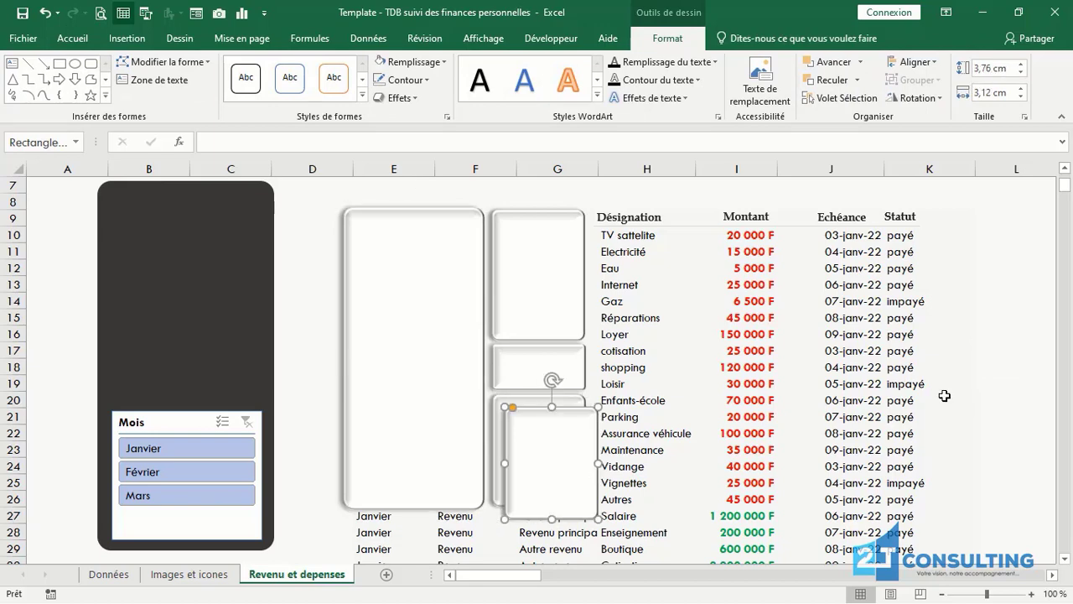
left_click(1065, 559)
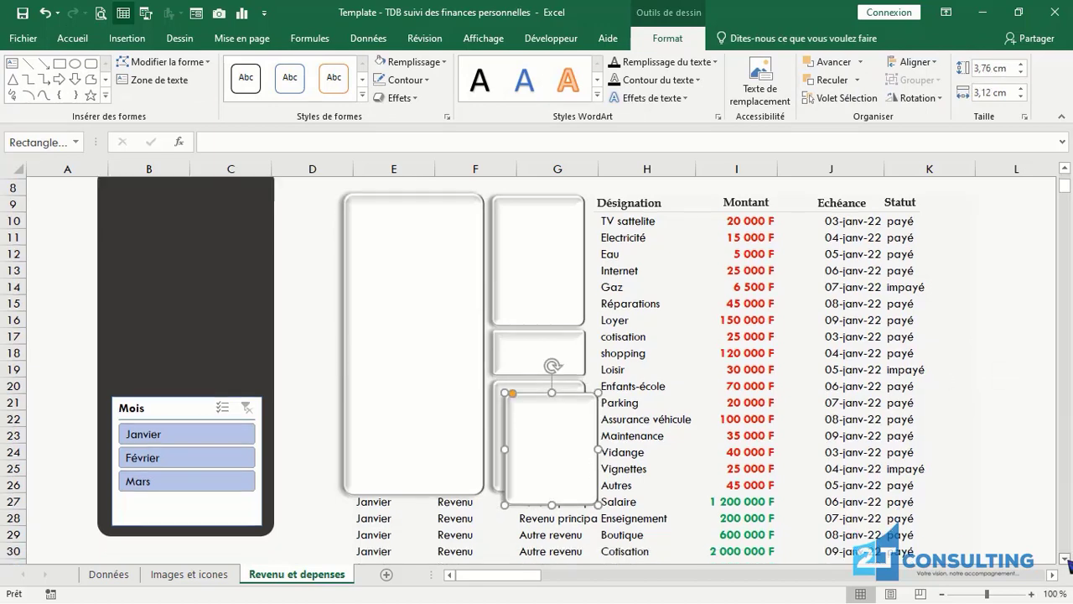
scroll(1069, 566, "down", 4)
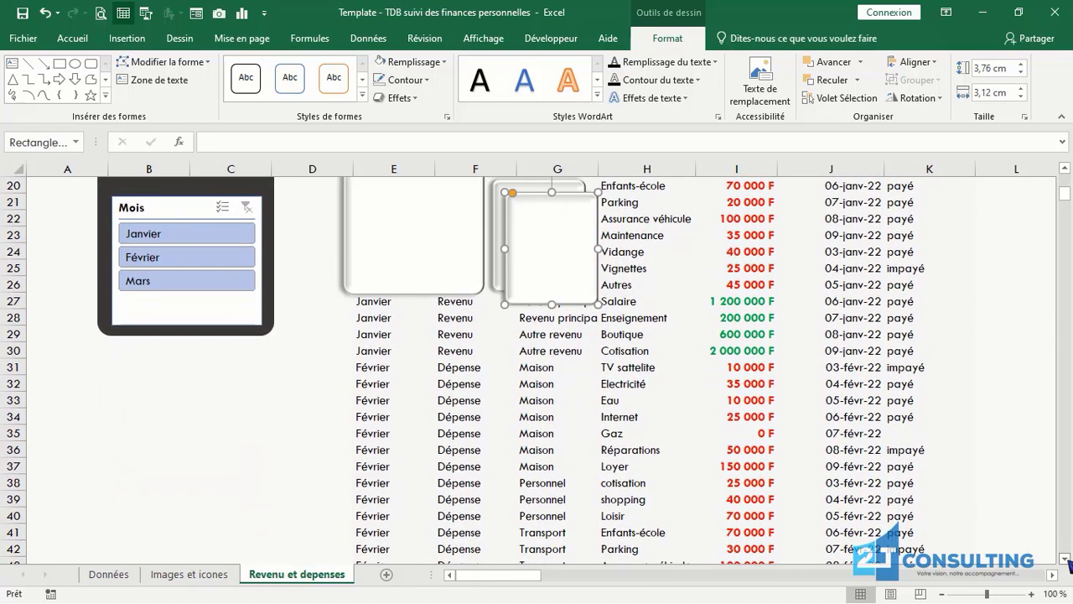
left_click_drag(555, 262, 392, 365)
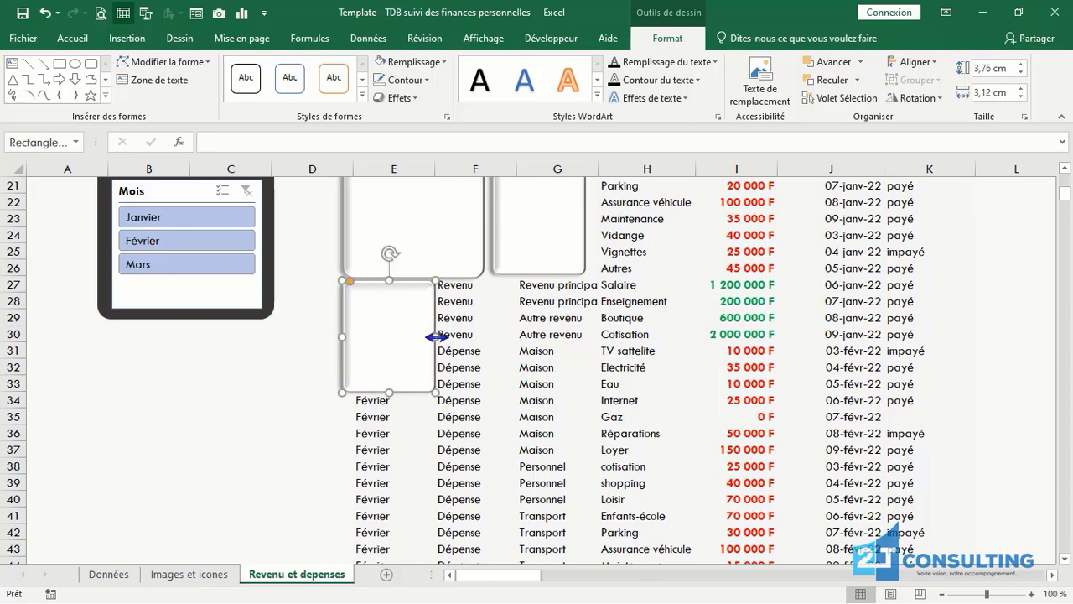
left_click_drag(434, 335, 484, 334)
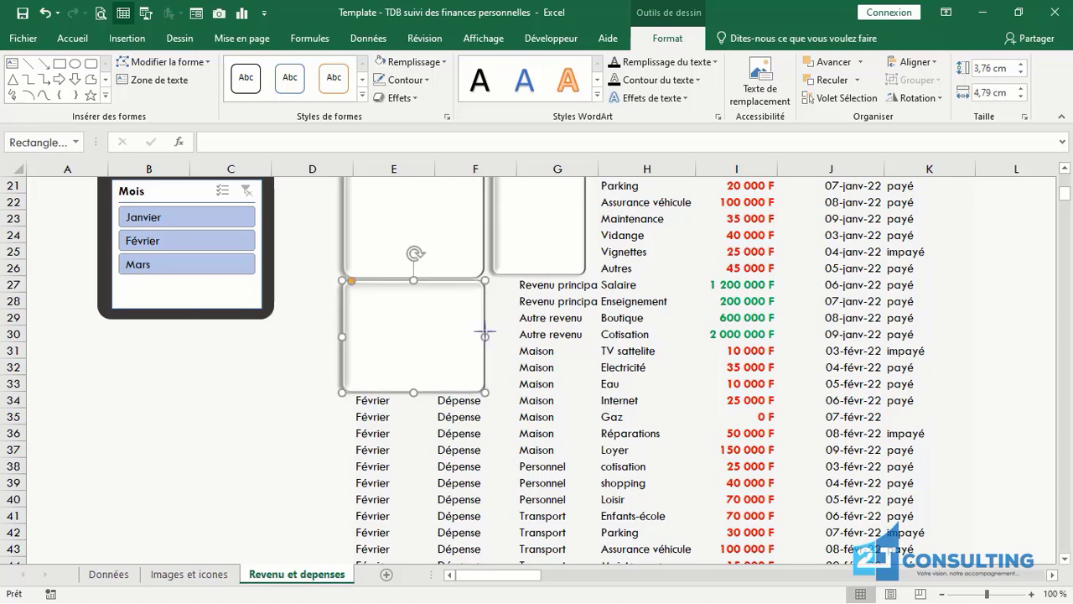
left_click_drag(413, 391, 585, 317)
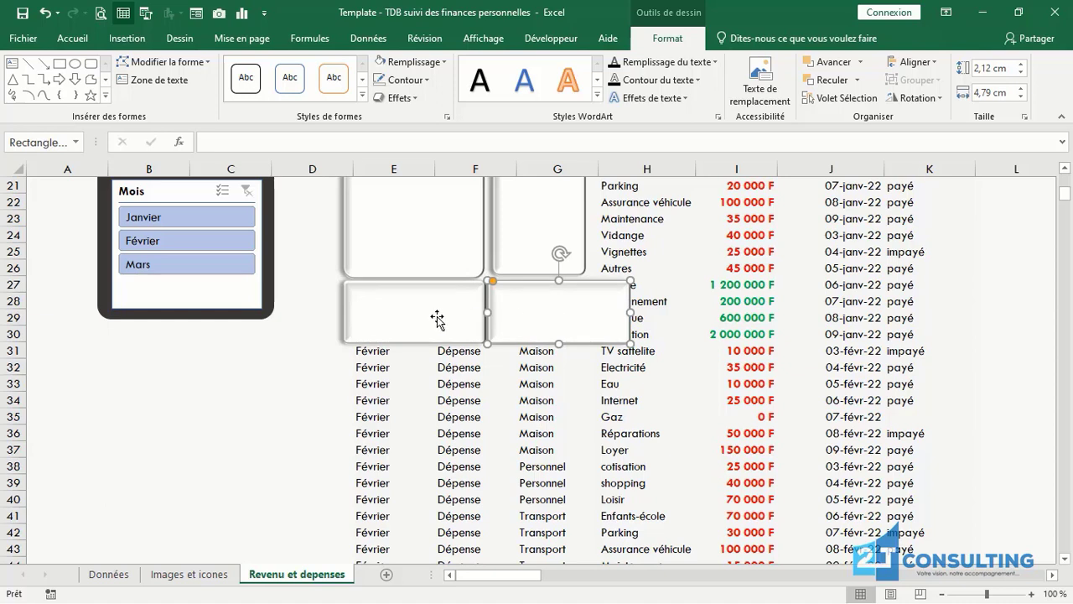
- Nudge the rectangle under the large one into line and narrow its neighbouring copy to about 3.73 cm wide and 2.12 cm high
left_click_drag(436, 317, 433, 314)
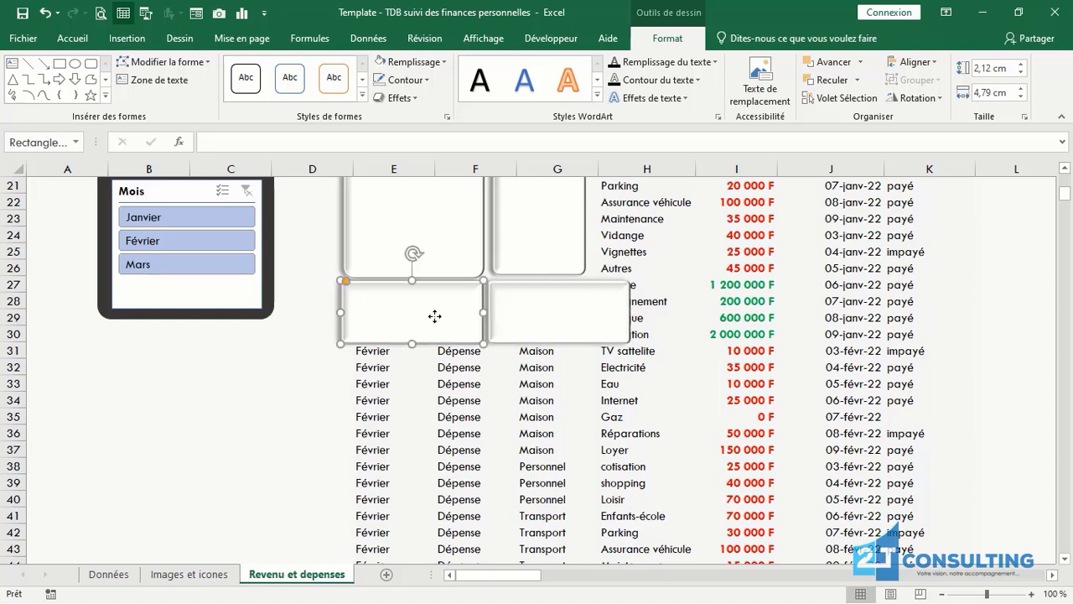
left_click(585, 312)
left_click_drag(635, 313, 599, 314)
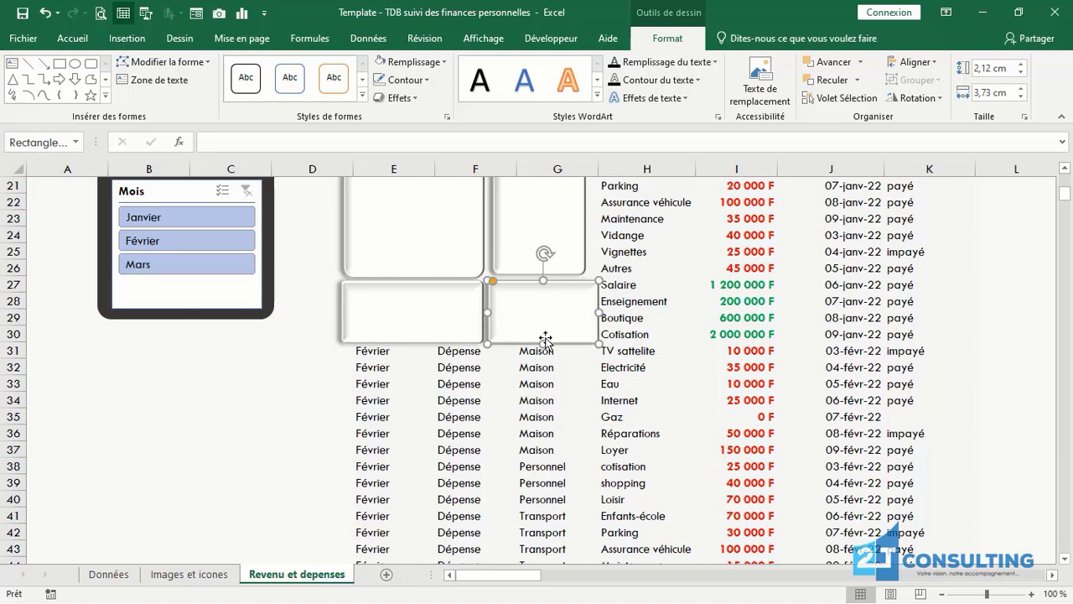
left_click_drag(544, 344, 544, 341)
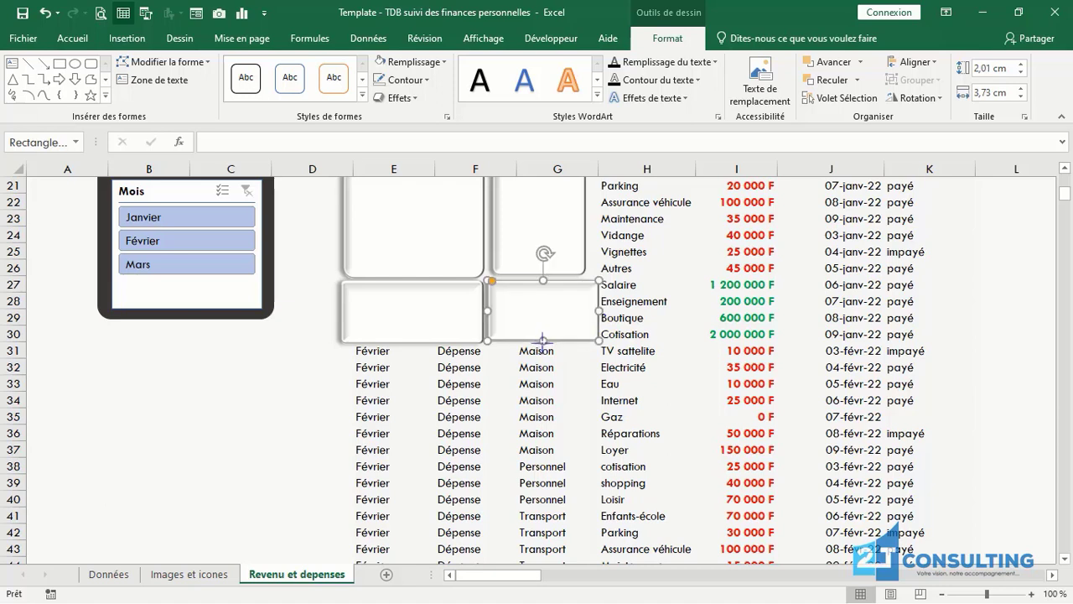
key("Delete")
key("ctrl+z")
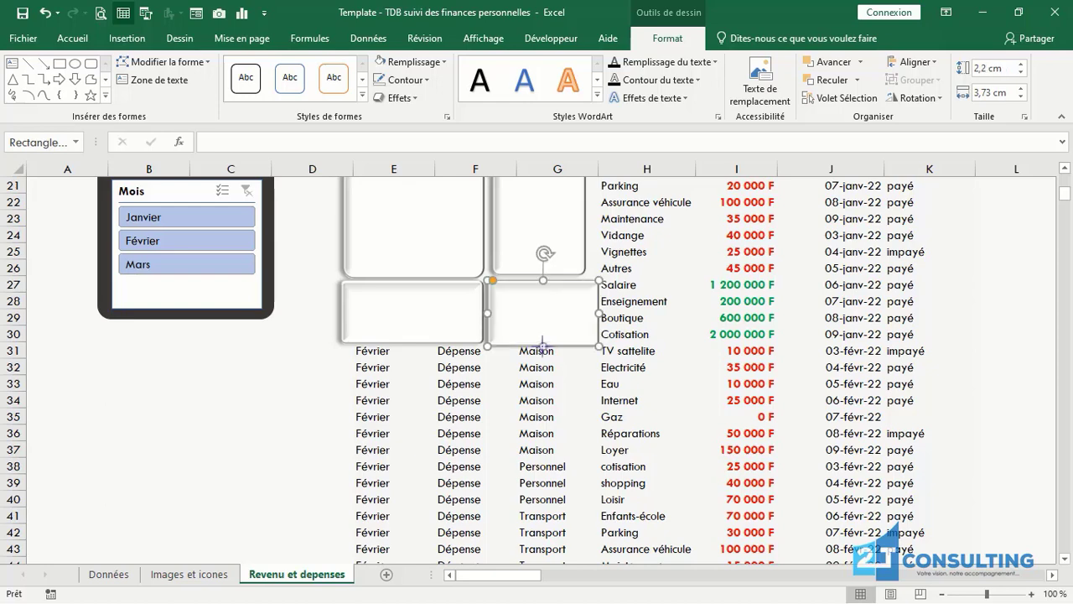
key("Delete")
key("ctrl+z")
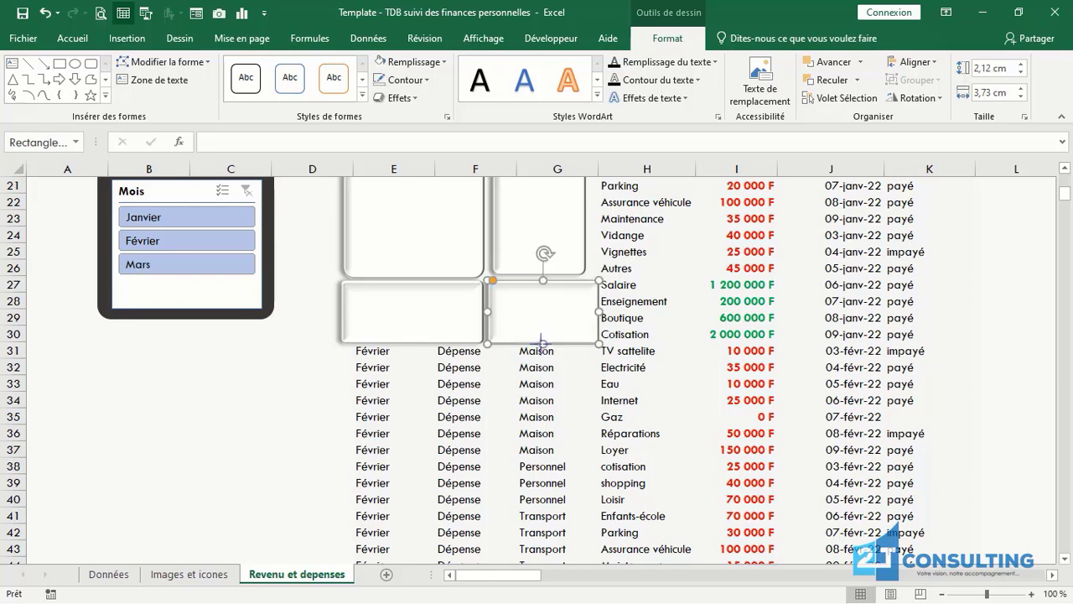
left_click(290, 396)
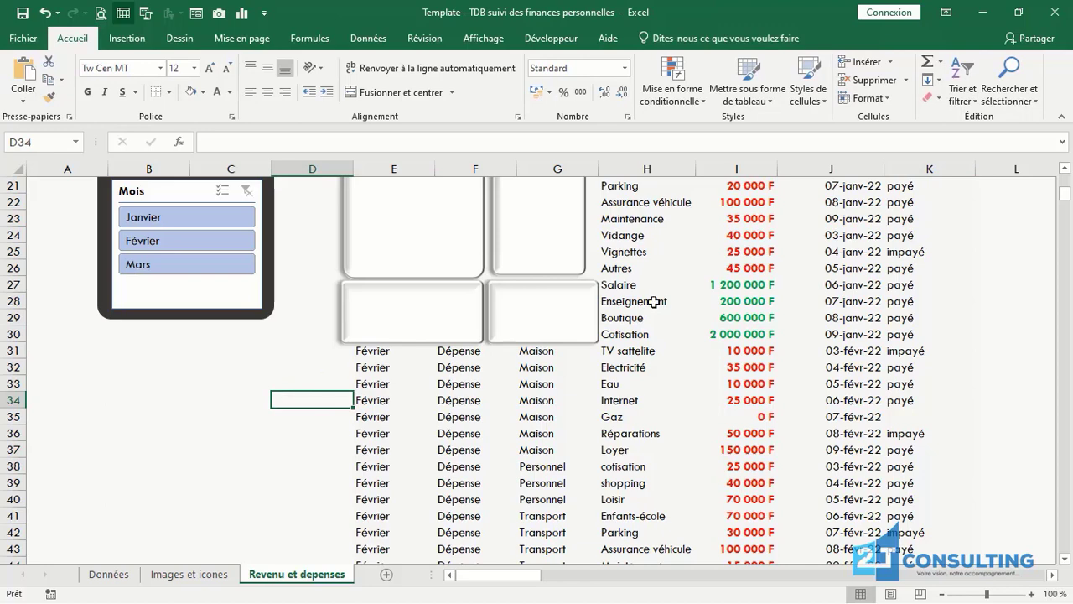
- Duplicate the "Désignation" header text box and place the copy in the middle of the large rounded rectangle
left_click(1065, 169)
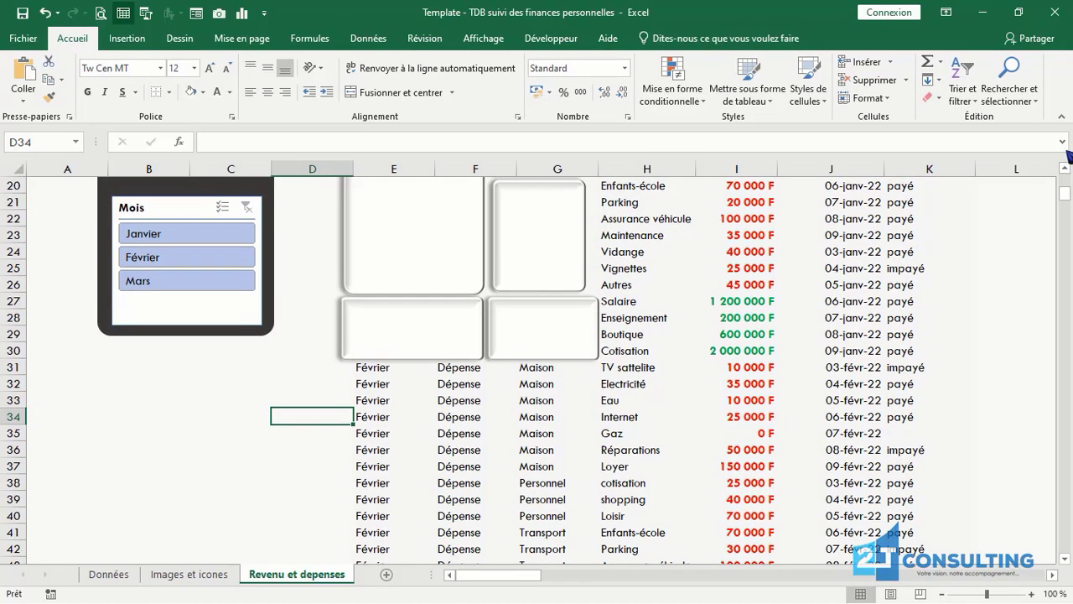
left_click(1065, 169)
left_click(1065, 168)
left_click(1065, 169)
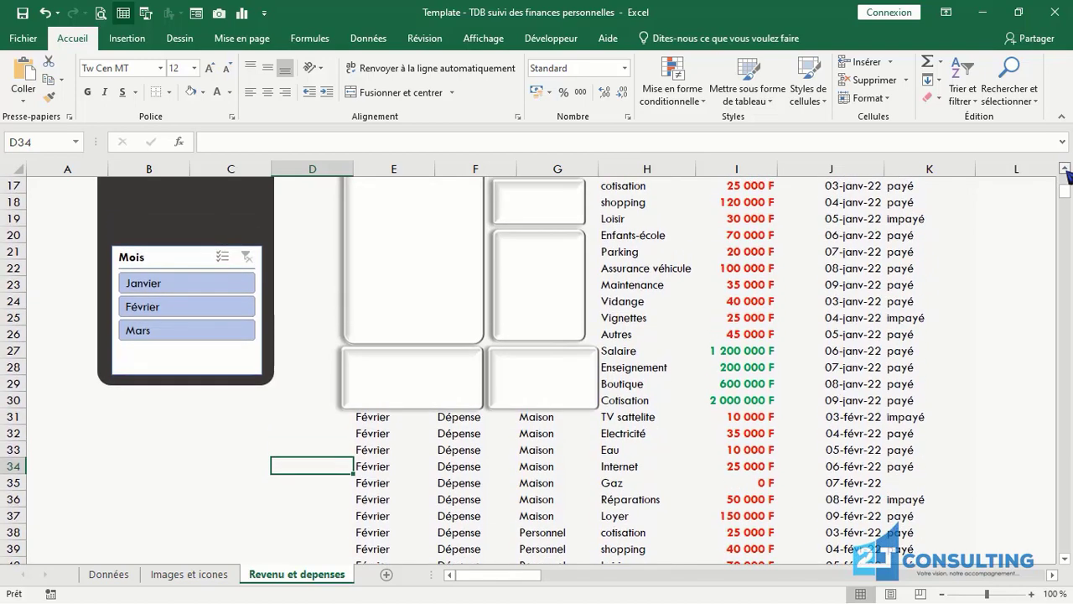
left_click(1065, 168)
left_click(1065, 168)
left_click(1065, 169)
left_click(1065, 169)
left_click(1065, 168)
left_click(1065, 169)
left_click(1065, 169)
left_click(1065, 169)
left_click(1065, 169)
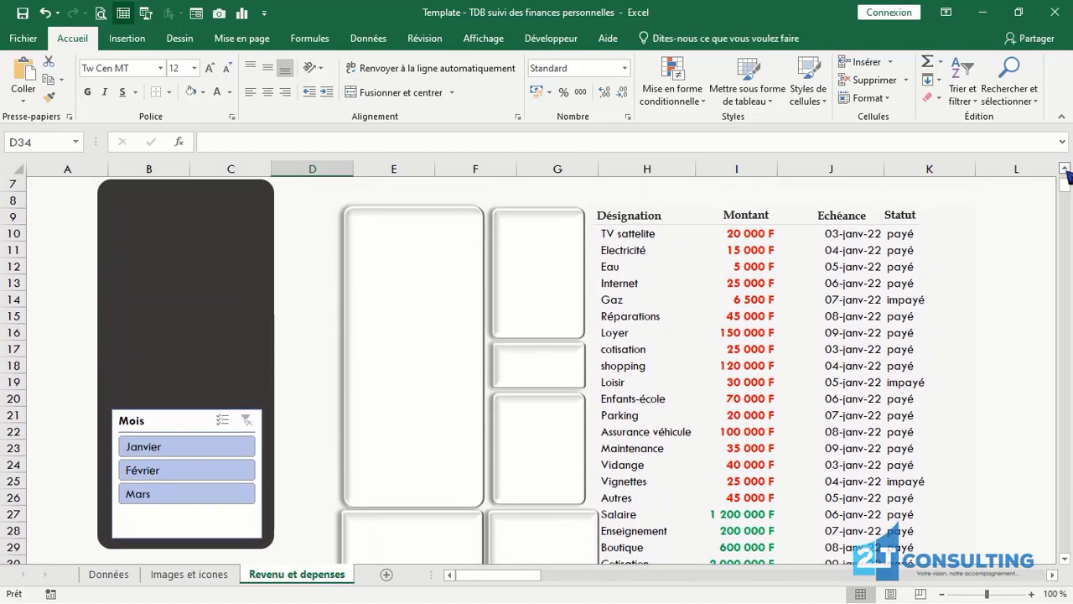
left_click(1065, 169)
left_click(1065, 169)
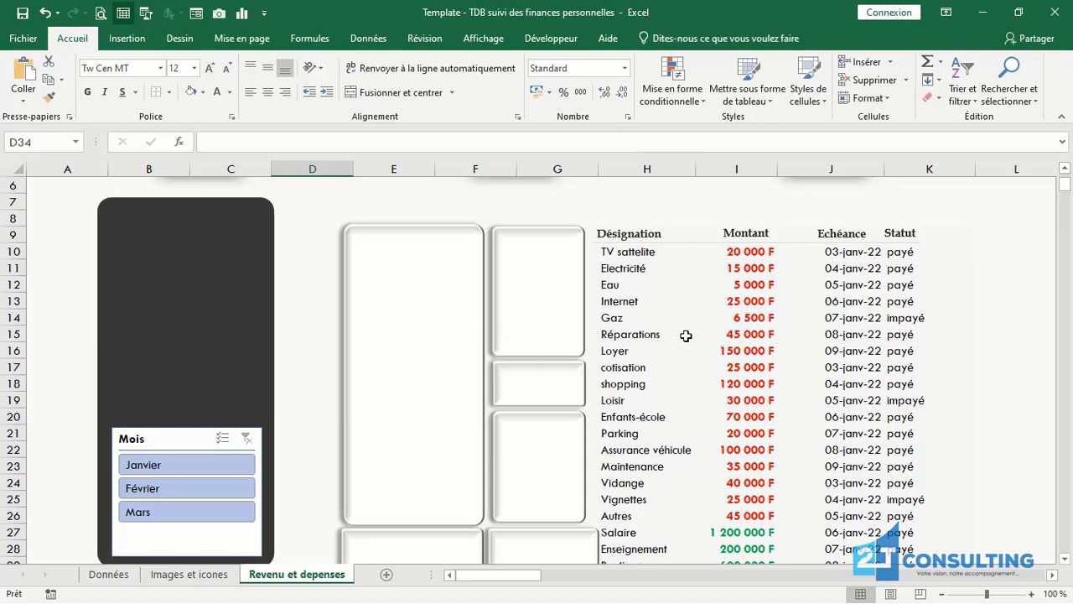
left_click(621, 234)
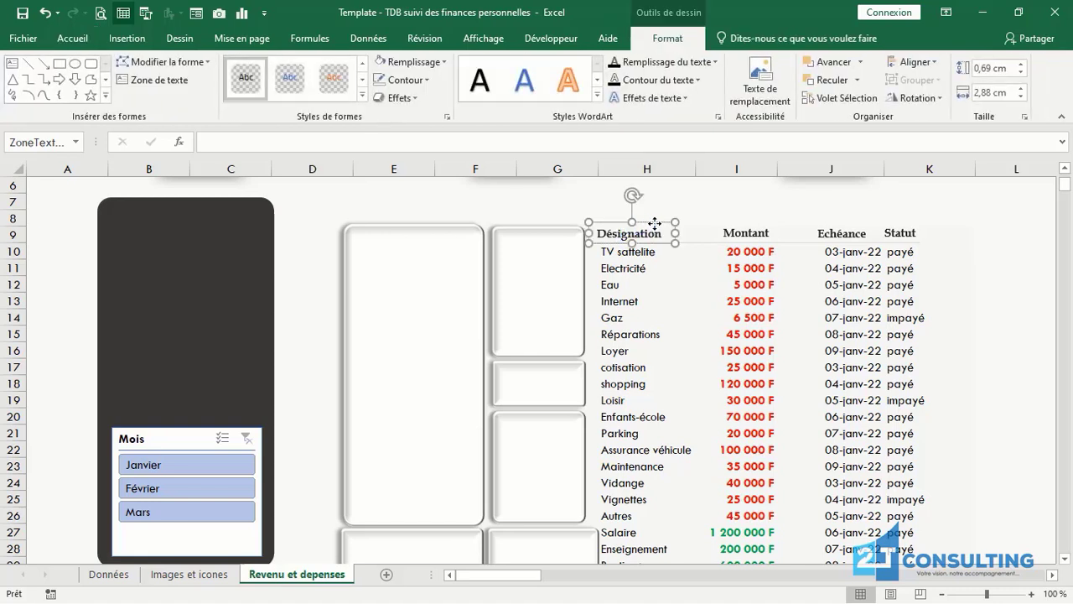
key("ctrl+d")
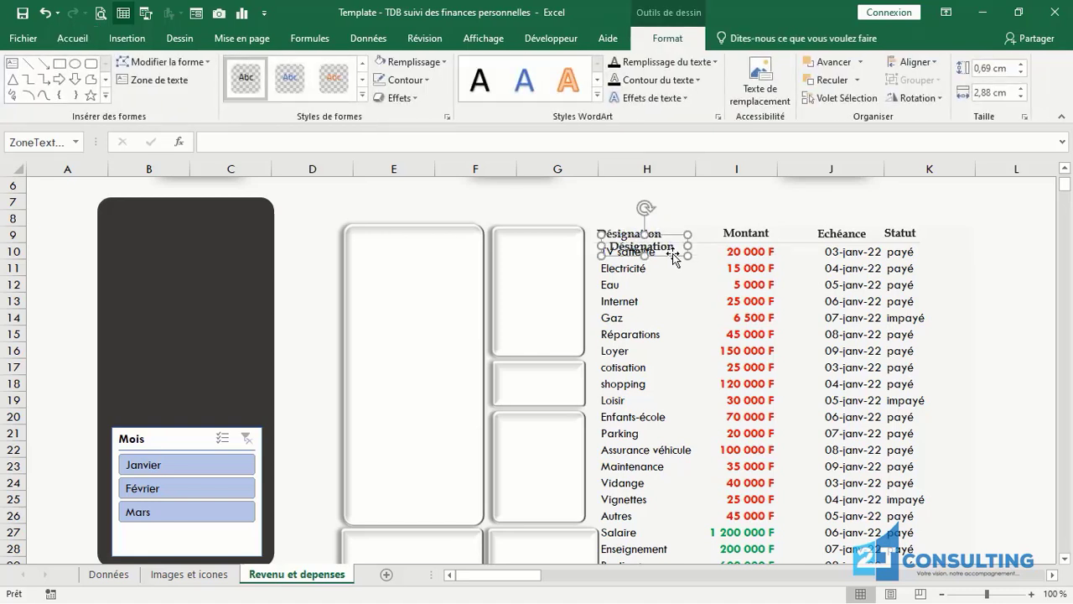
left_click_drag(673, 253, 440, 373)
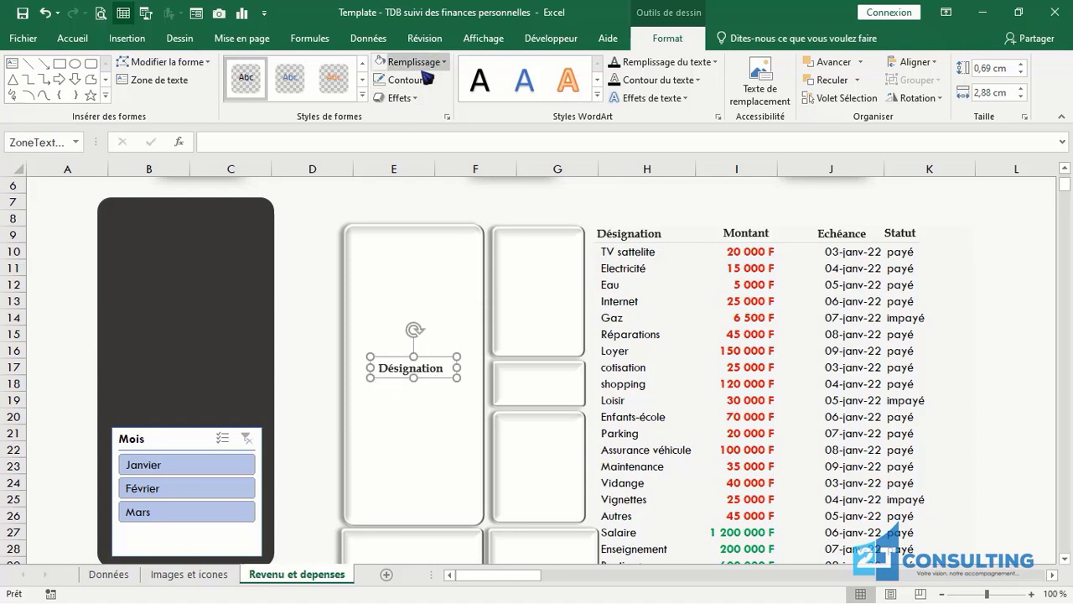
- Recolour the copied header text in the large rectangle dark orange and replace it with "Dépenses" in a slightly narrower box
left_click(72, 38)
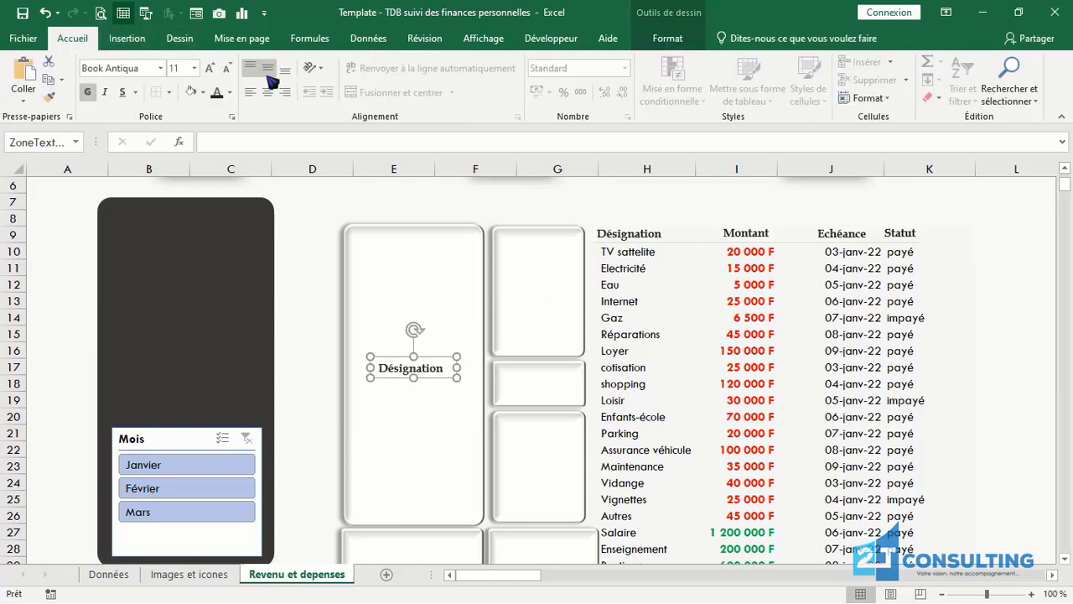
left_click(230, 94)
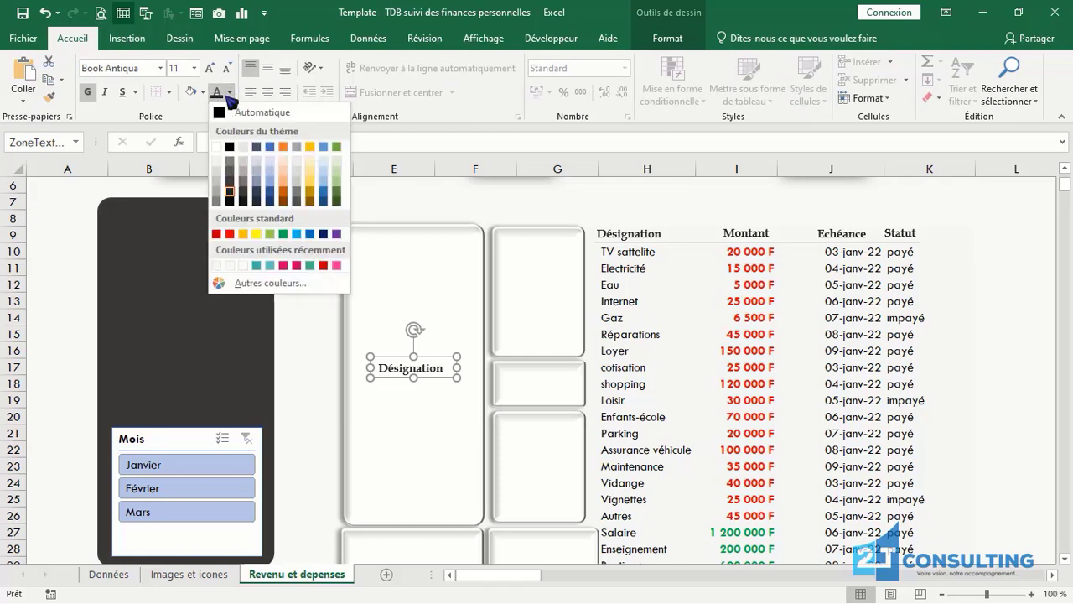
left_click(285, 192)
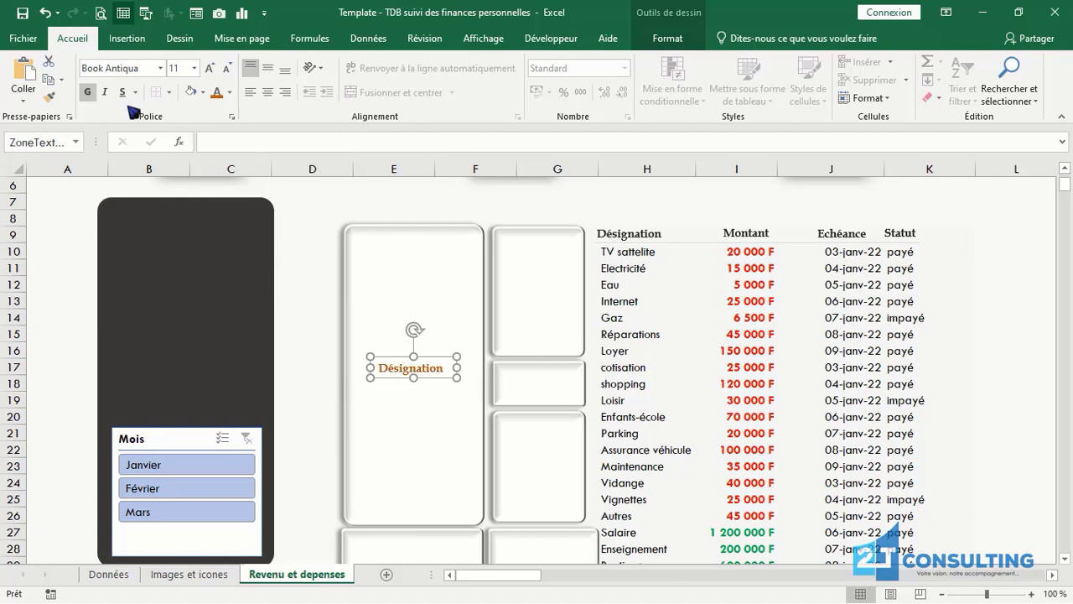
left_click_drag(446, 368, 386, 371)
key("BackSpace")
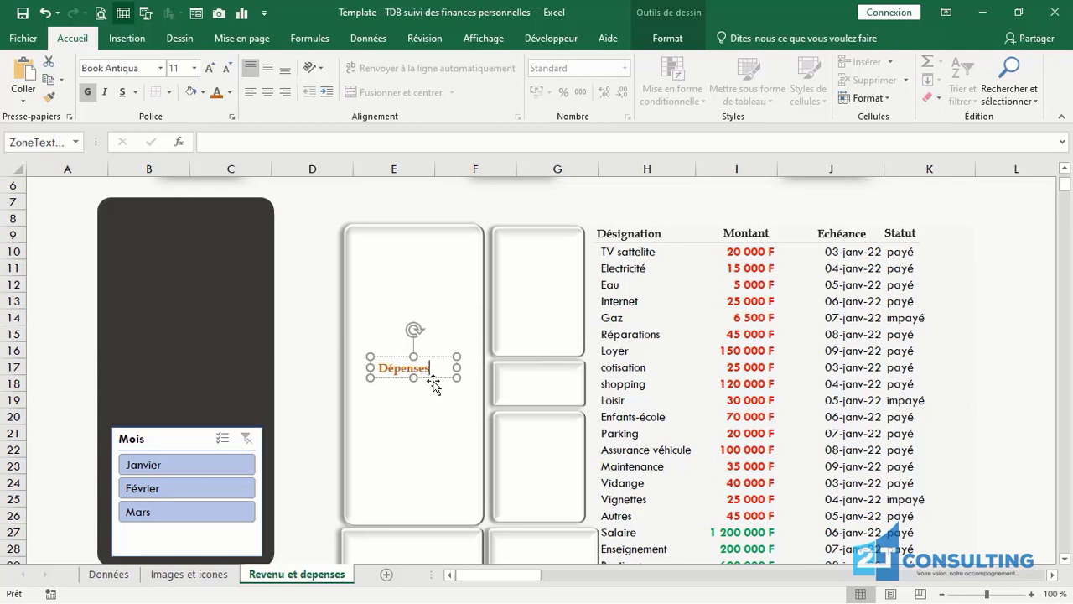
left_click_drag(457, 368, 443, 368)
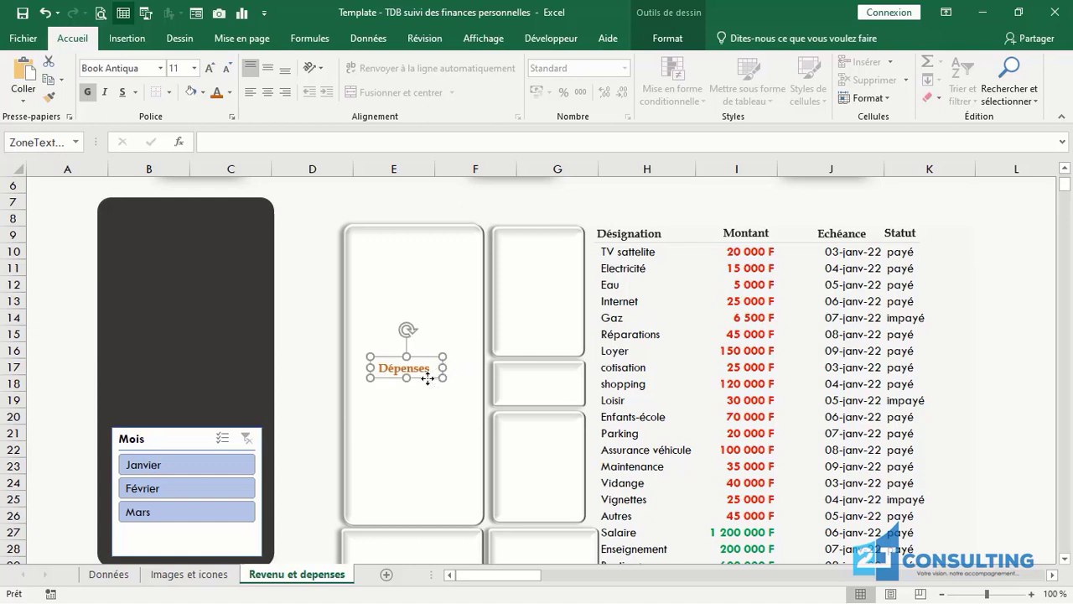
- Duplicate the "Dépenses" label into the uppermost small rectangle and set the original label's font size to 13
key("ctrl+d")
left_click_drag(428, 390, 548, 307)
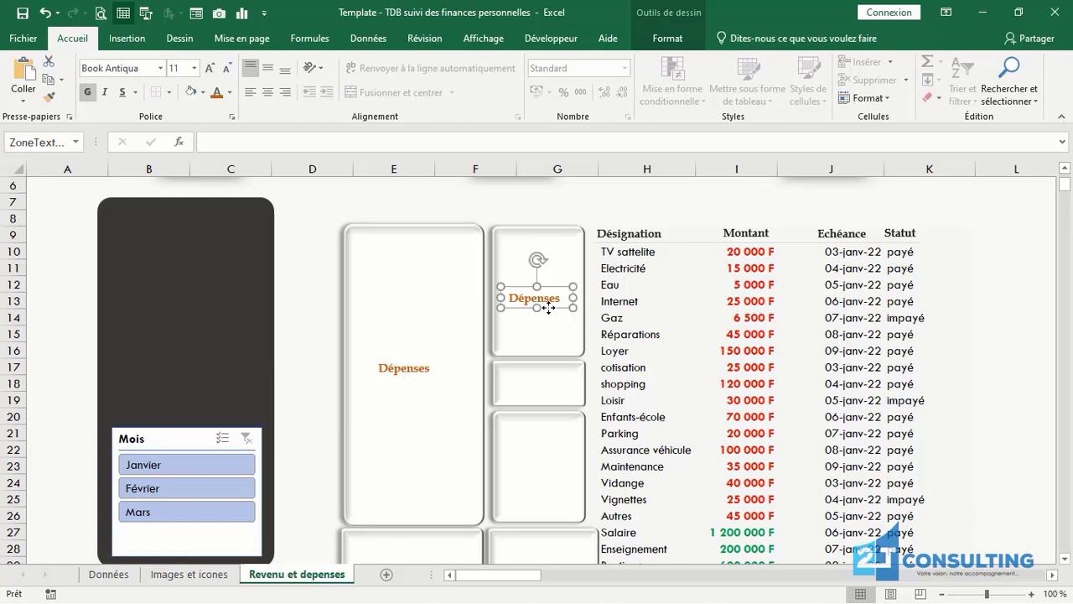
left_click(398, 378)
left_click(411, 374)
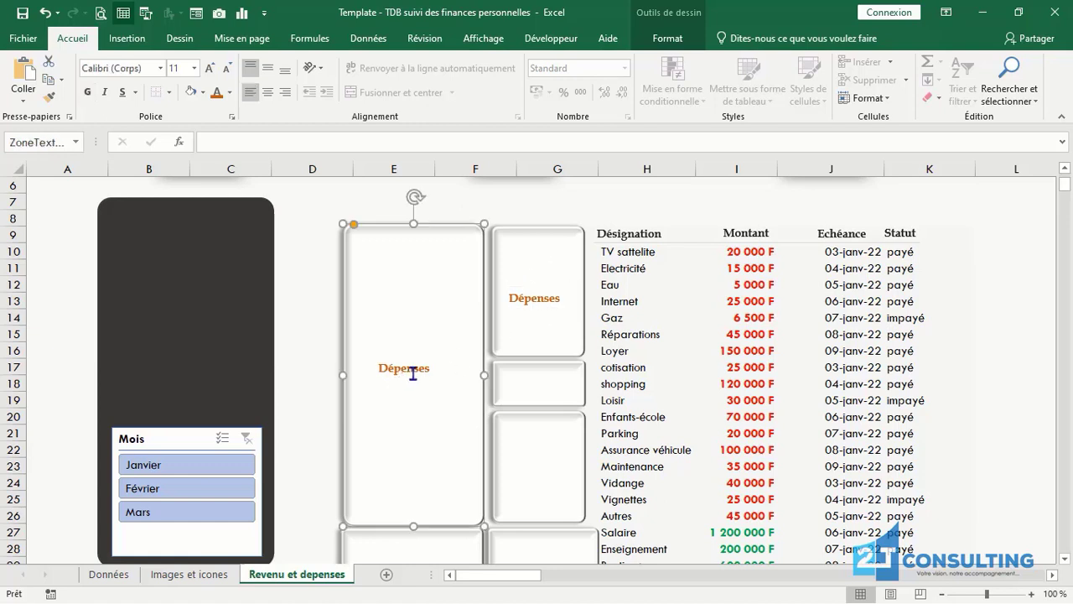
left_click(181, 70)
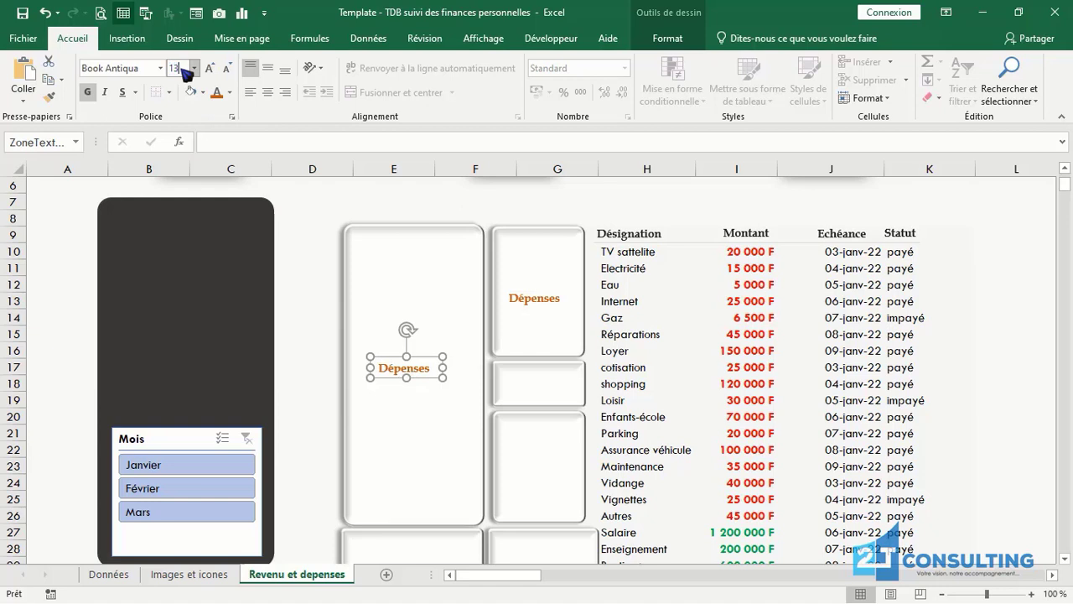
type("13")
key("Return")
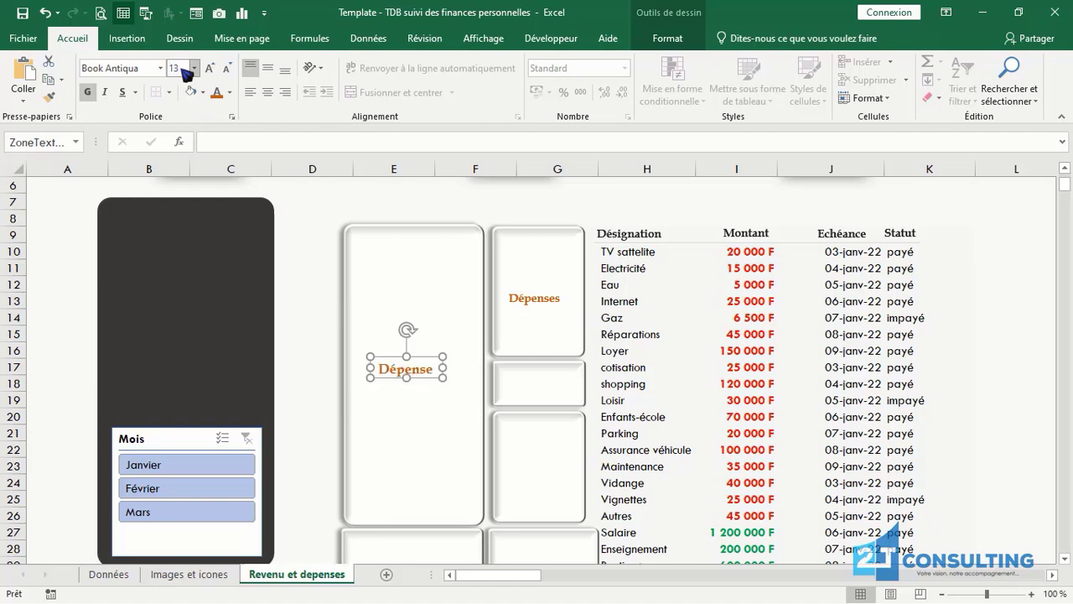
- Change the label in the uppermost small rectangle to "Maison" and nudge it to the rectangle's centre
left_click(539, 298)
left_click_drag(558, 298, 492, 300)
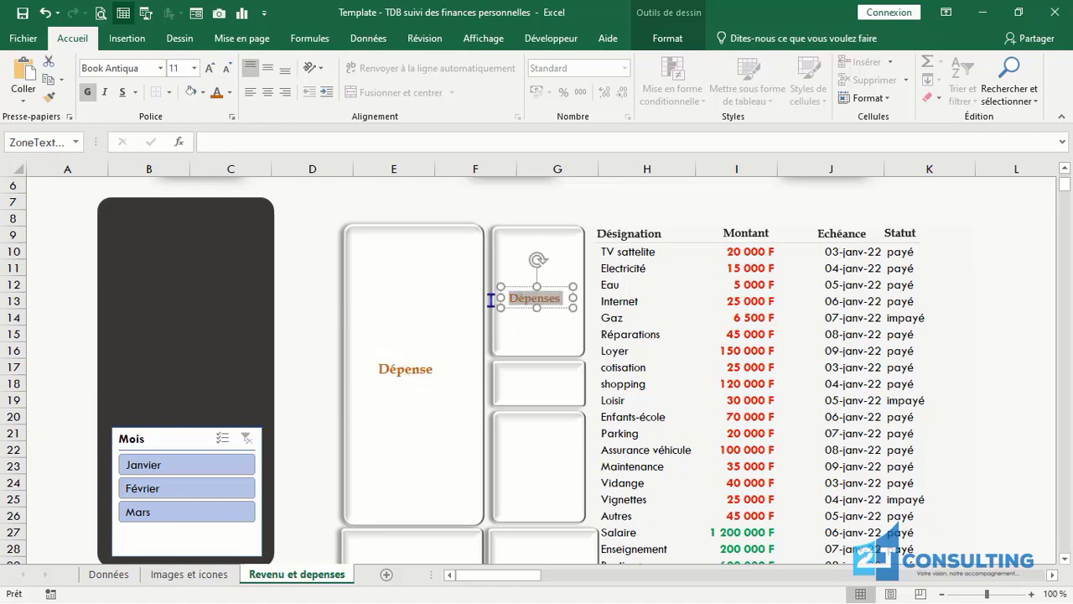
type("Maison")
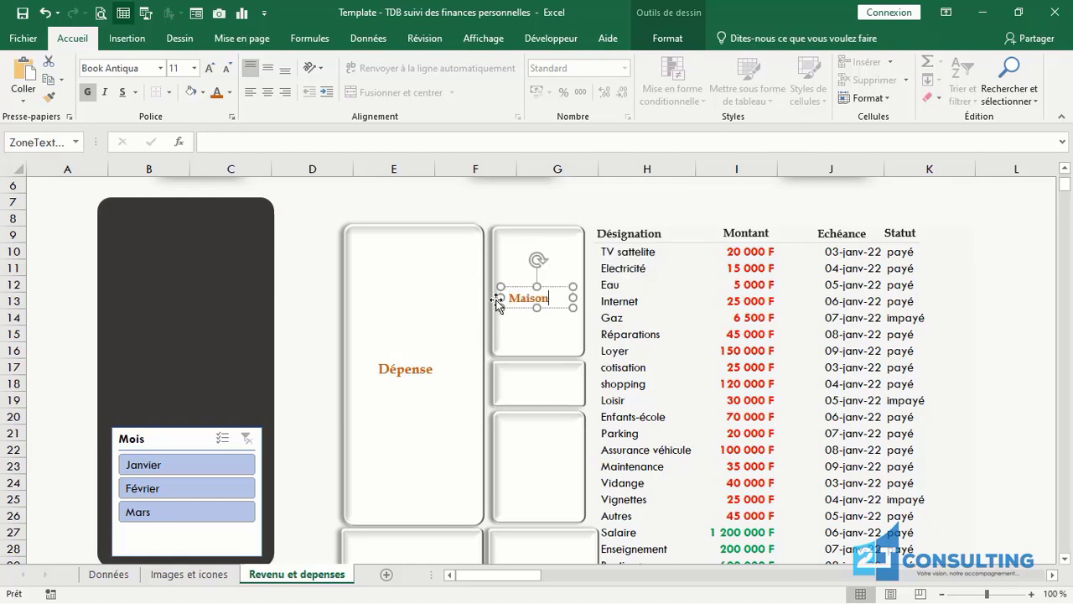
left_click(551, 307)
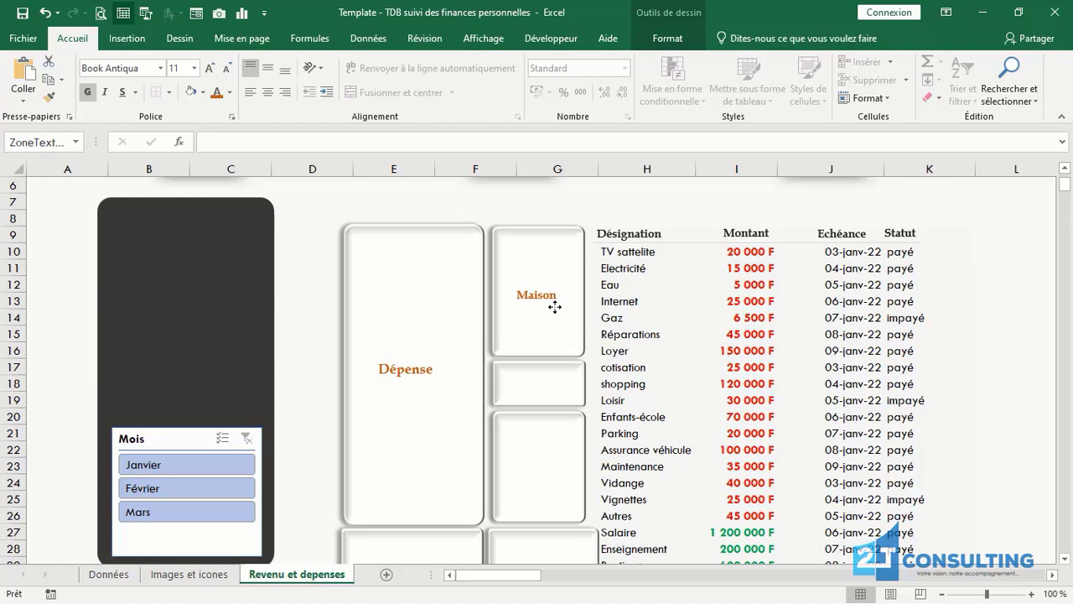
- Duplicate the "Maison" label into the short rectangle below and change the copy's text to "Personnel", centring it
left_click(555, 307)
left_click_drag(555, 307, 554, 390)
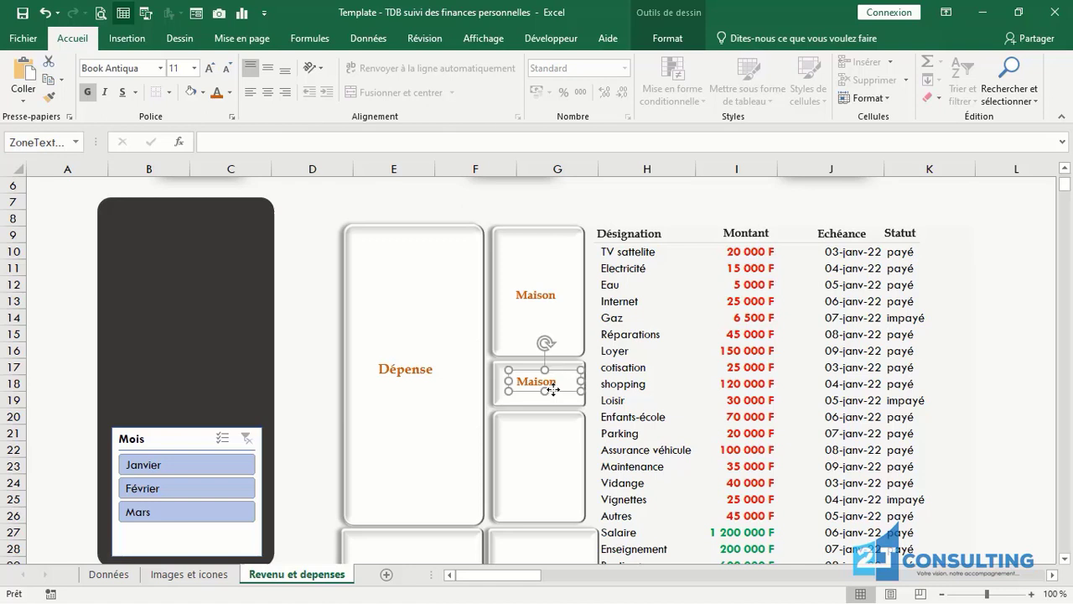
double_click(558, 385)
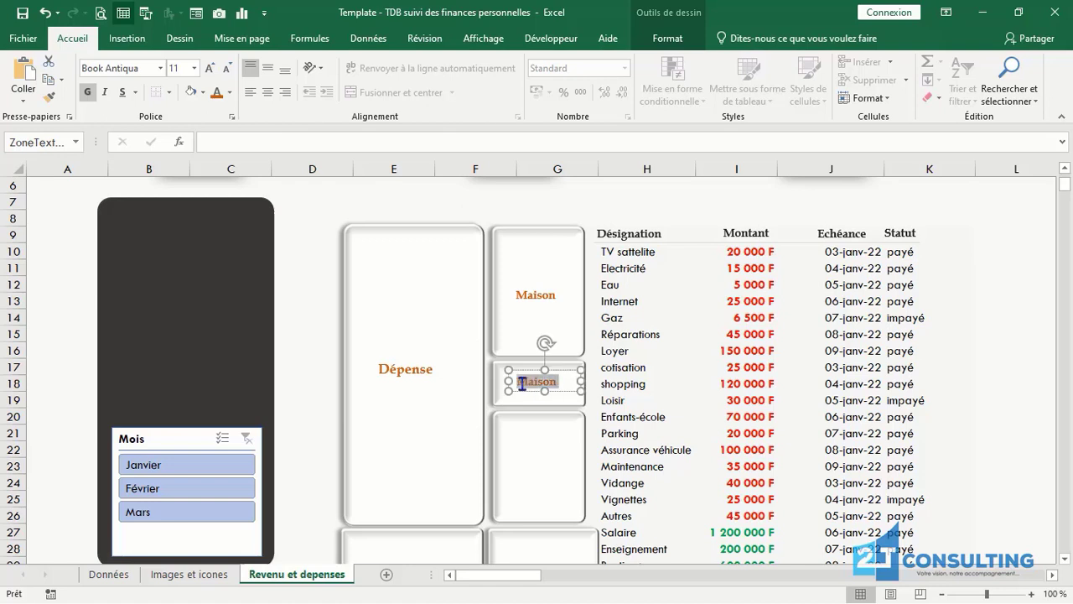
key("BackSpace")
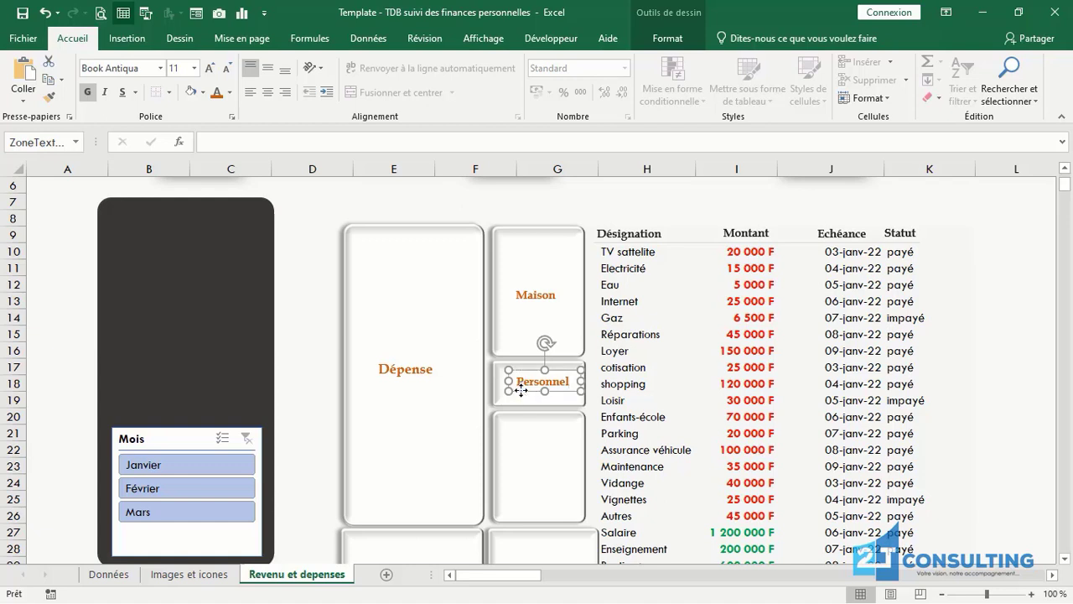
left_click_drag(521, 391, 519, 391)
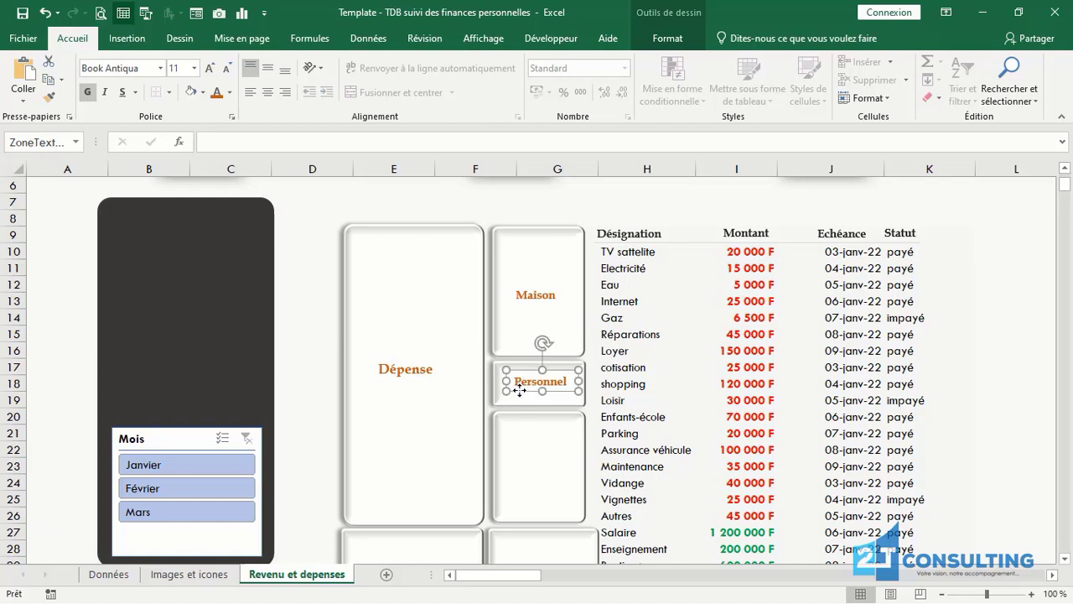
- Duplicate the "Personnel" label into the taller rectangle below it and change the copy's text to "Transport"
key("ctrl+d")
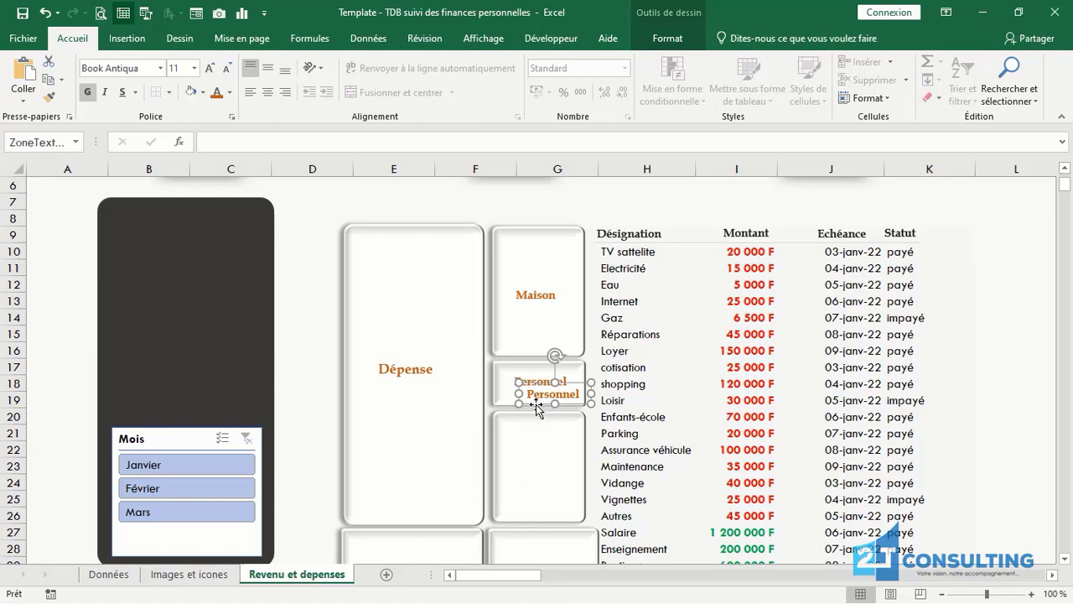
left_click_drag(534, 400, 523, 473)
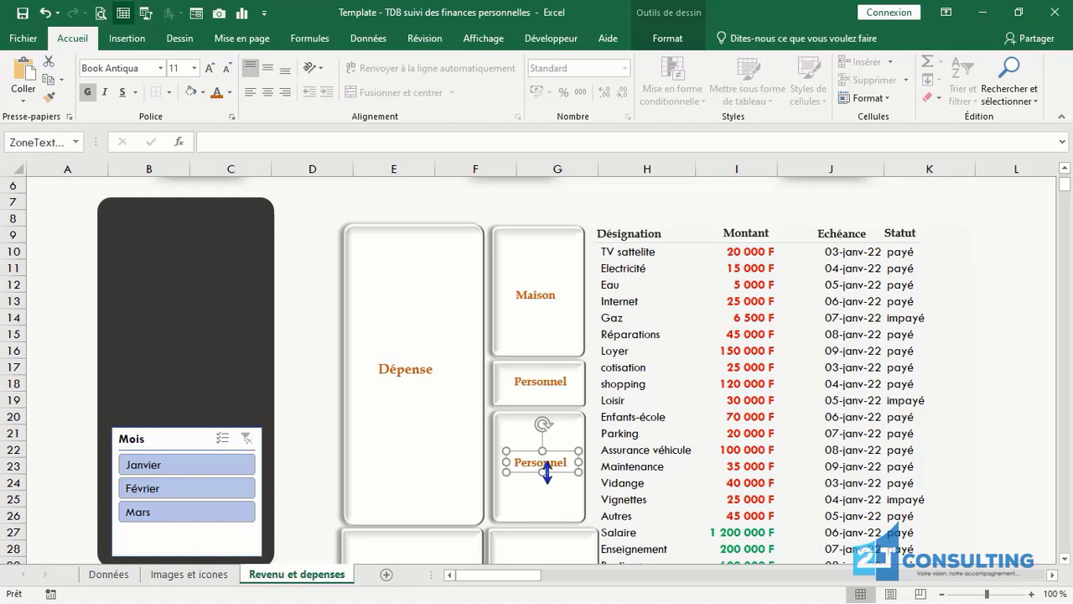
double_click(552, 461)
key("BackSpace")
- Duplicate the "Transport" label into the rectangle directly below it and, after checking the category names on the Données sheet, retype the copy as "Revenus principaux"
left_click_drag(1069, 192, 1069, 199)
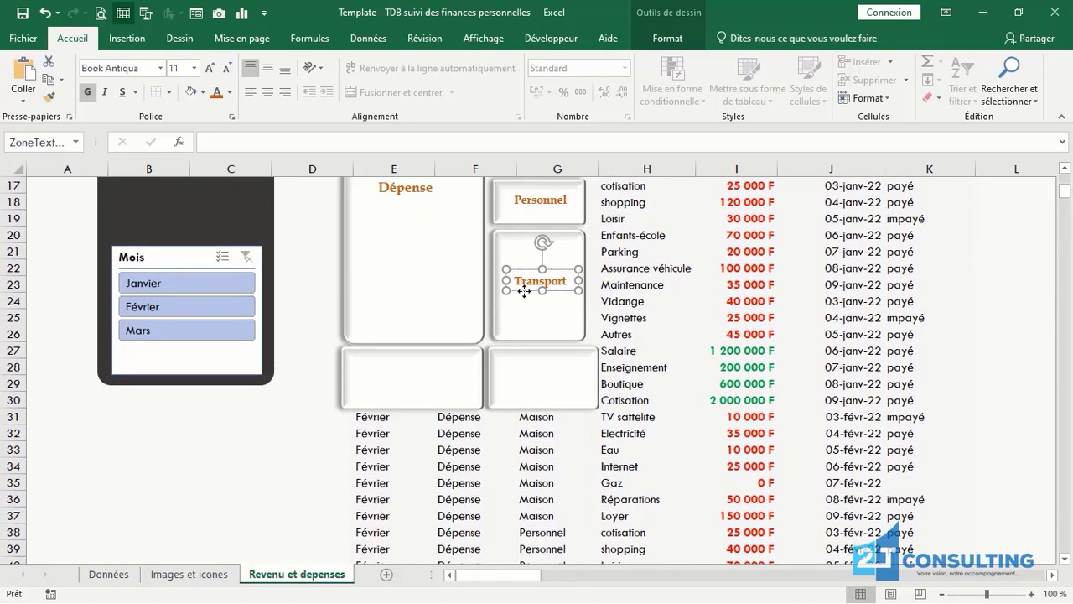
left_click_drag(524, 291, 515, 386)
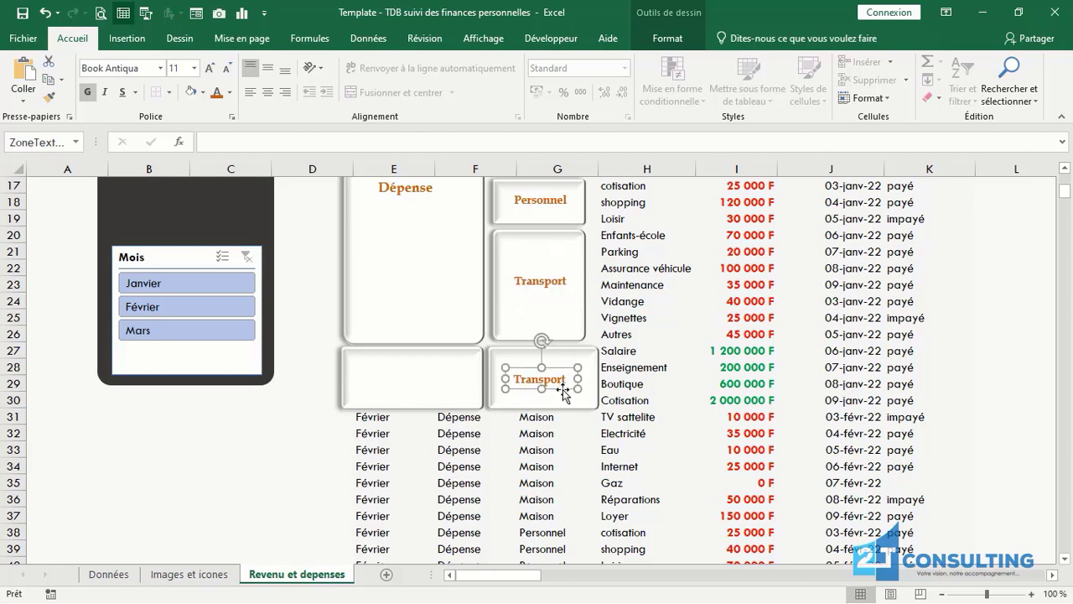
left_click(109, 575)
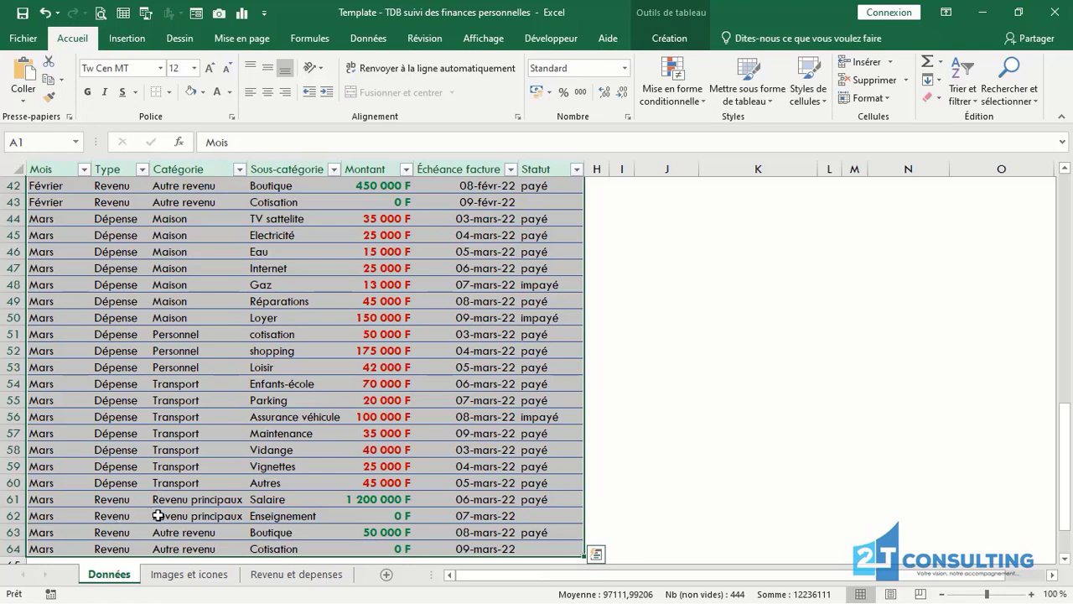
left_click(260, 577)
left_click(569, 369)
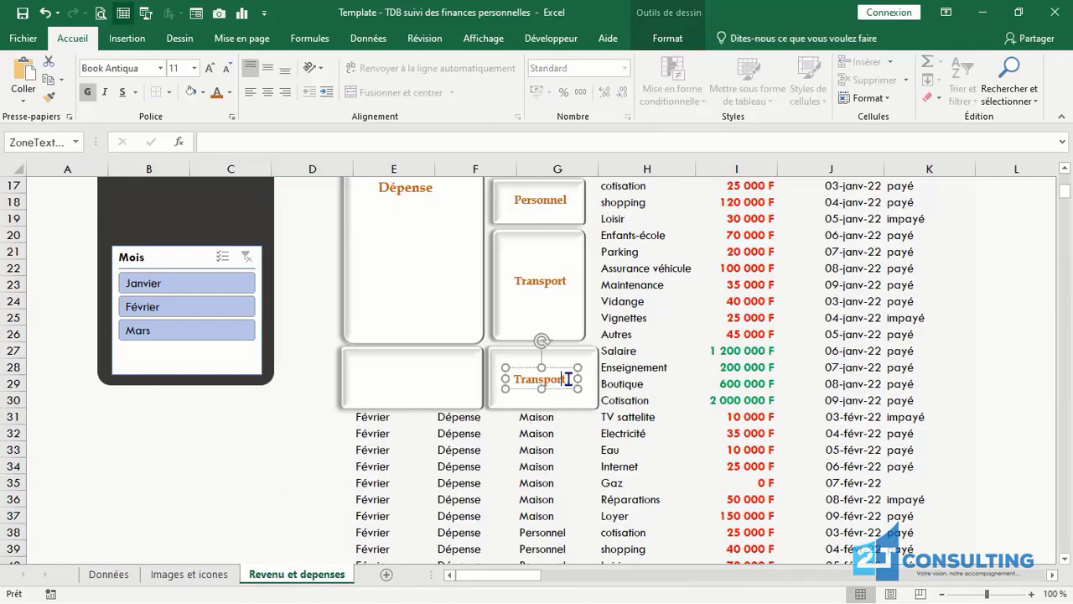
left_click_drag(567, 379, 518, 379)
key("BackSpace")
type("Revenus pri")
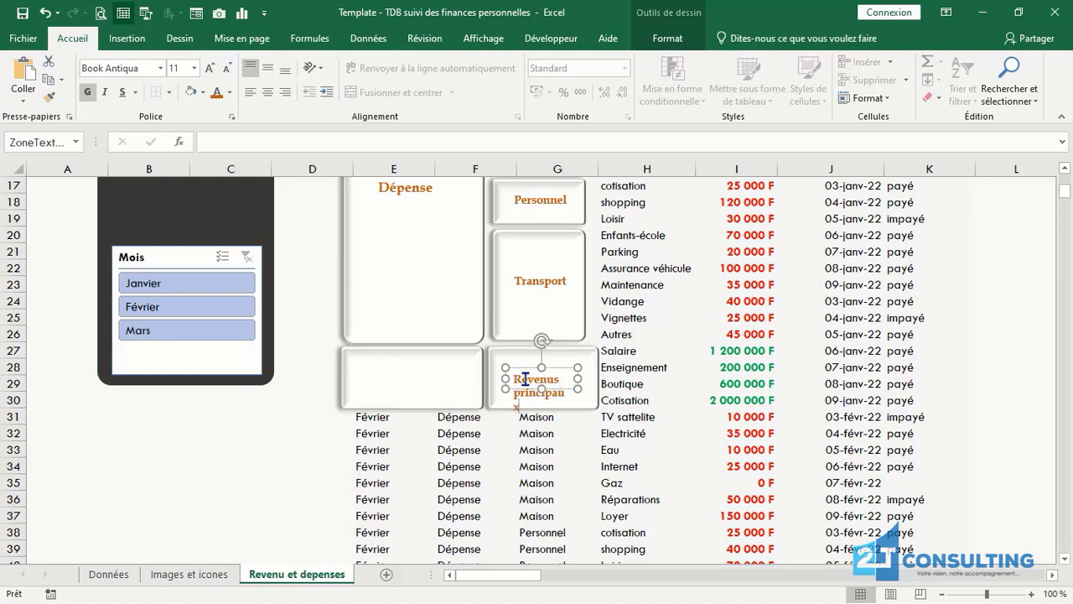
type("ncipaux")
- Enlarge the "Revenus principaux" text box to about 1.38 cm high and 2.78 cm wide, and colour its text green
left_click_drag(579, 379, 549, 410)
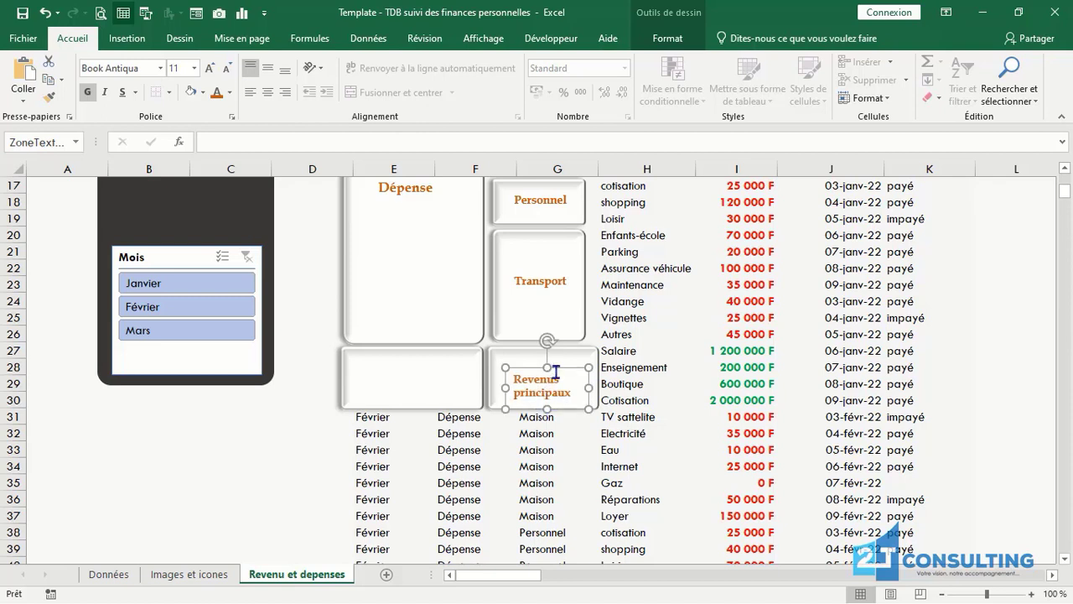
left_click_drag(559, 368, 561, 362)
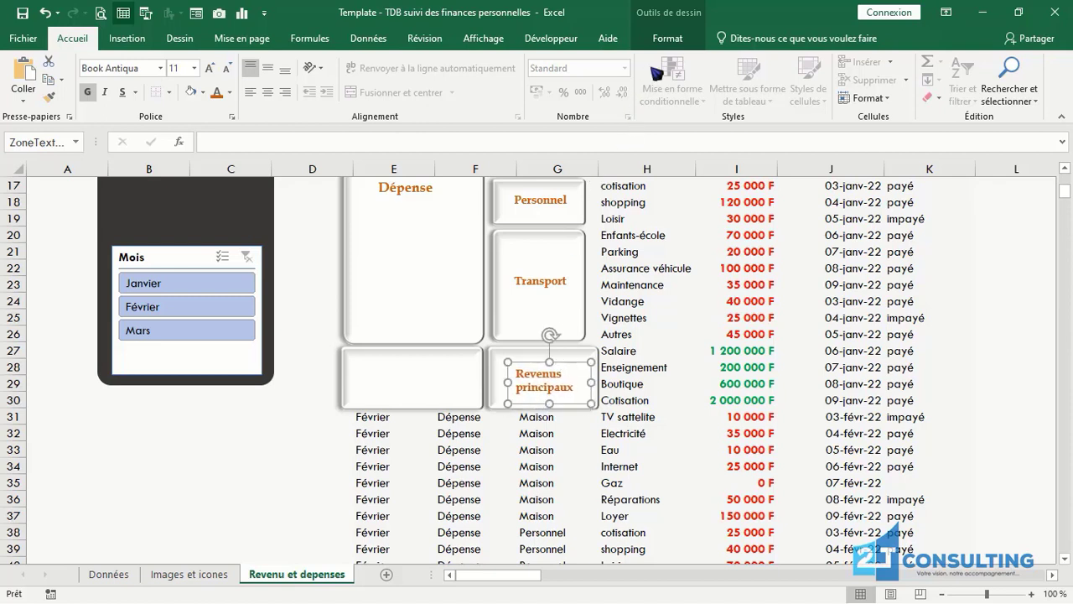
left_click(663, 41)
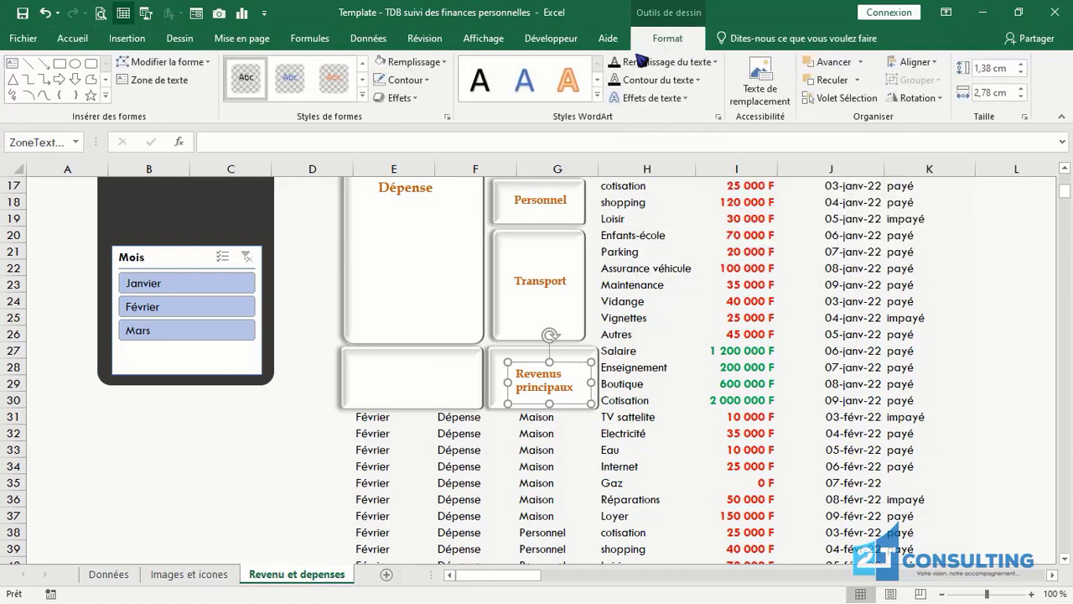
left_click(73, 38)
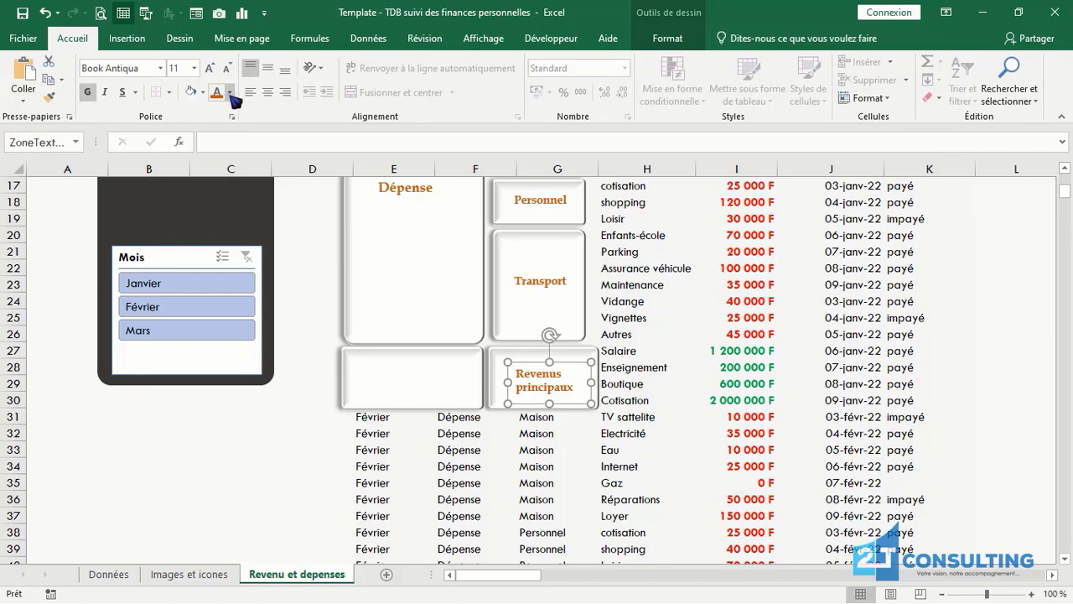
left_click(230, 93)
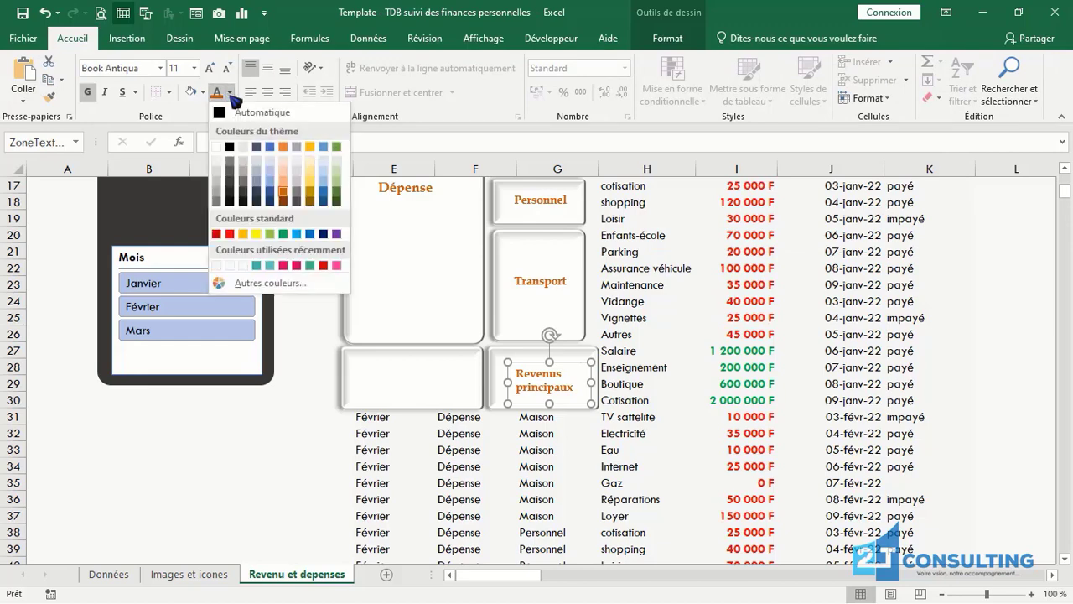
left_click(283, 234)
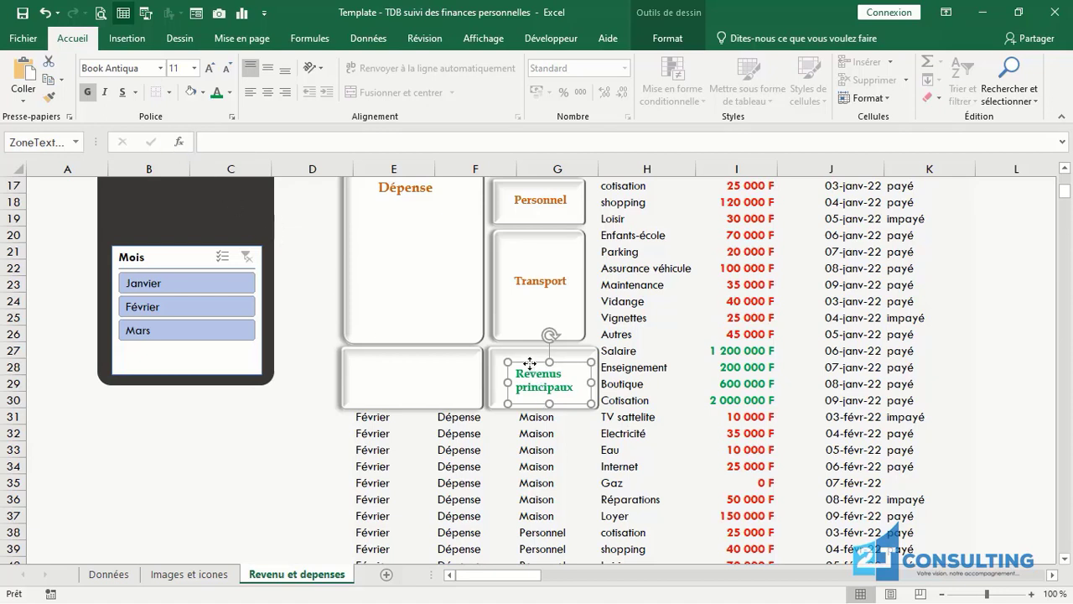
- Duplicate the "Revenus principaux" label into the empty rectangle beside it, shorten the copy's text to "Revenus" and adjust its placement
left_click_drag(531, 362, 399, 403)
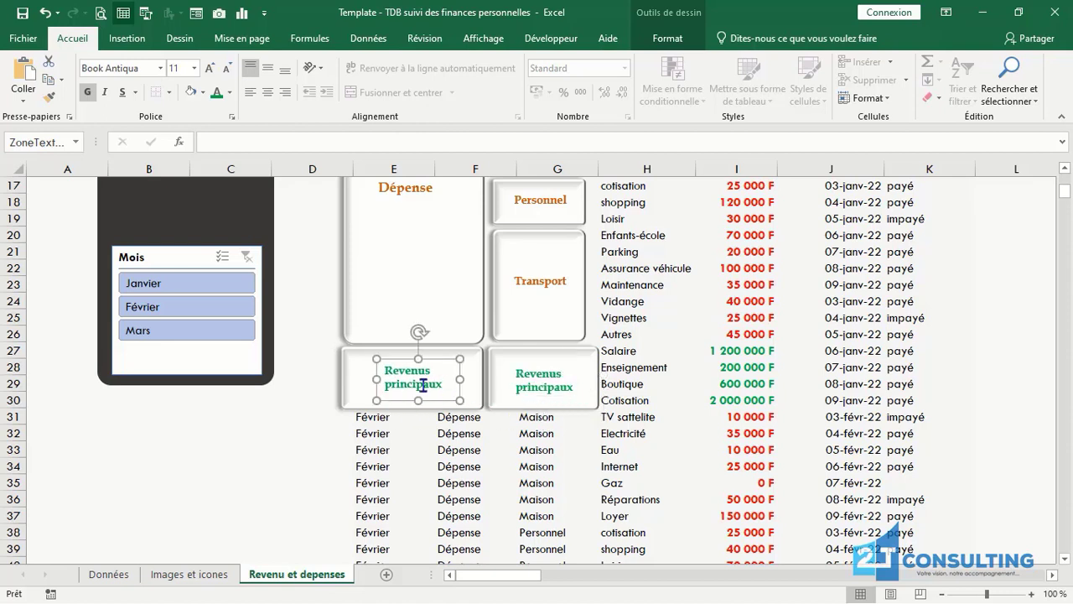
double_click(424, 384)
key("BackSpace")
mouse_move(420, 394)
left_mouse_down()
mouse_move(417, 381)
mouse_move(402, 389)
left_mouse_up()
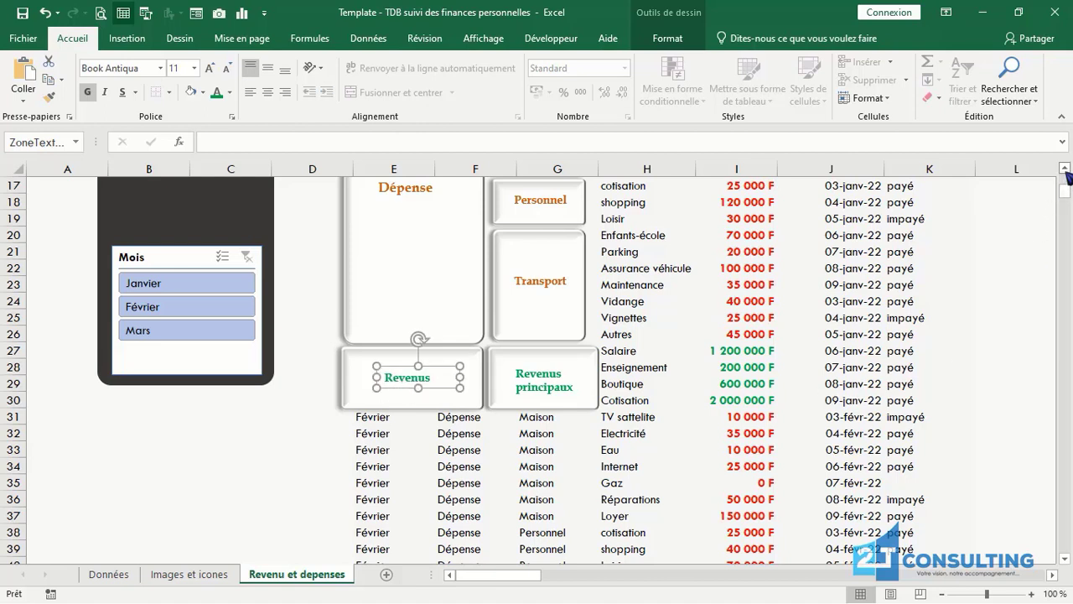
- Restrict the Statut cells K10:K72 with a list data validation whose source is payé;impayé
left_click_drag(1064, 167, 1065, 167)
left_click(908, 267)
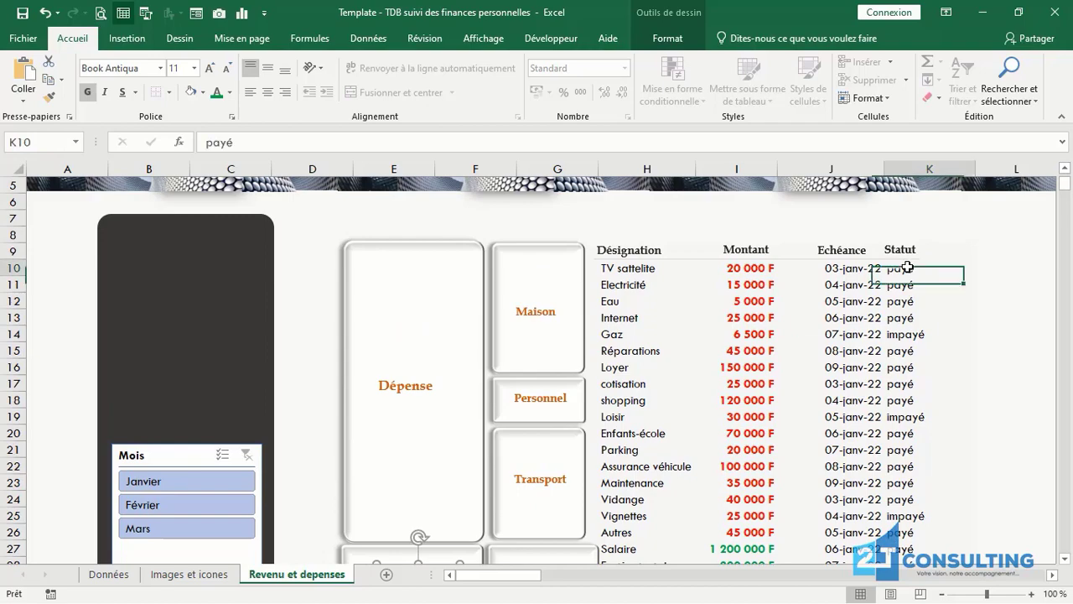
left_click_drag(908, 268, 904, 532)
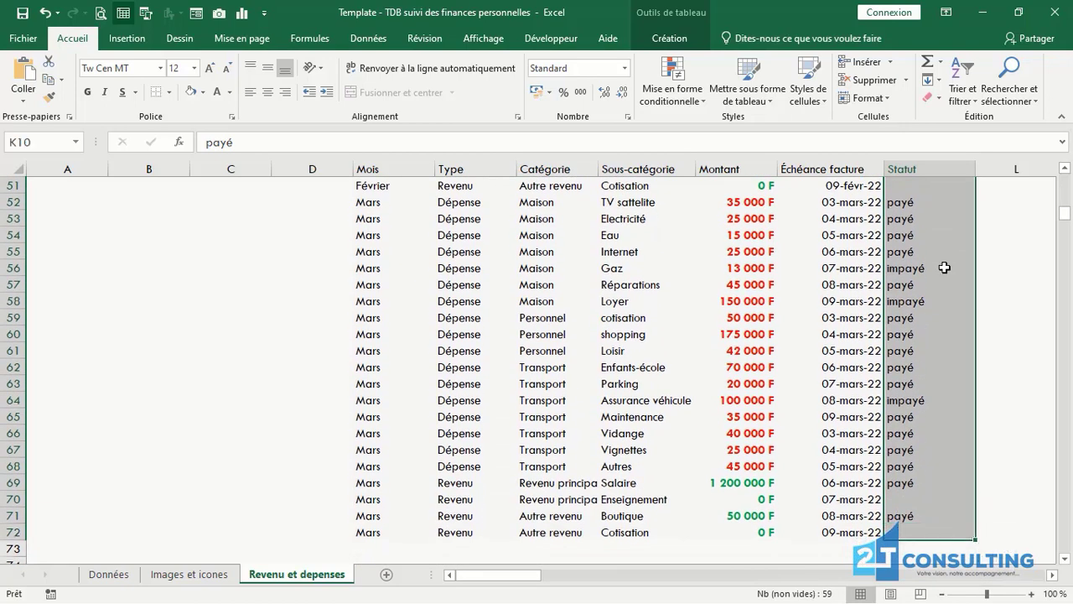
left_click(377, 39)
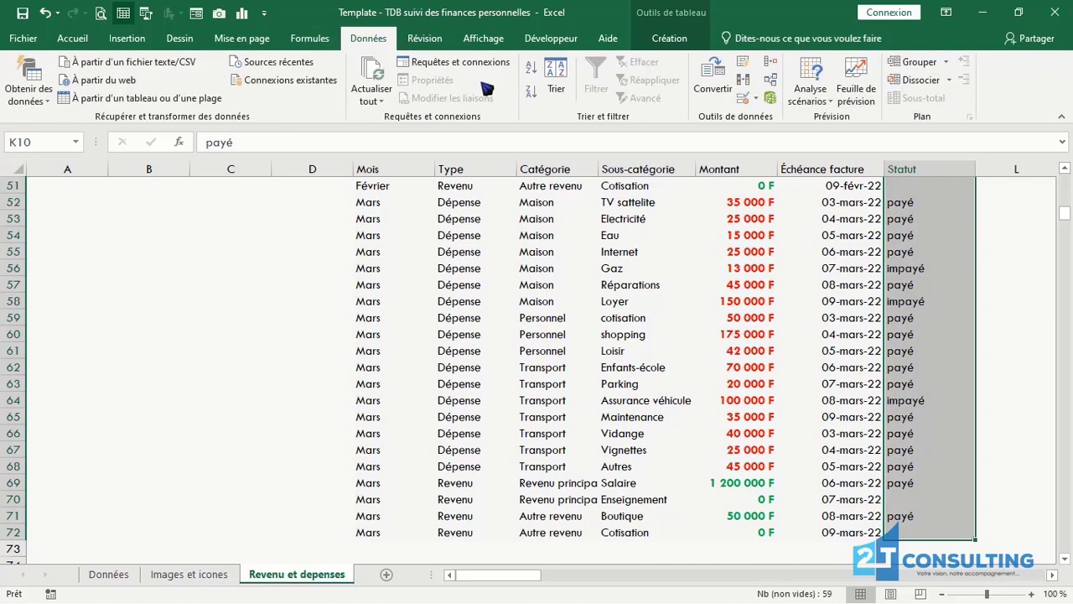
left_click(761, 100)
left_click(782, 116)
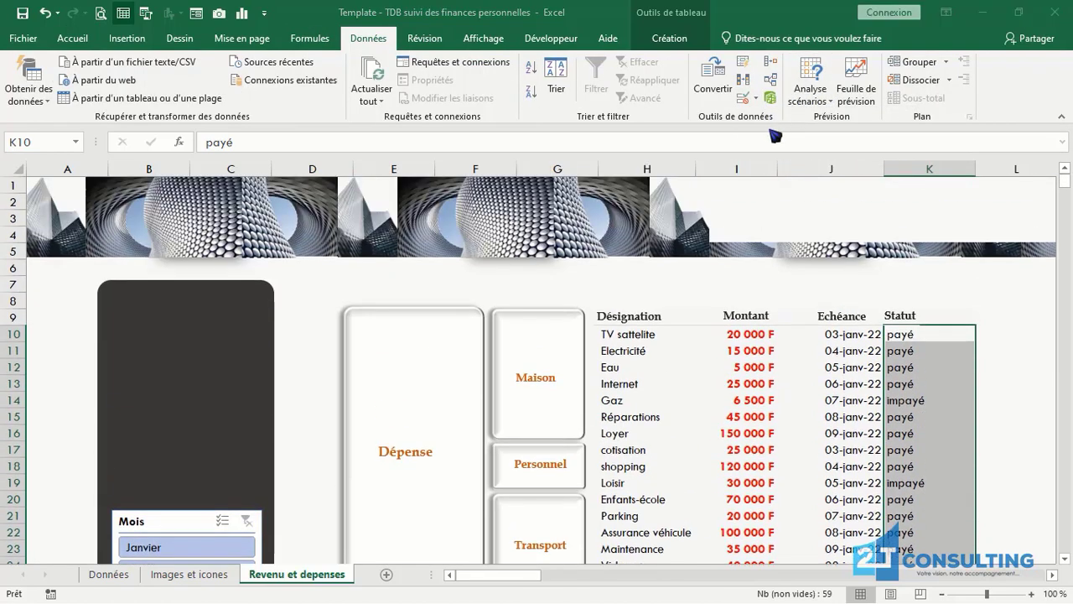
left_click(388, 156)
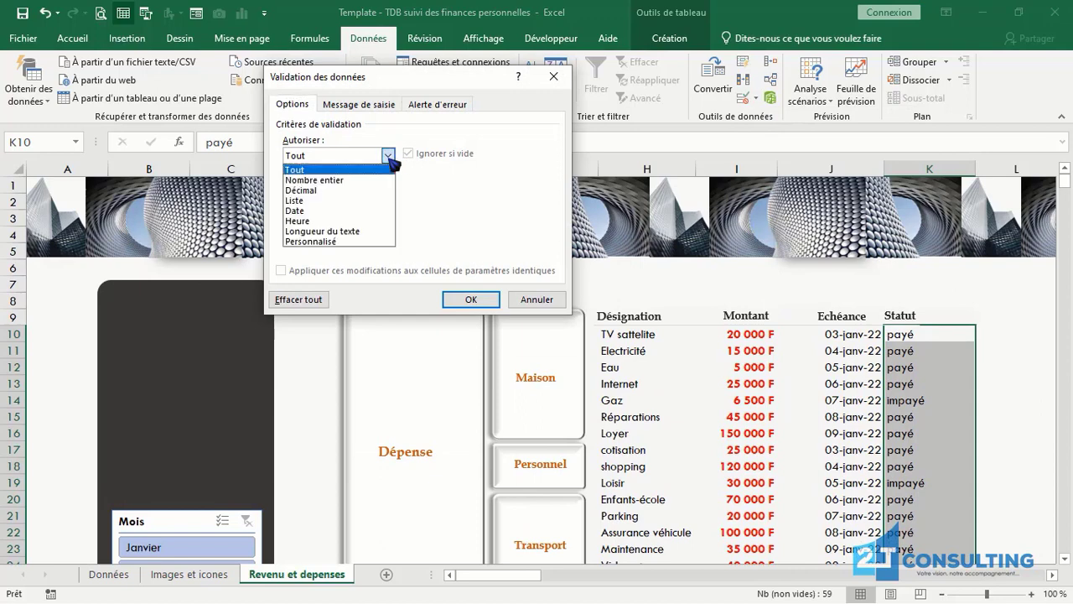
left_click(317, 203)
left_click(367, 220)
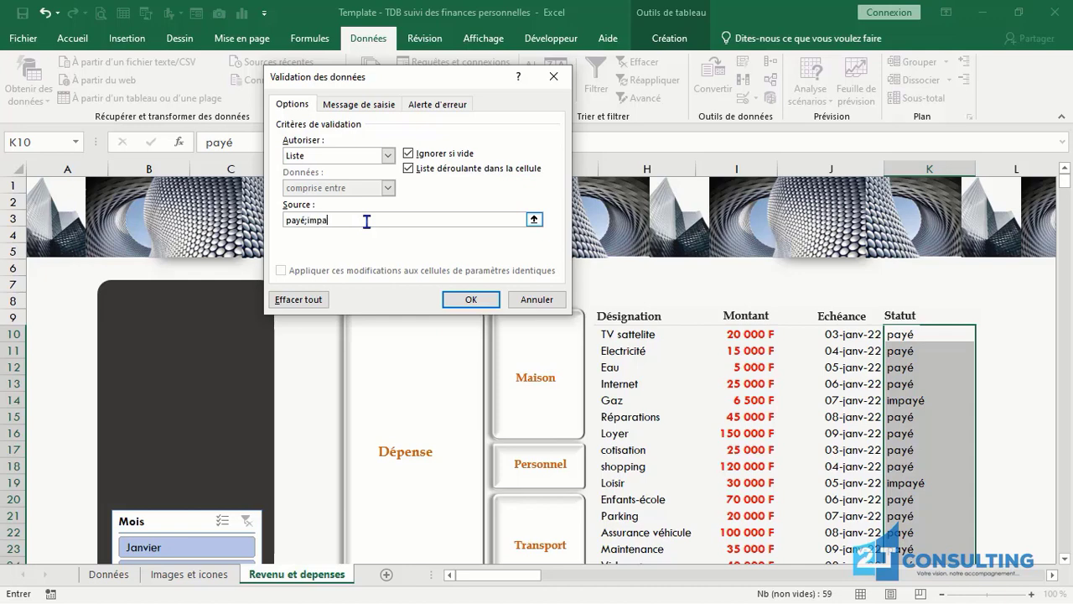
left_click(471, 299)
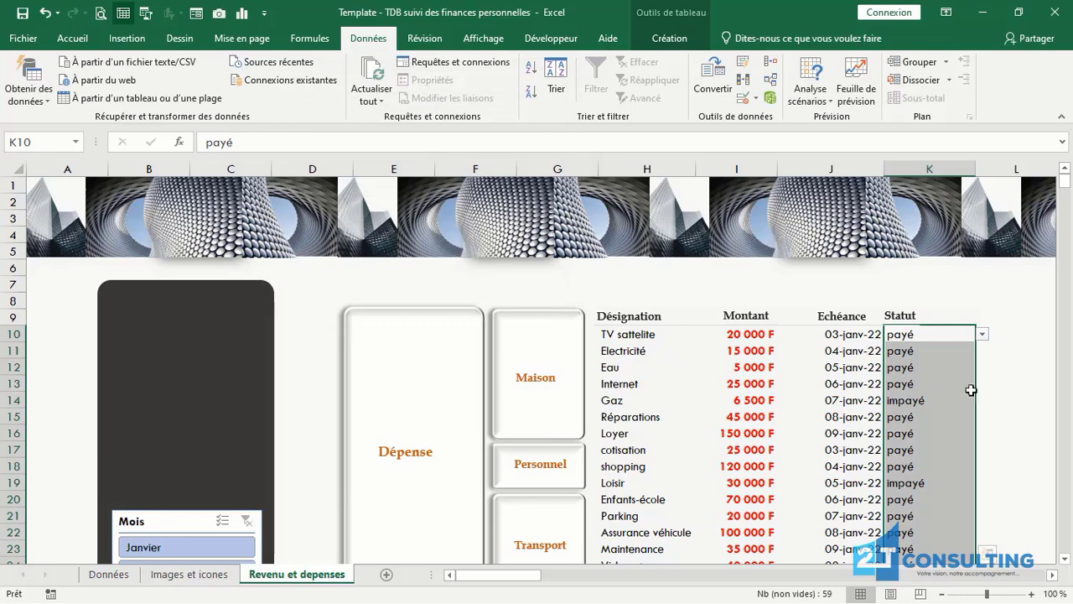
- Check the choices offered by the Statut validation list in cell K10, keeping the cell's value
left_click(987, 365)
left_click(945, 362)
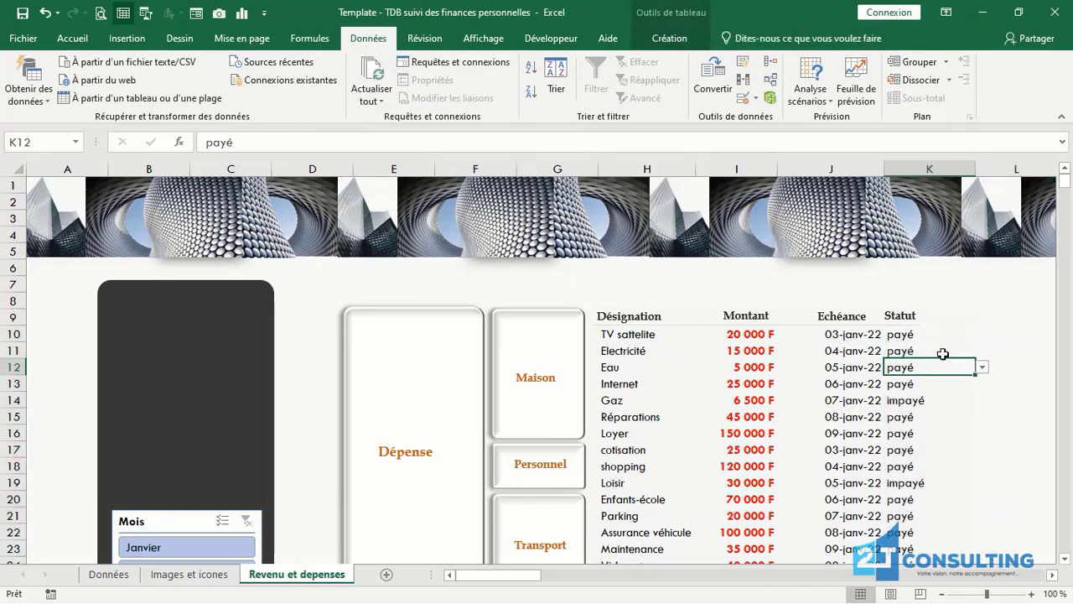
left_click(941, 348)
left_click(928, 335)
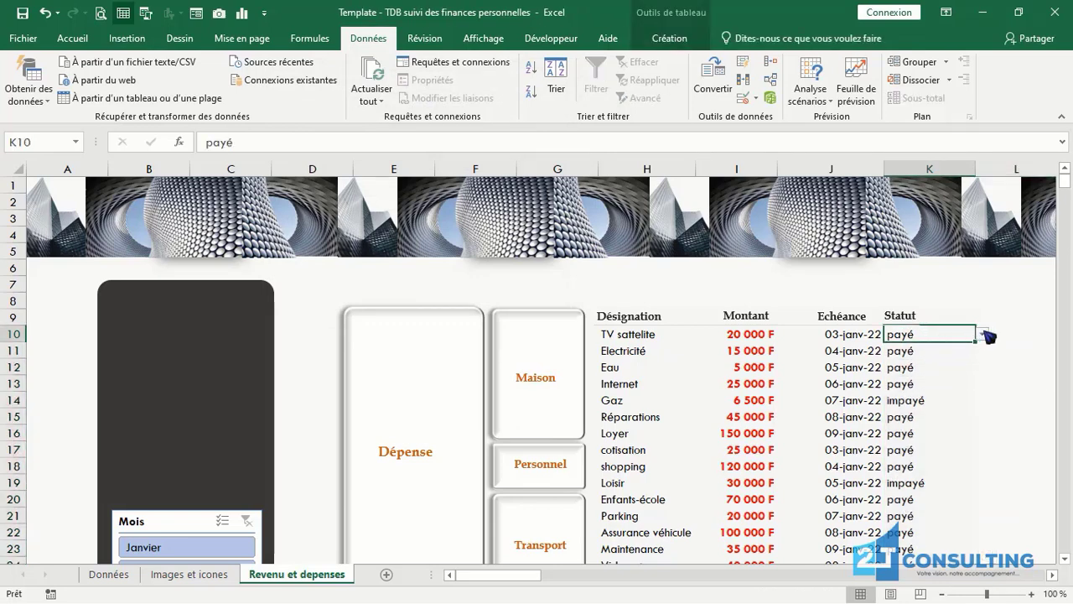
left_click(982, 334)
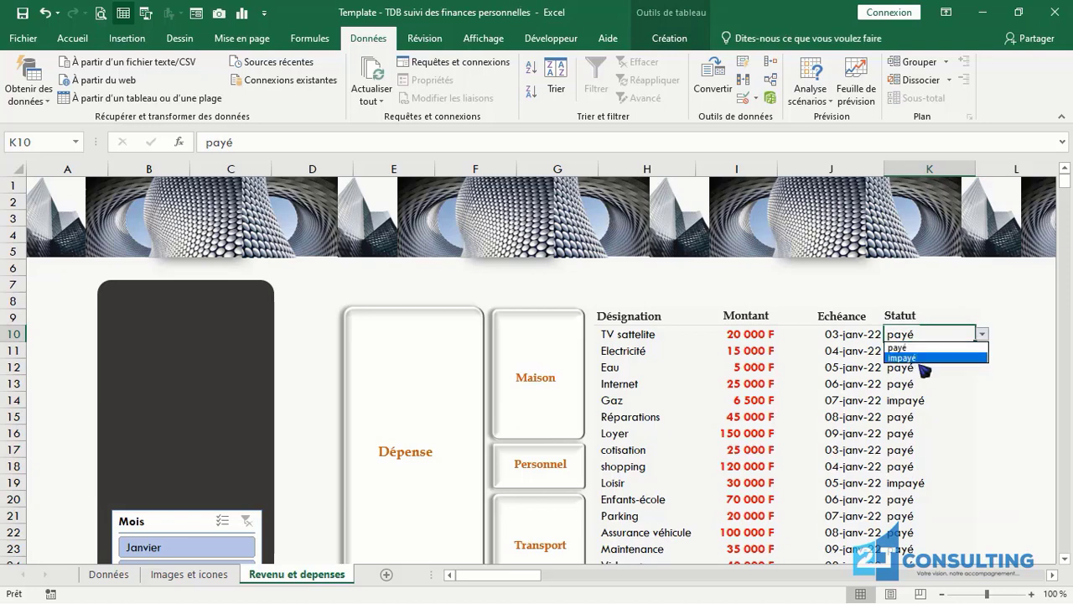
key("Escape")
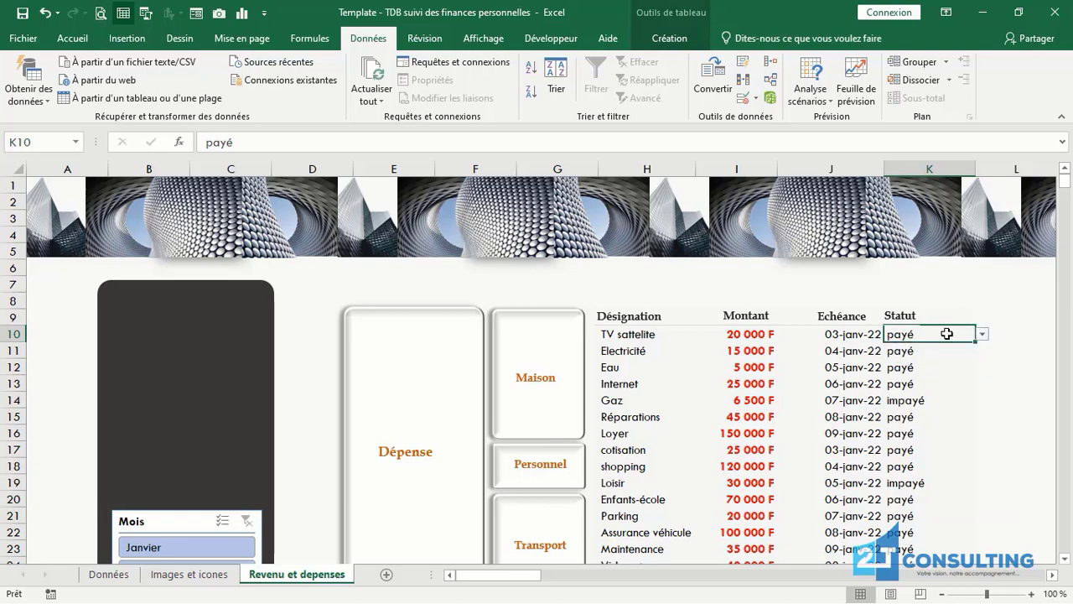
- Add an equal-to conditional formatting rule on the Statut column giving "impayé" cells a light red fill with dark red text
left_click_drag(906, 334, 887, 367)
left_click_drag(1065, 219, 1065, 181)
left_click(84, 44)
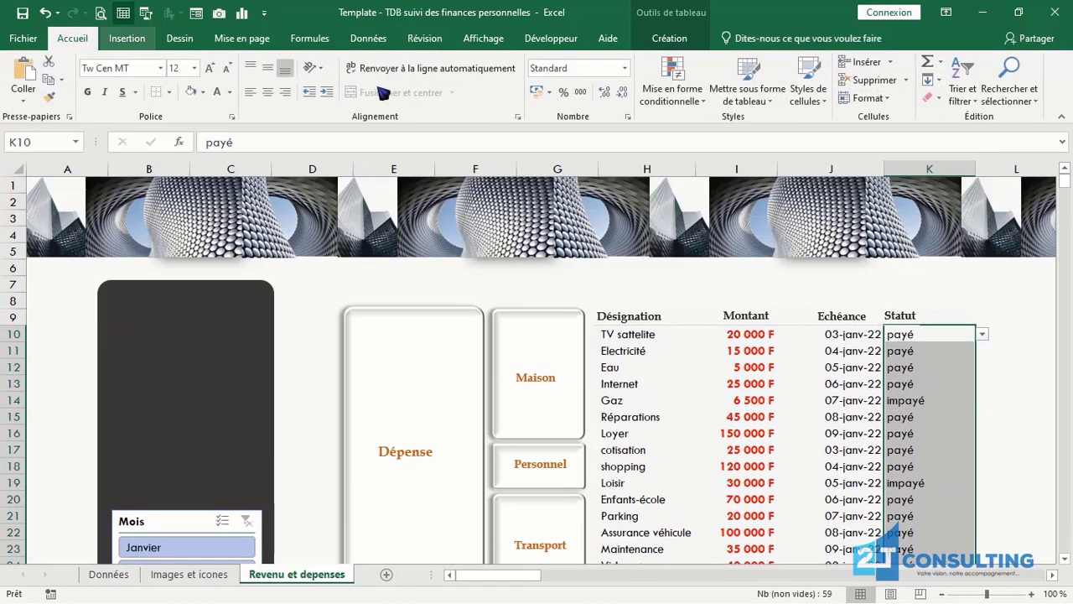
left_click(686, 99)
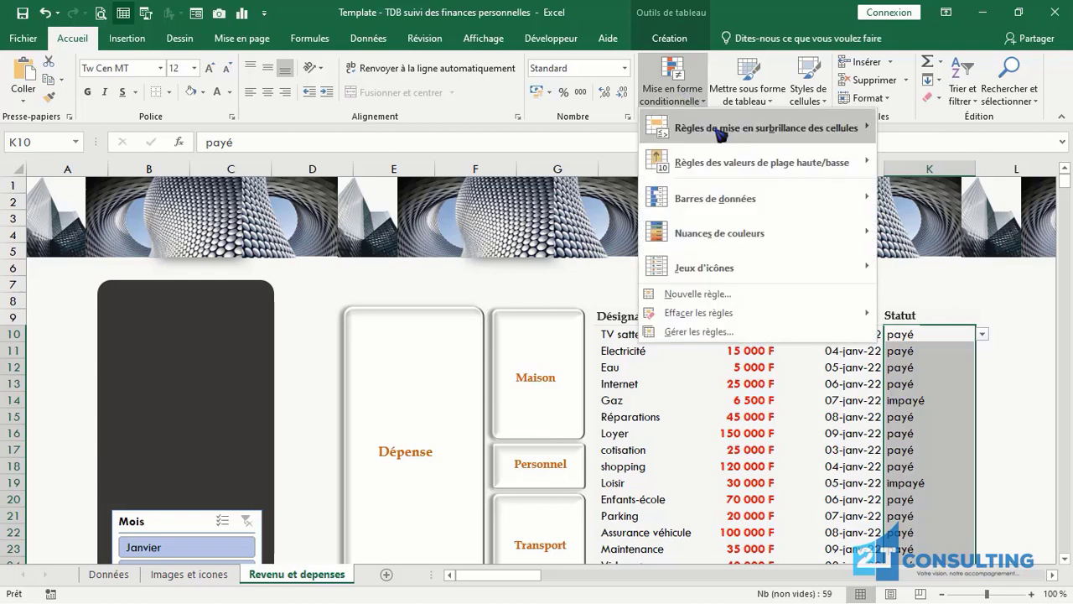
mouse_move(720, 135)
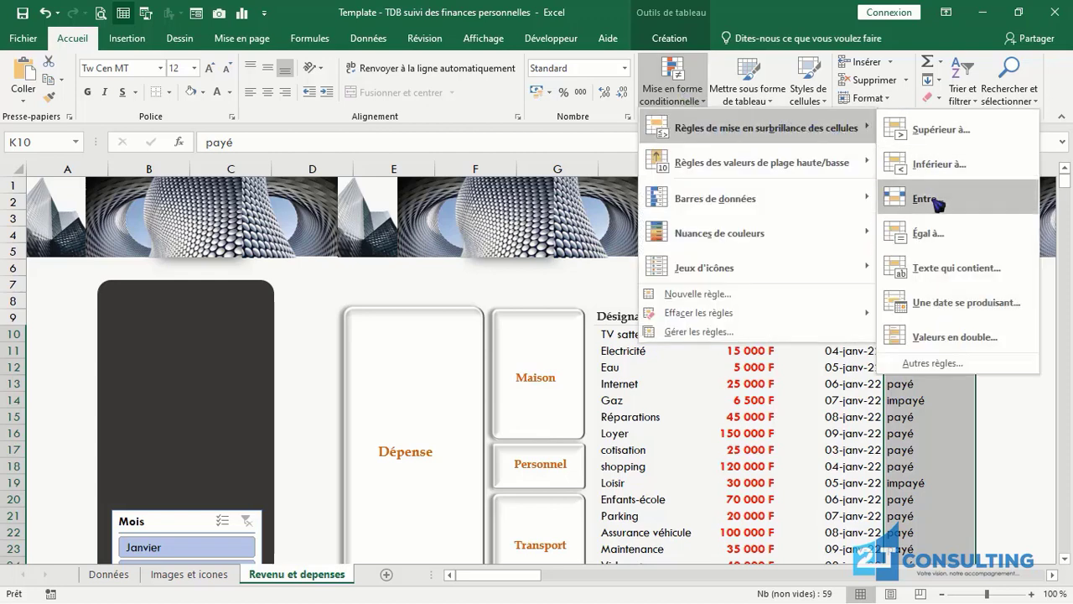
left_click(938, 233)
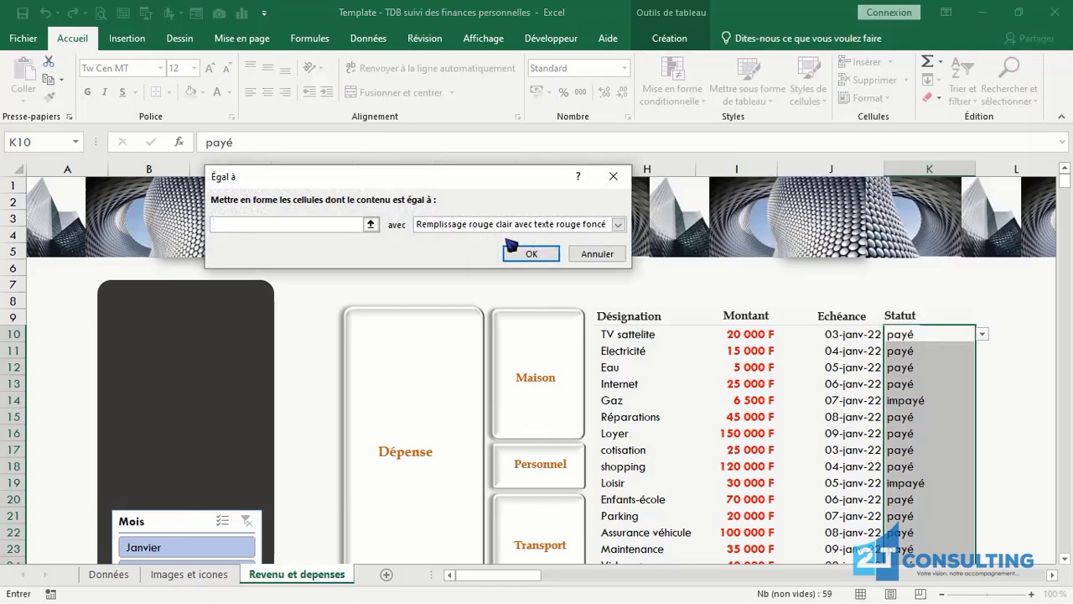
type("im")
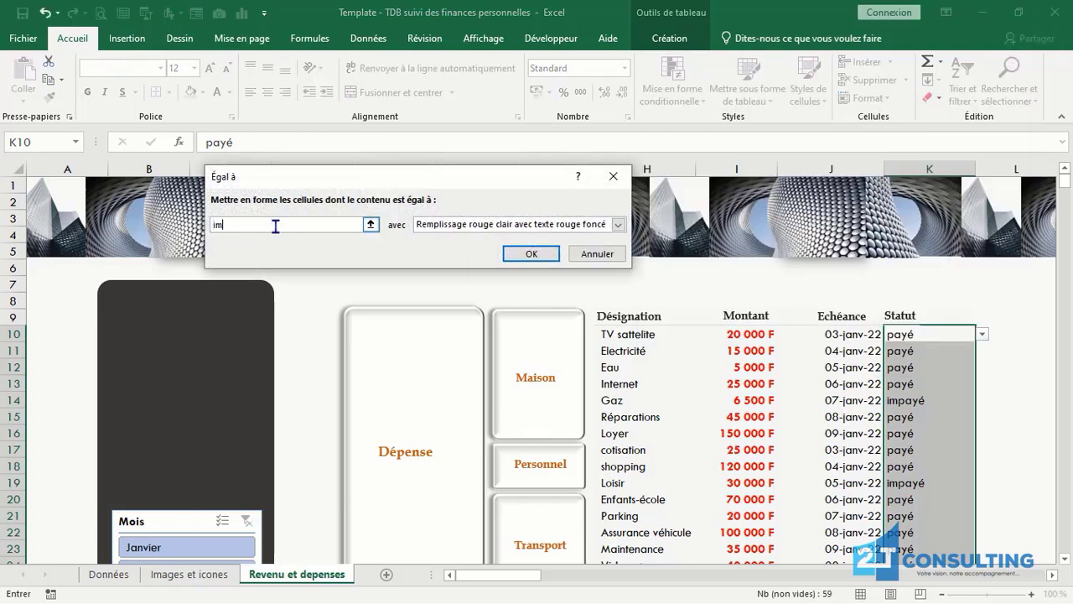
type("payé")
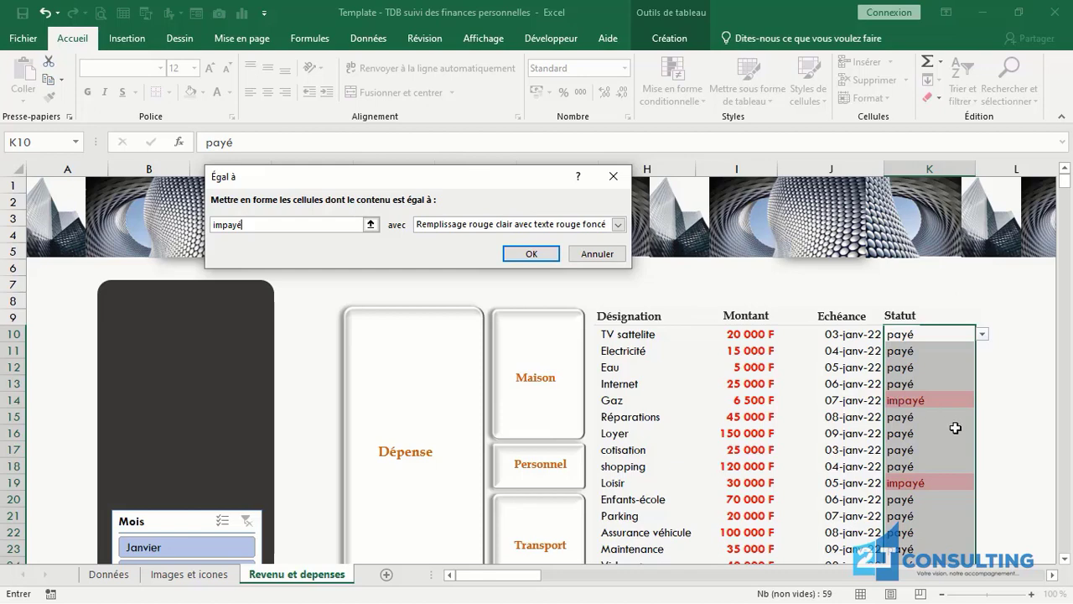
left_click(532, 254)
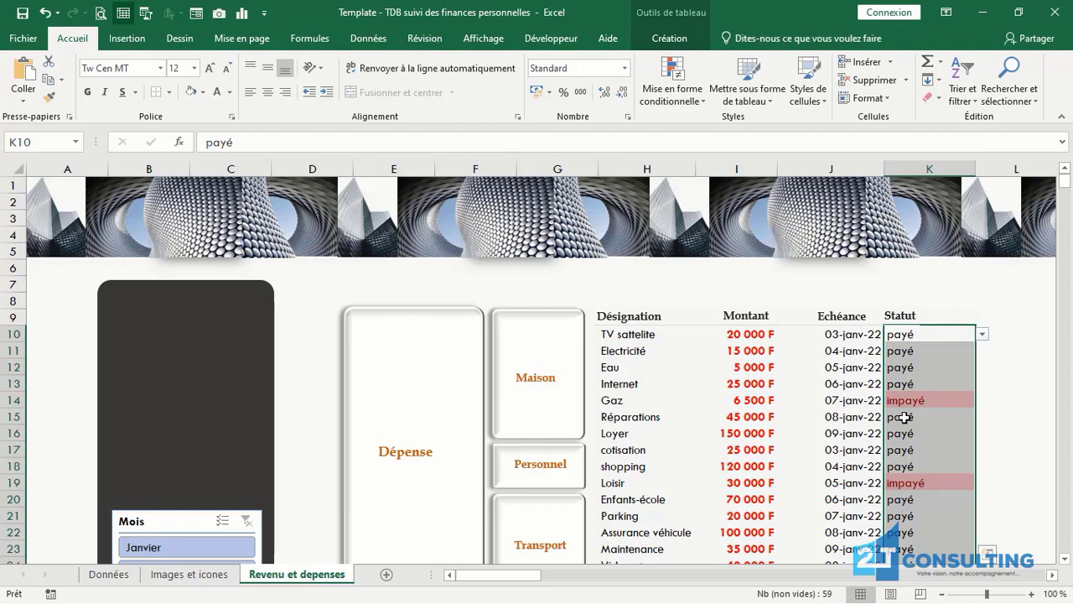
- Apply the dark style with orange text to the Mois slicer and arrange its buttons in 3 columns
left_click_drag(1065, 181, 1069, 196)
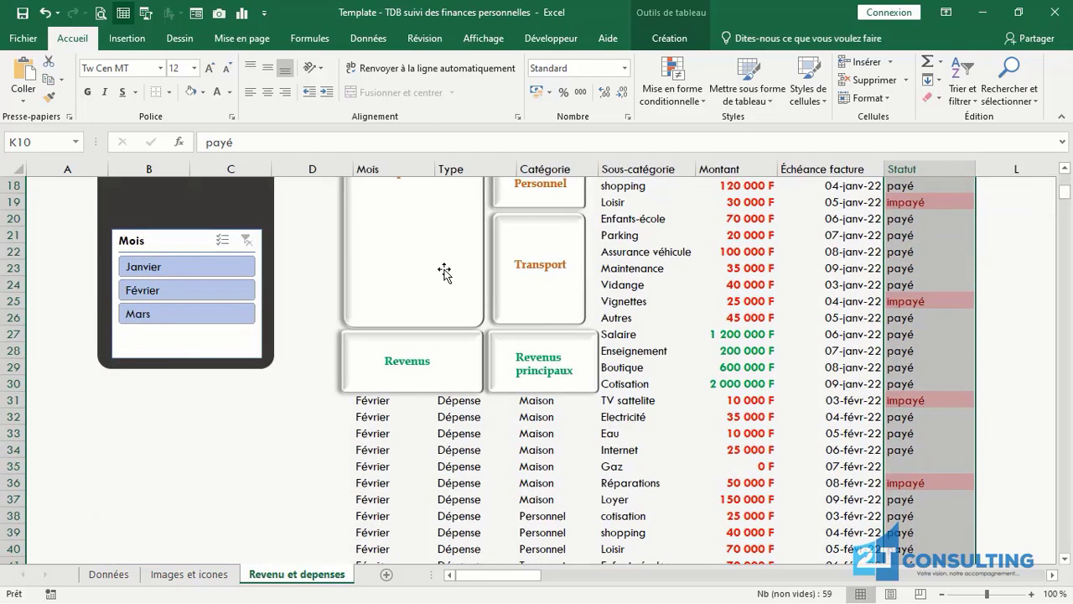
left_click(171, 238)
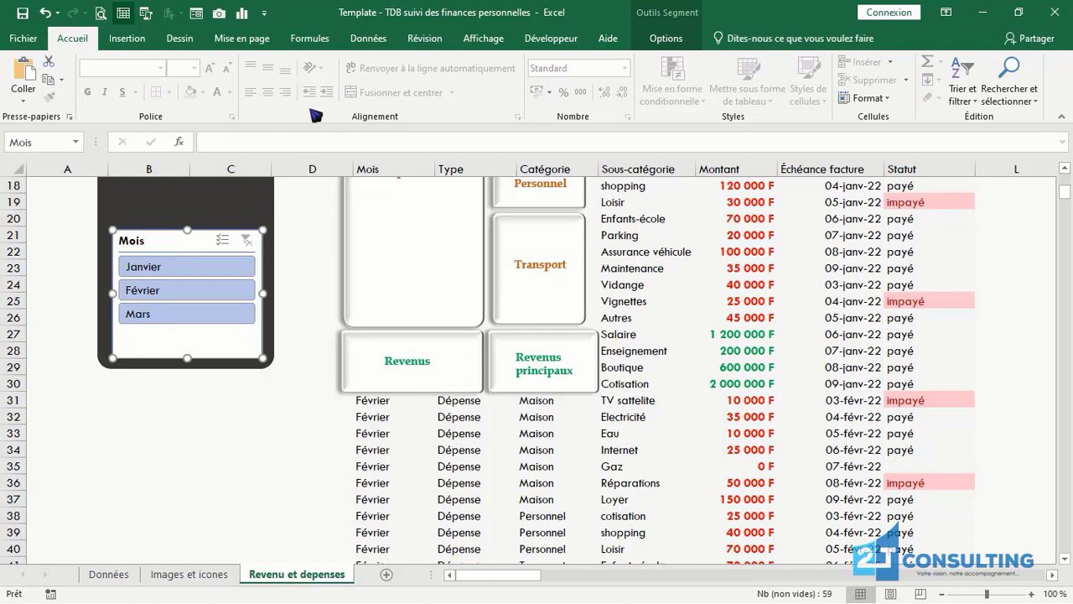
left_click(679, 38)
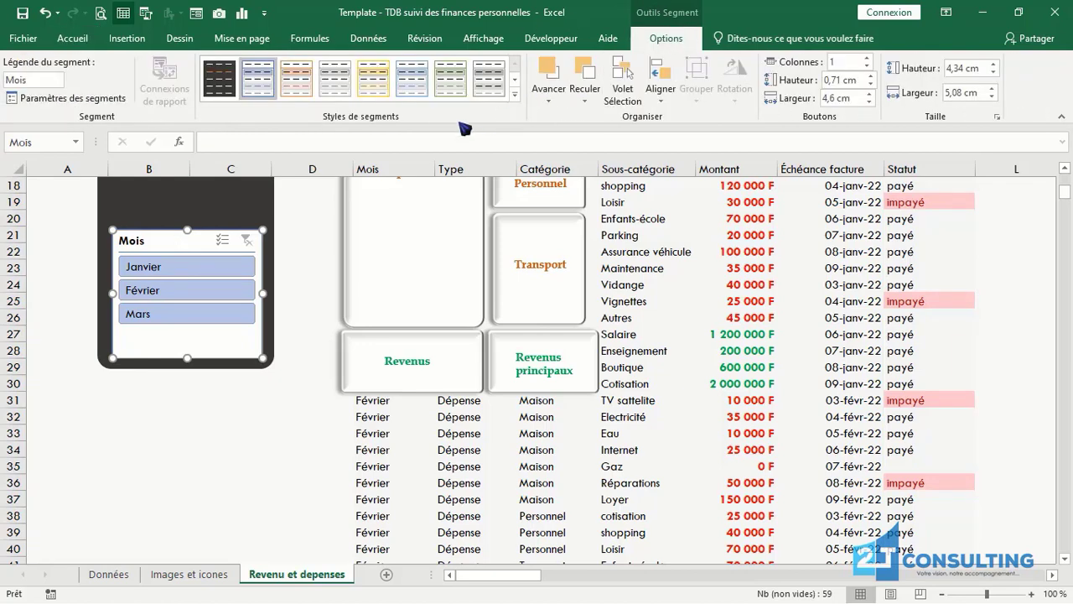
left_click(228, 90)
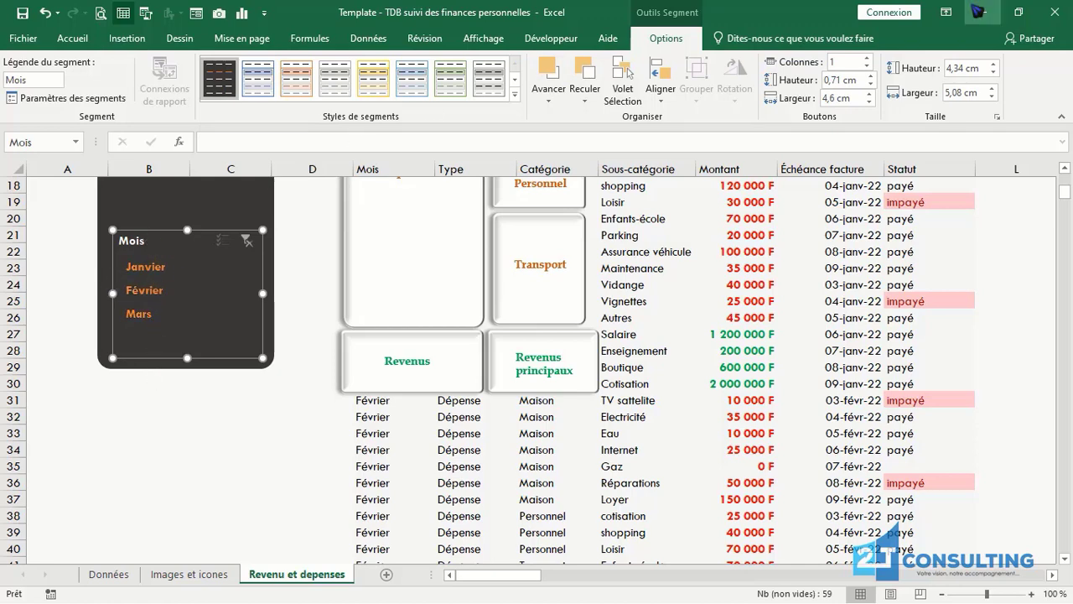
double_click(843, 67)
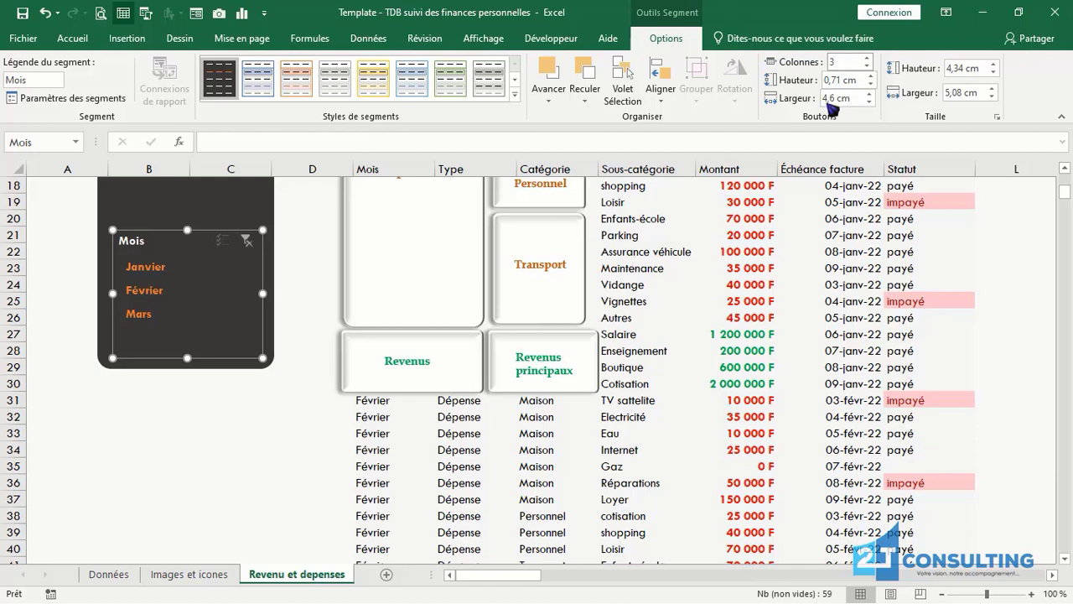
key("Return")
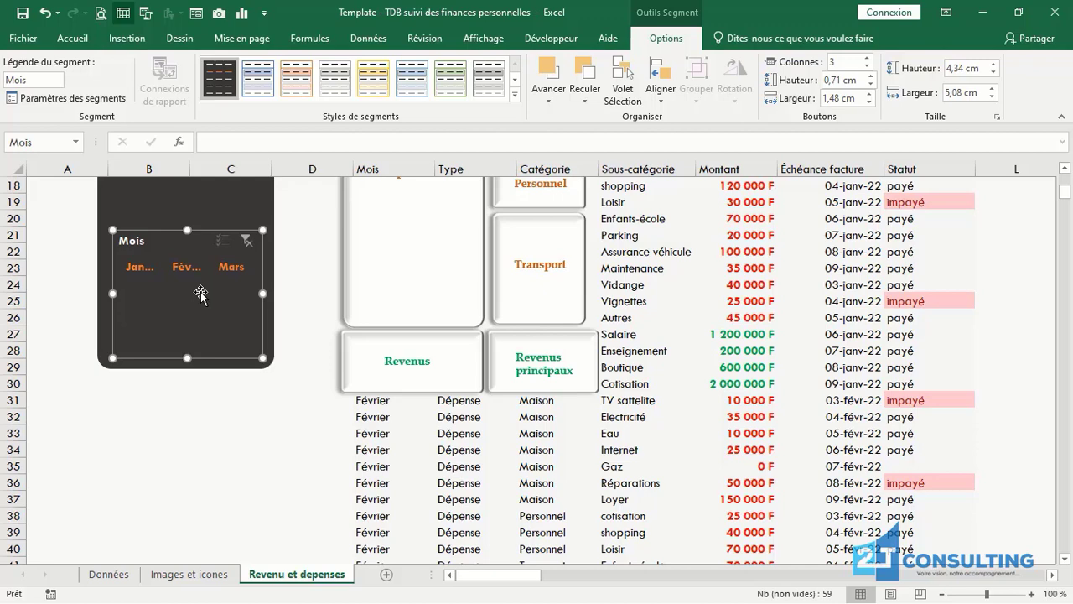
- Review the Mois slicer's size and its move-and-size-with-cells properties
right_click(200, 294)
left_click(177, 294)
right_click(176, 294)
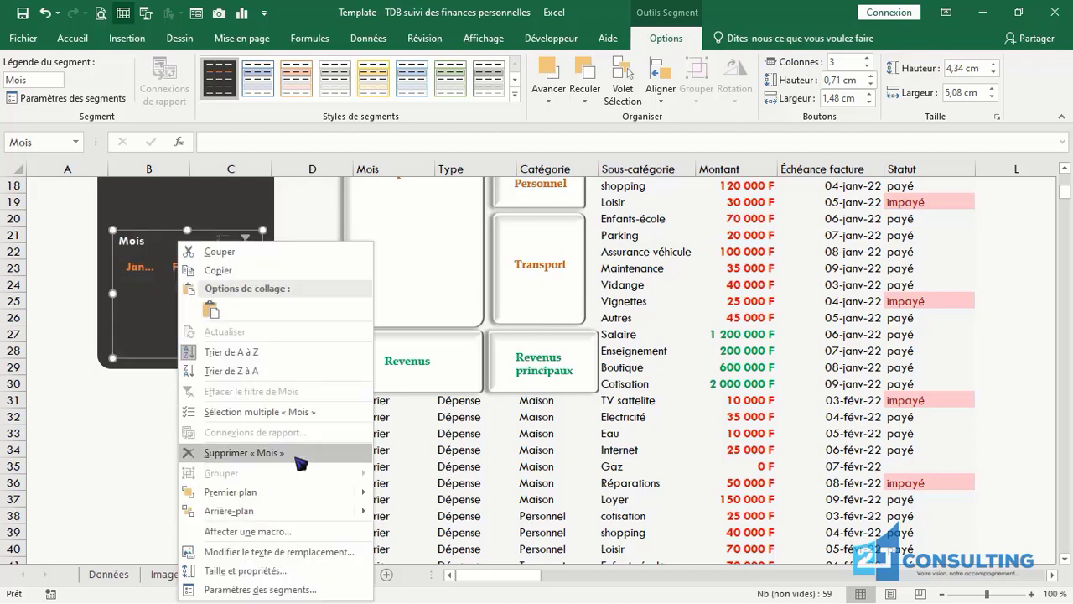
left_click(245, 571)
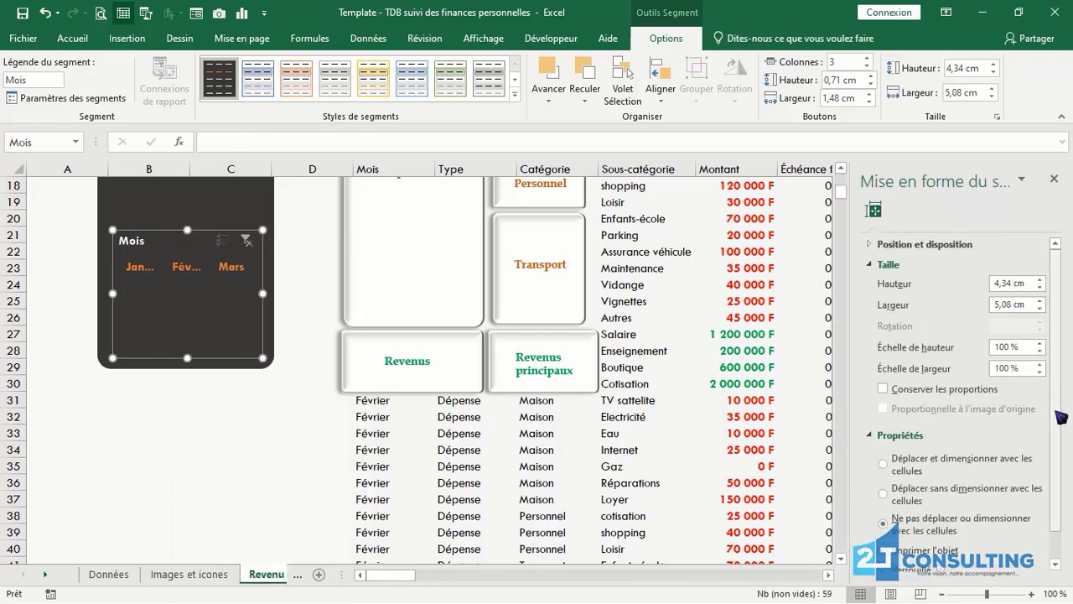
left_click_drag(1057, 430, 1057, 459)
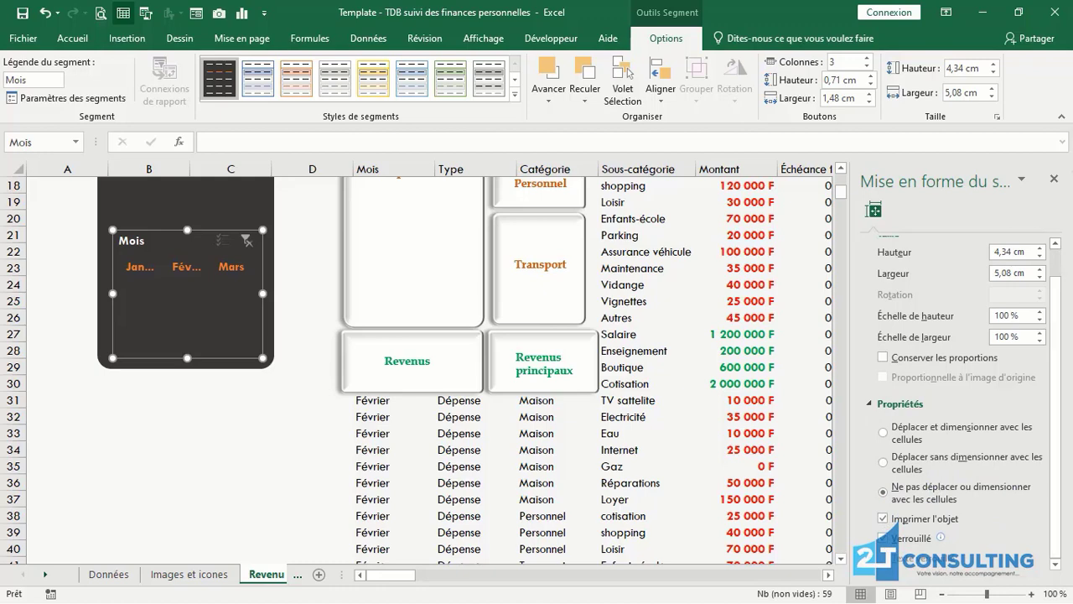
left_click(1056, 177)
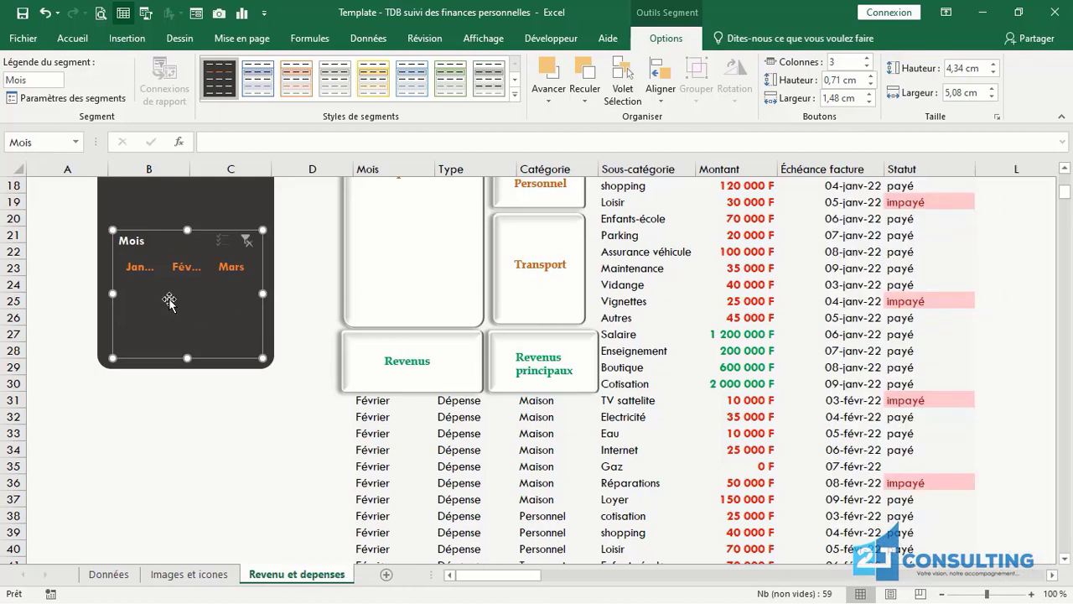
- Configure the Mois slicer to hide items without data and to hide its header
right_click(169, 300)
key("Escape")
right_click(158, 315)
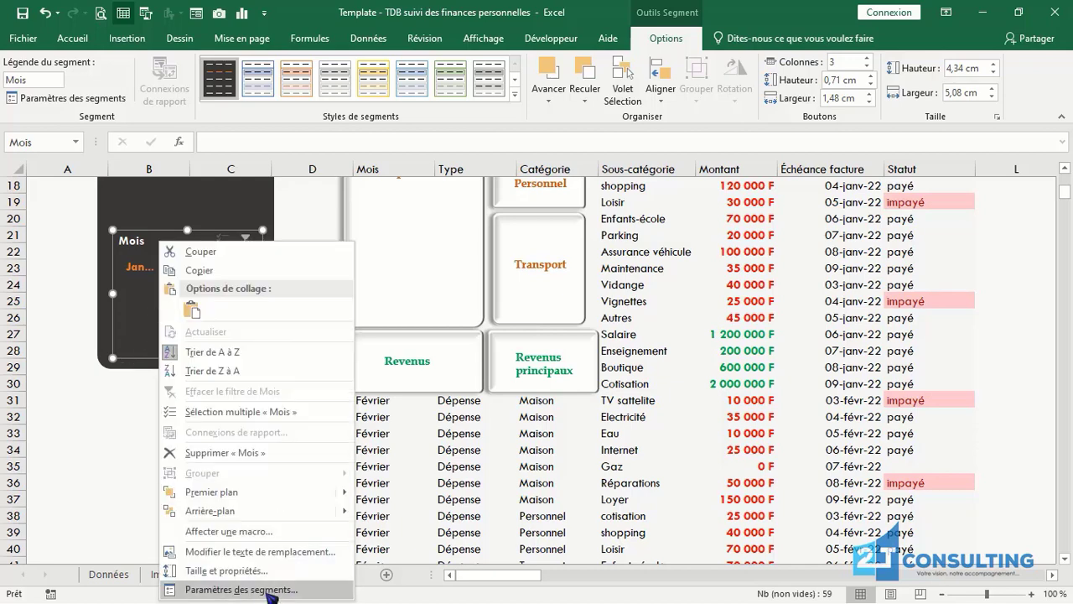
left_click(270, 596)
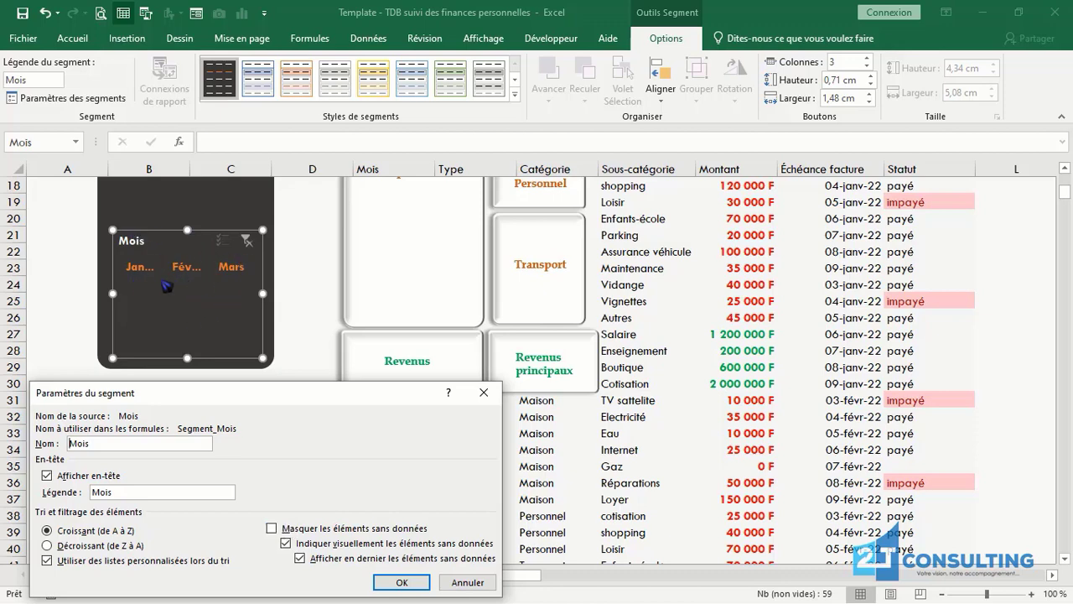
left_click(271, 528)
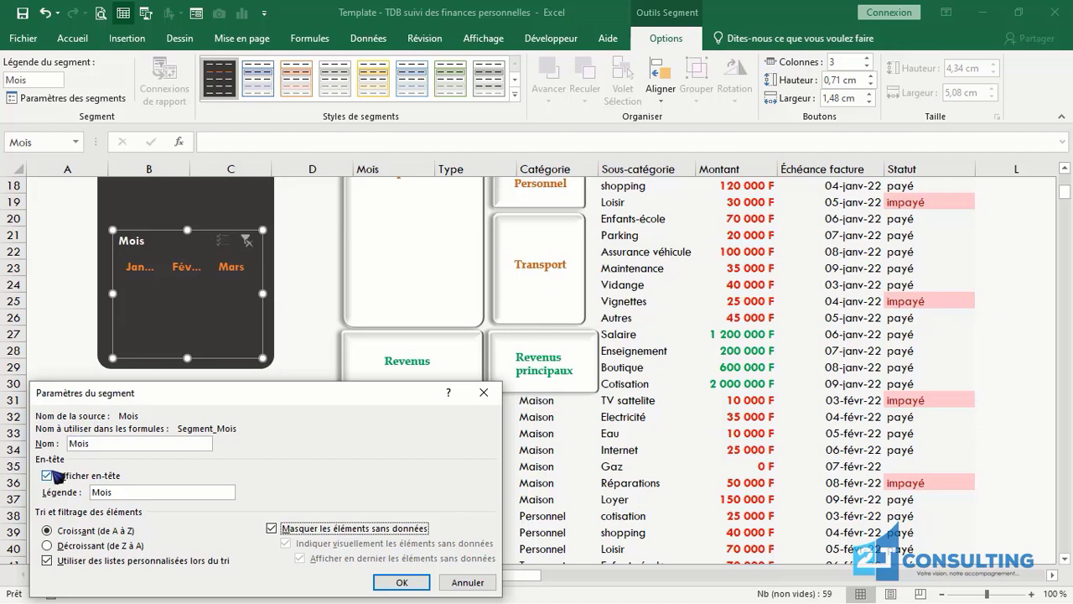
left_click(398, 582)
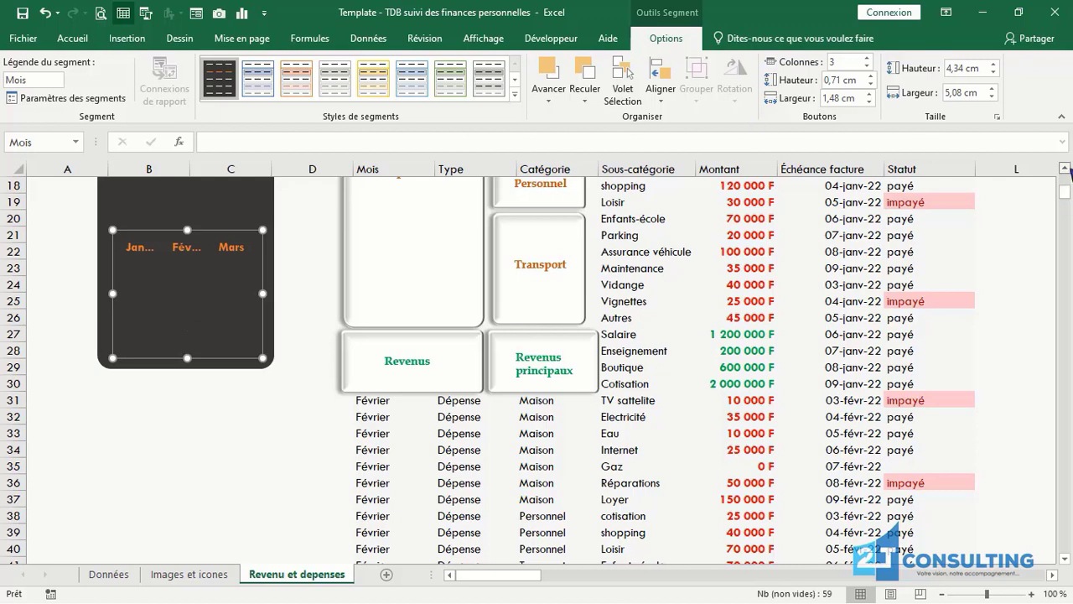
- Filter the table to Février with the Mois slicer
scroll(1071, 171, "up", 3)
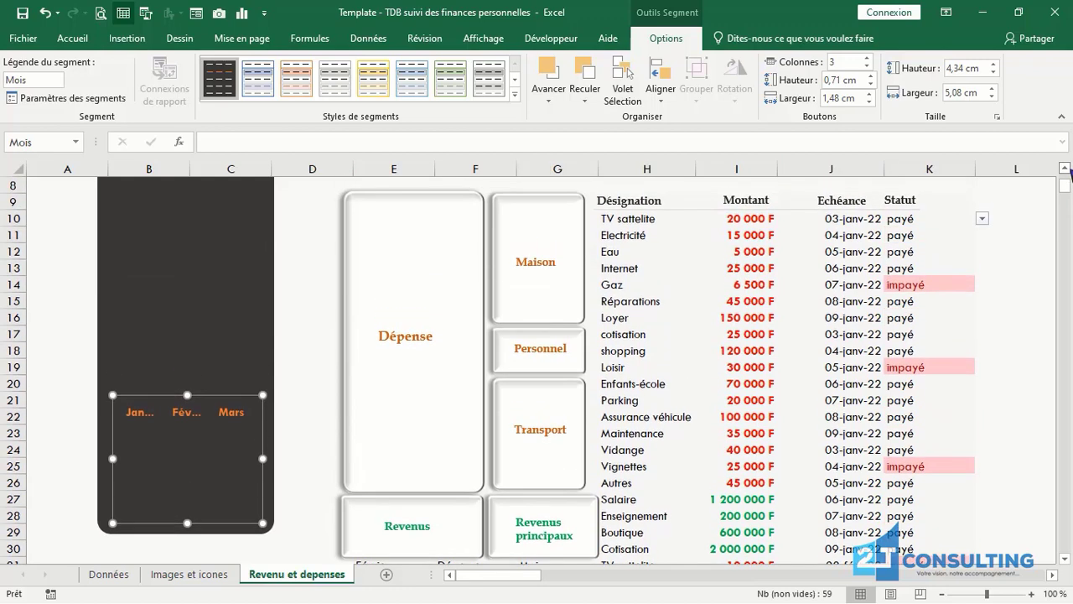
mouse_move(1067, 193)
left_mouse_down()
mouse_move(1067, 208)
mouse_move(1067, 196)
left_mouse_up()
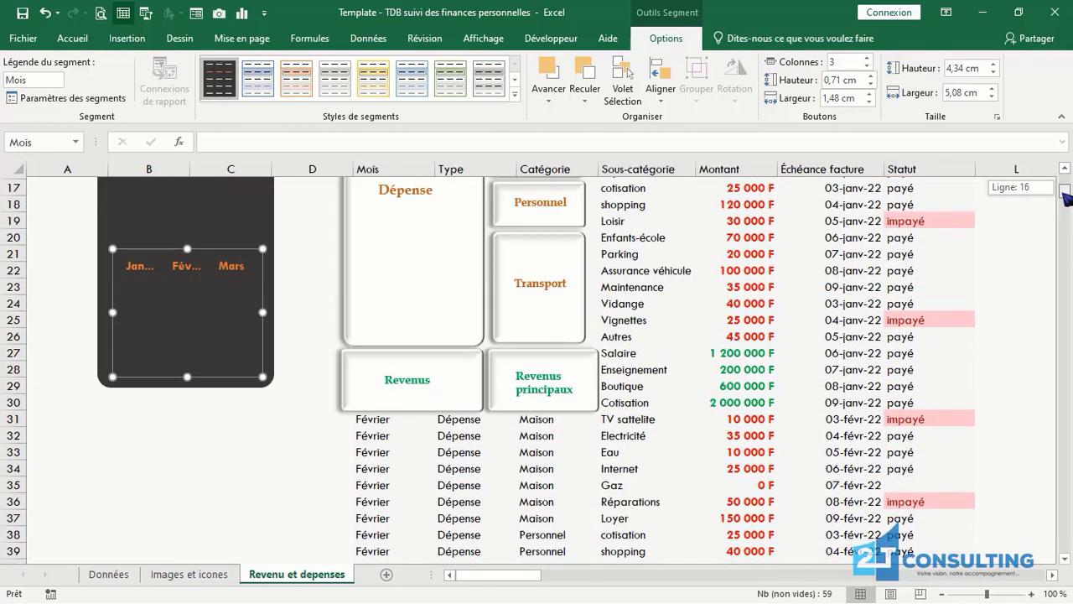
left_click(180, 268)
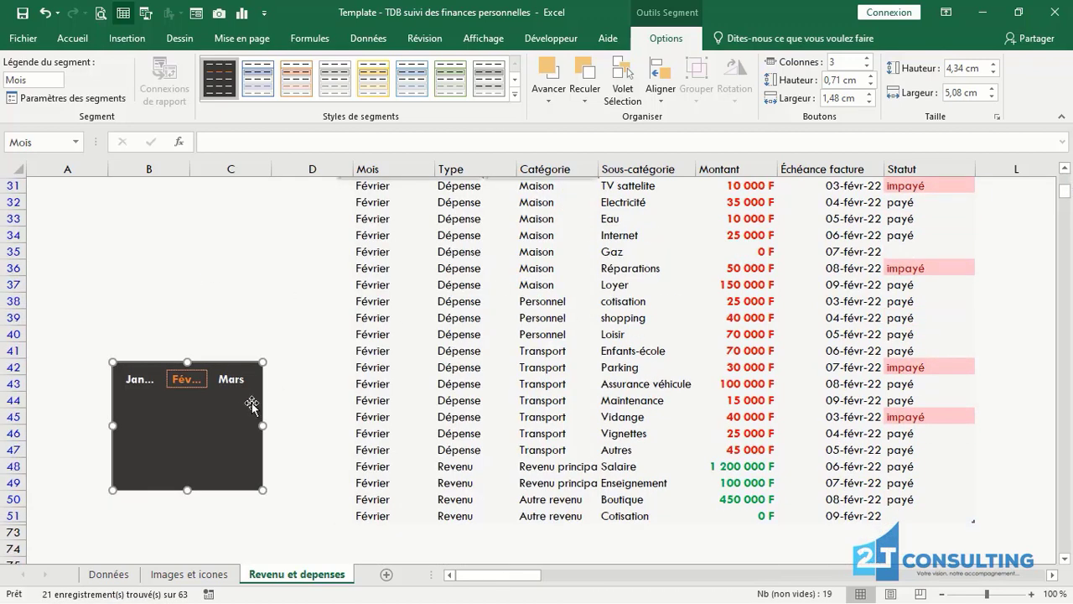
- Filter the table to Mars and switch it back to Janvier with the Mois slicer
left_click(231, 381)
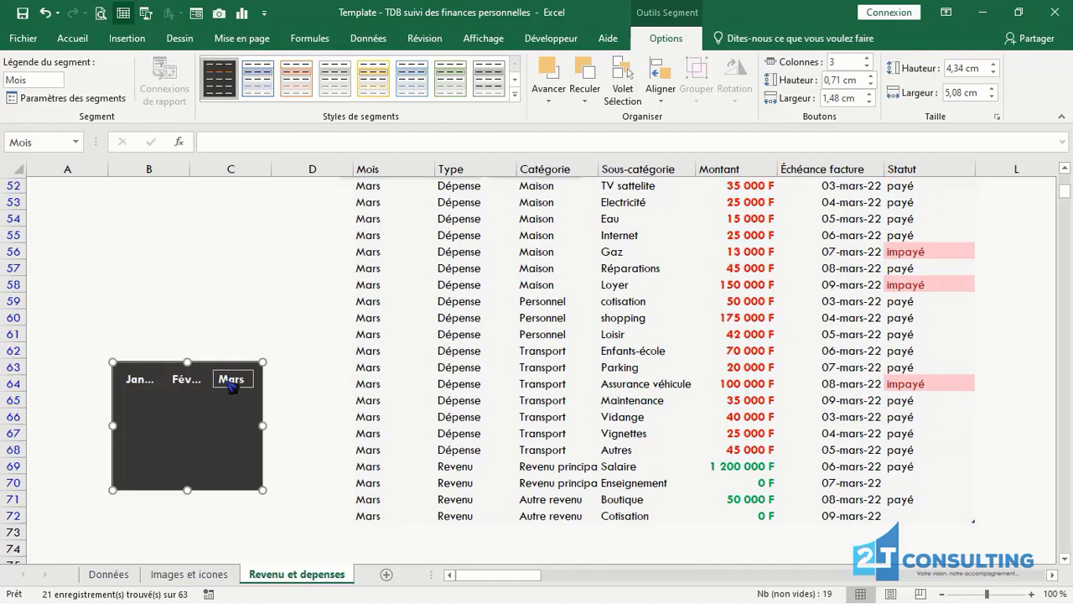
left_click(147, 388)
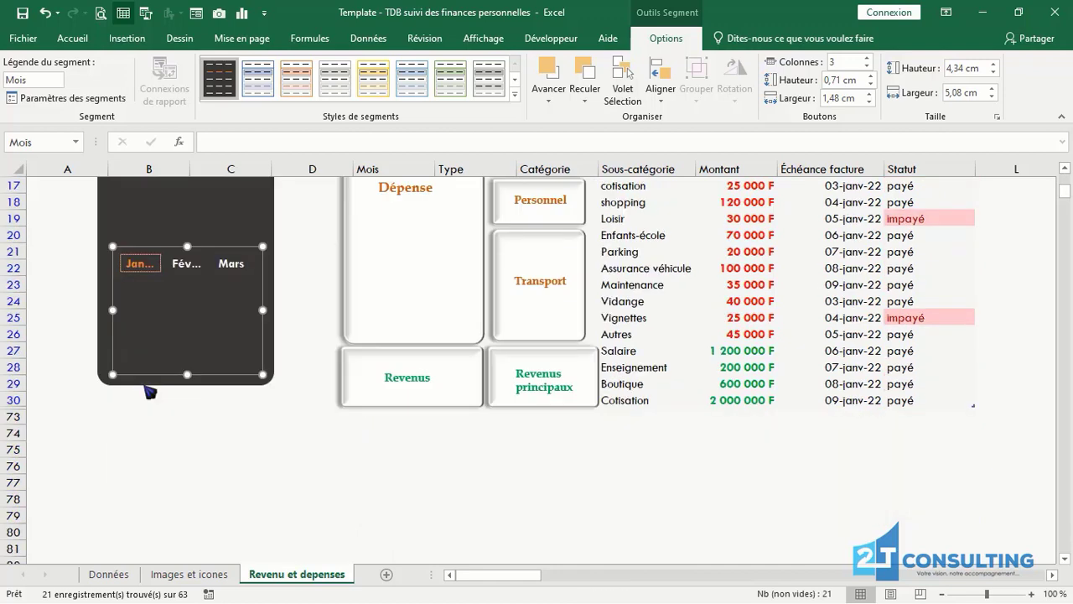
left_click(1065, 169)
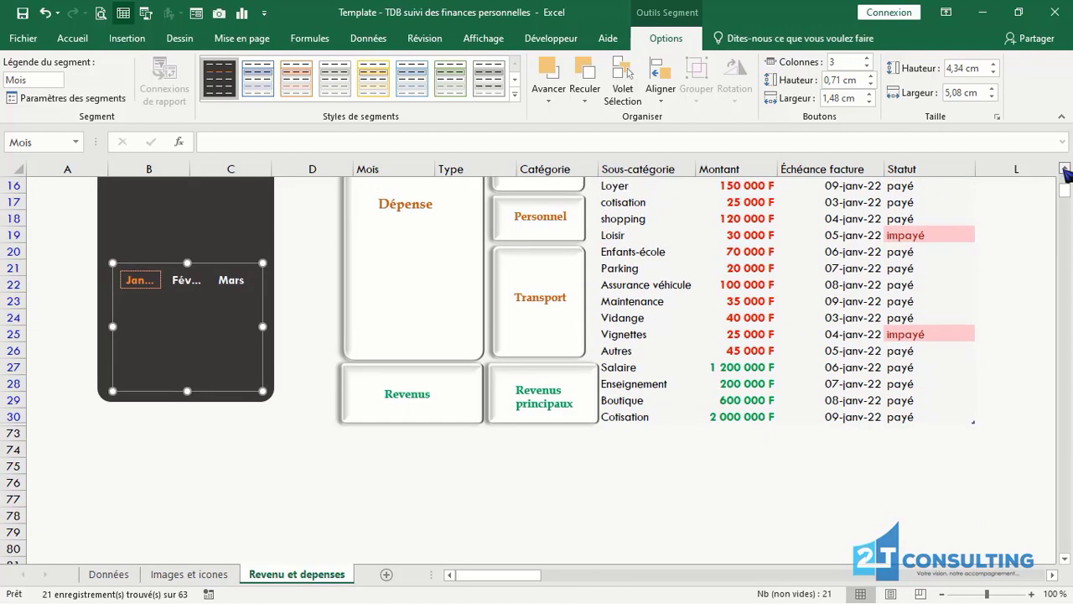
left_click(1066, 169)
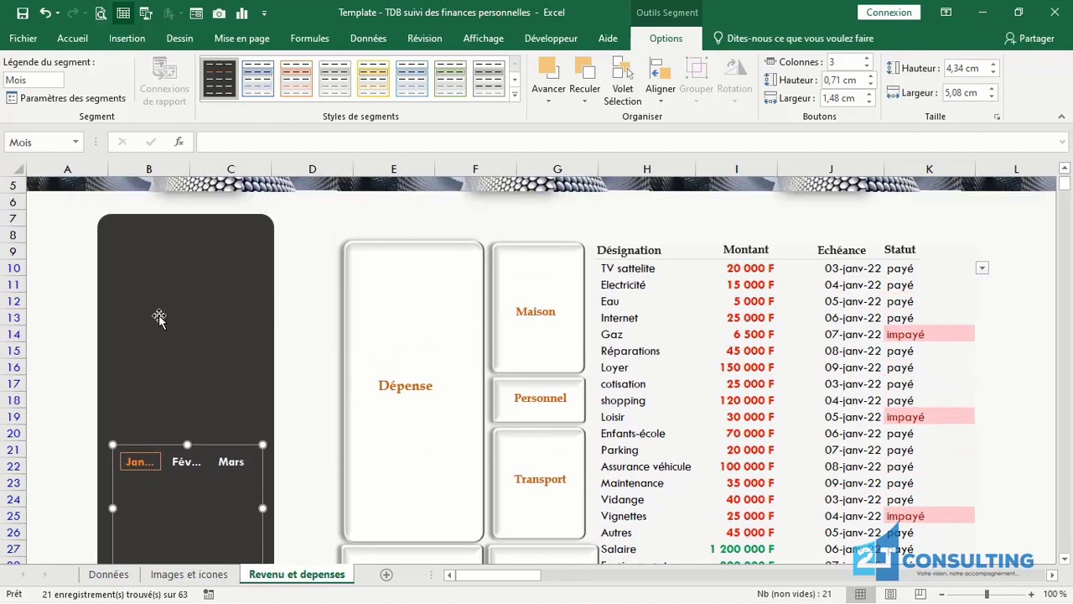
- Set the dark rounded rectangle behind the Mois slicer not to move or size with cells
left_click(136, 311)
right_click(136, 311)
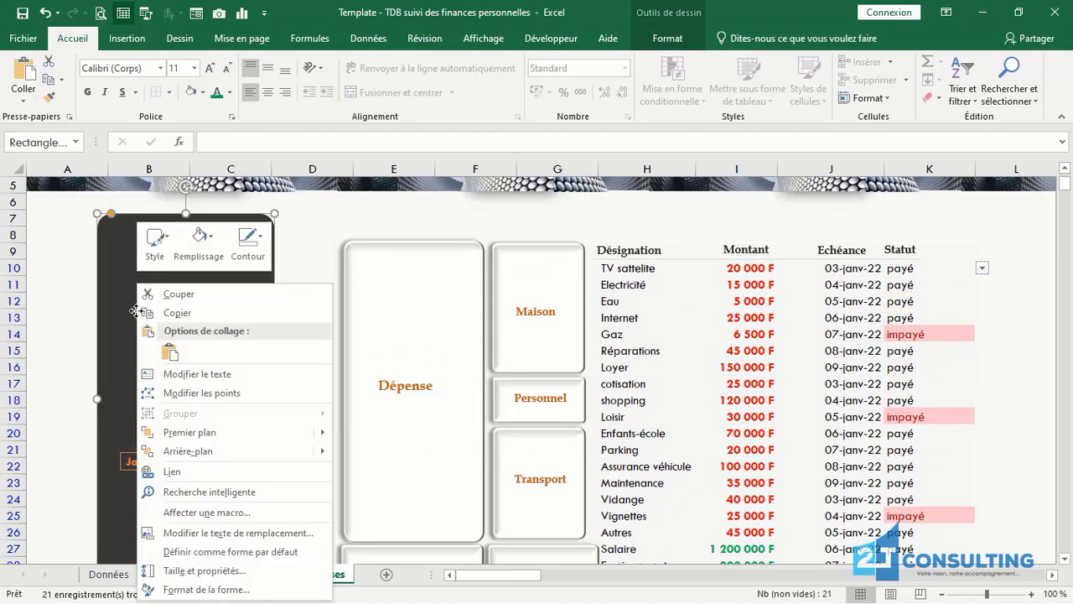
left_click(211, 569)
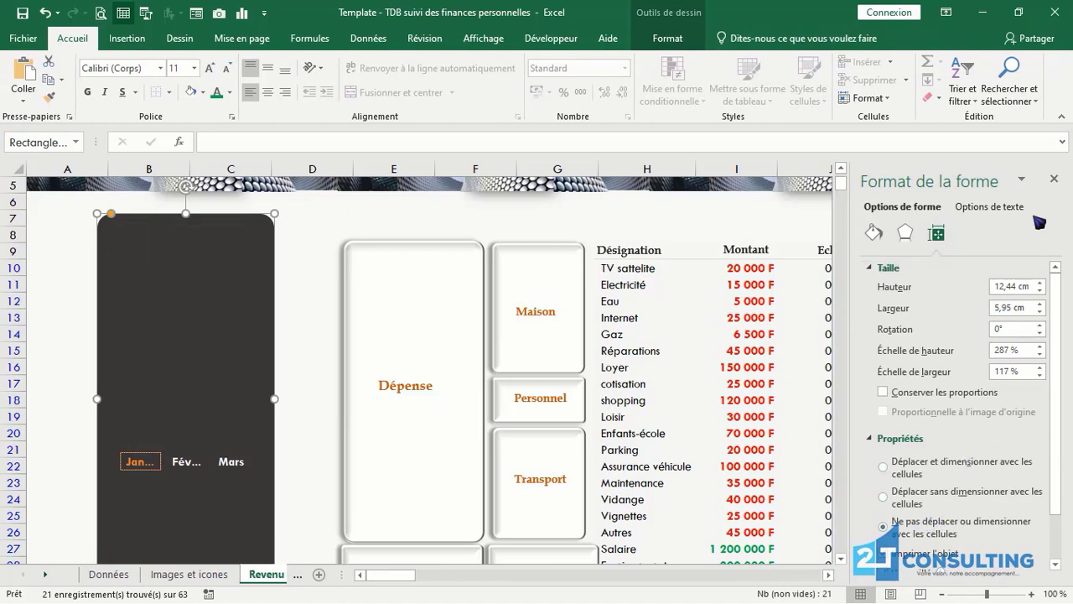
left_click(1054, 179)
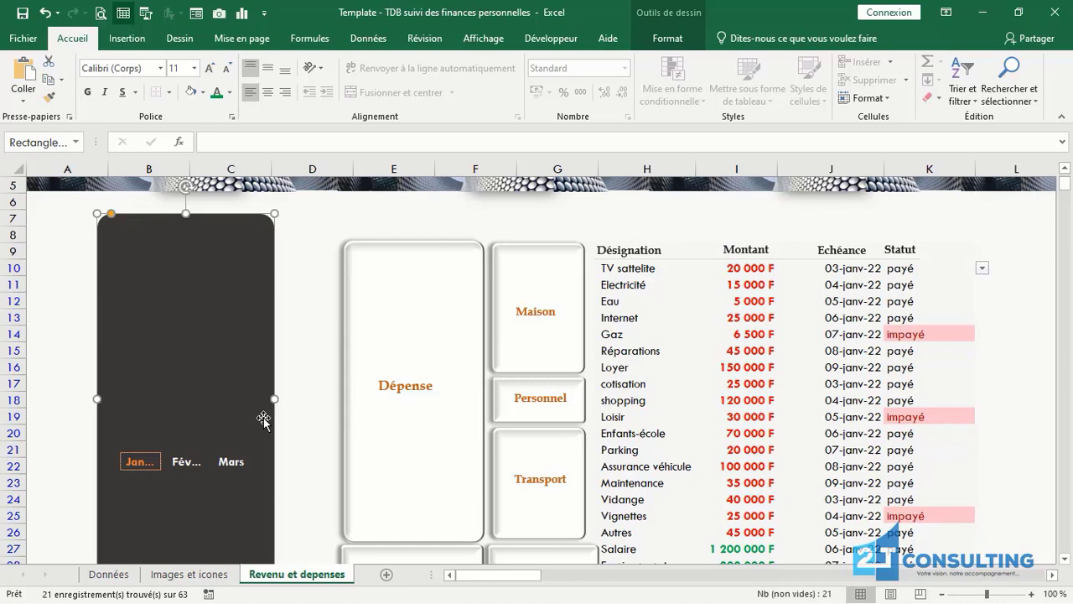
- Check the dark panel's position by filtering the table to Février, Mars and Janvier in turn
left_click(189, 463)
left_click(231, 462)
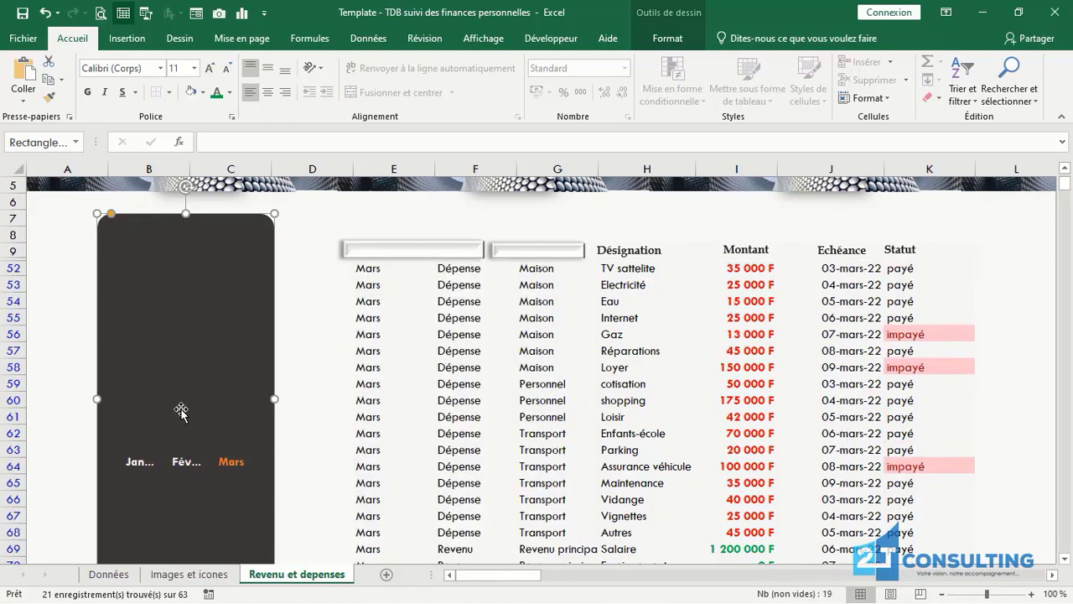
left_click(144, 467)
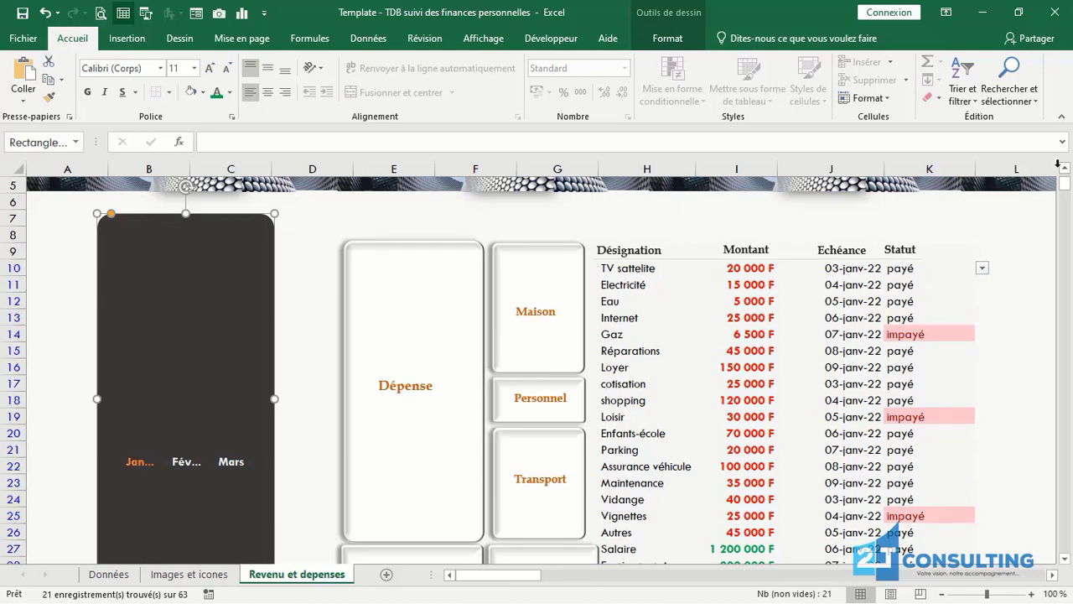
left_click_drag(1069, 186, 1068, 187)
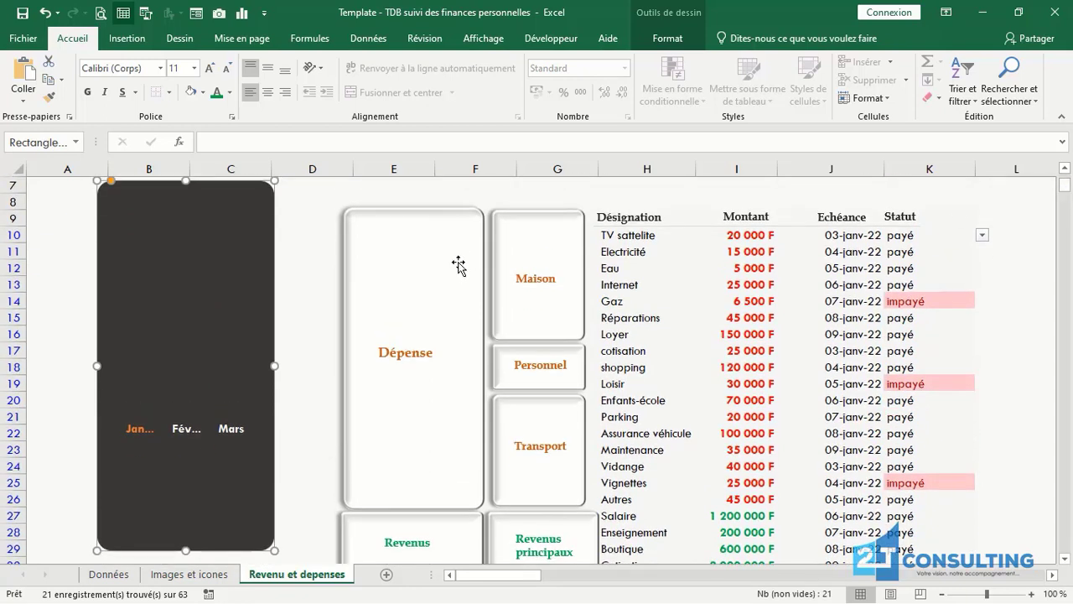
left_click(454, 268)
left_click(557, 233, "ctrl")
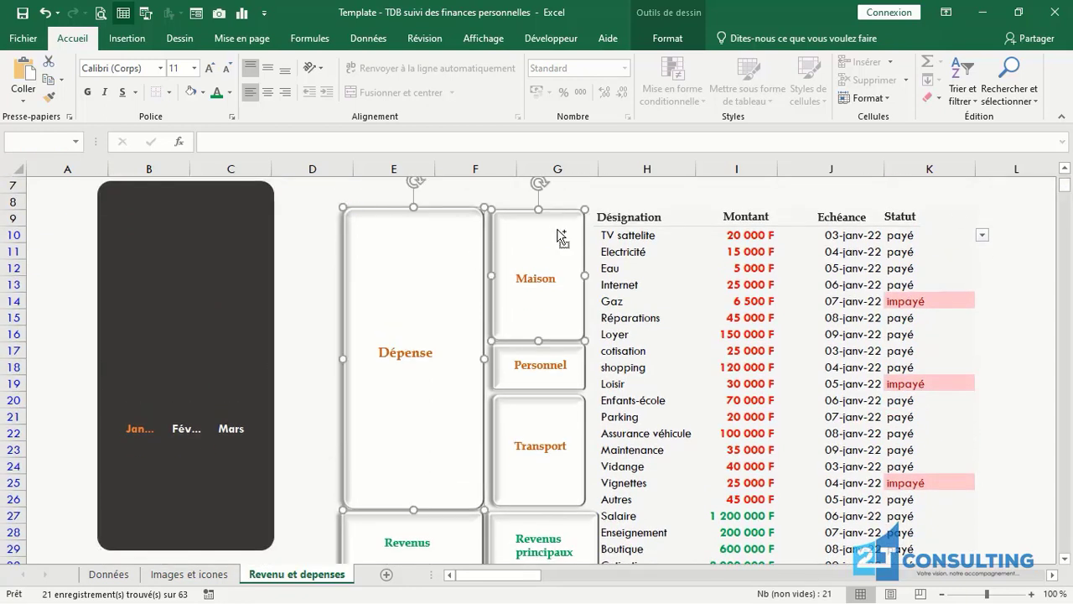
left_click(570, 381, "ctrl")
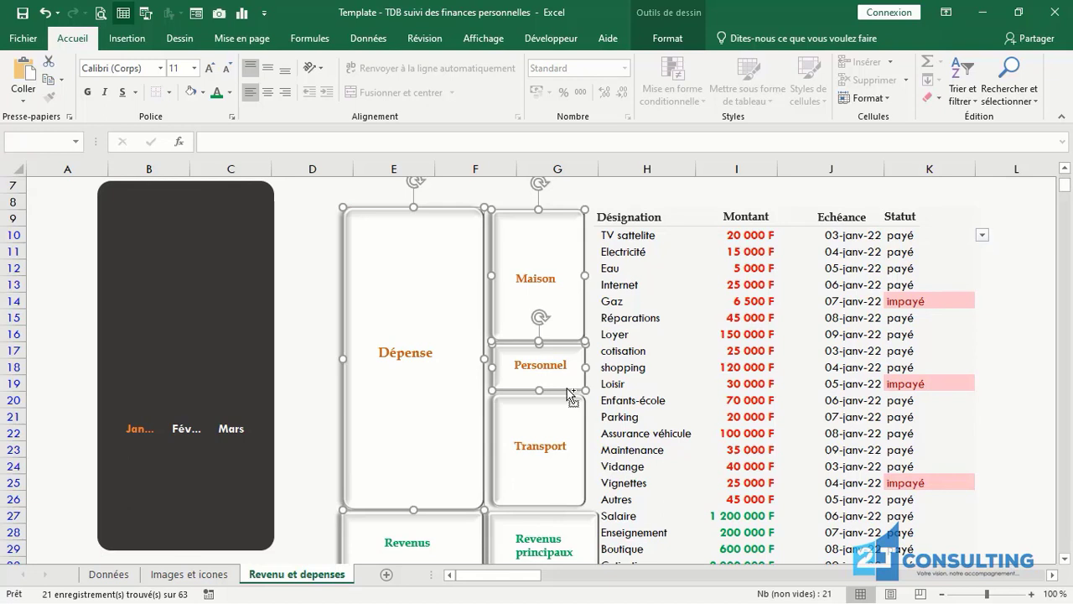
left_click(567, 447, "ctrl")
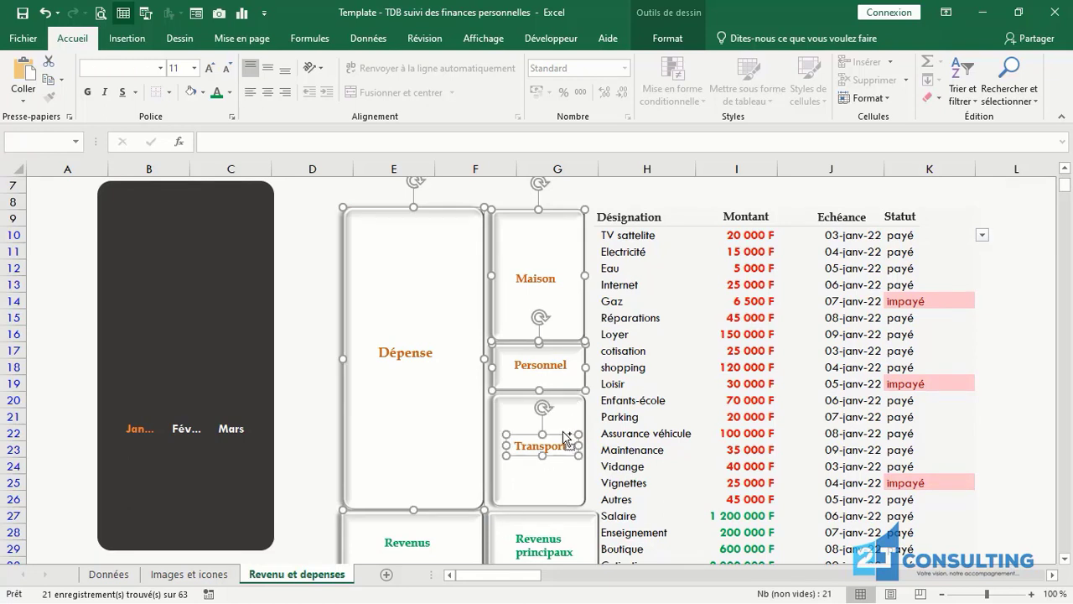
left_click(562, 431, "ctrl")
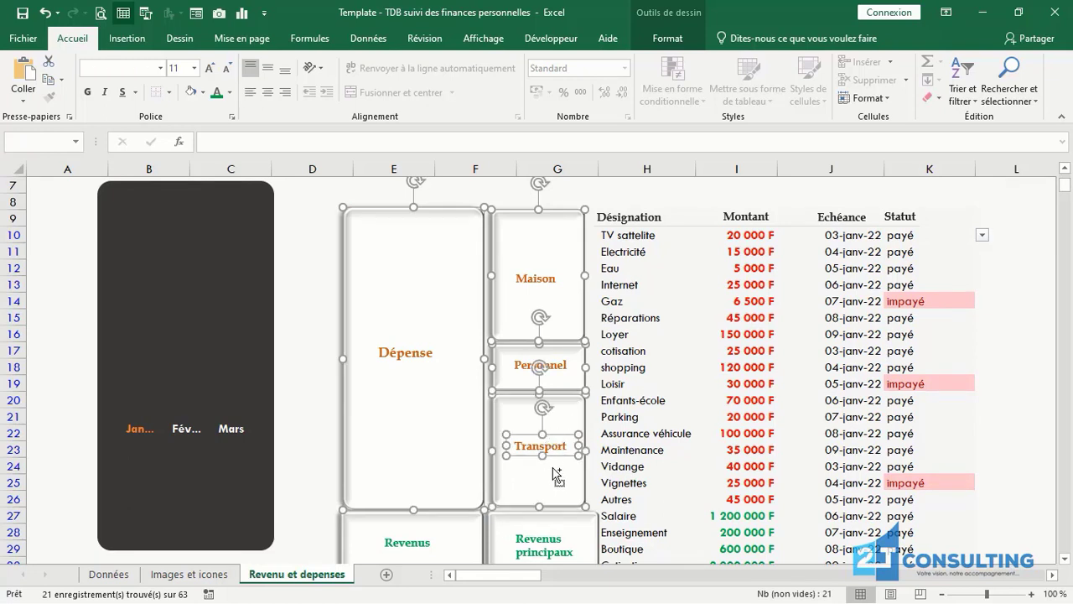
left_click(314, 401)
- Set the Dépense, Maison, Personnel, Transport, Revenus and Revenus principaux cards not to move or size with cells
left_click(414, 443)
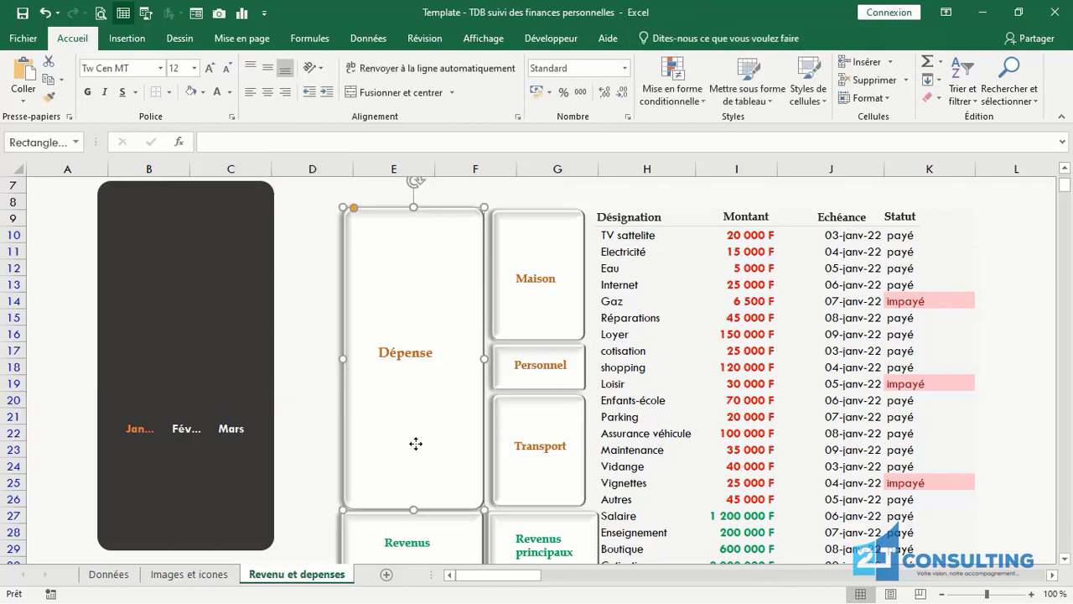
left_click(562, 327, "ctrl")
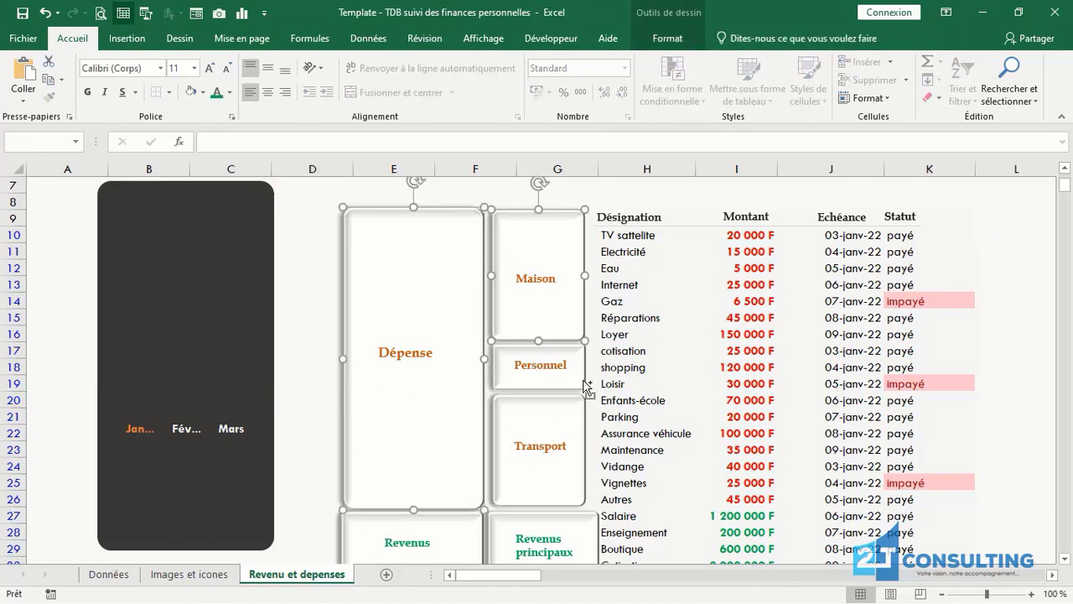
left_click(581, 382, "ctrl")
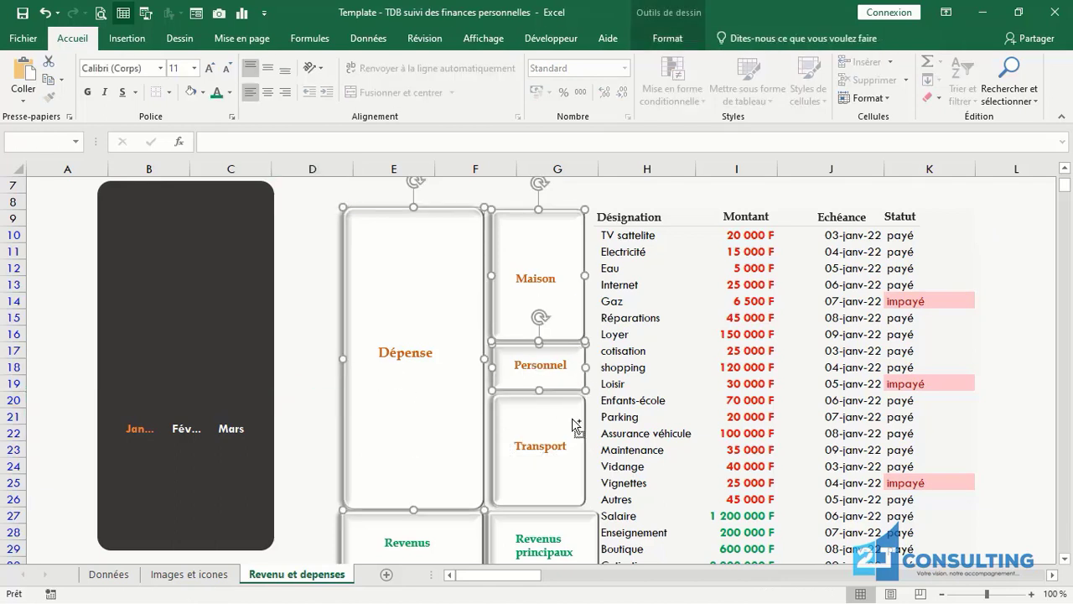
left_click(571, 486, "ctrl")
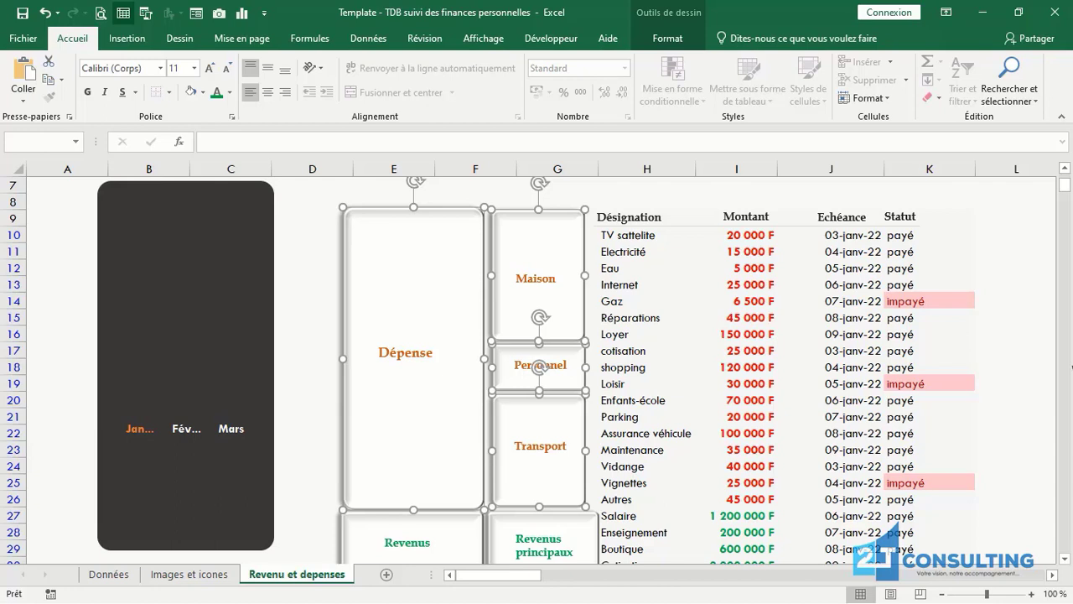
left_click(1065, 558)
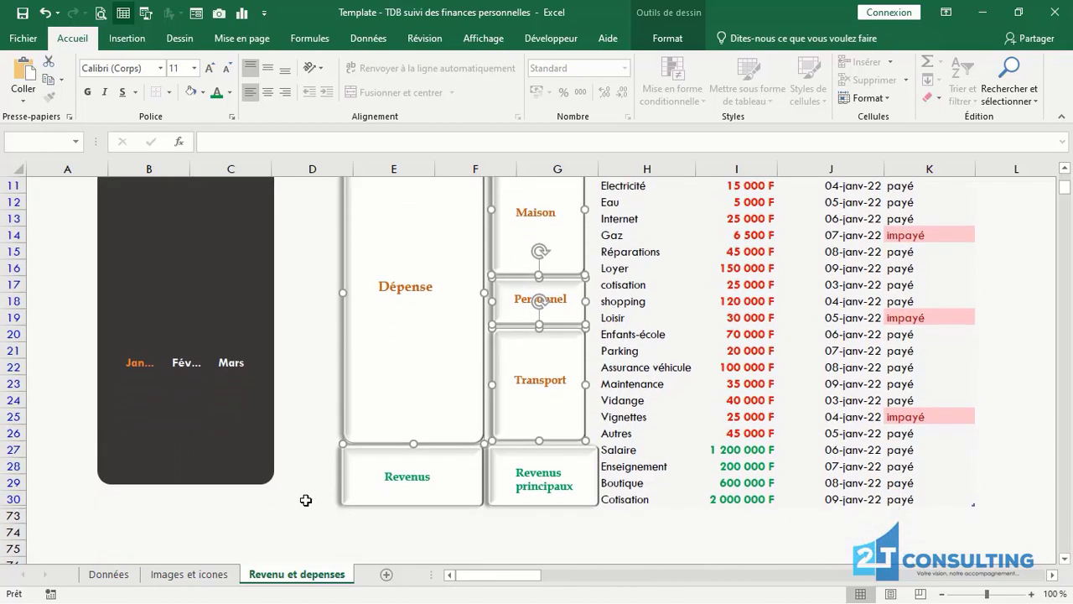
left_click(360, 493, "ctrl")
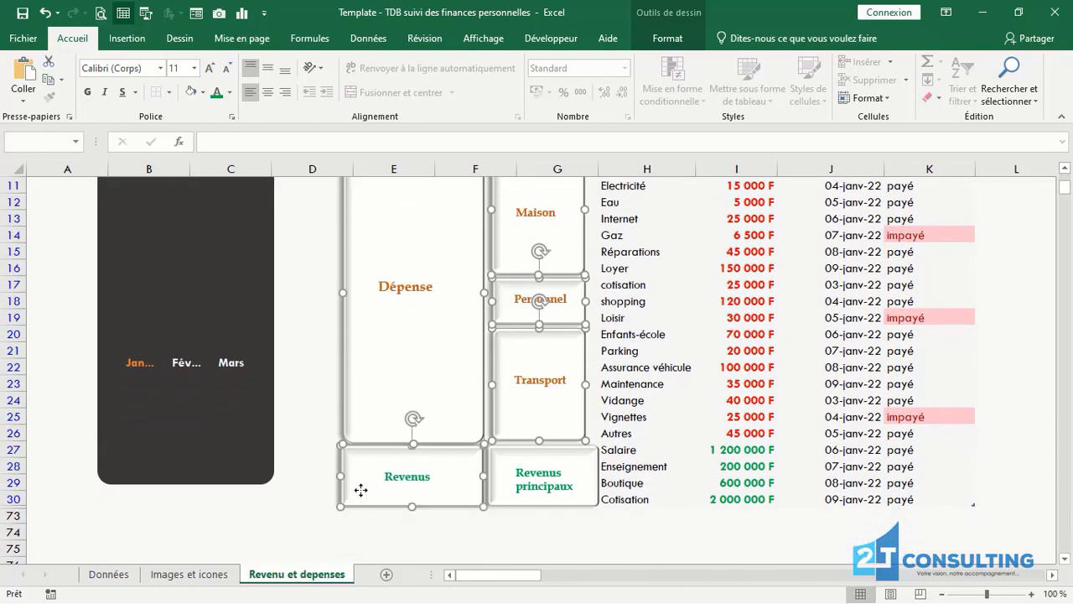
left_click(508, 502, "ctrl")
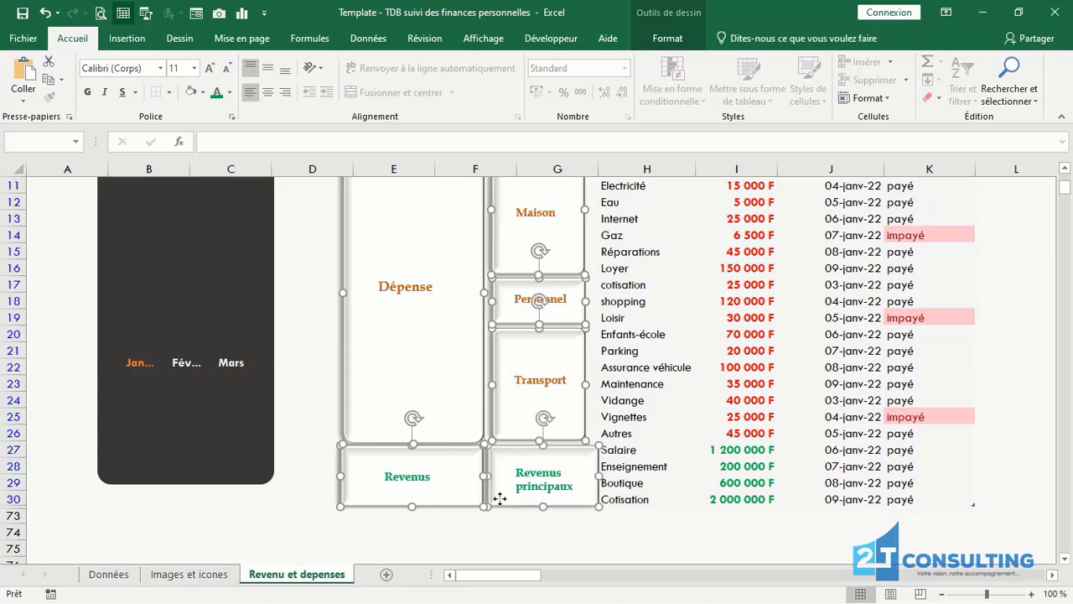
right_click(444, 338)
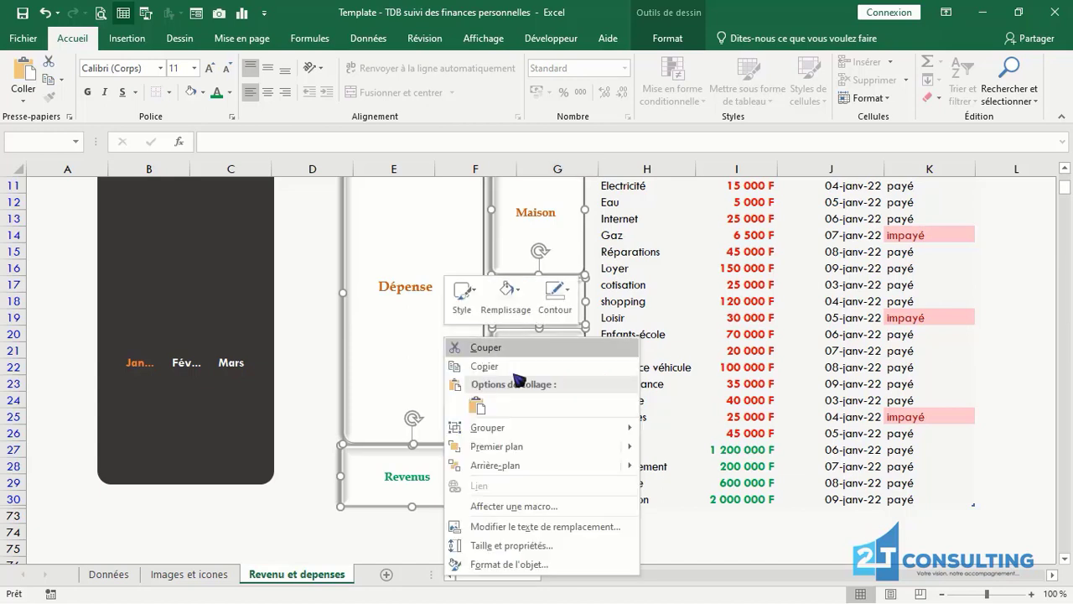
left_click(545, 549)
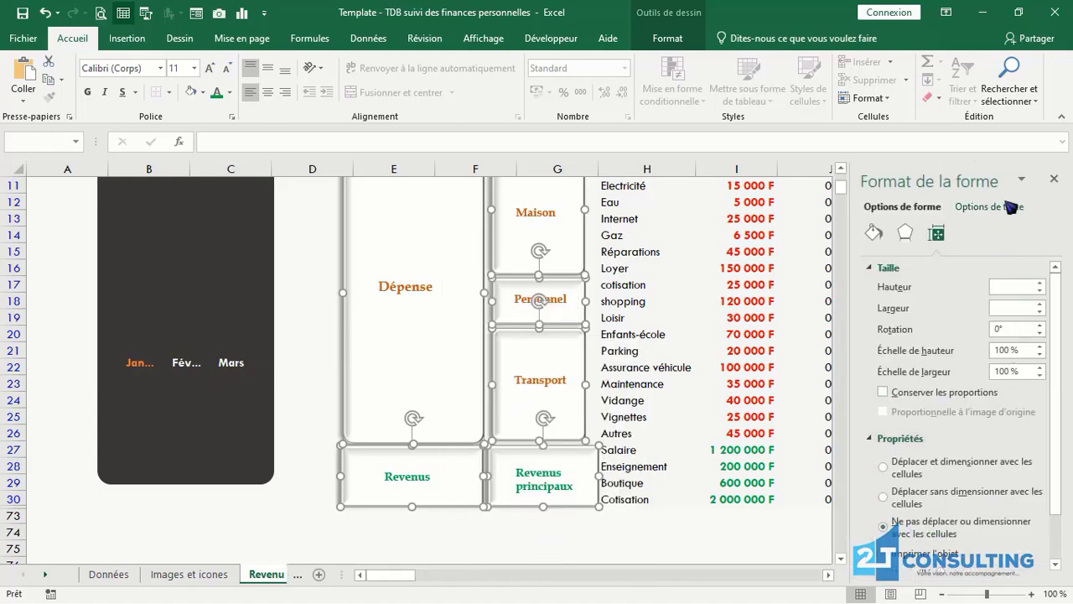
left_click(1054, 178)
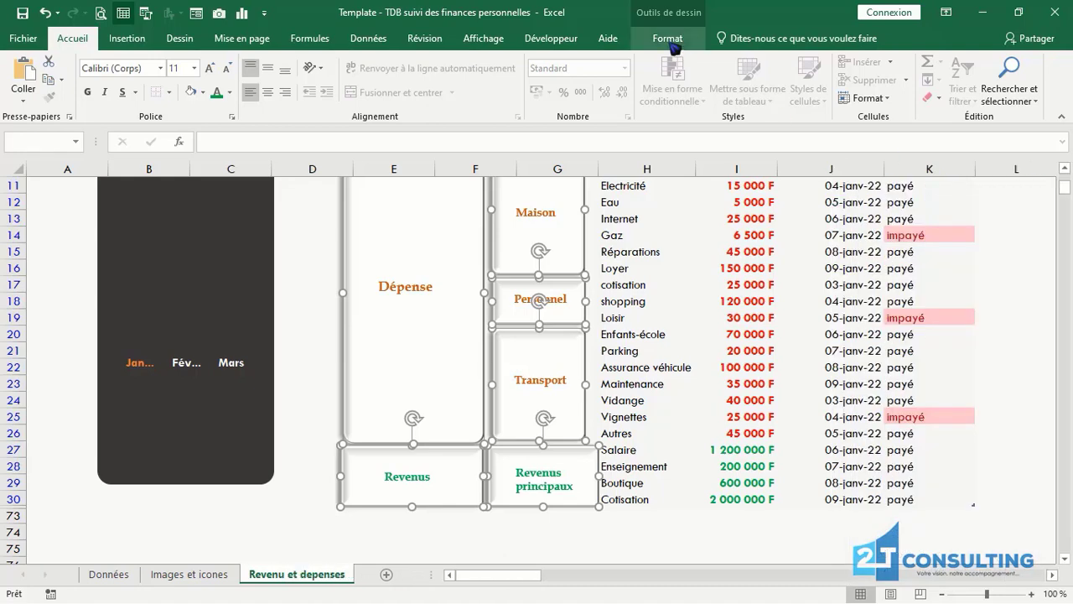
- Group the six selected expense and income category cards into one object
left_click(671, 42)
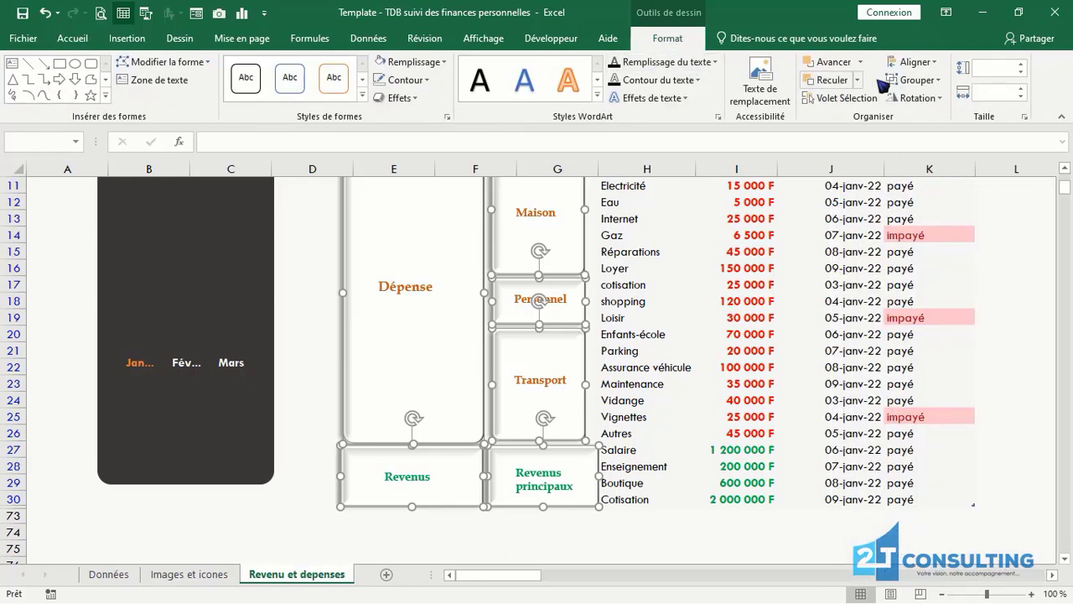
left_click(925, 81)
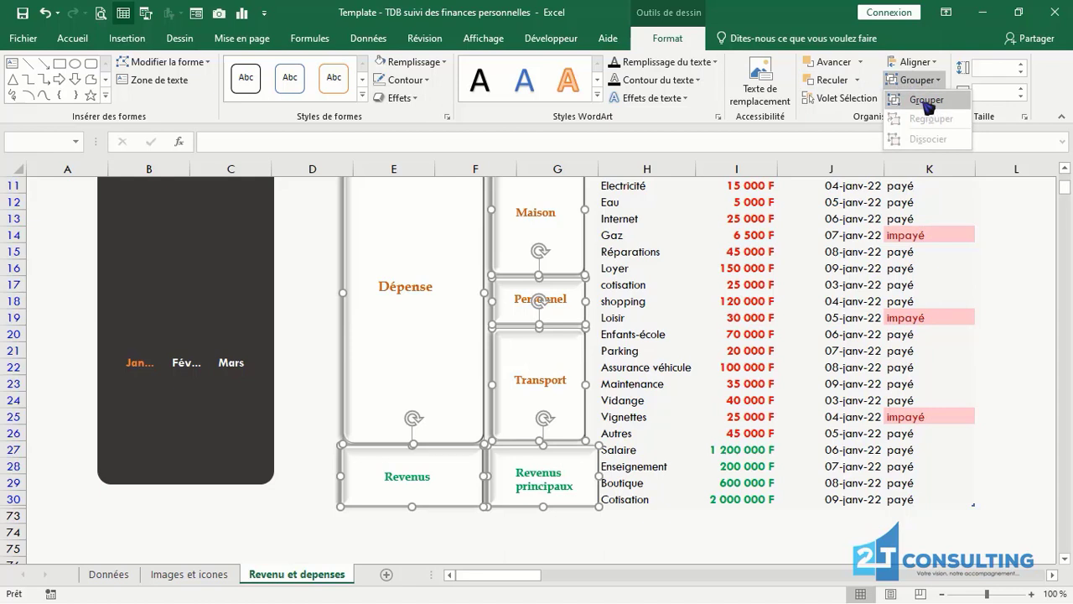
left_click(928, 102)
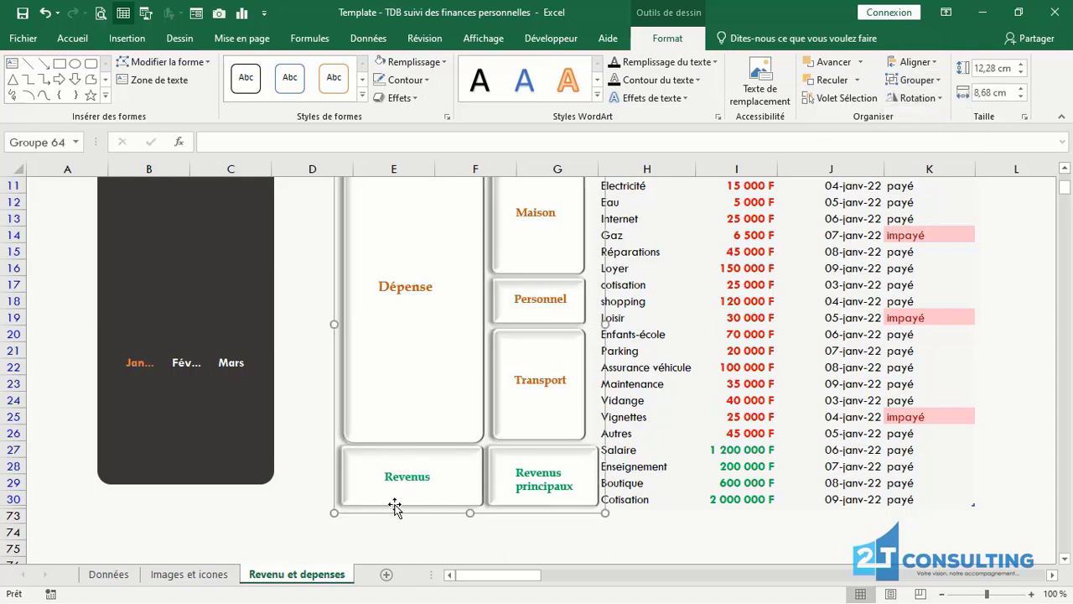
mouse_move(393, 515)
left_mouse_down()
mouse_move(420, 511)
mouse_move(395, 512)
left_mouse_up()
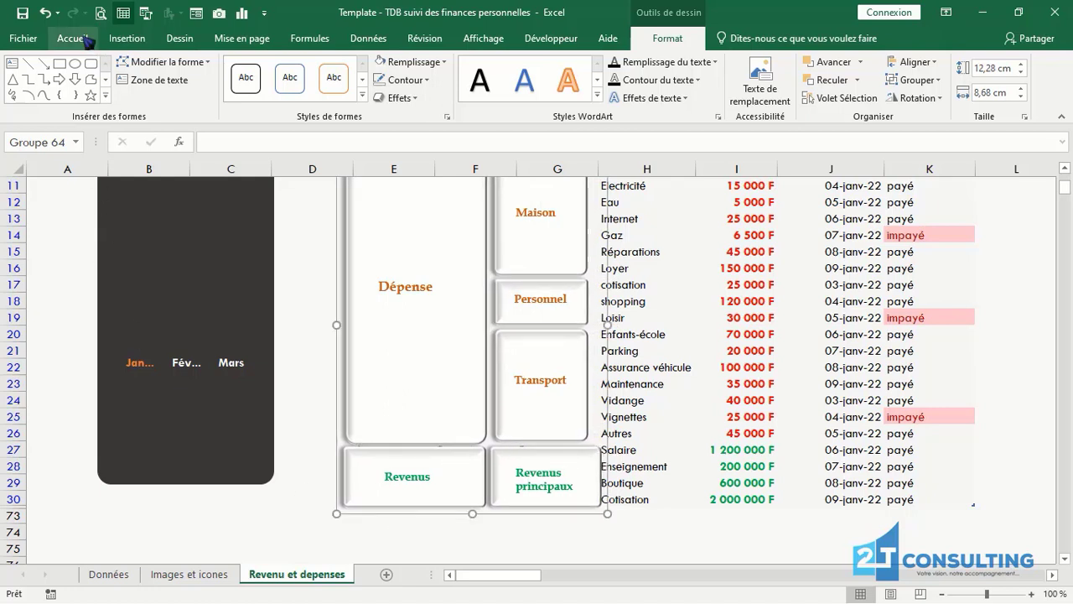
left_click(46, 14)
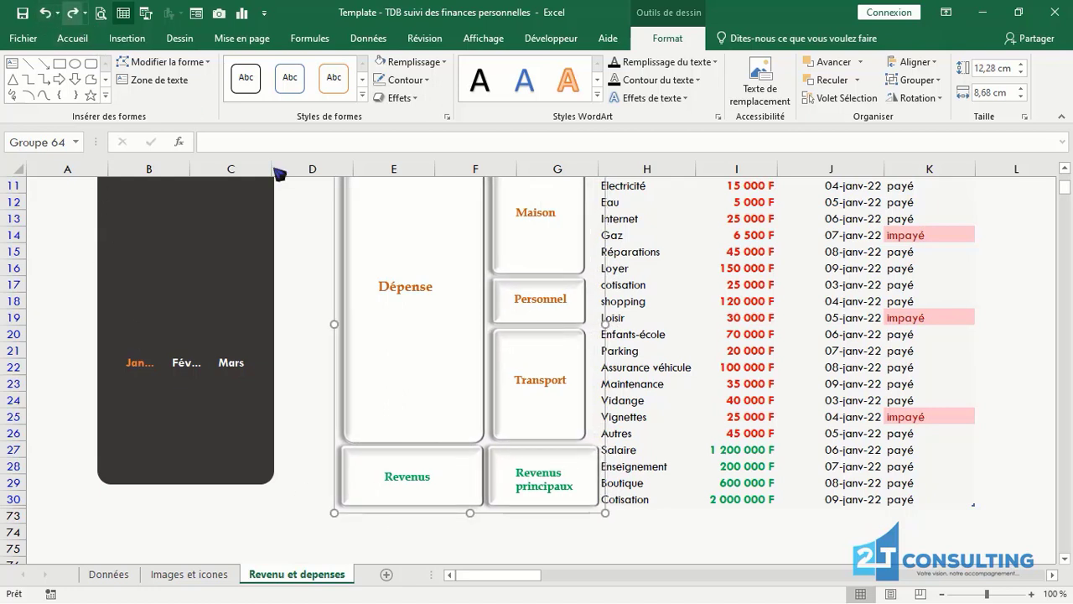
left_click(272, 514)
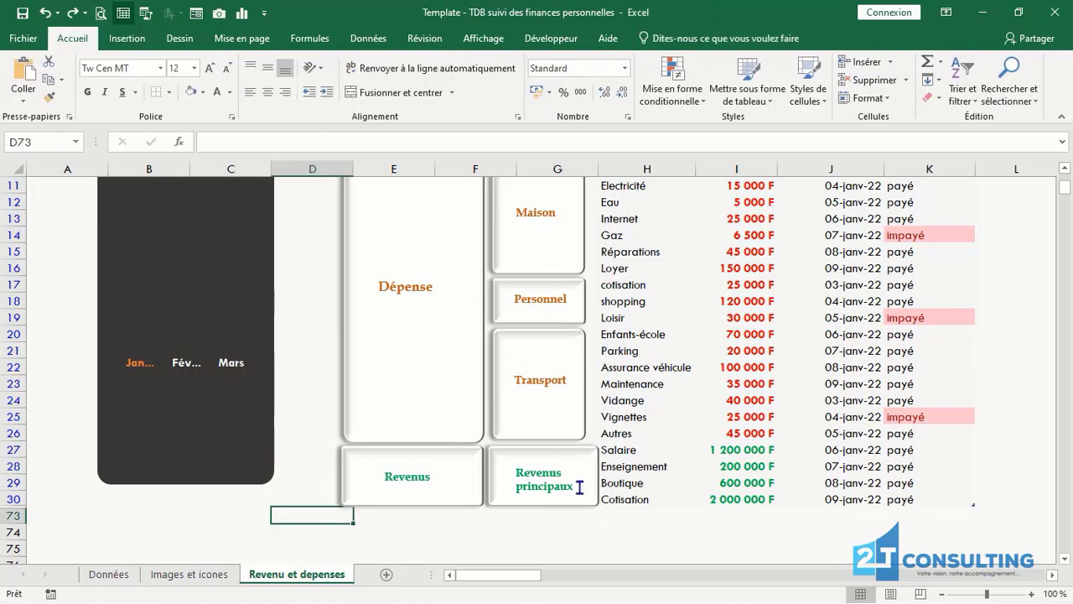
- Copy the 2T Consulting logo and the column B chart, basket and wallet icons from Images et icones to the Revenu et depenses sheet
left_click(210, 577)
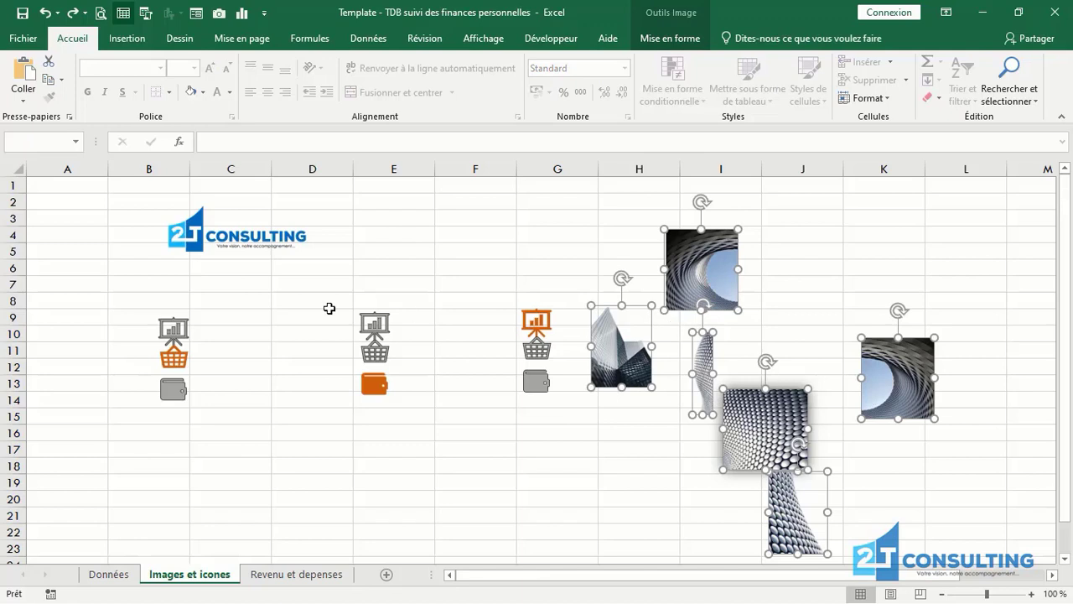
left_click(217, 253)
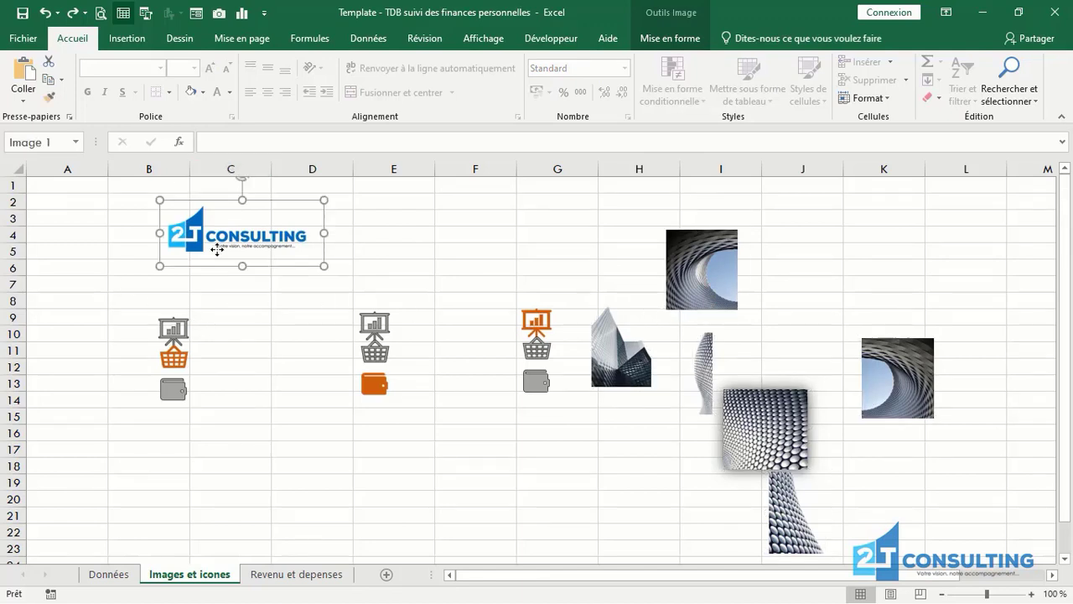
left_click(176, 328, "ctrl")
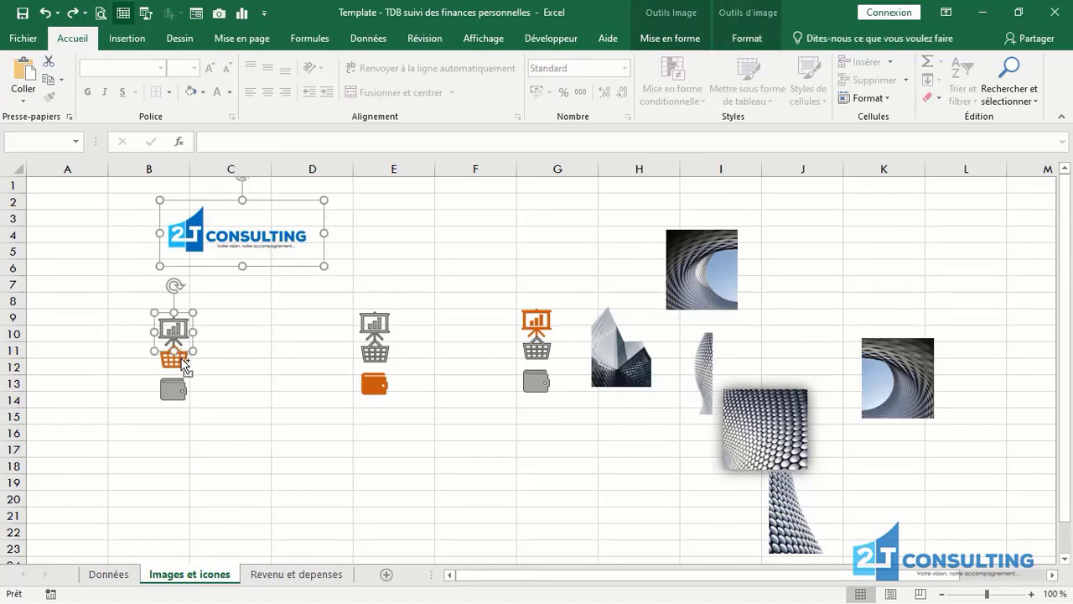
left_click(180, 358, "ctrl")
left_click(166, 389, "ctrl")
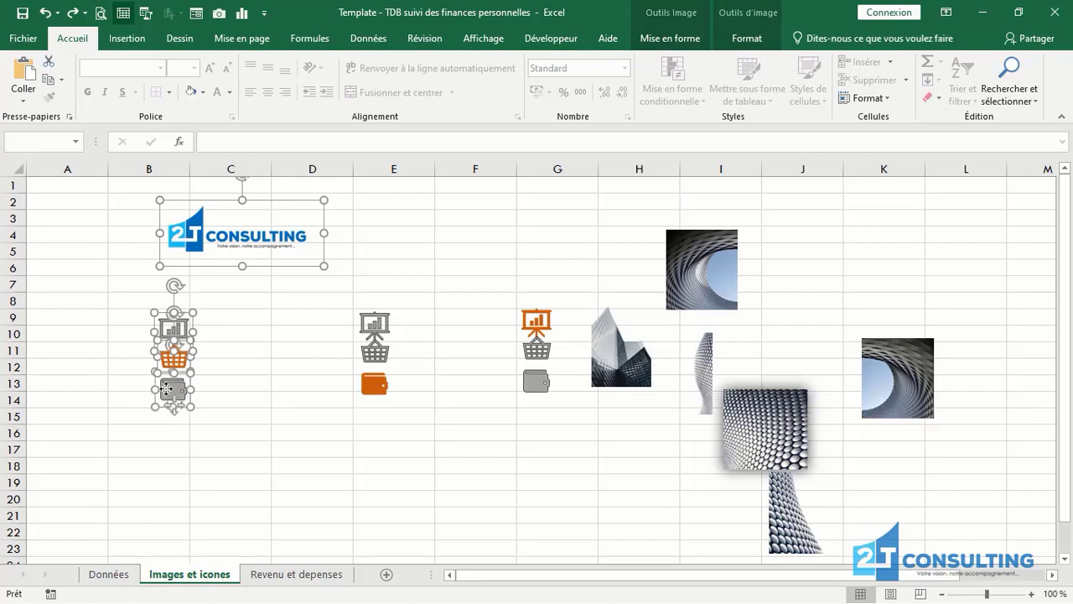
left_click(287, 573)
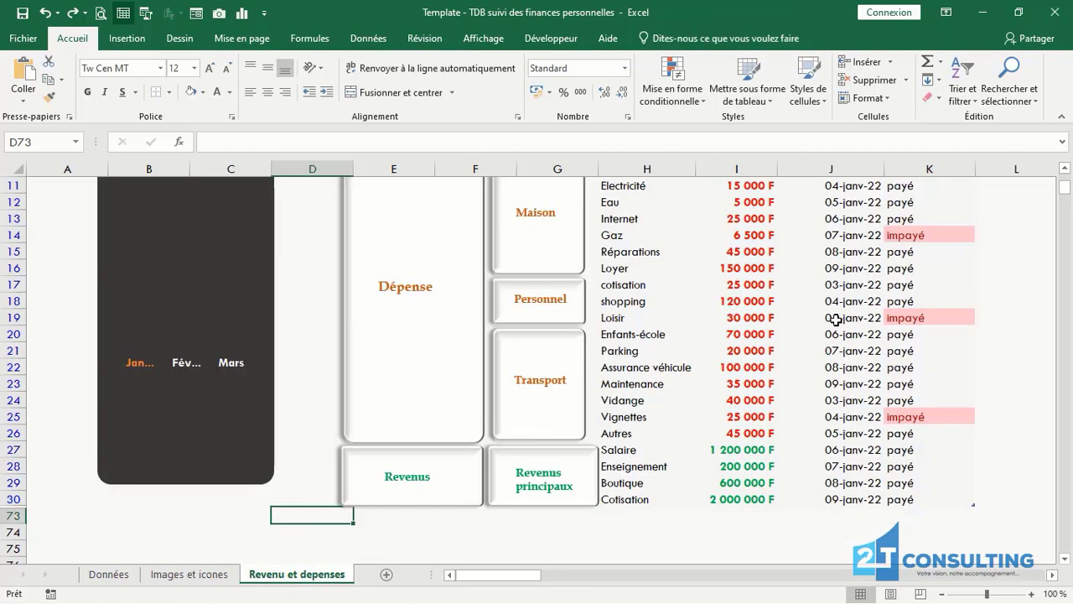
scroll(1069, 173, "up", 3)
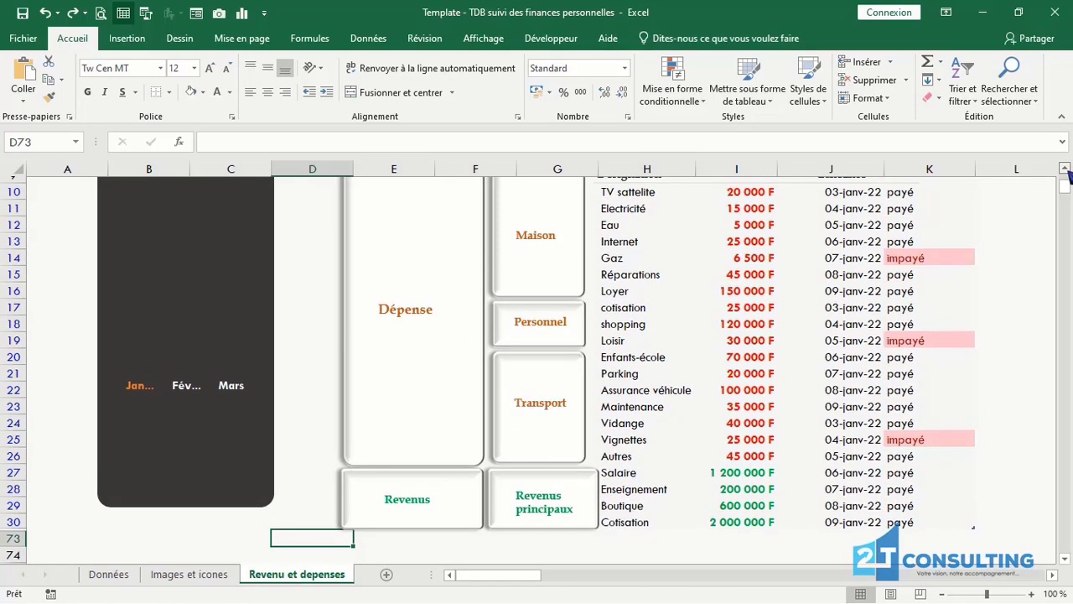
scroll(1069, 176, "down", 5)
key("ctrl+v")
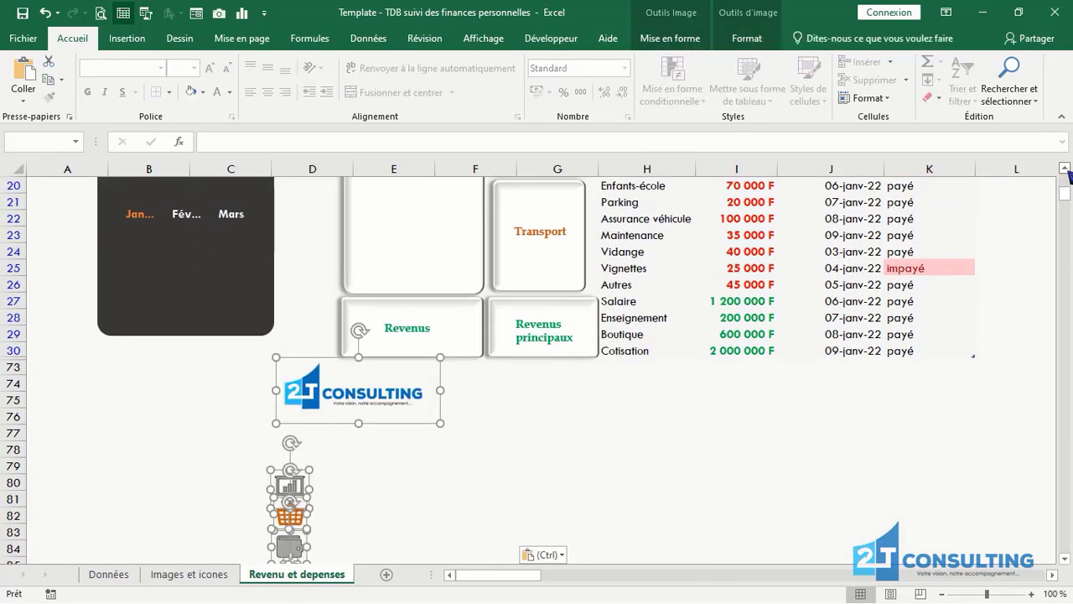
- Move the pasted logo and three icons onto the dark panel, with the logo at its upper edge and the icons above the month slicer
left_click_drag(400, 396, 229, 235)
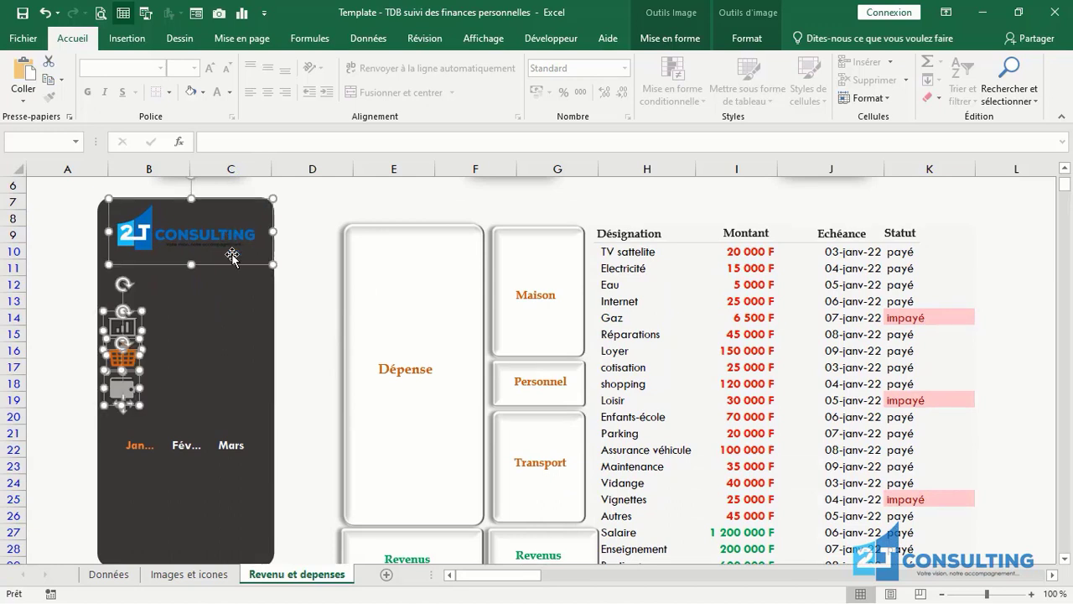
left_click(156, 255)
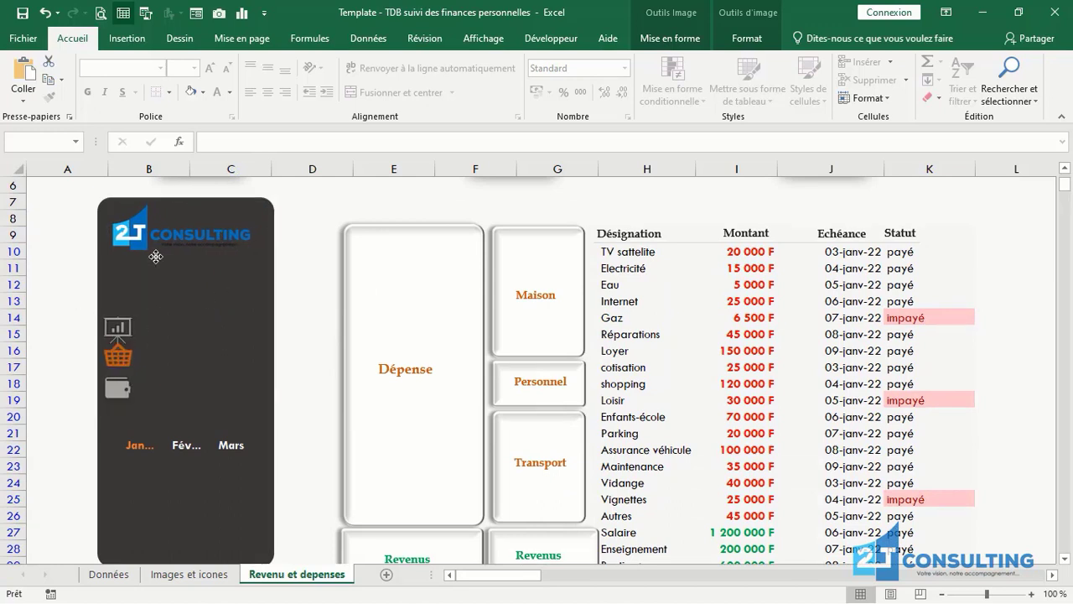
left_click(75, 283)
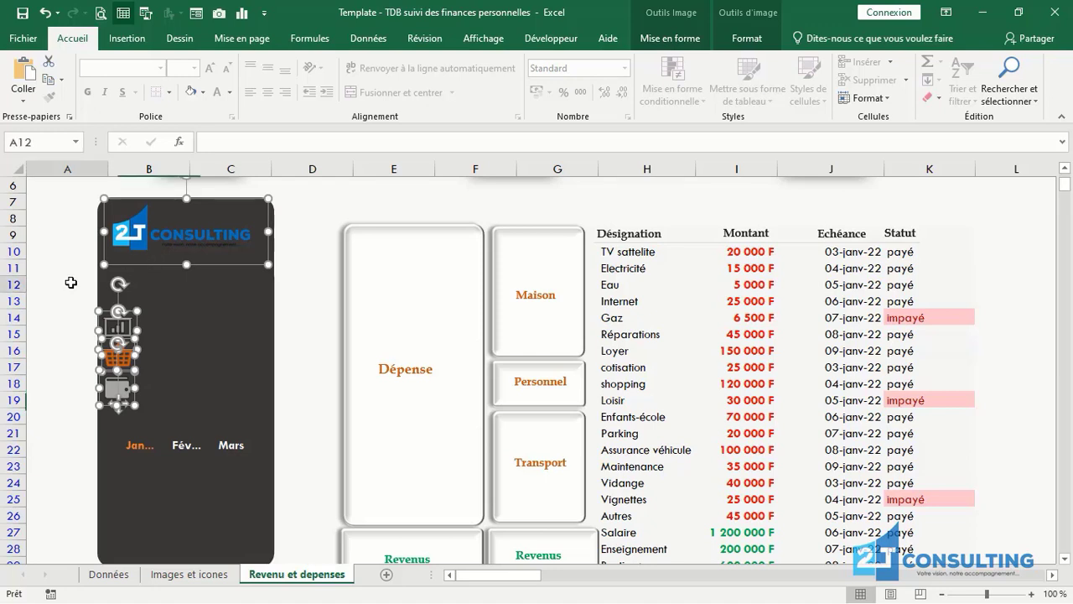
- Change the Dépense card's label to "Dépenses" and widen its text box slightly
left_click(407, 369)
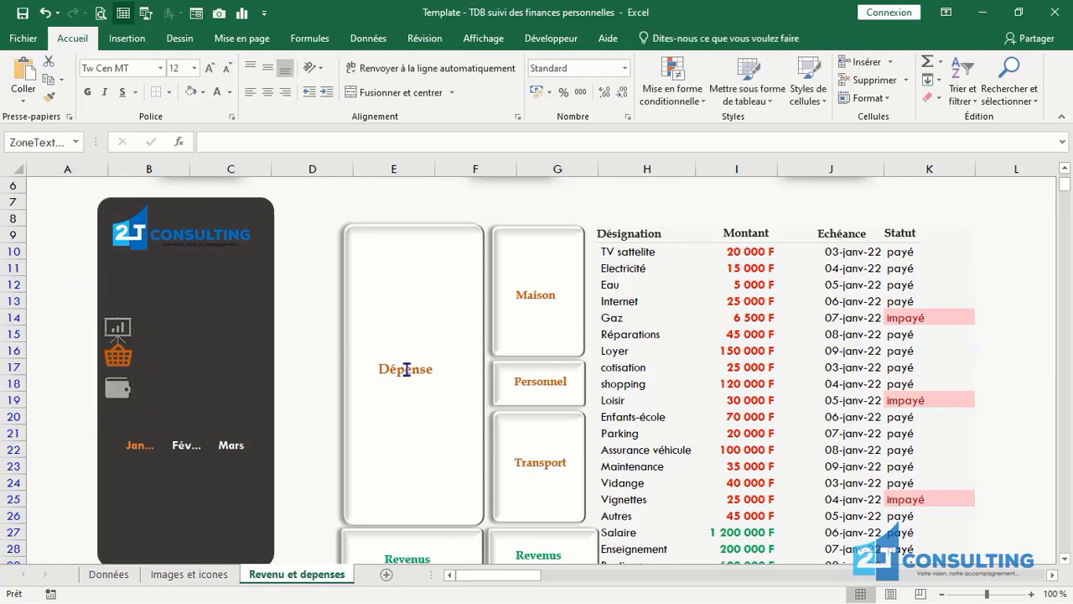
key("BackSpace")
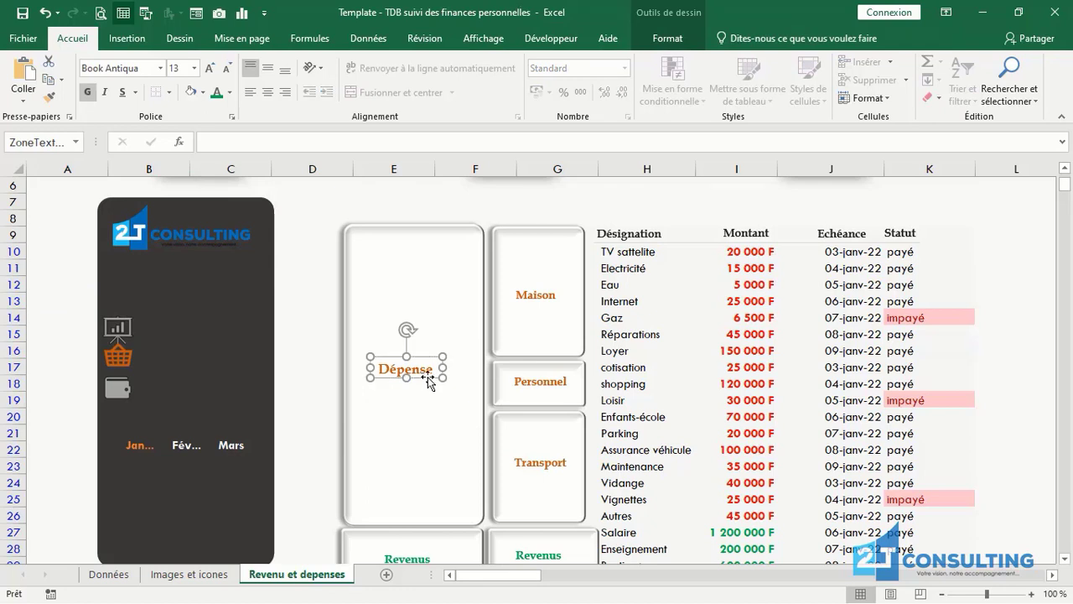
left_click_drag(444, 369, 452, 368)
- Duplicate the Dépenses label, place the copy beside the basket icon on the dark panel, and change its text to "Revenus & depenses"
key("ctrl+d")
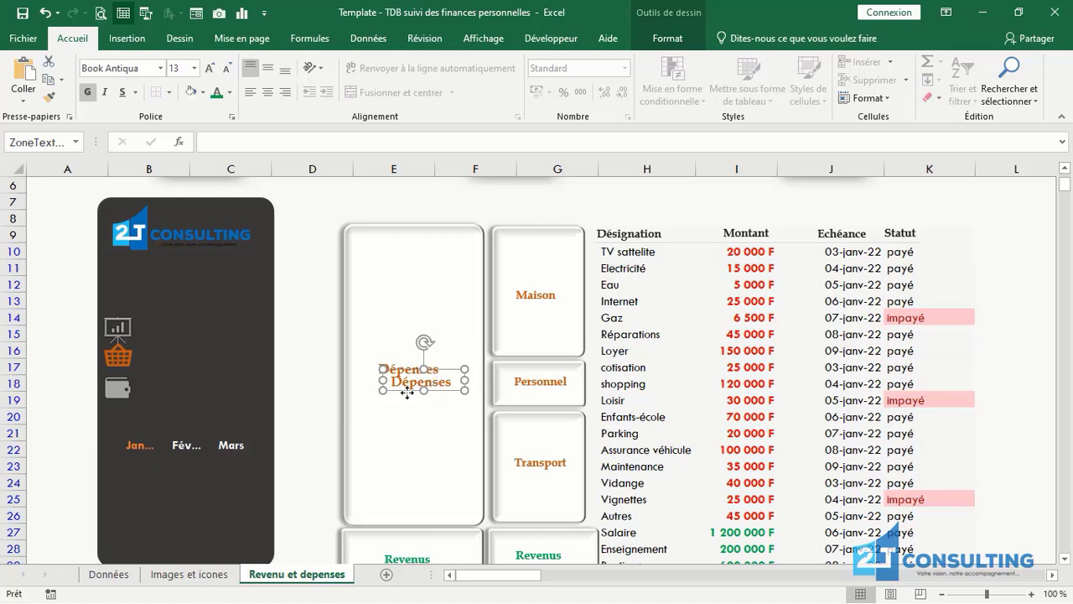
left_click_drag(437, 394, 166, 363)
type("Reven")
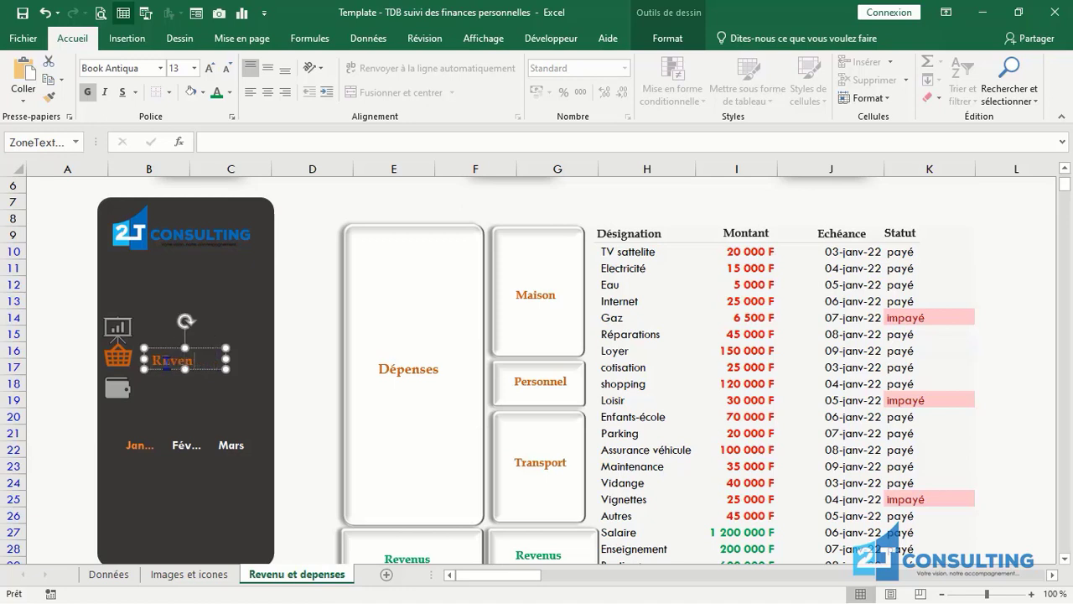
type("e")
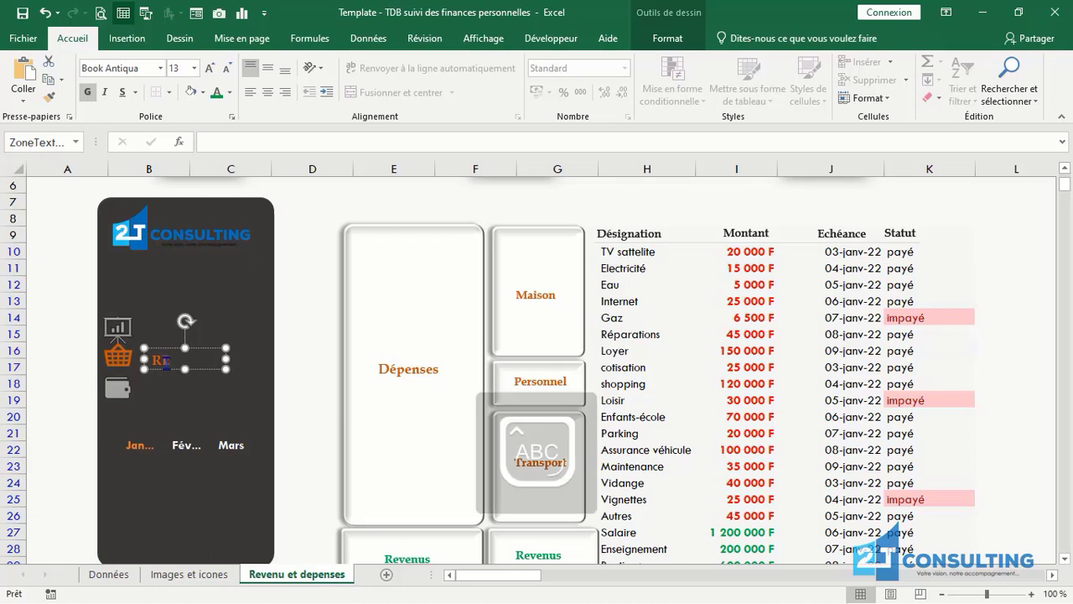
key("BackSpace")
key("BackSpace")
key("Caps_Lock")
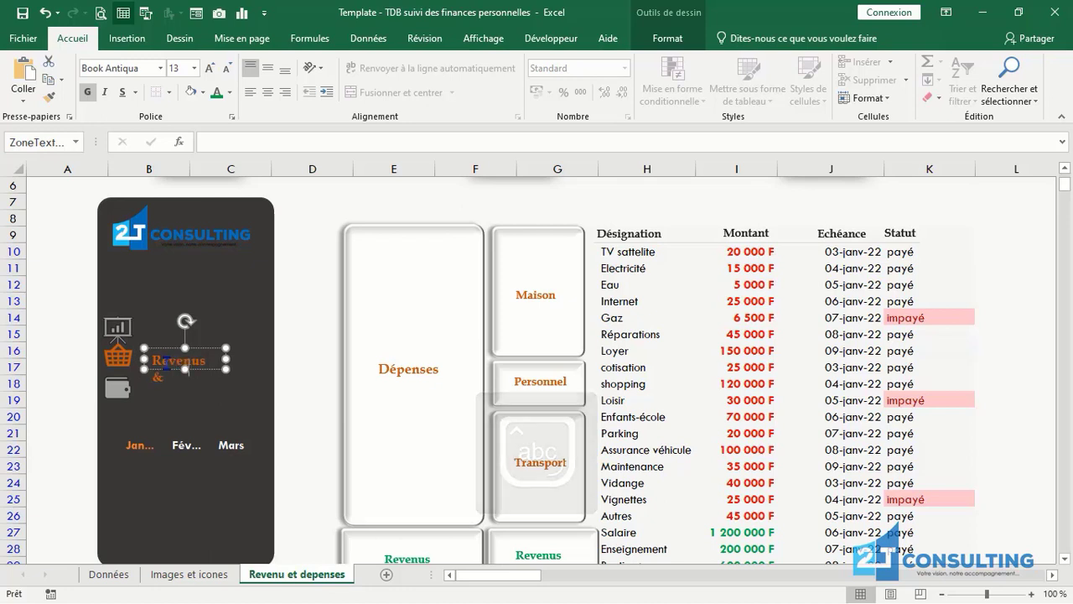
type("& depen")
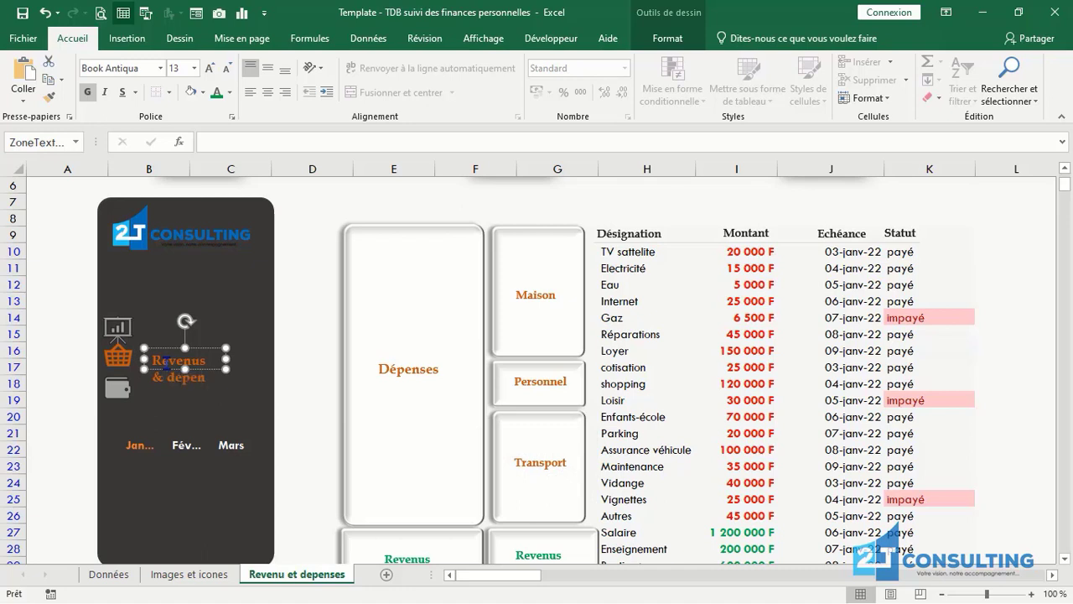
type("ses")
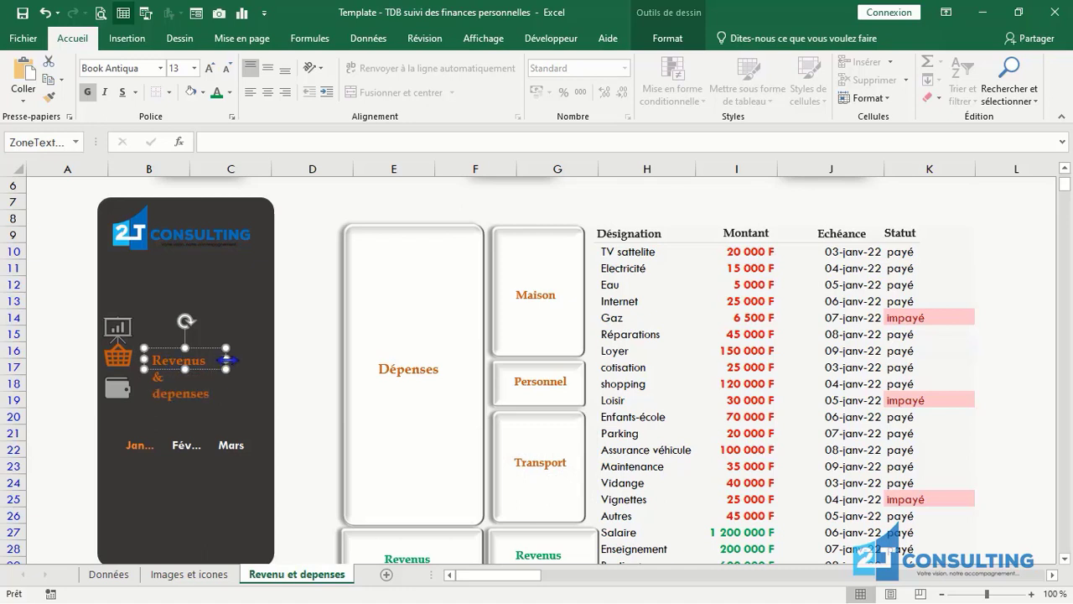
- Widen the "Revenus & depenses" text box slightly and reduce its font size to 8
left_click_drag(226, 360, 242, 359)
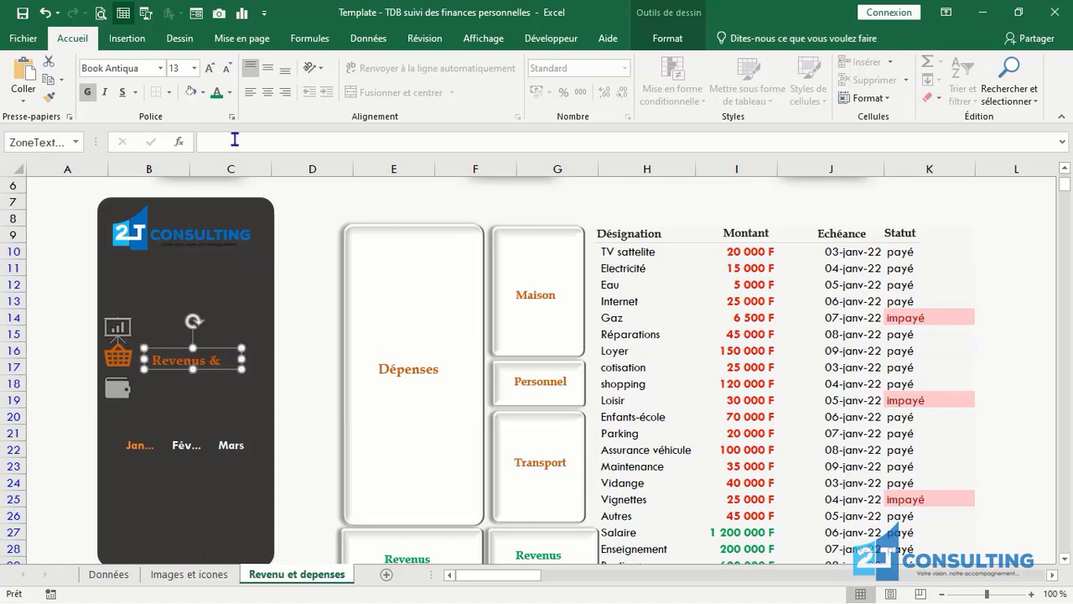
left_click(226, 69)
left_click(227, 69)
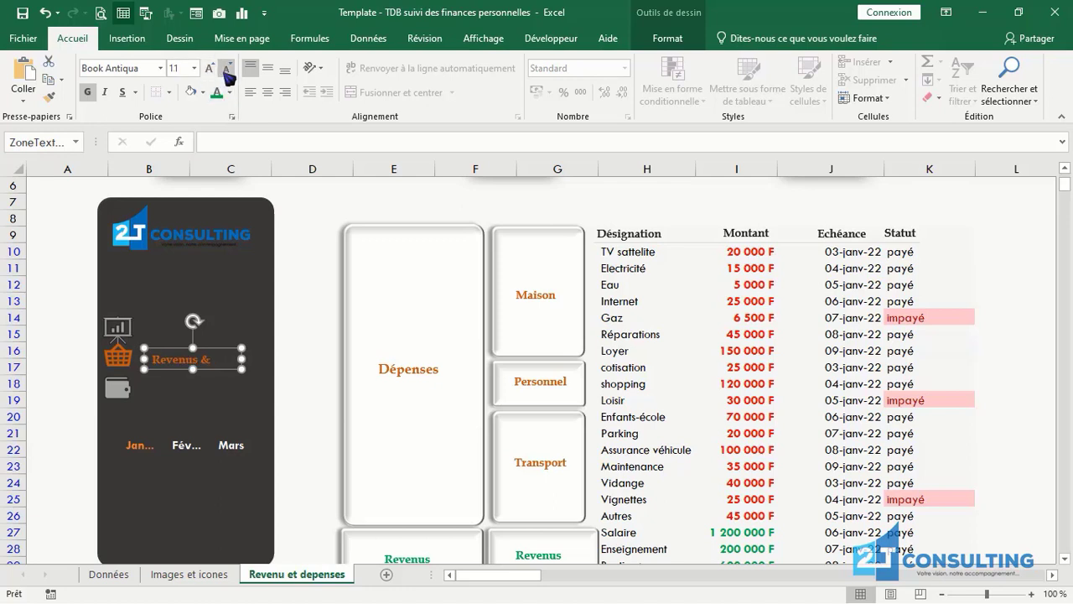
left_click(226, 69)
left_click(227, 69)
left_click(226, 69)
left_click(226, 69)
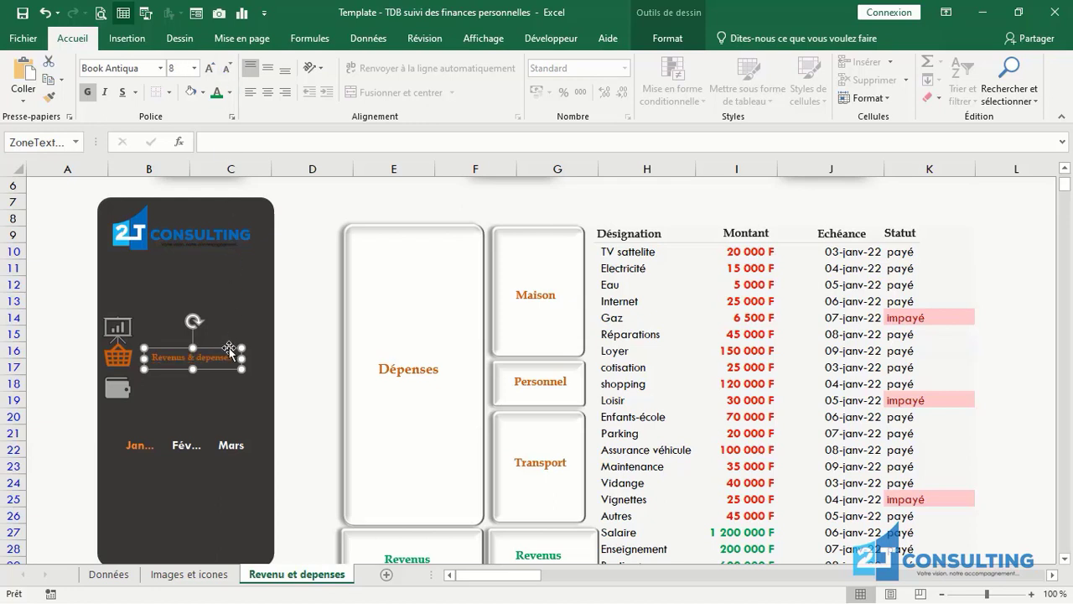
left_click(300, 349)
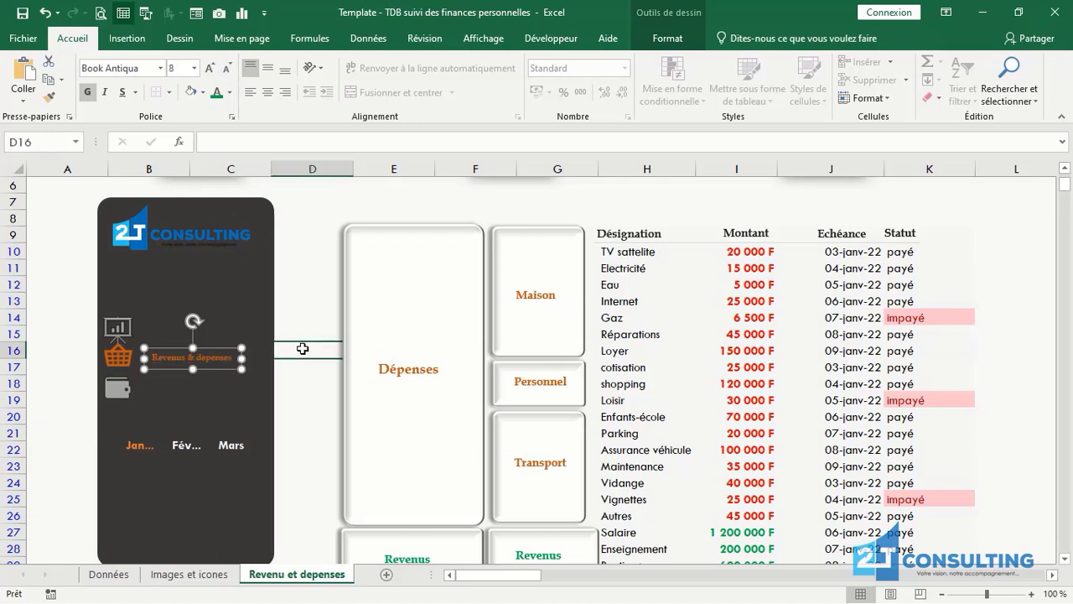
- Extend the "Revenus & depenses" text box on both sides, almost from the basket icon to the panel edge, and set its font size to 11
left_click(202, 362)
left_click_drag(242, 358, 267, 358)
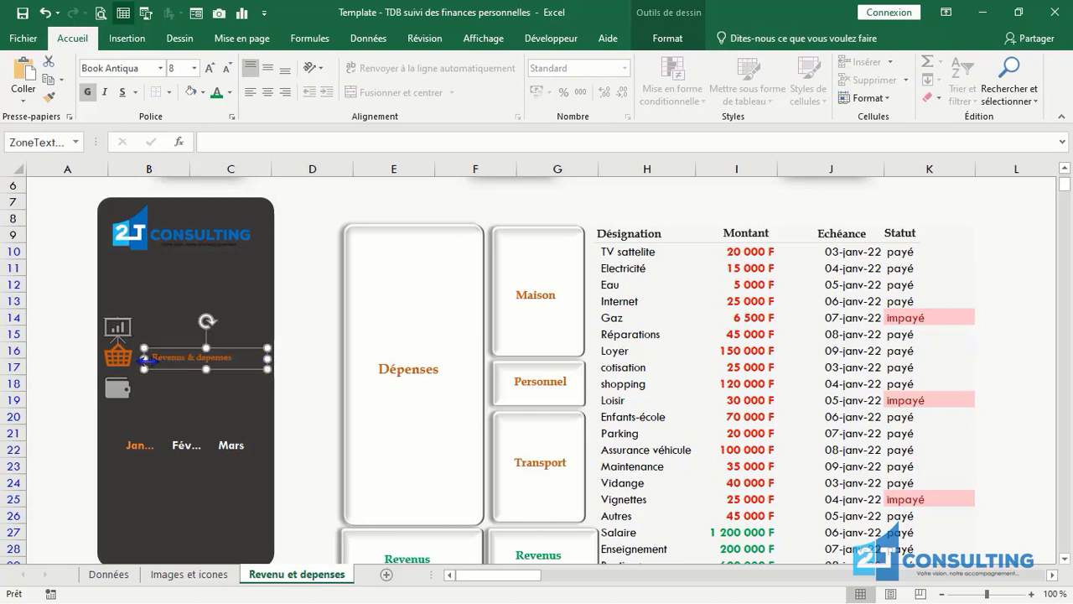
left_click_drag(145, 359, 136, 357)
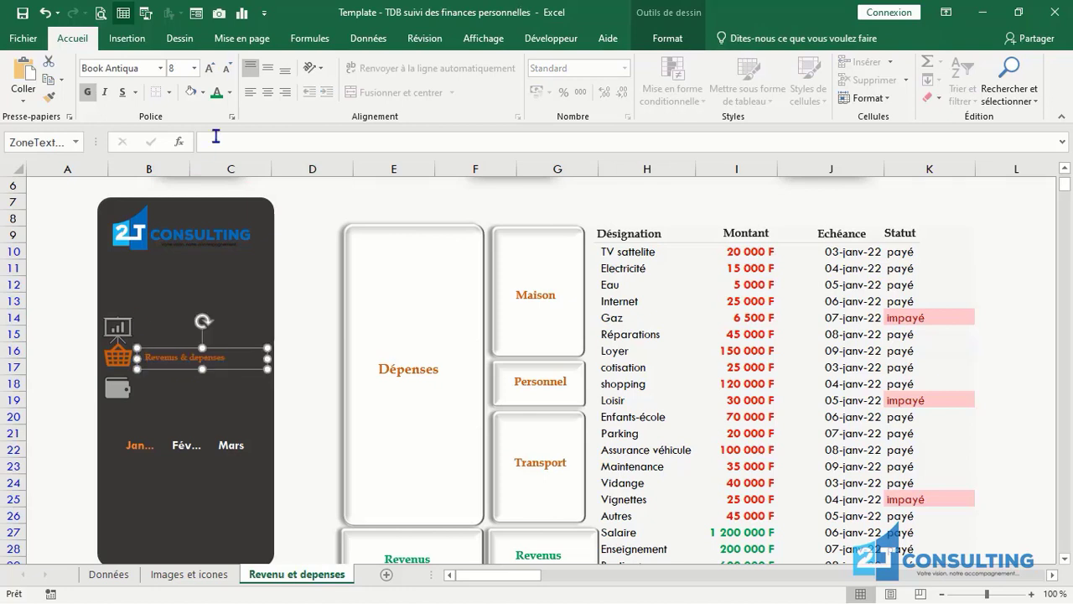
left_click(211, 68)
left_click(211, 68)
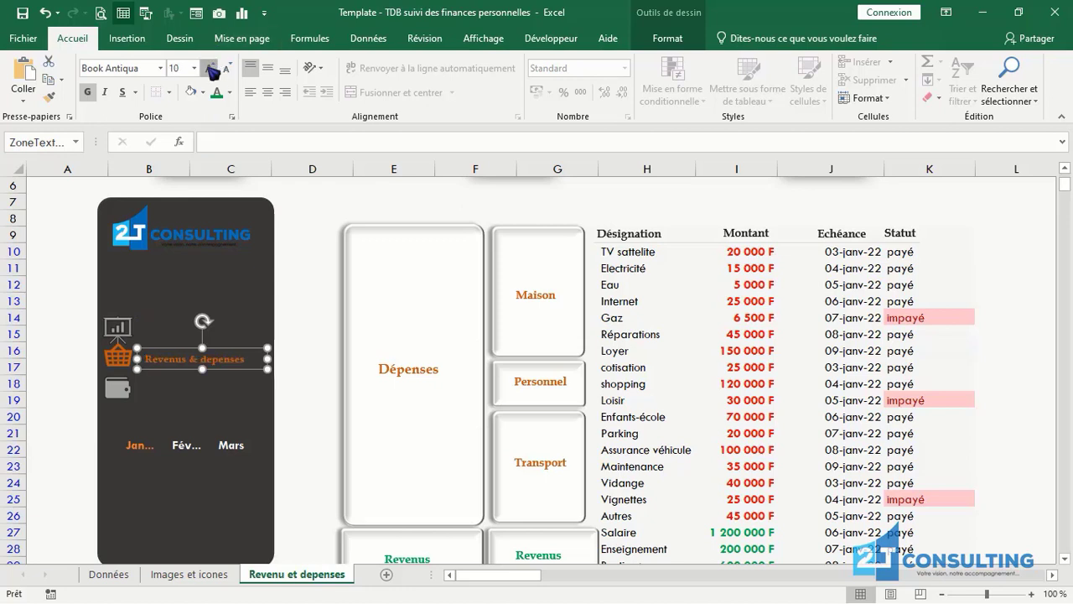
left_click(211, 68)
left_click(211, 68)
left_click(328, 402)
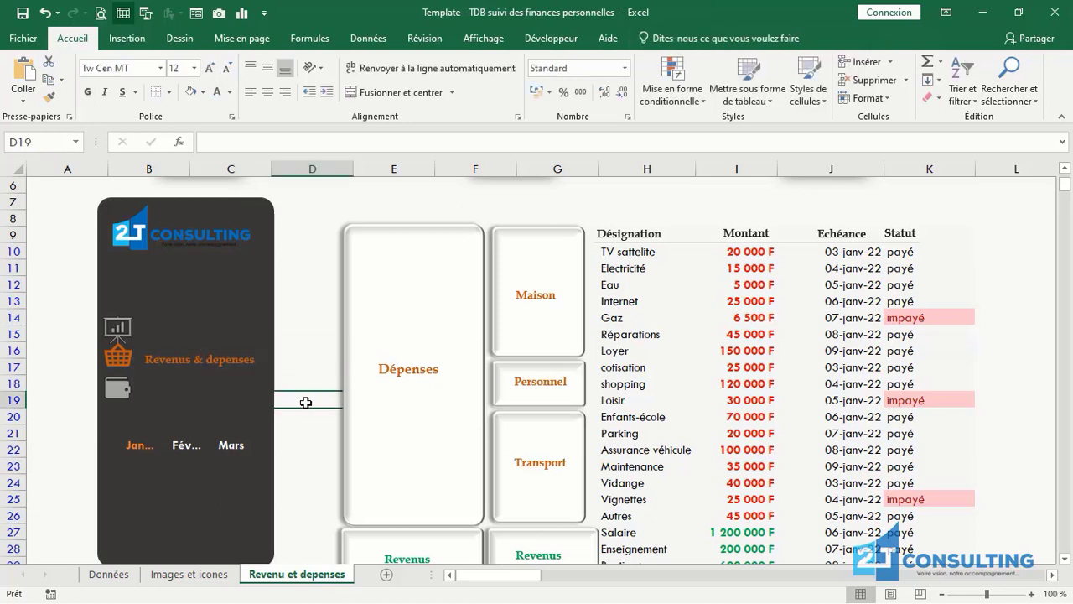
- Duplicate the "Revenus & depenses" label, place the copy beside the chart icon, and change its text to "Dashboard"
left_click(215, 369)
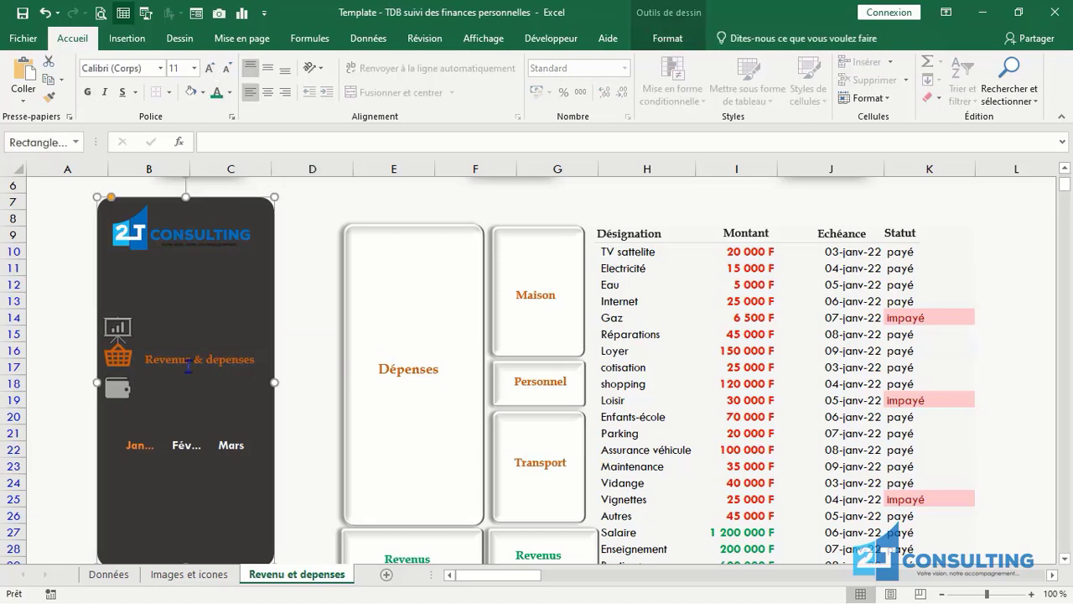
left_click(192, 365)
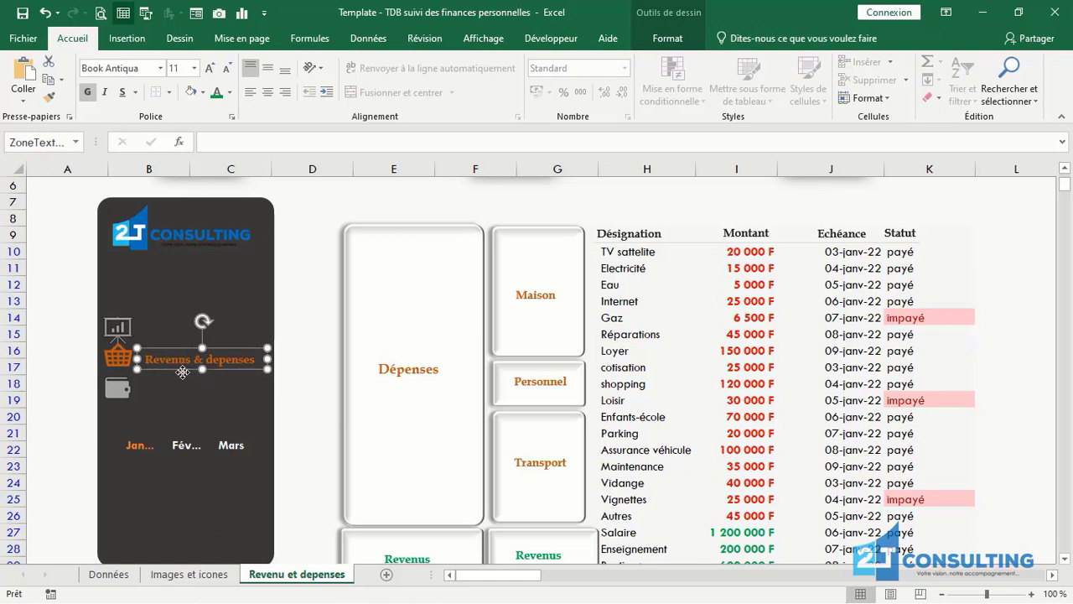
key("ctrl+d")
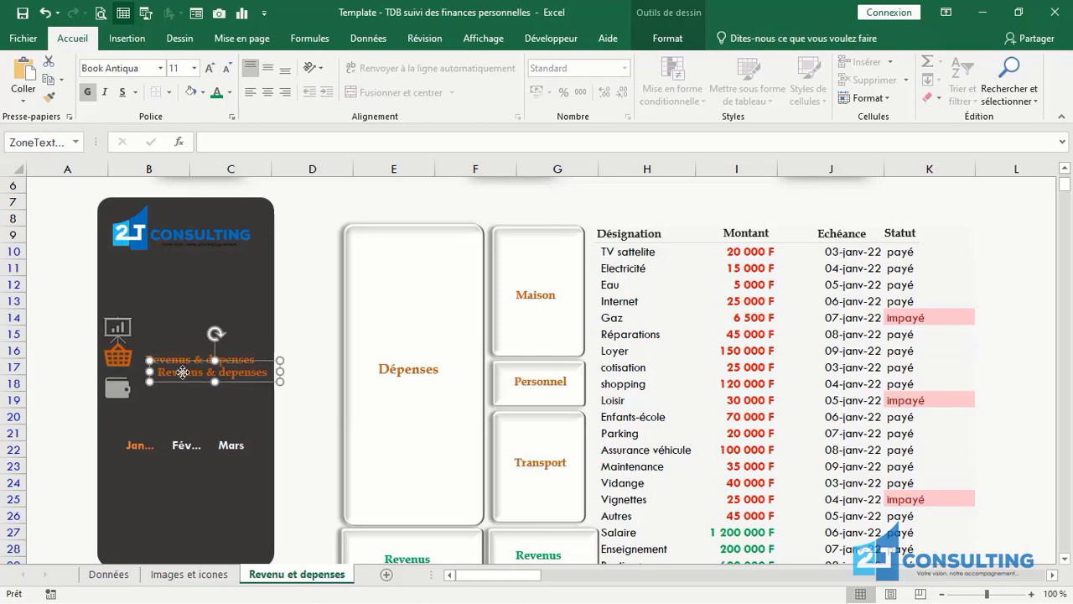
left_click_drag(183, 384, 168, 338)
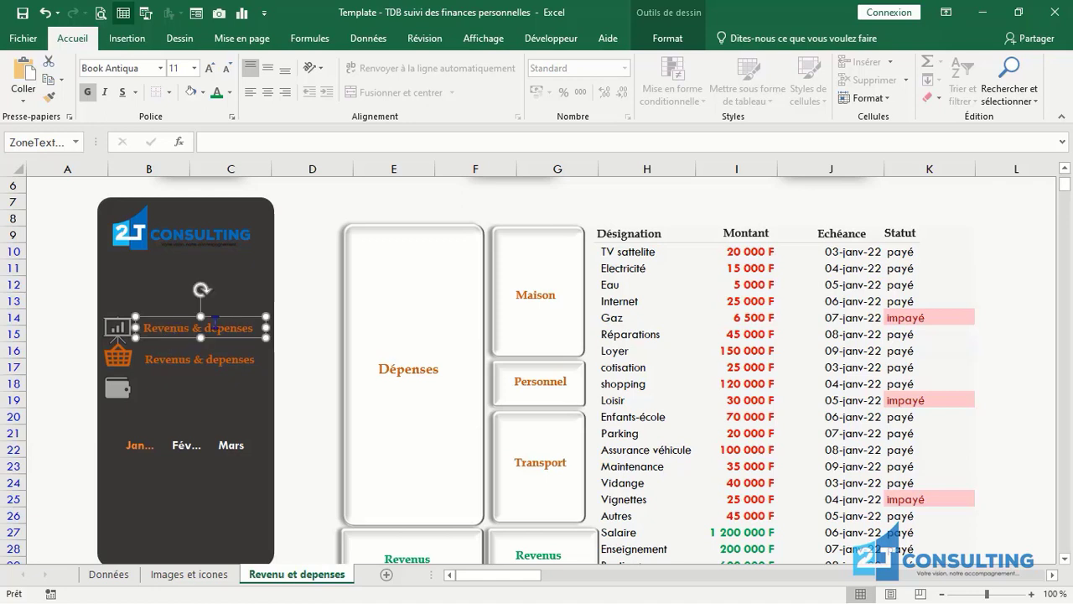
left_click_drag(251, 328, 144, 328)
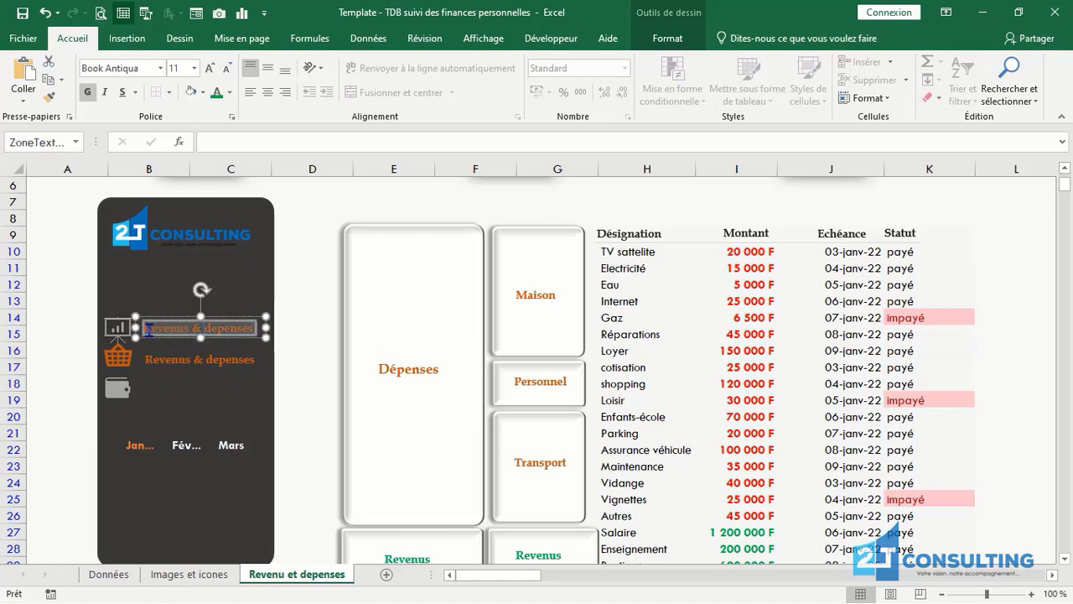
type("Dashboard")
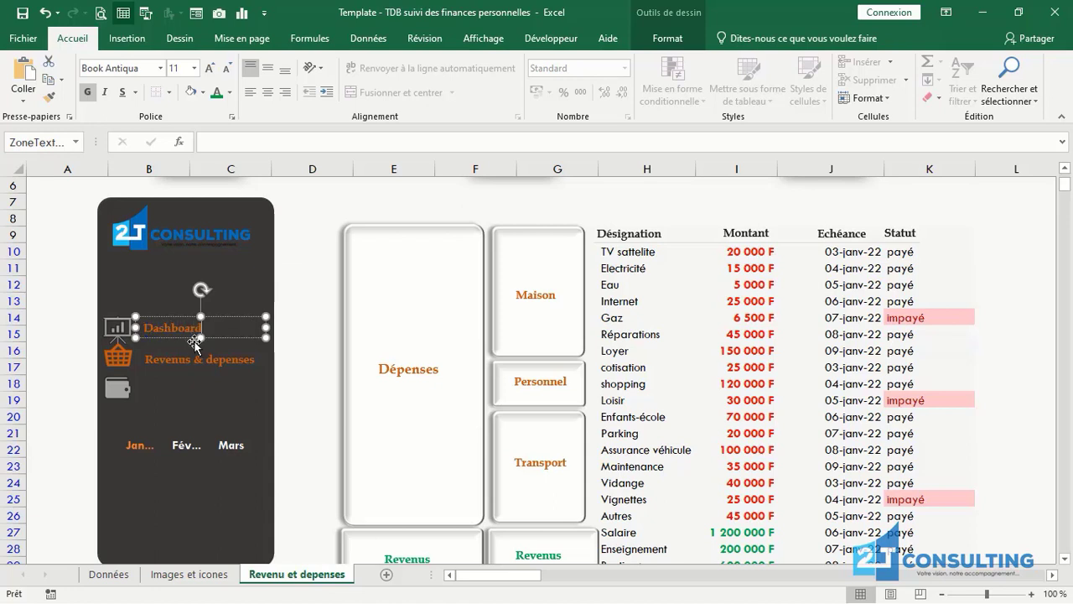
- Set the Dashboard label's font colour to white
left_click(181, 341)
left_click(177, 335)
left_click(230, 92)
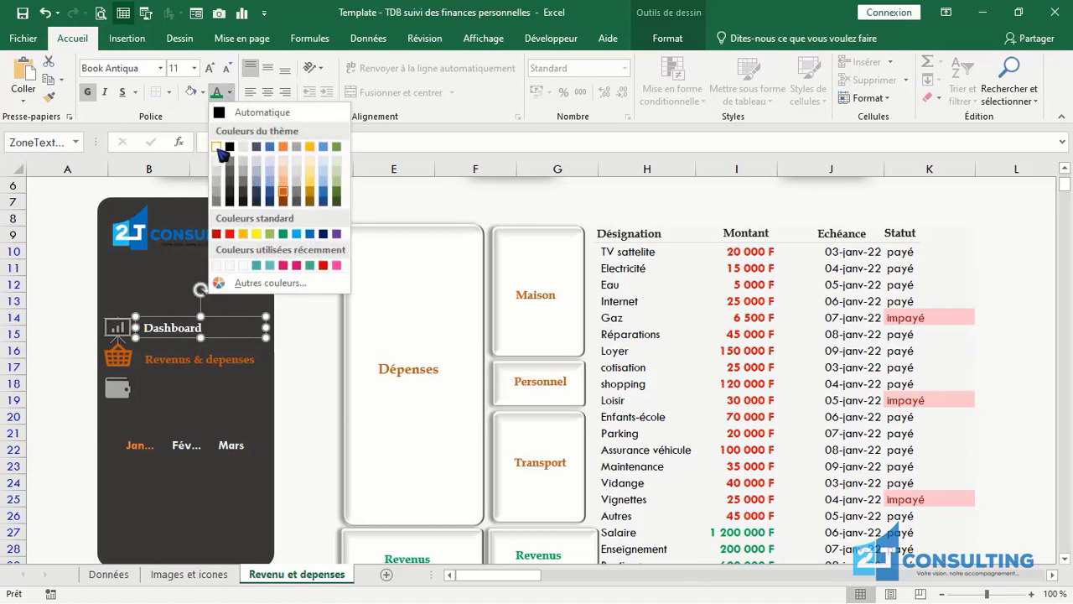
left_click(217, 147)
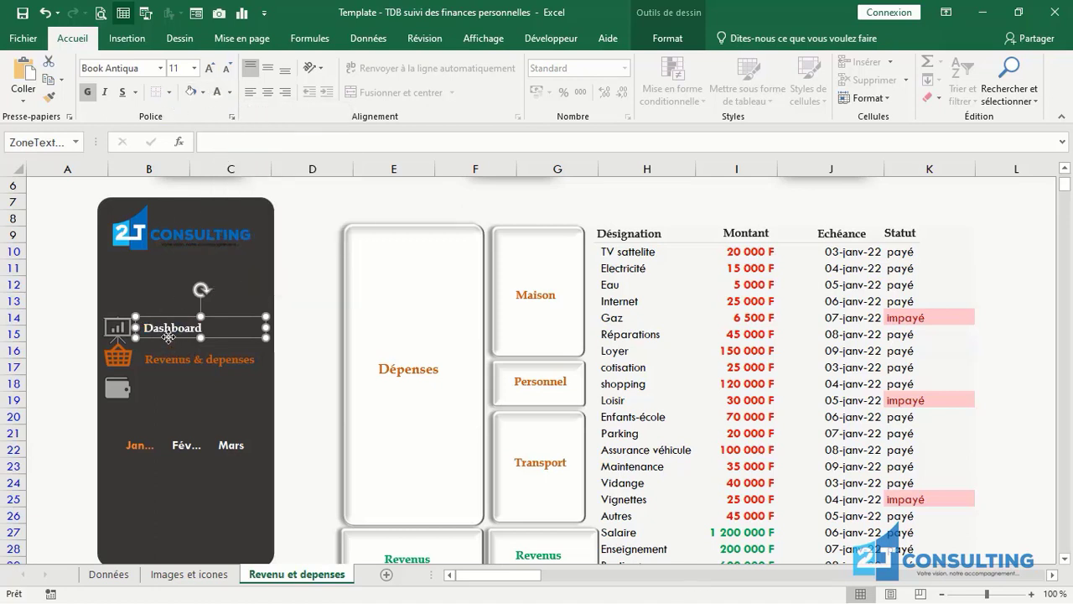
- Duplicate the "Dashboard" label, place the copy beside the wallet icon, and check the assets table on the Données sheet for its wording
key("ctrl+d")
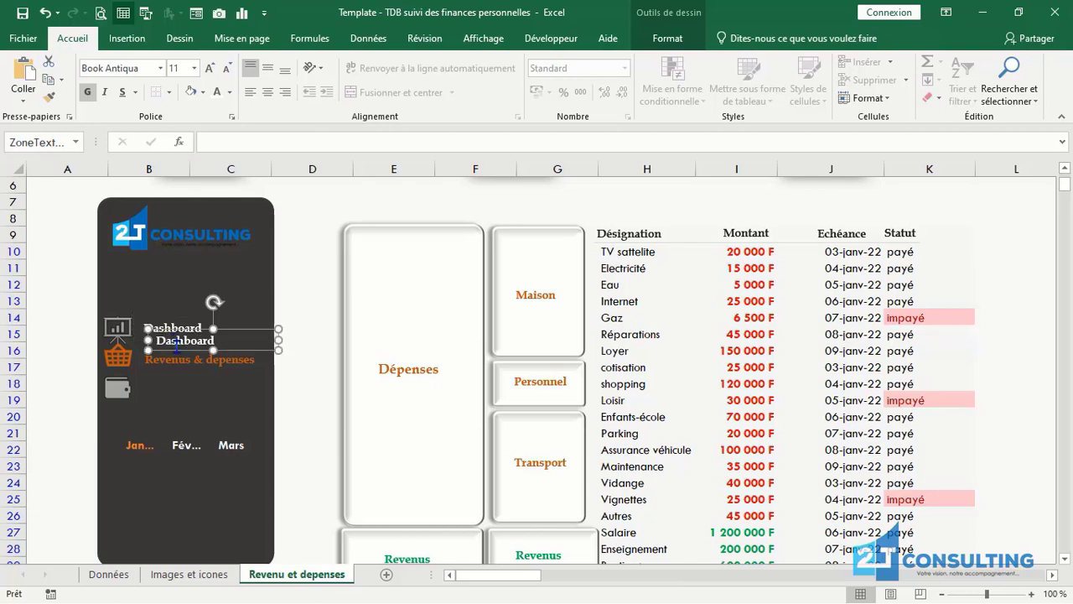
left_click_drag(177, 351, 166, 399)
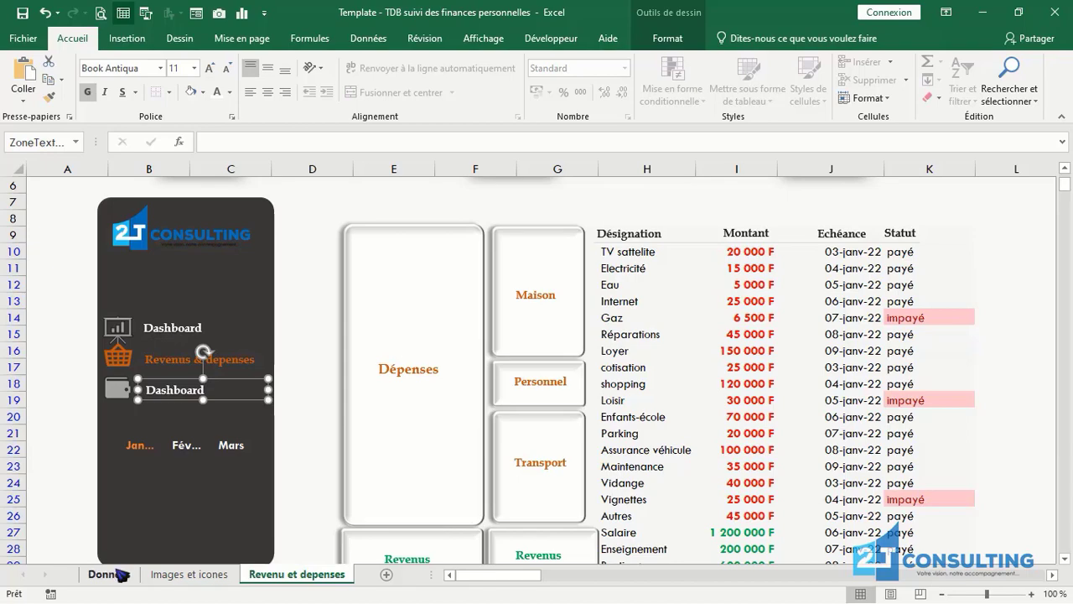
left_click(109, 574)
left_click_drag(1064, 411, 1063, 220)
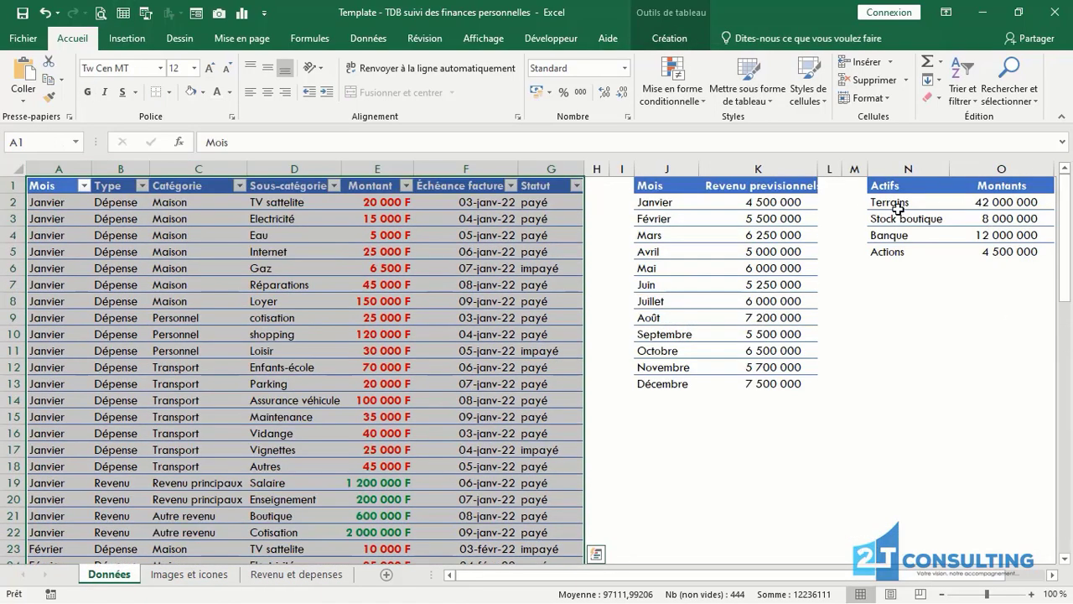
left_click(266, 574)
- Change the text of the label beside the wallet icon to "Actif" on the Revenu et depenses sheet
left_click(205, 390)
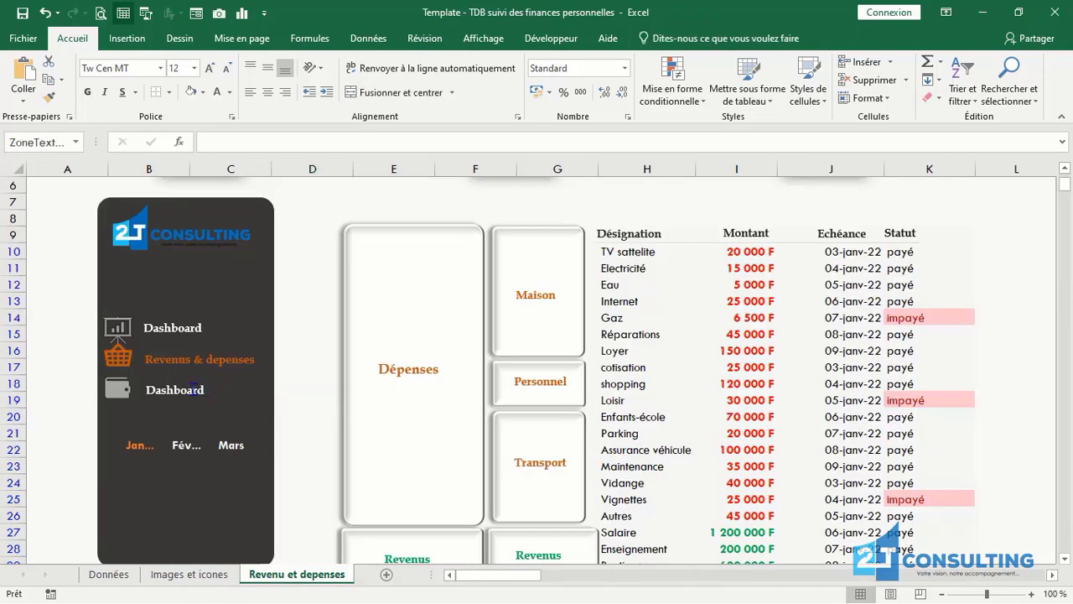
double_click(168, 389)
type("Actu")
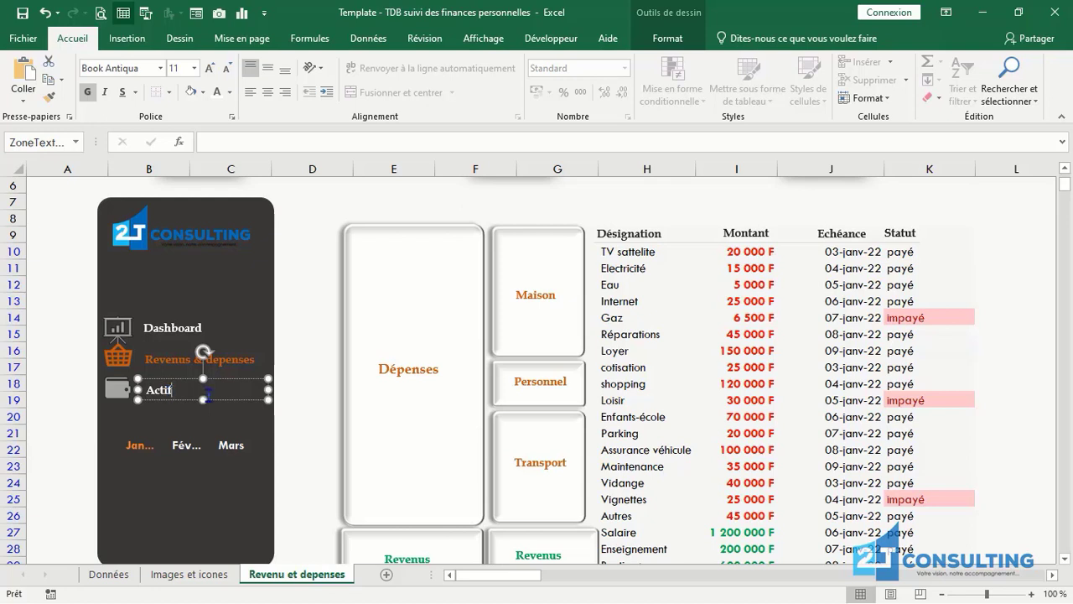
left_click(79, 399)
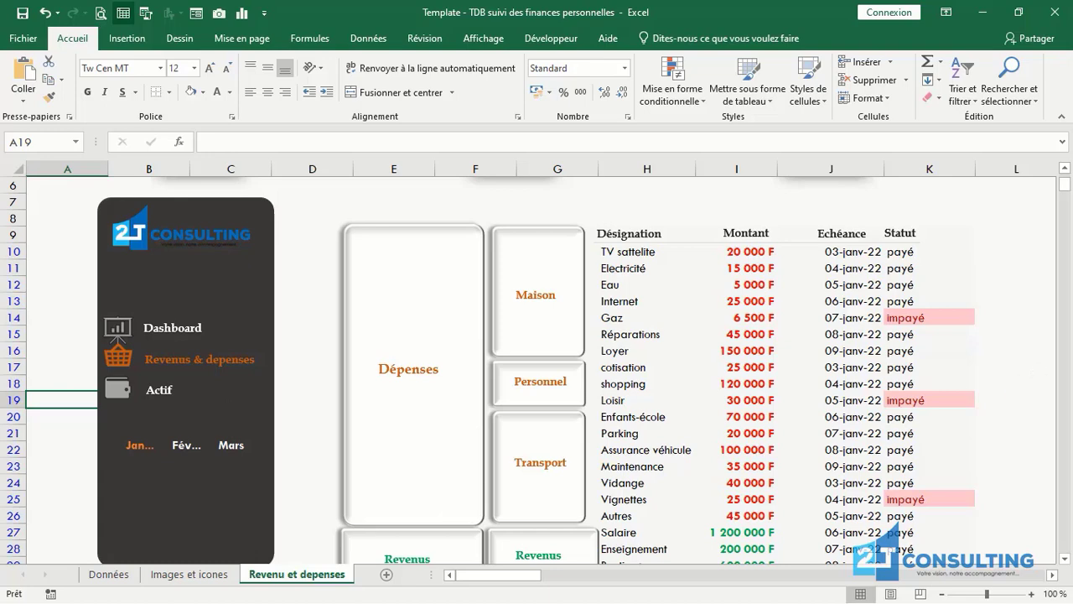
left_click_drag(1065, 186, 1067, 180)
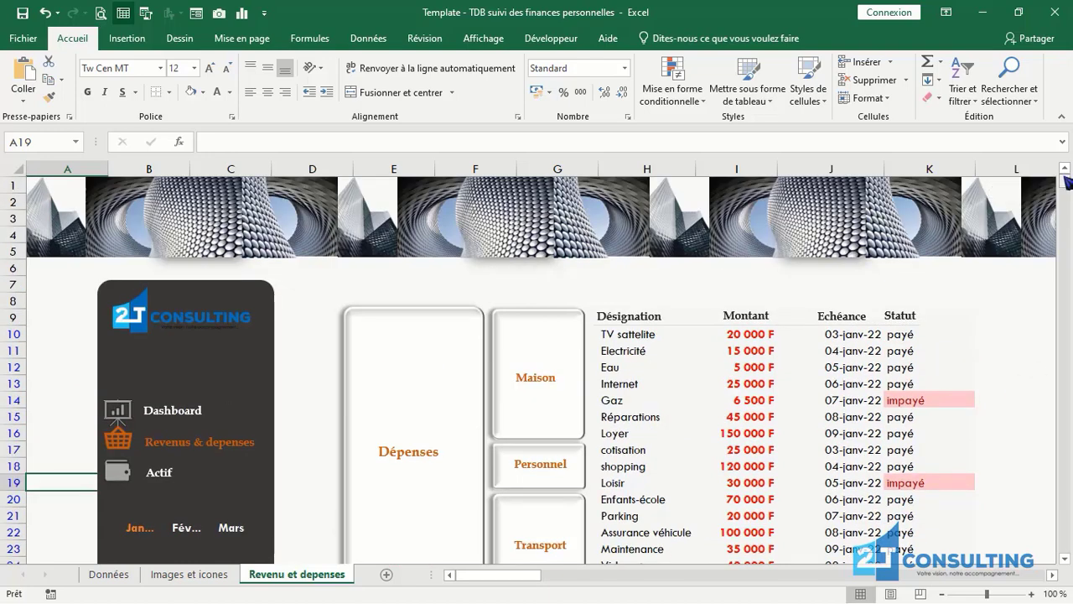